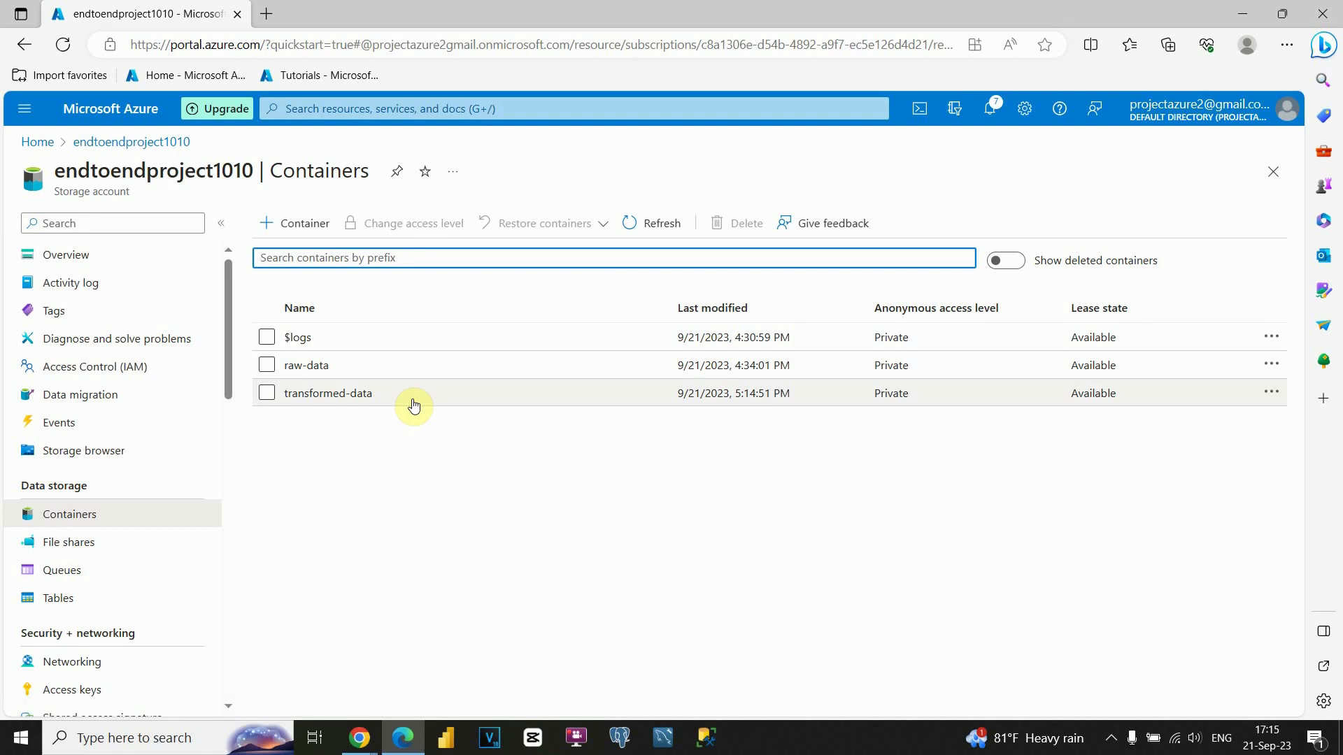
Add a new container named staging-data to the endtoendproject1010 storage account.
left_click(306, 223)
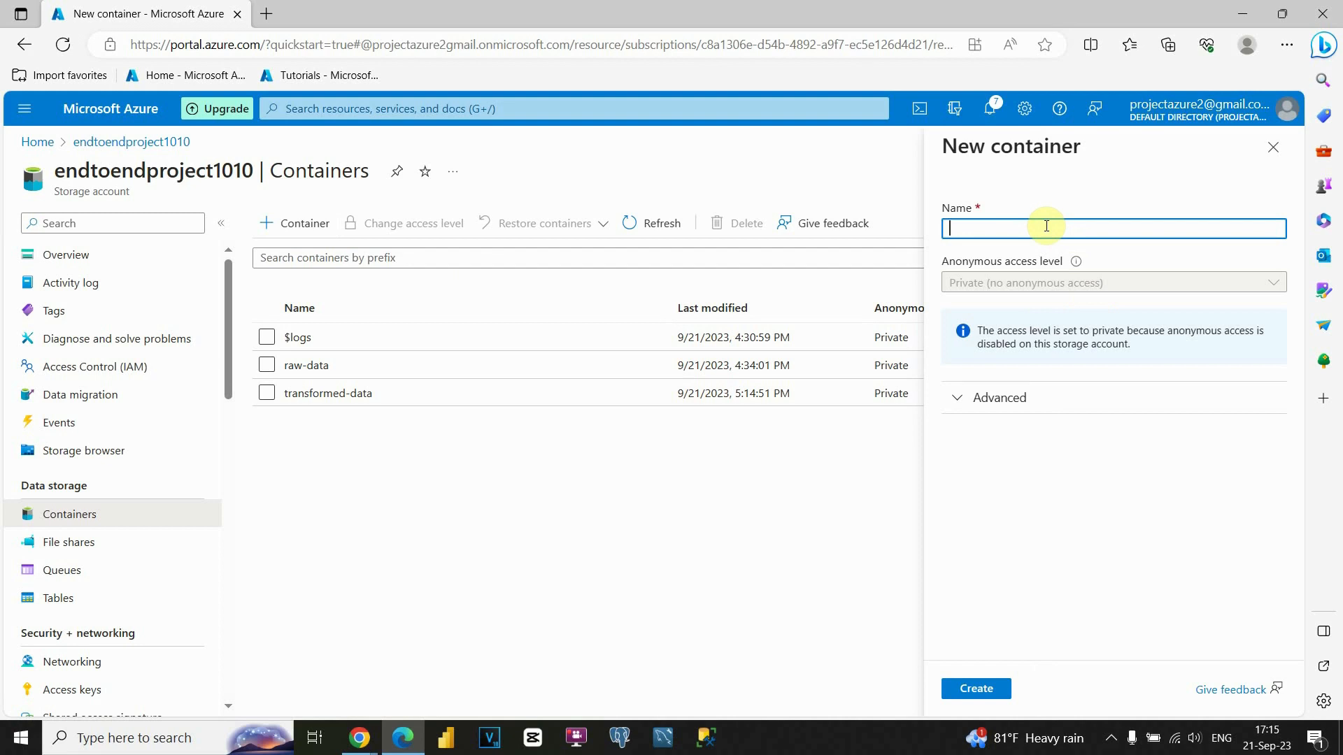
type("staging")
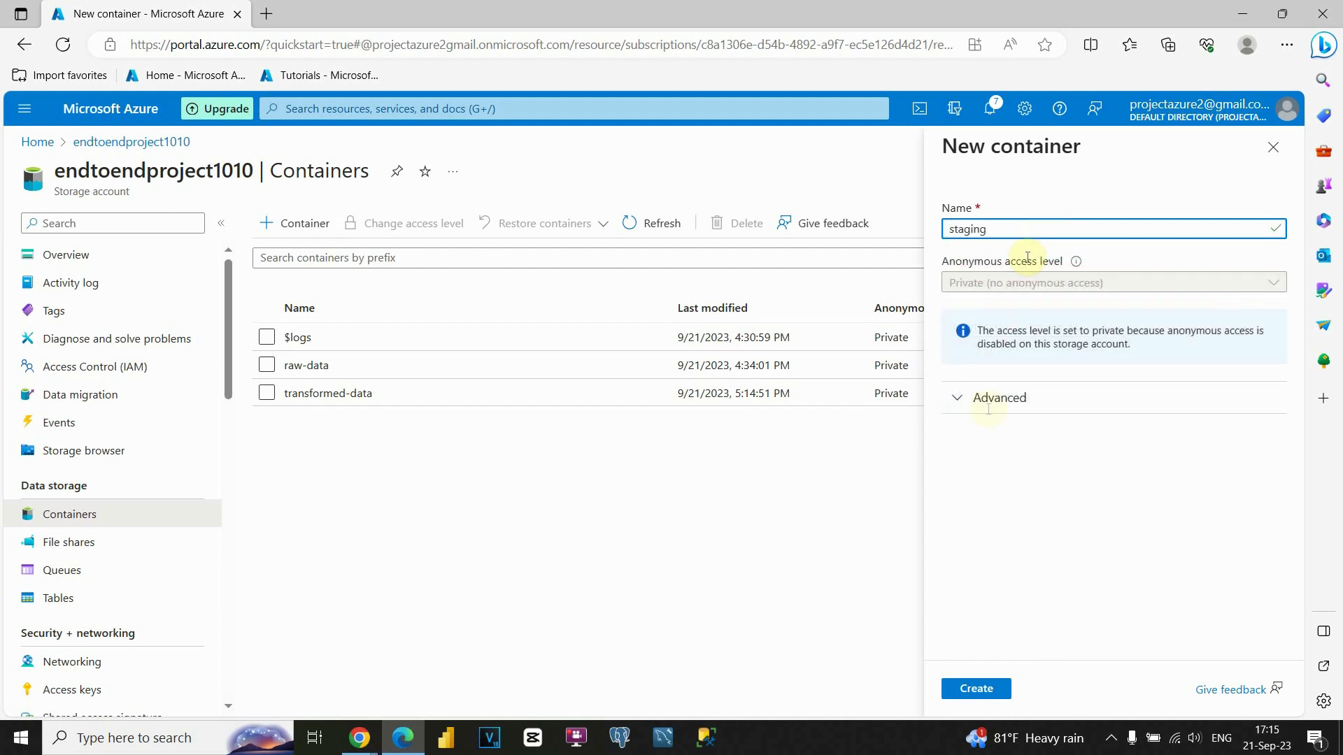
type("-d")
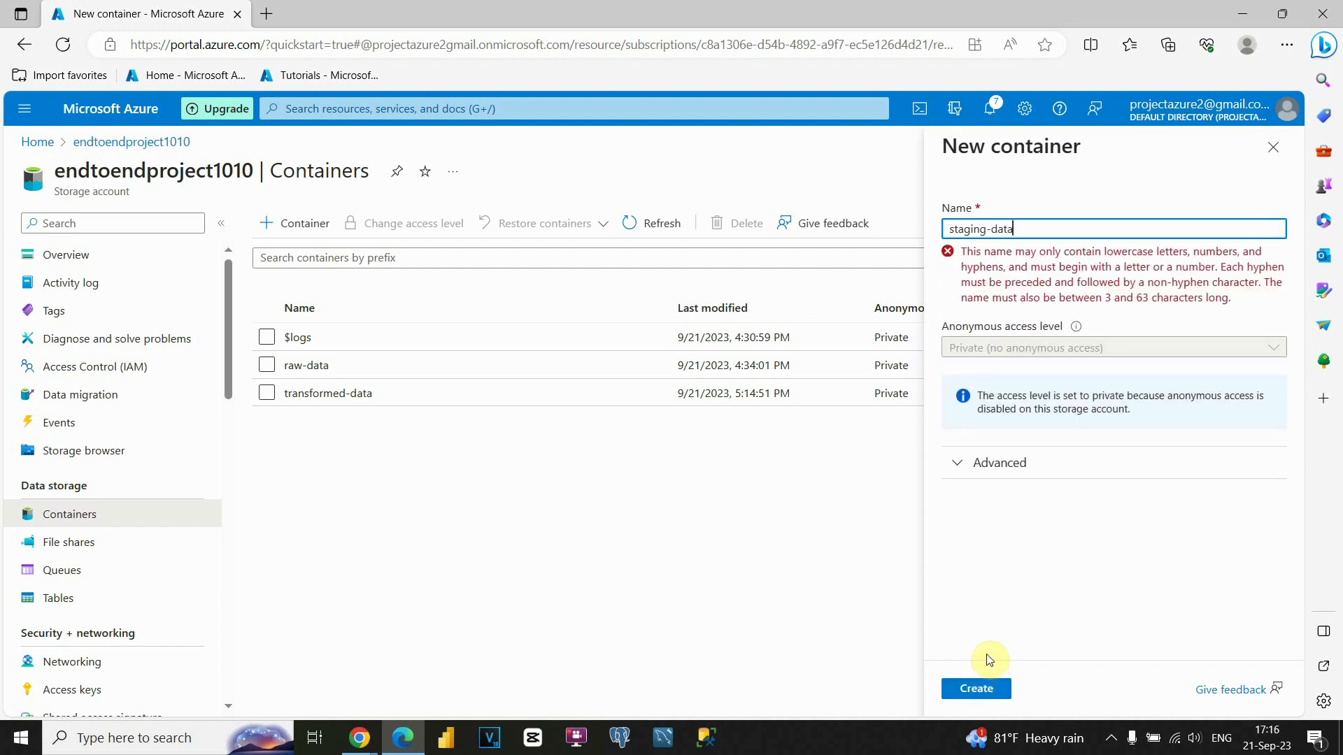
type("ata")
left_click(977, 689)
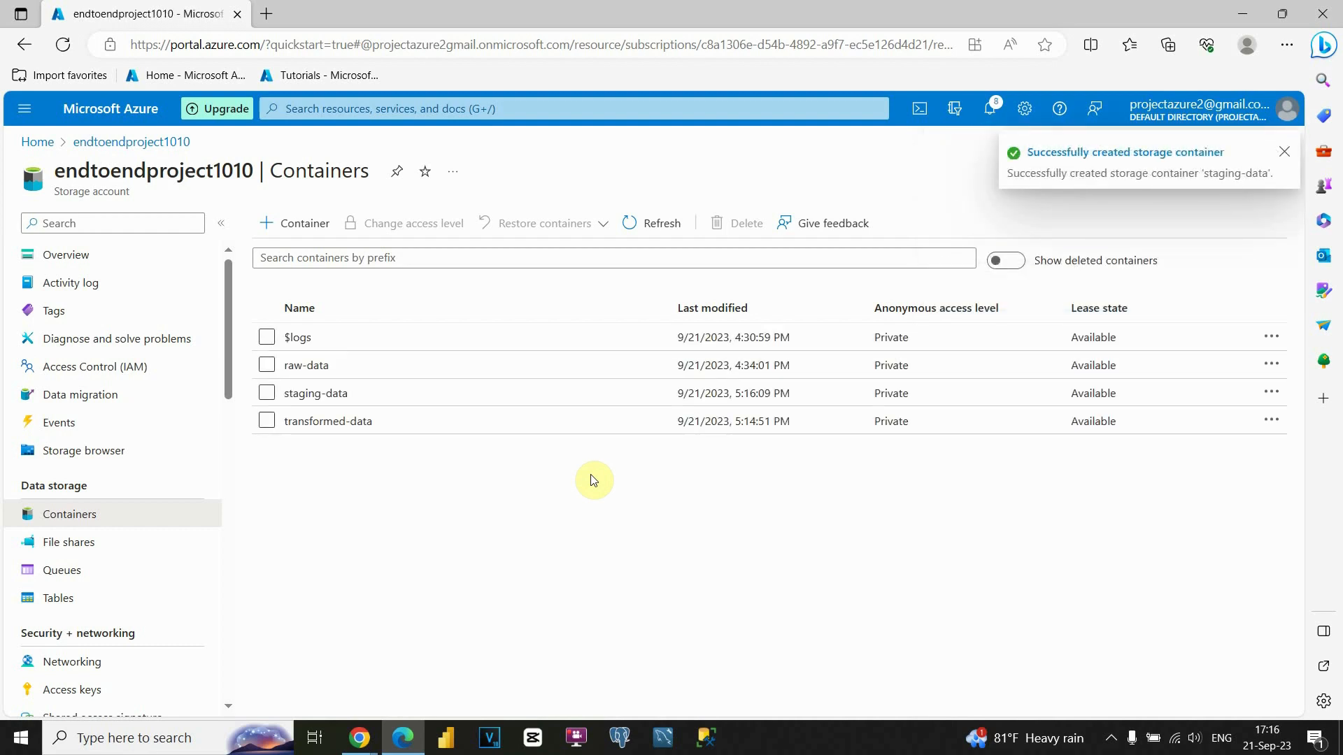
In the staging-data container, start an upload and browse the Desktop for files.
left_click(302, 395)
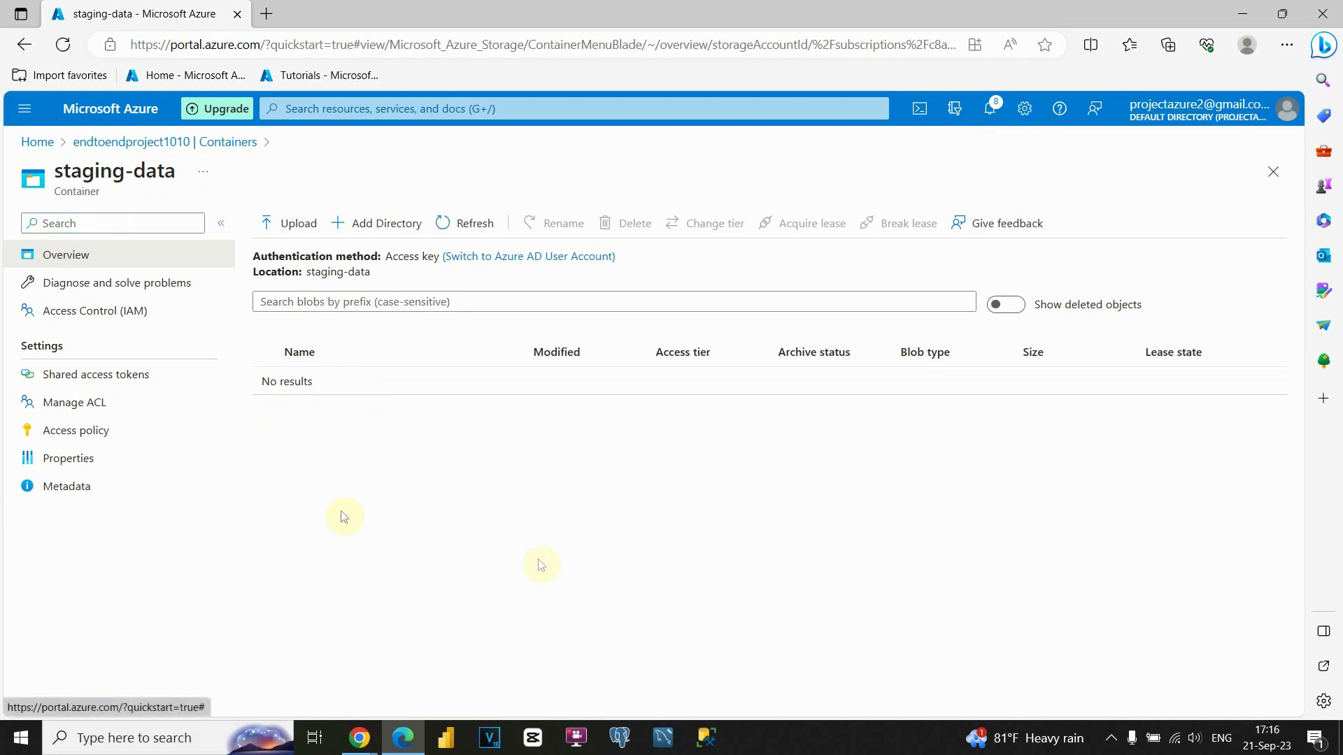
left_click(287, 227)
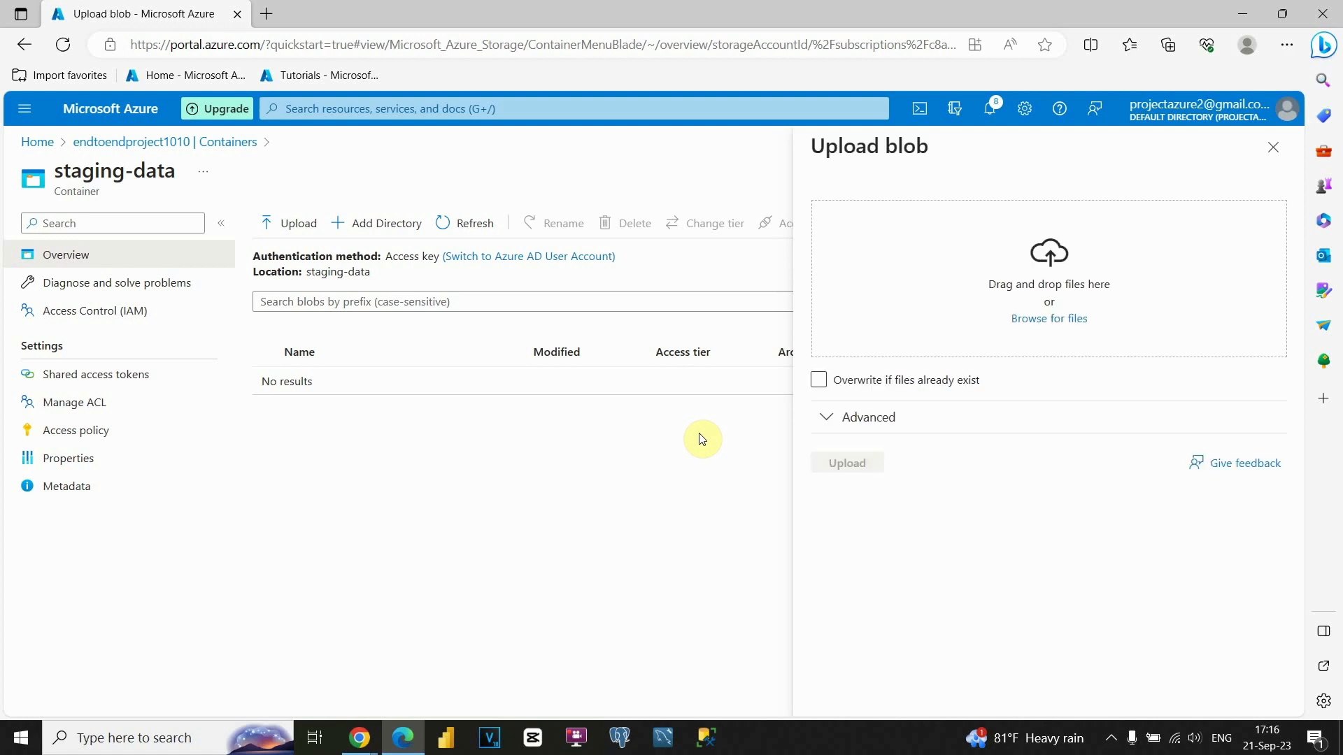
left_click(1029, 319)
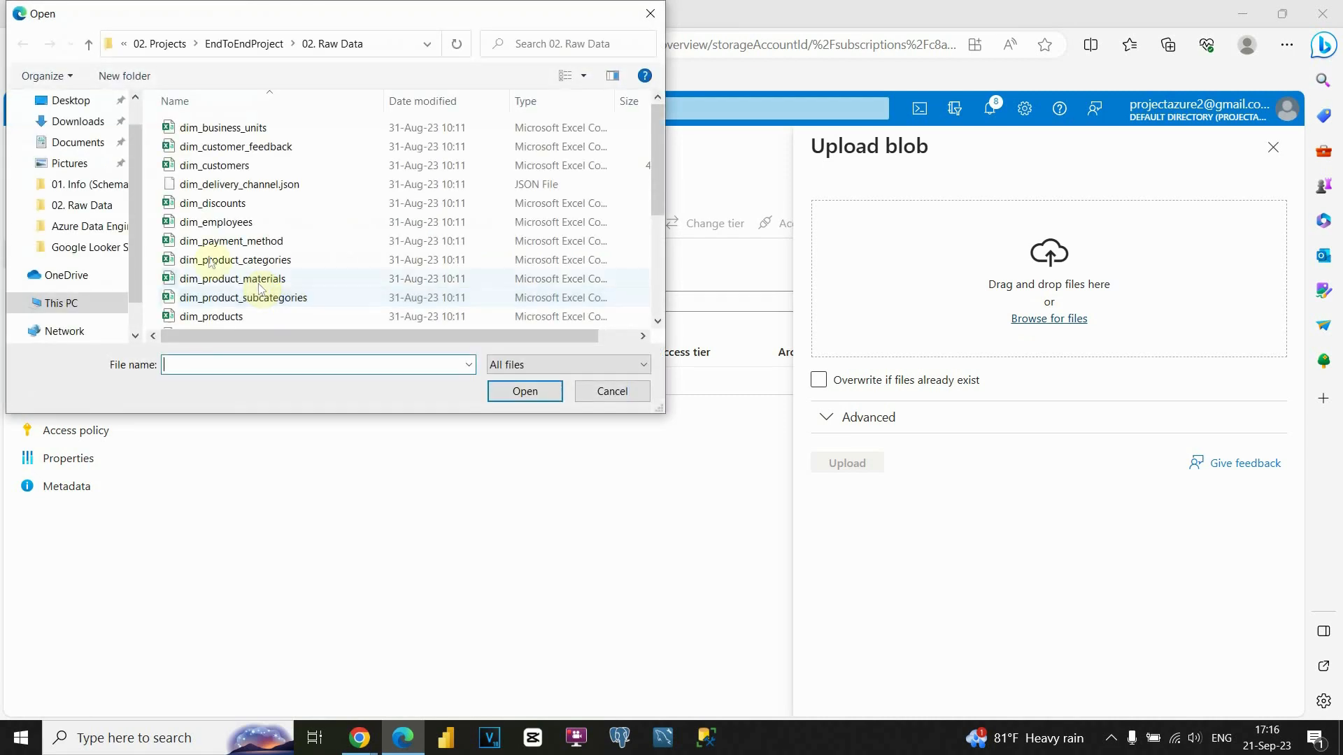
scroll(87, 175, "up", 1)
left_click(82, 147)
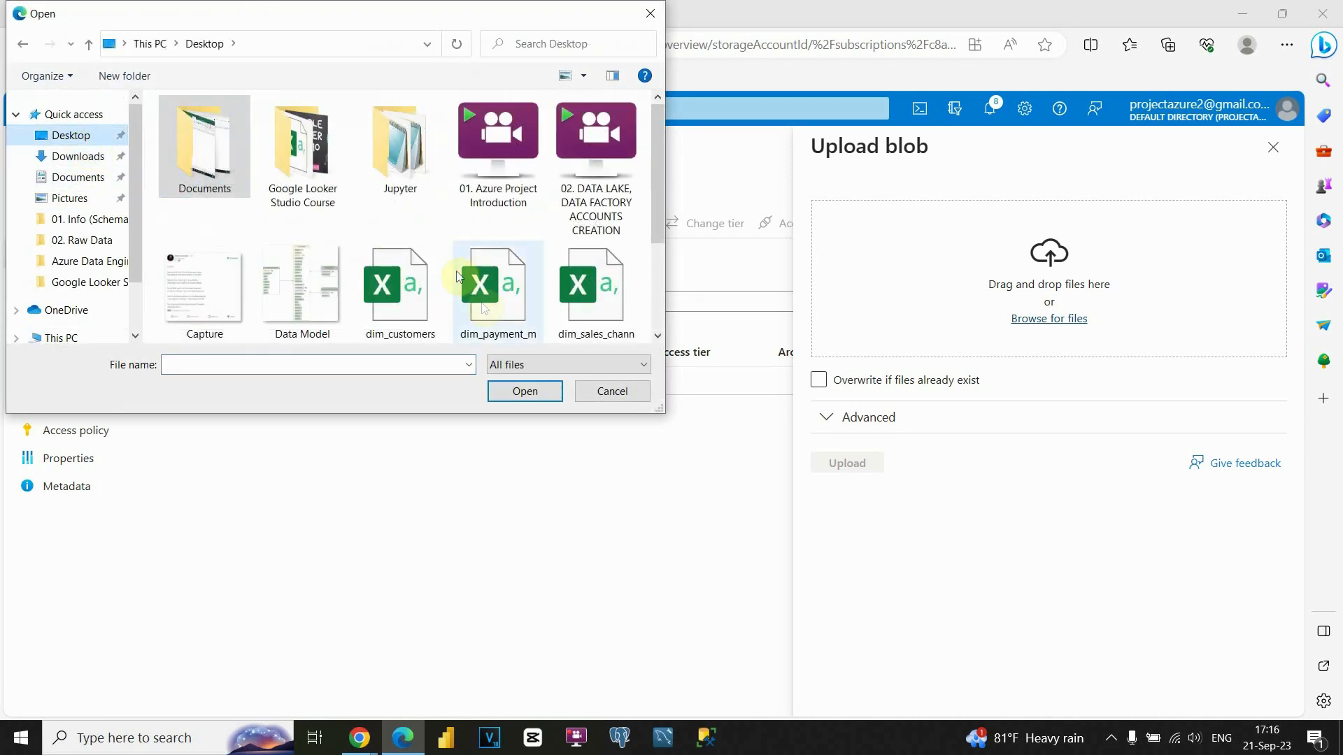
scroll(469, 300, "down", 2)
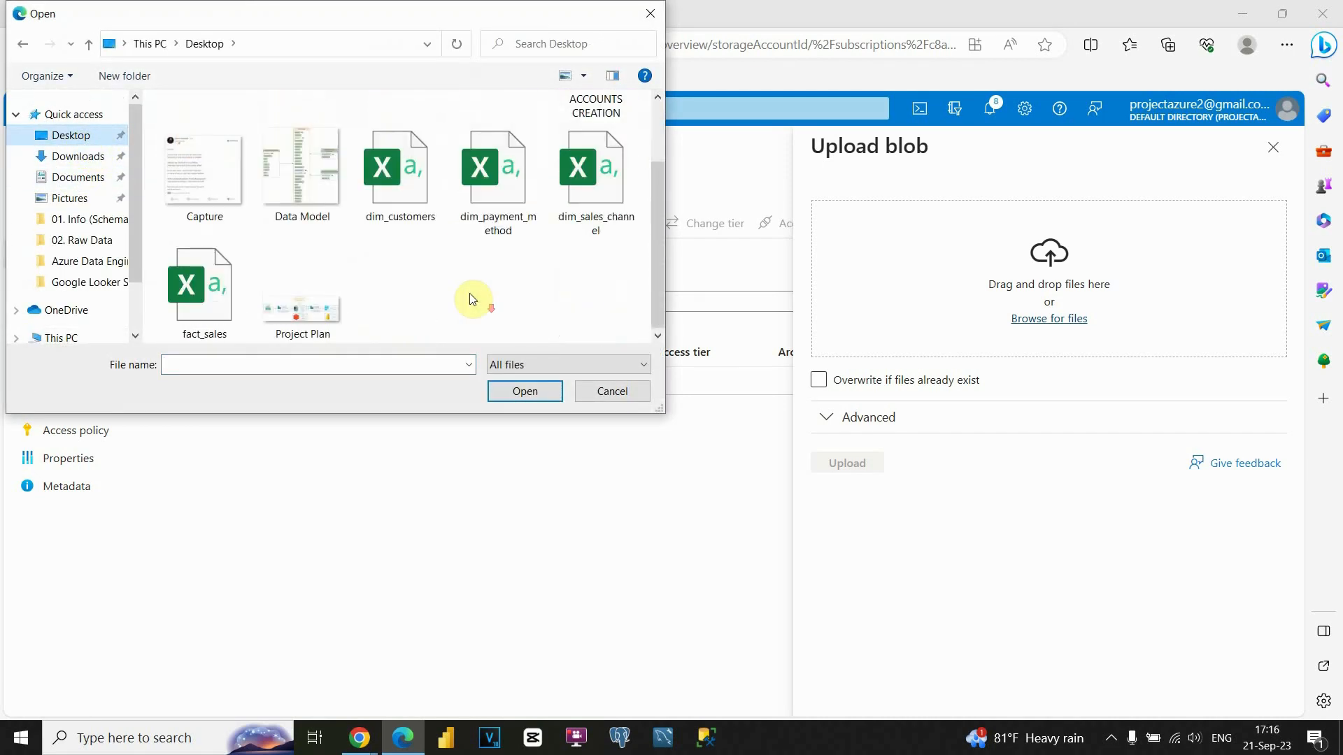
Select dim_customers, dim_payment_method, dim_sales_channel and fact_sales CSVs and upload them.
left_click(407, 189)
left_click(494, 192, "ctrl")
left_click(579, 199, "ctrl")
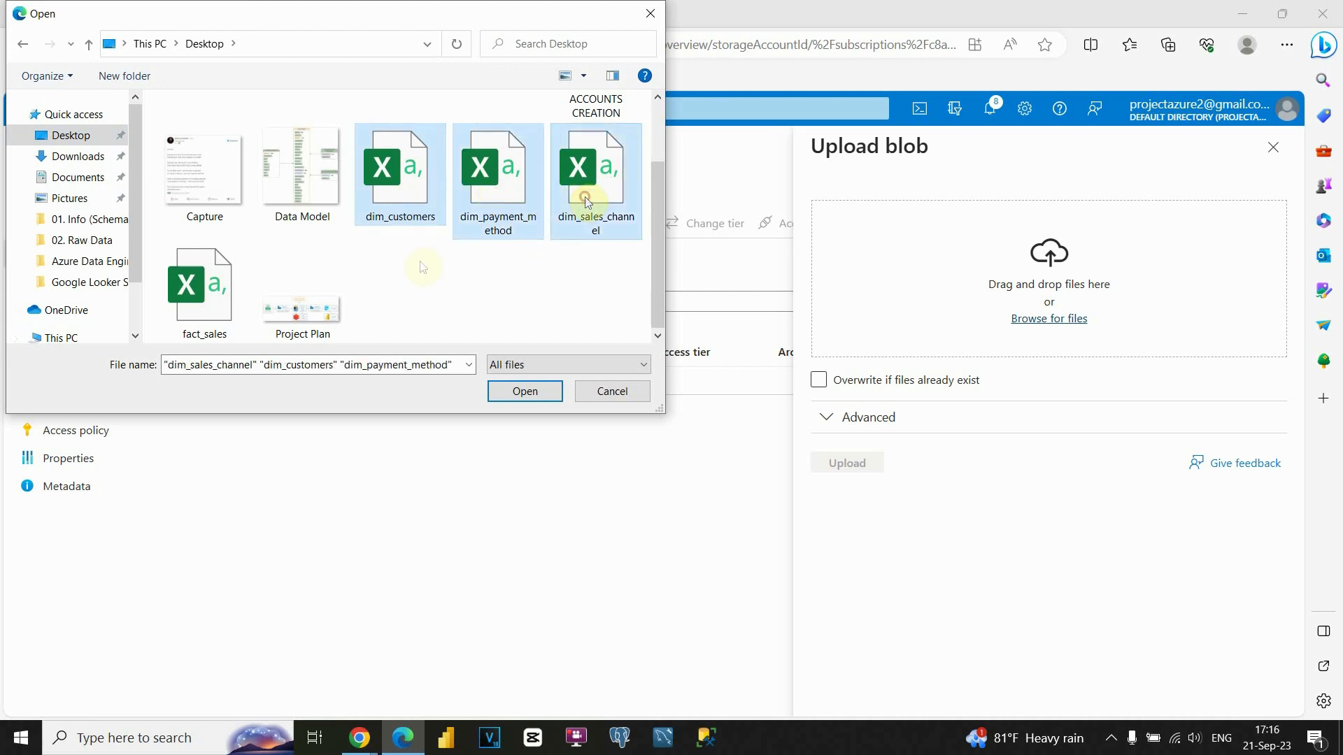
left_click(187, 288, "ctrl")
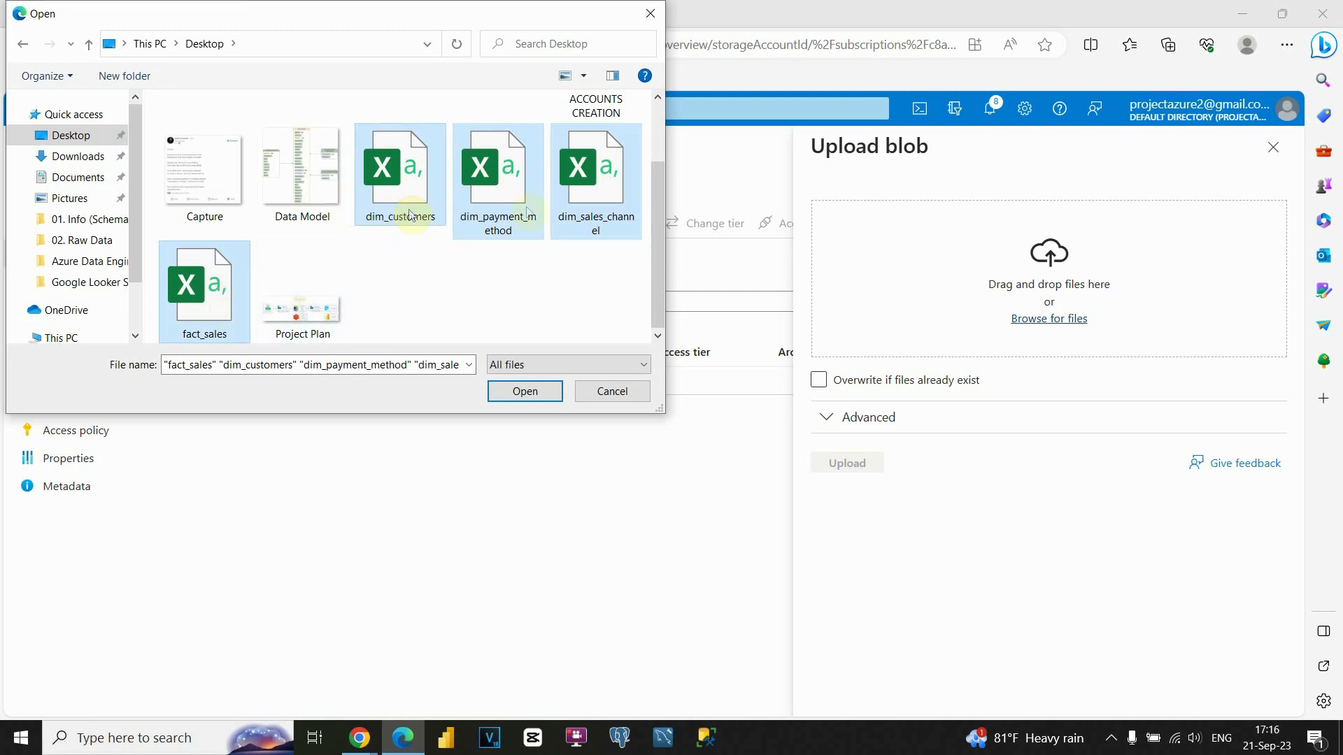
left_click(193, 286)
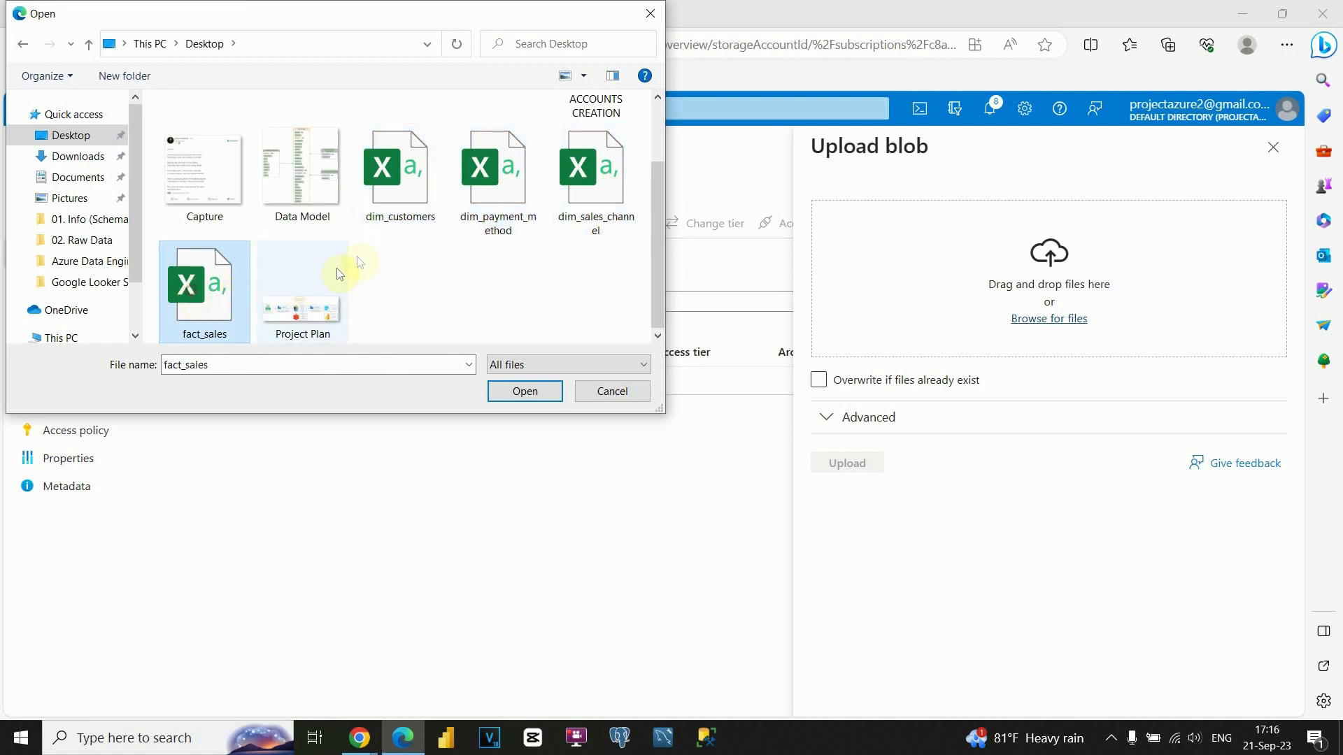
left_click(402, 195)
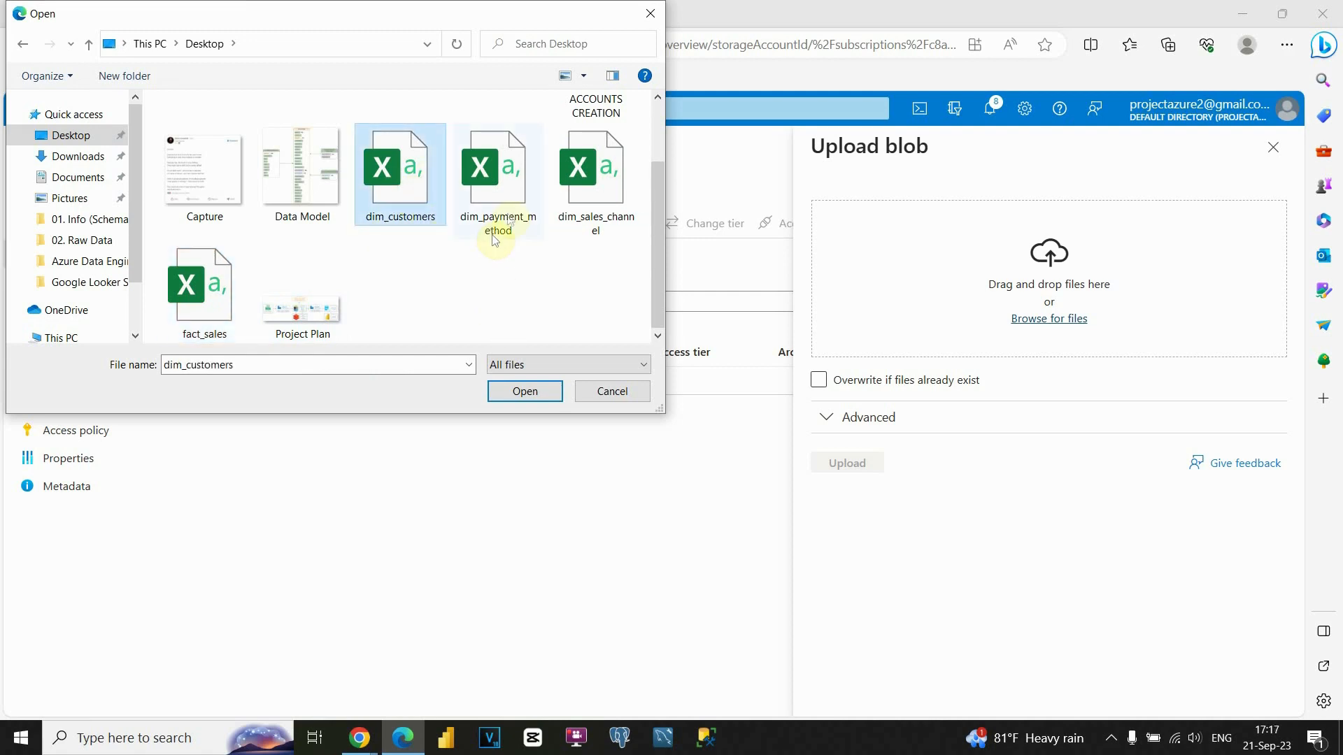
left_click(507, 217, "ctrl")
left_click(600, 204, "ctrl")
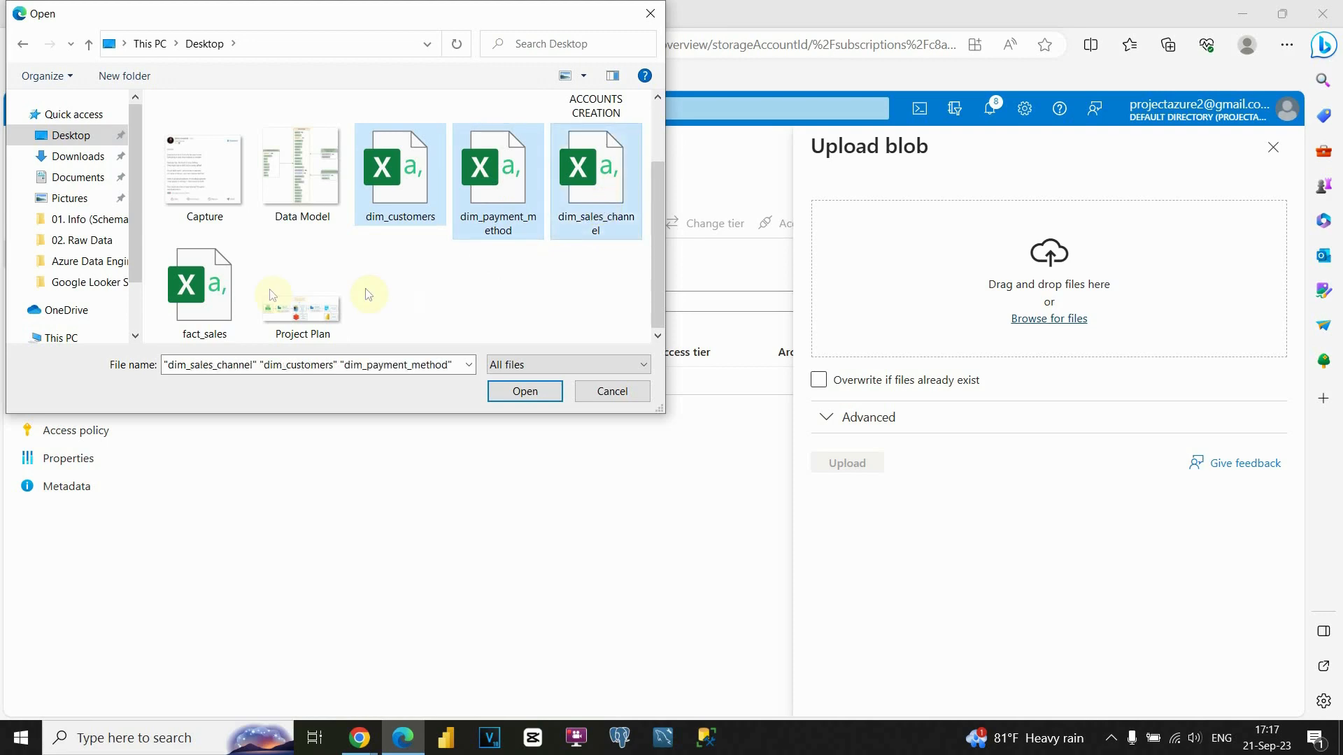
left_click(201, 286, "ctrl")
left_click(529, 389)
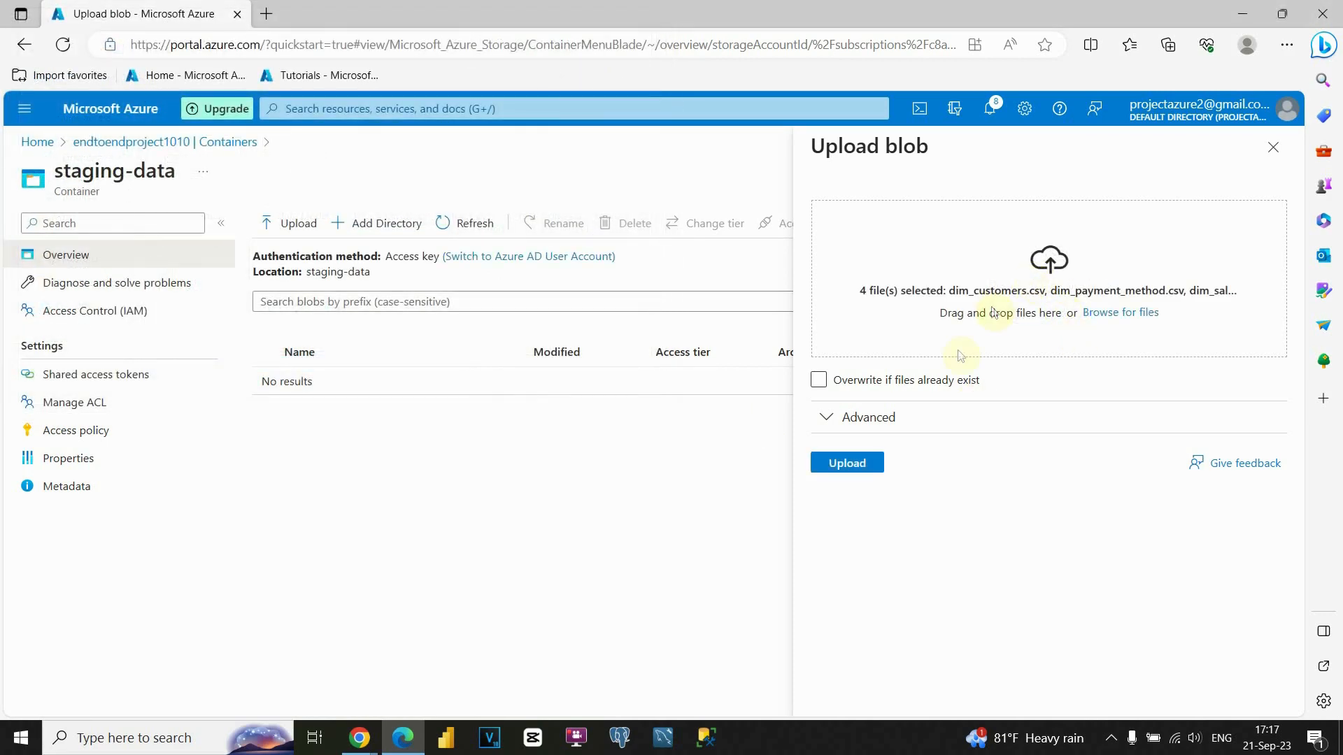
left_click(859, 470)
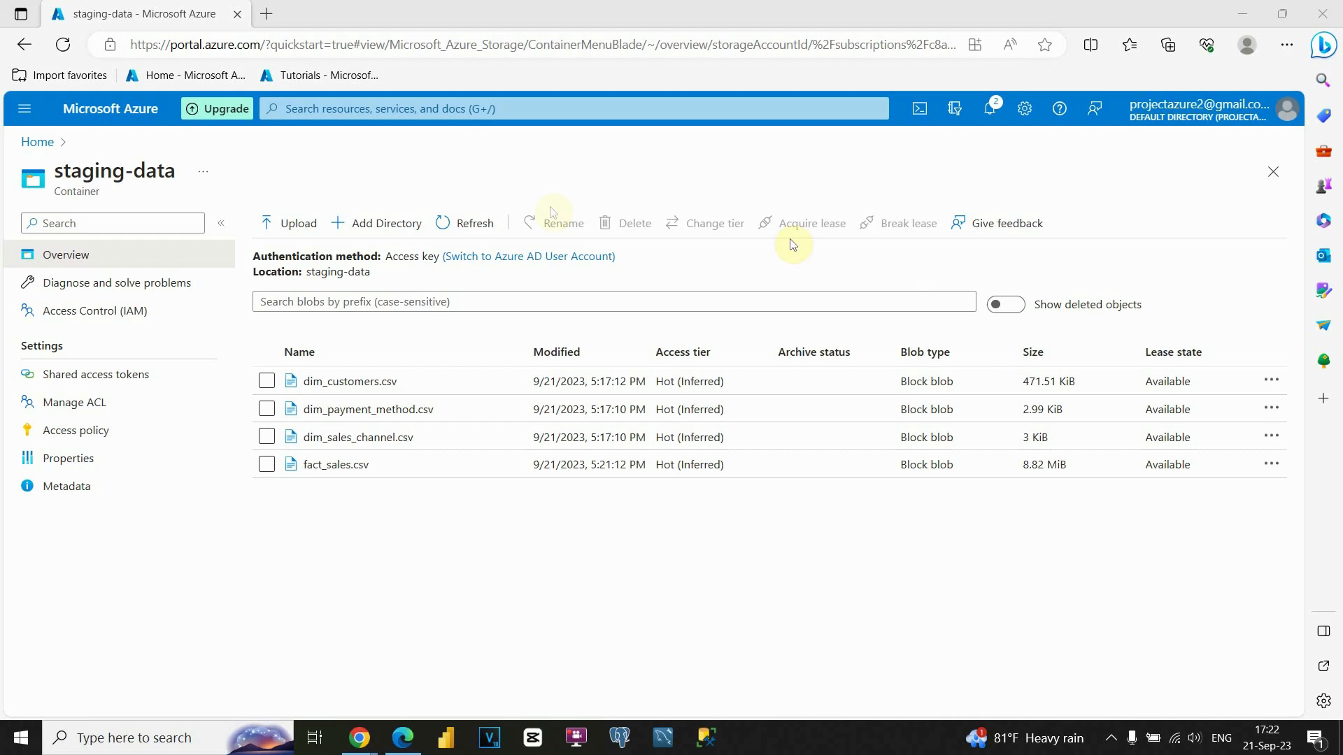
From the Azure home page, open the endtoenddf data factory and launch its Studio.
left_click(39, 143)
scroll(377, 374, "down", 5)
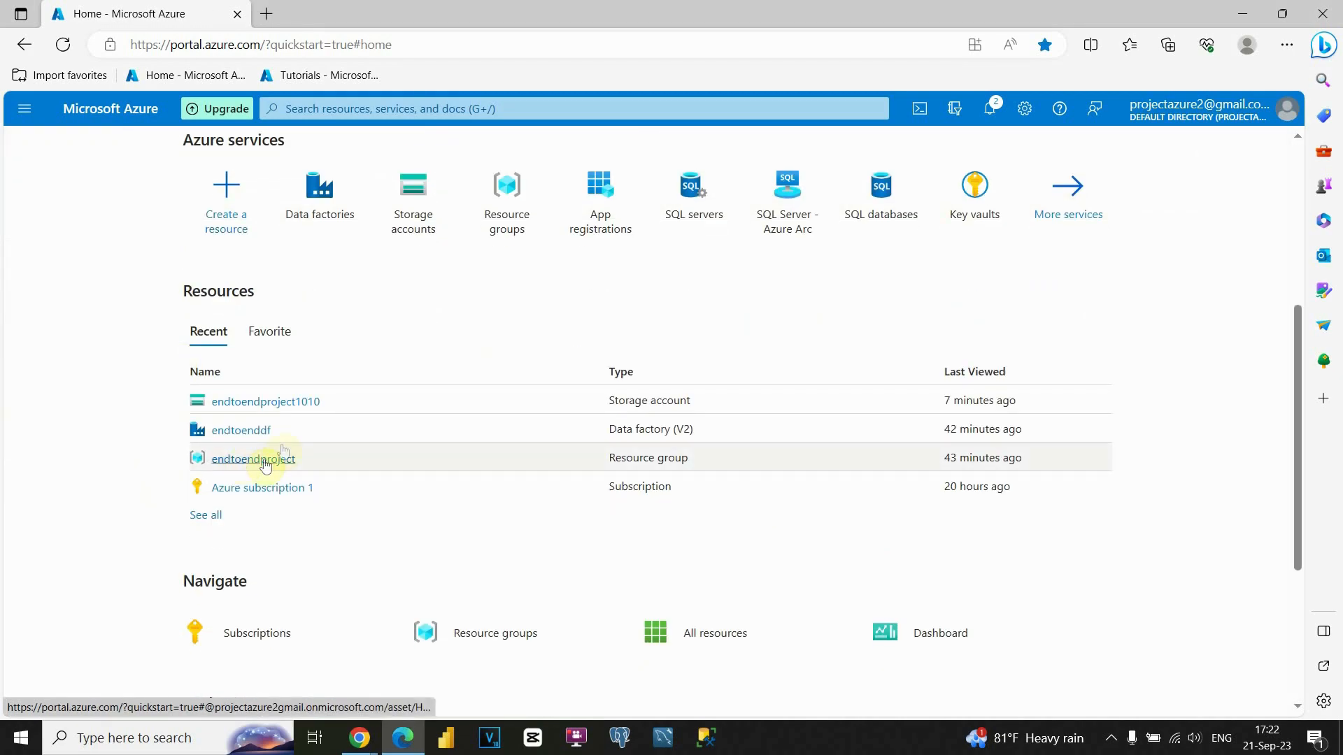
mouse_move(287, 401)
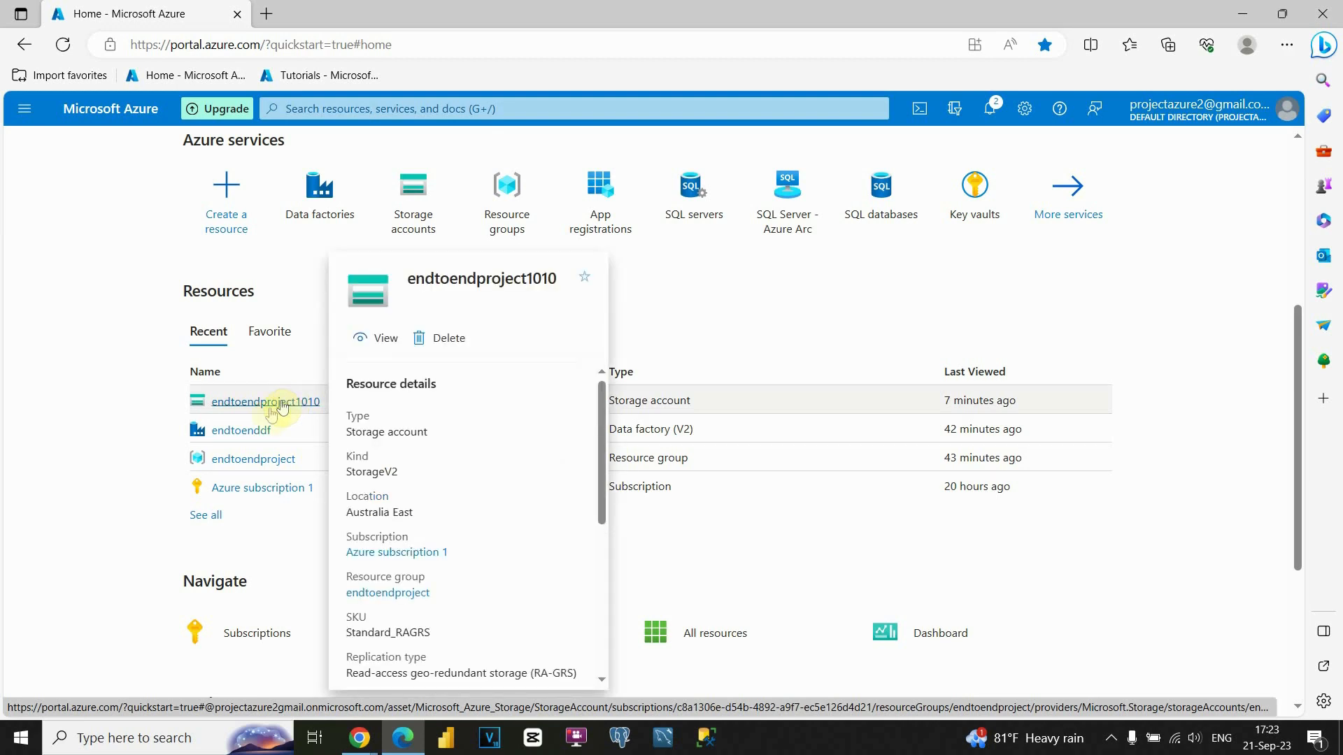
left_click(238, 430)
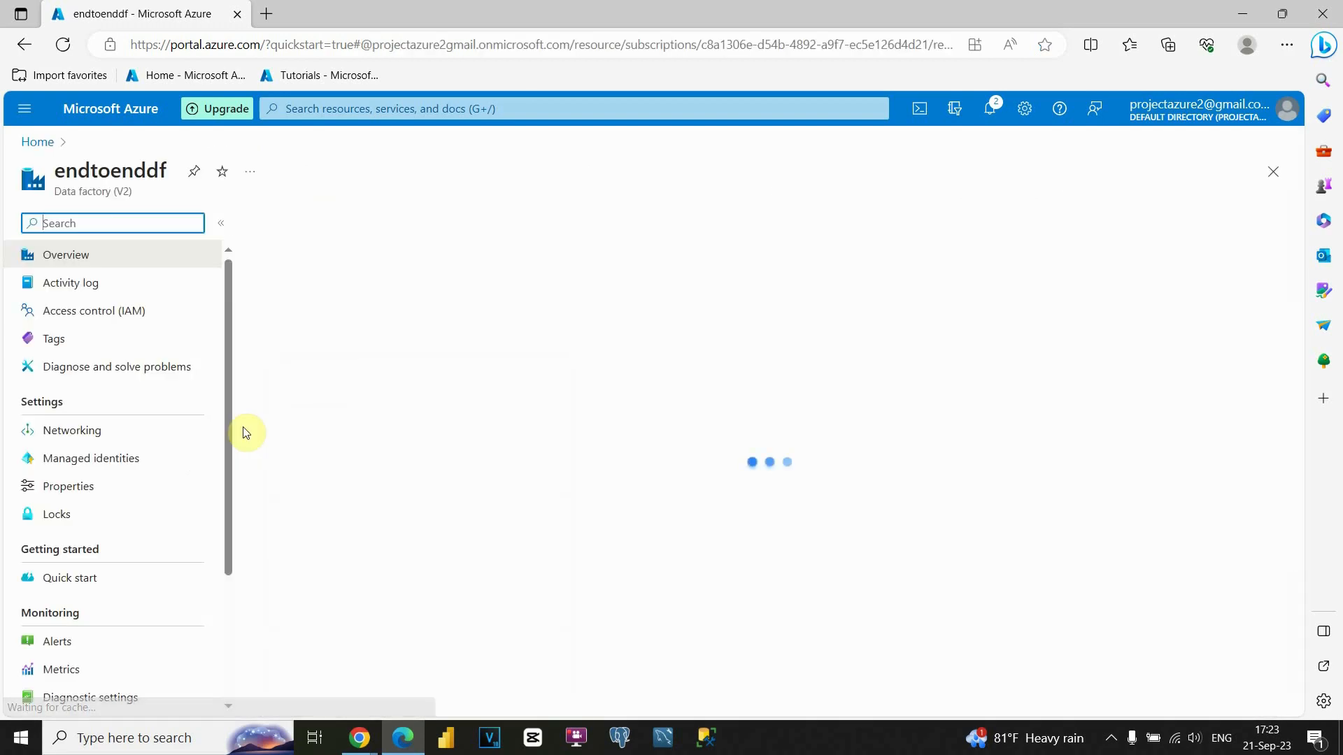
left_click(661, 567)
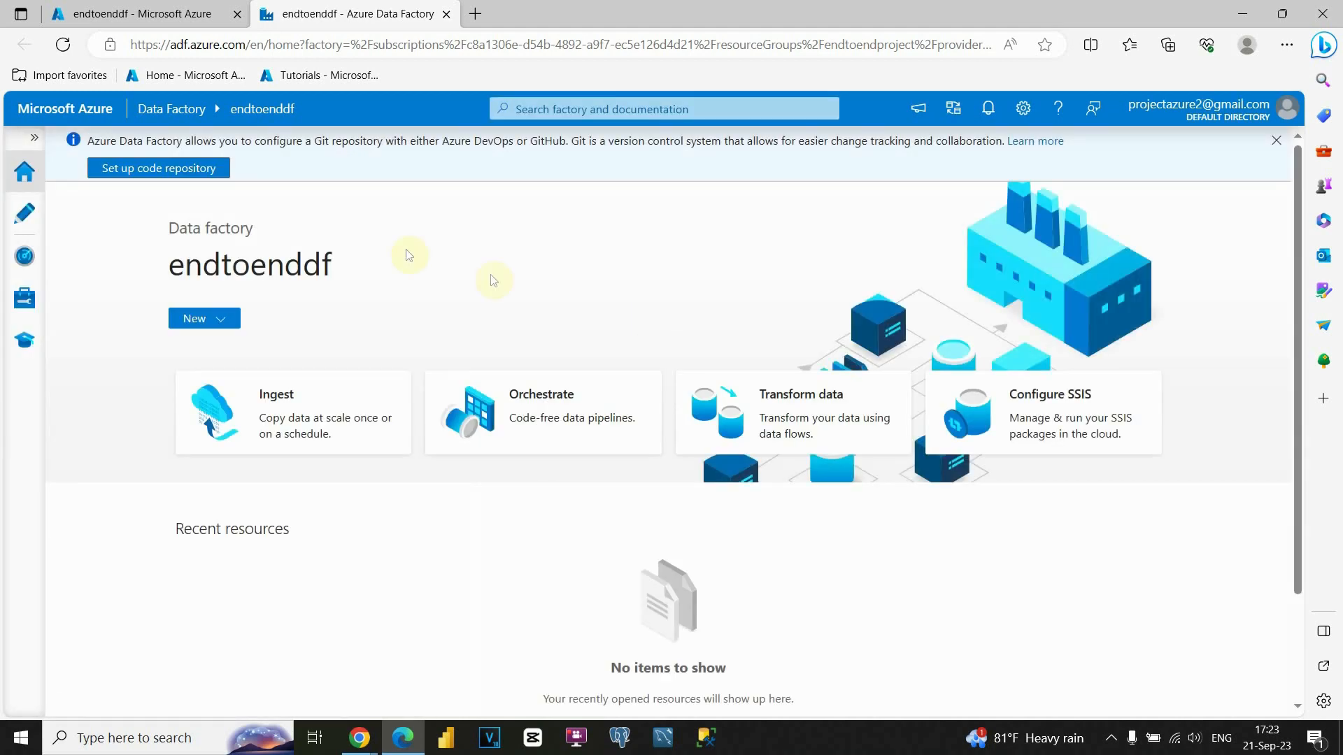
In Author, create pipeline1 and place a Copy data activity from Move and transform on it.
left_click(23, 218)
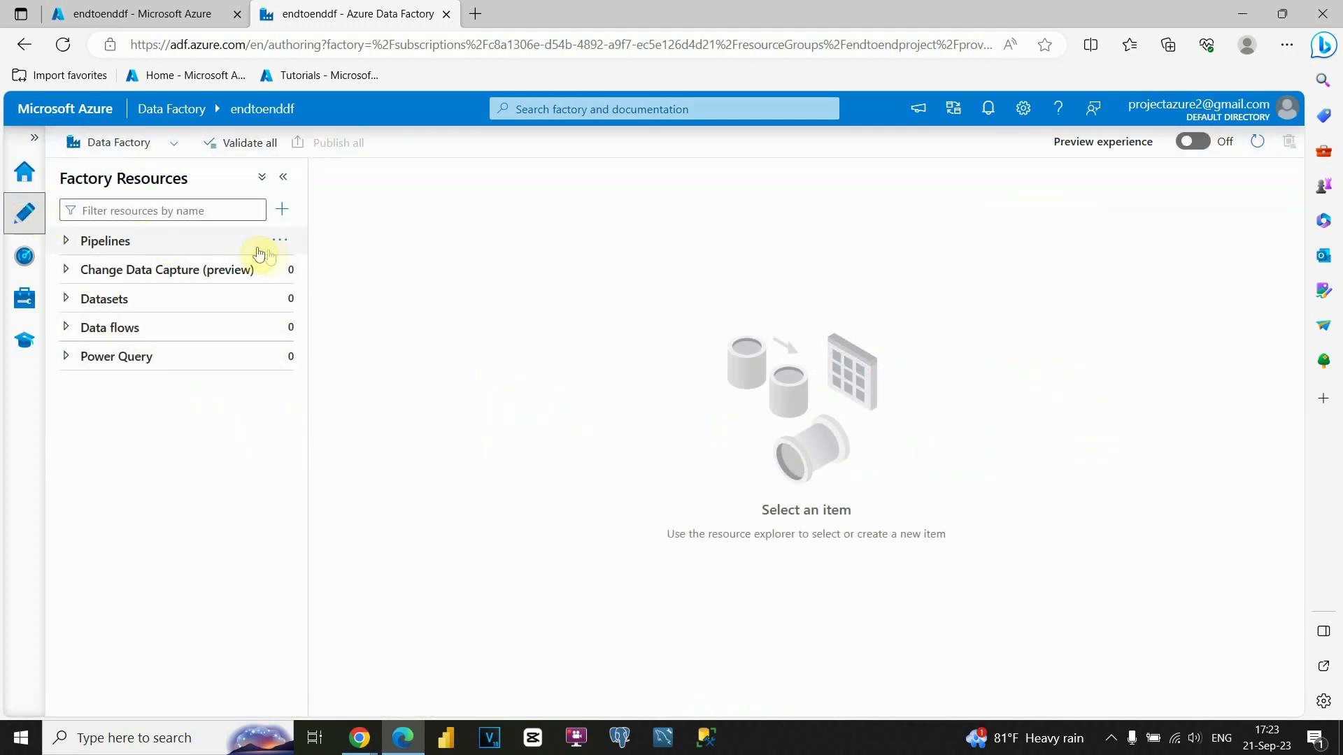
left_click(282, 209)
mouse_move(354, 241)
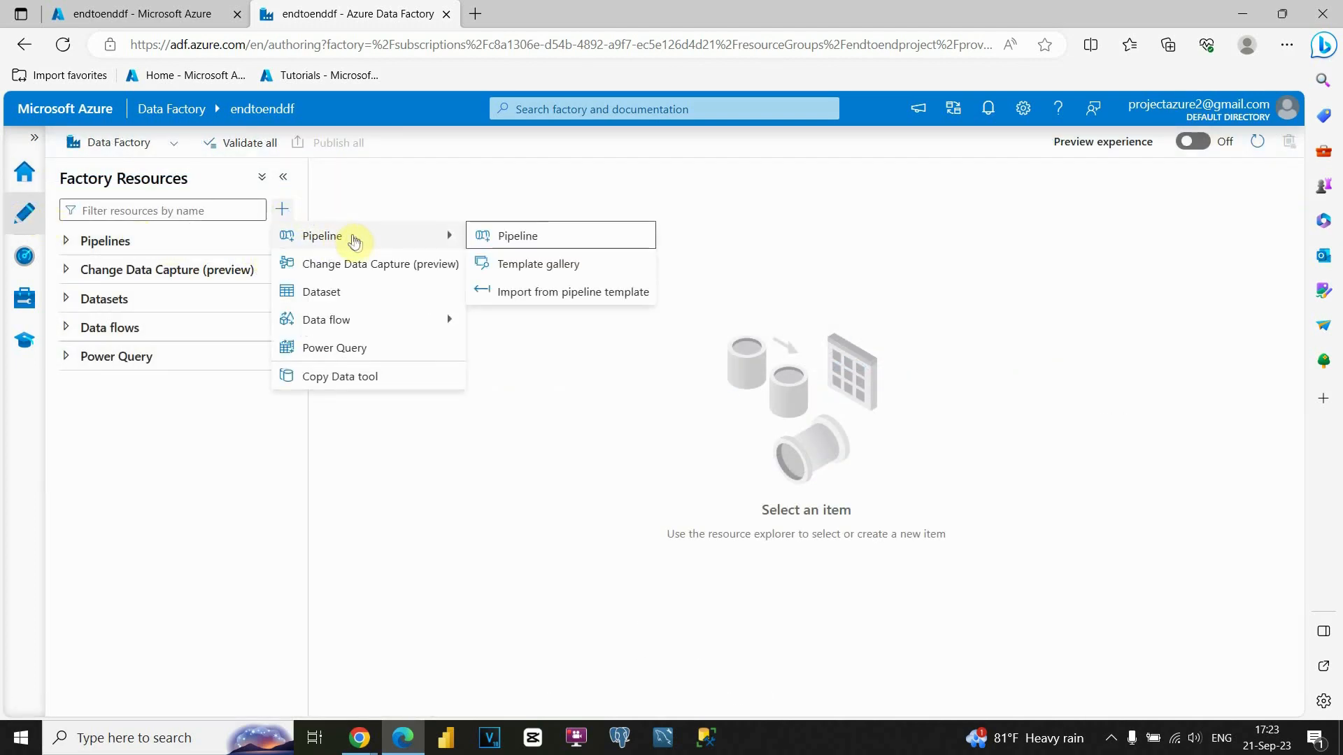
left_click(511, 237)
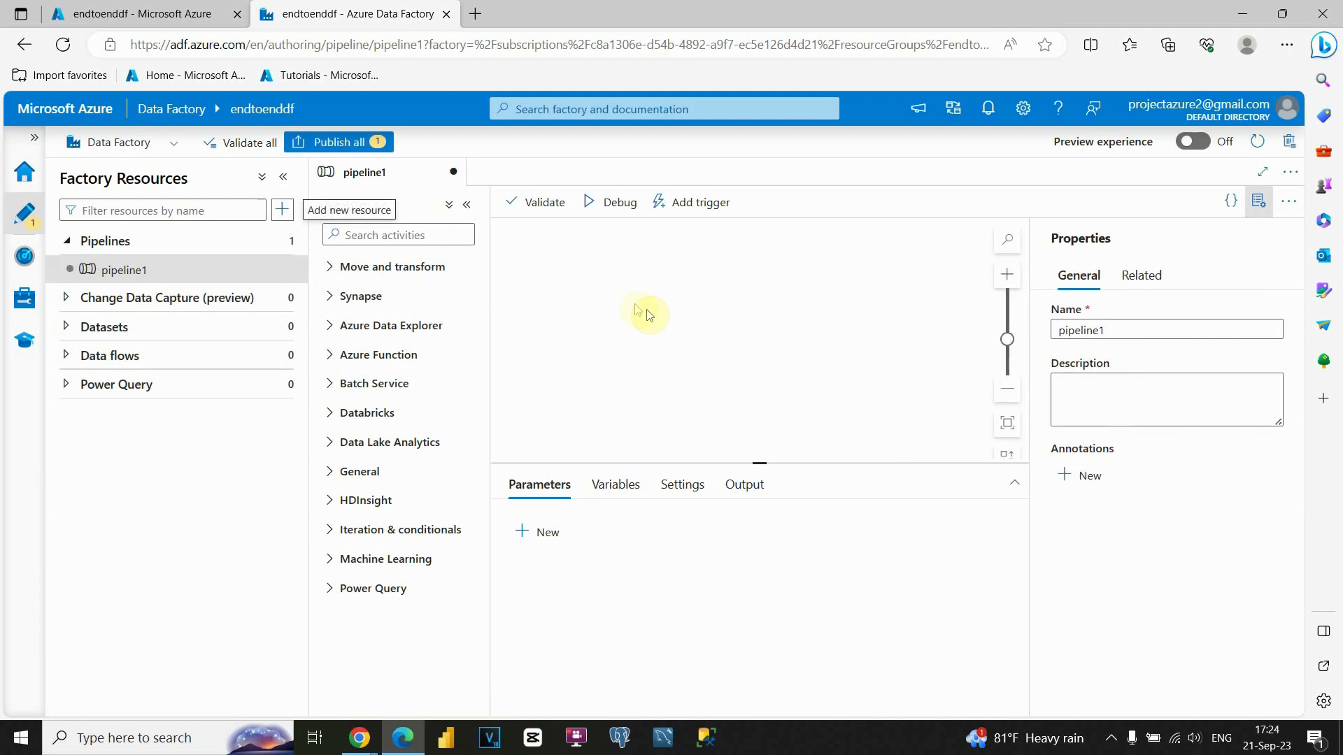
left_click(326, 267)
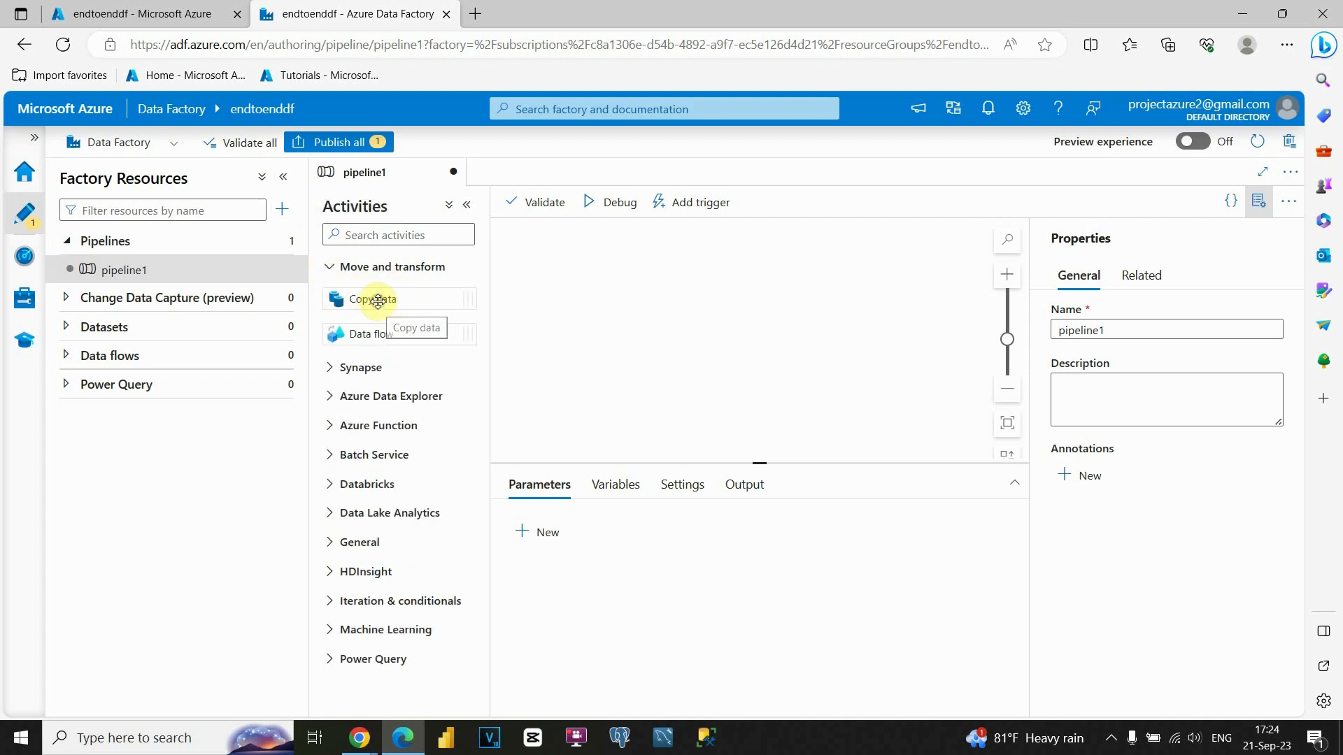
left_click_drag(377, 300, 612, 319)
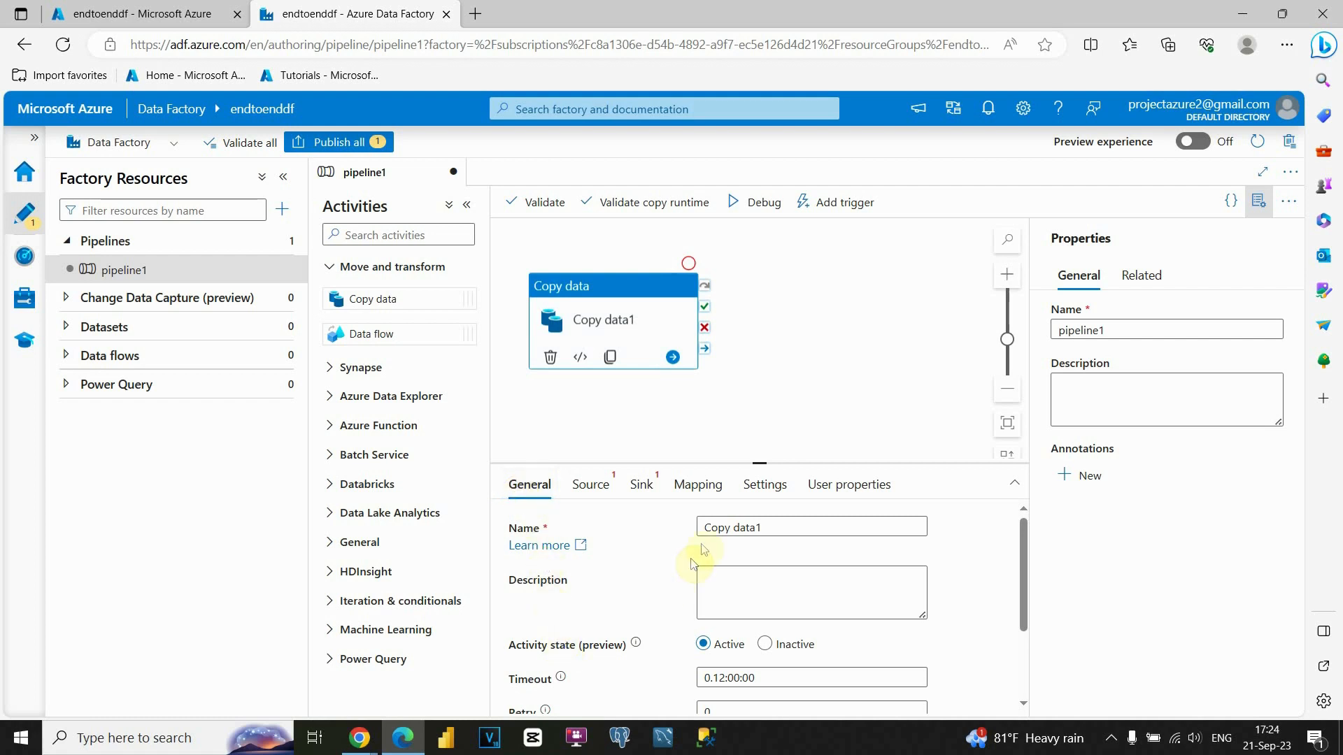
Rename the Copy data1 activity to import_data and bring up its Source settings.
triple_click(717, 528)
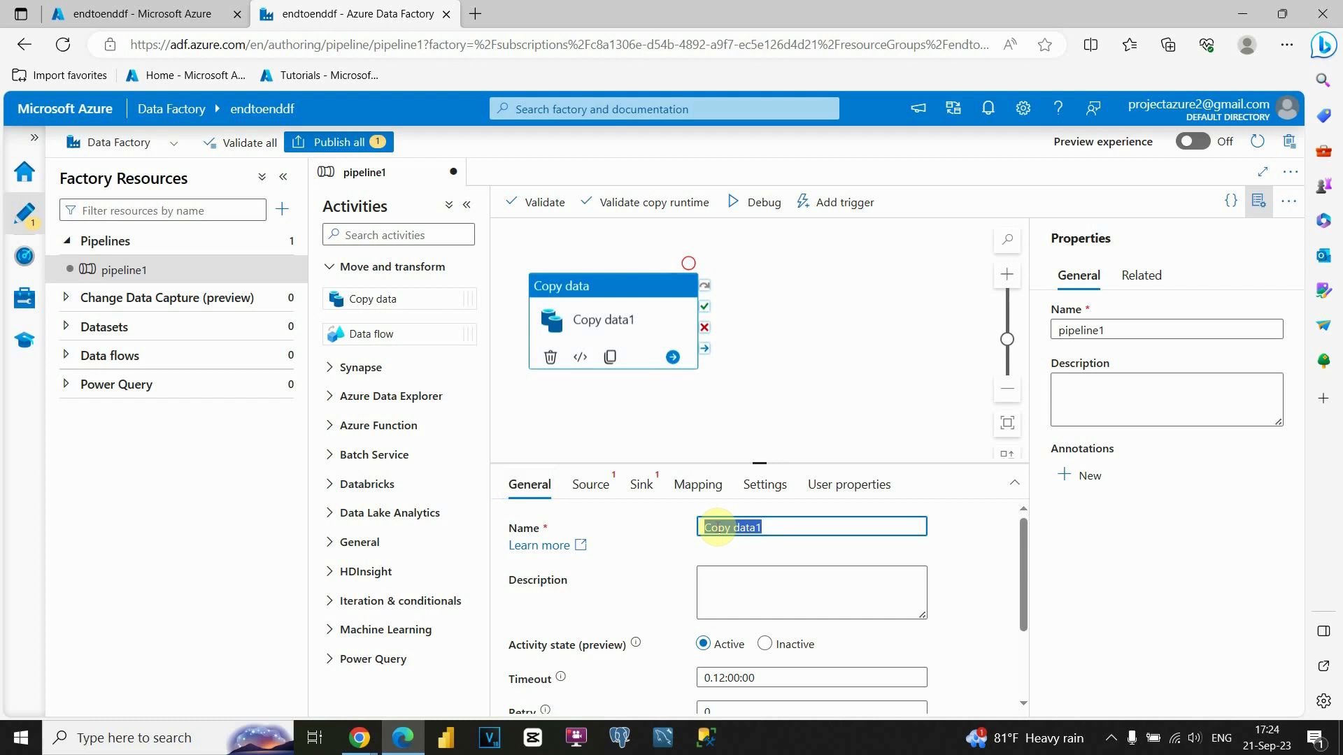
key("BackSpace")
type("import\\")
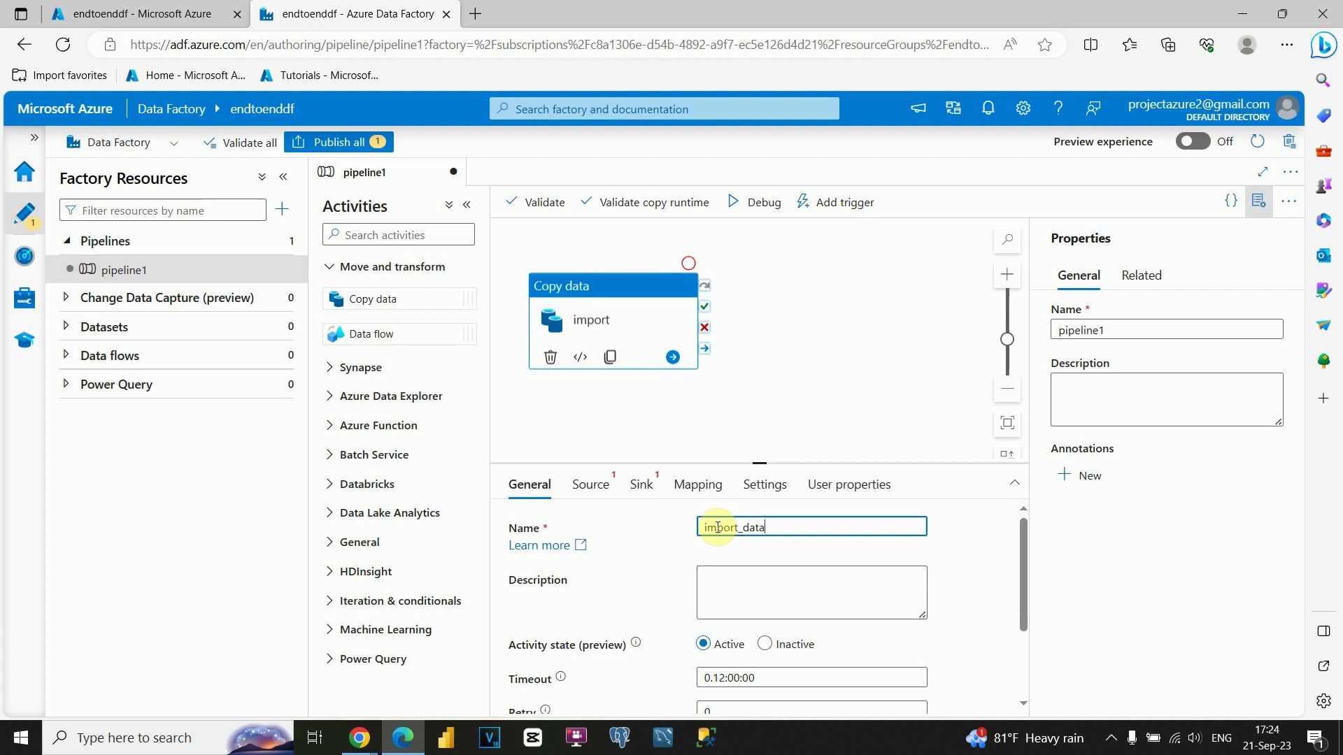
type("_data")
scroll(612, 521, "down", 2)
scroll(609, 539, "down", 1)
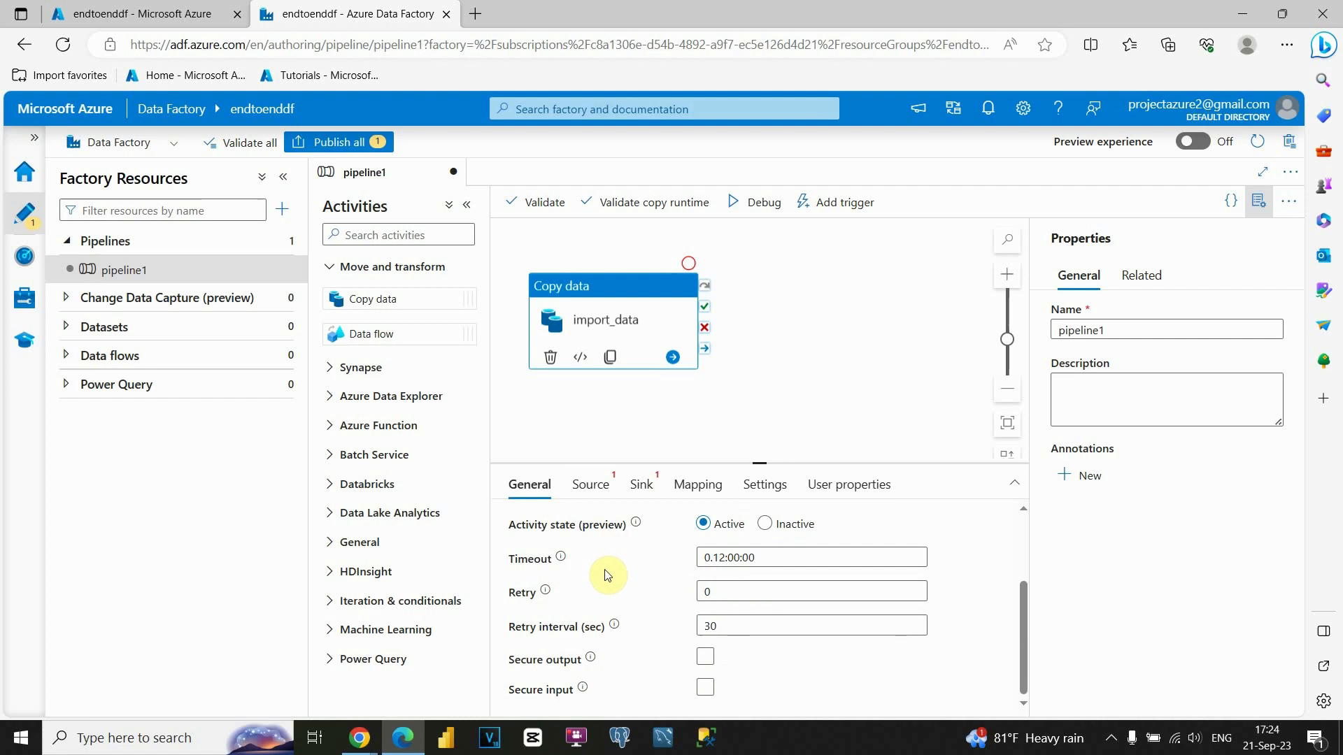
scroll(609, 572, "up", 3)
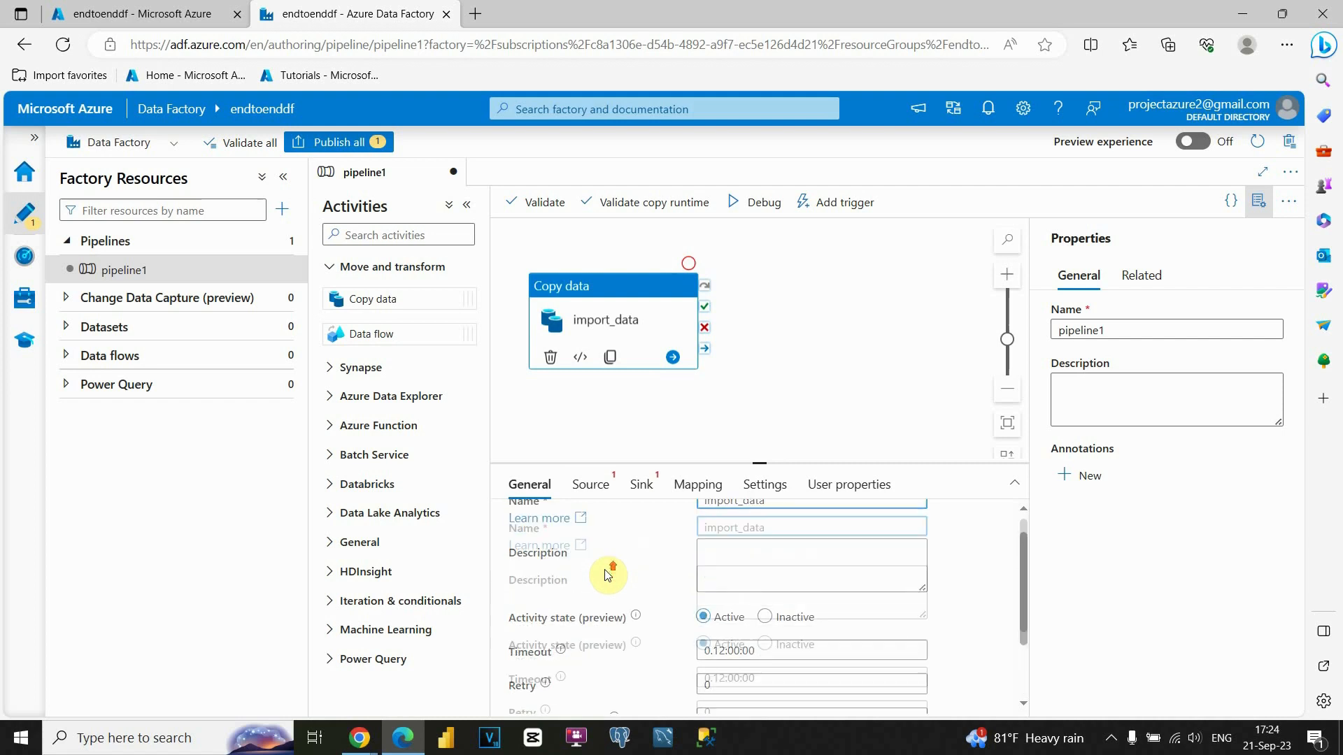
left_click(604, 490)
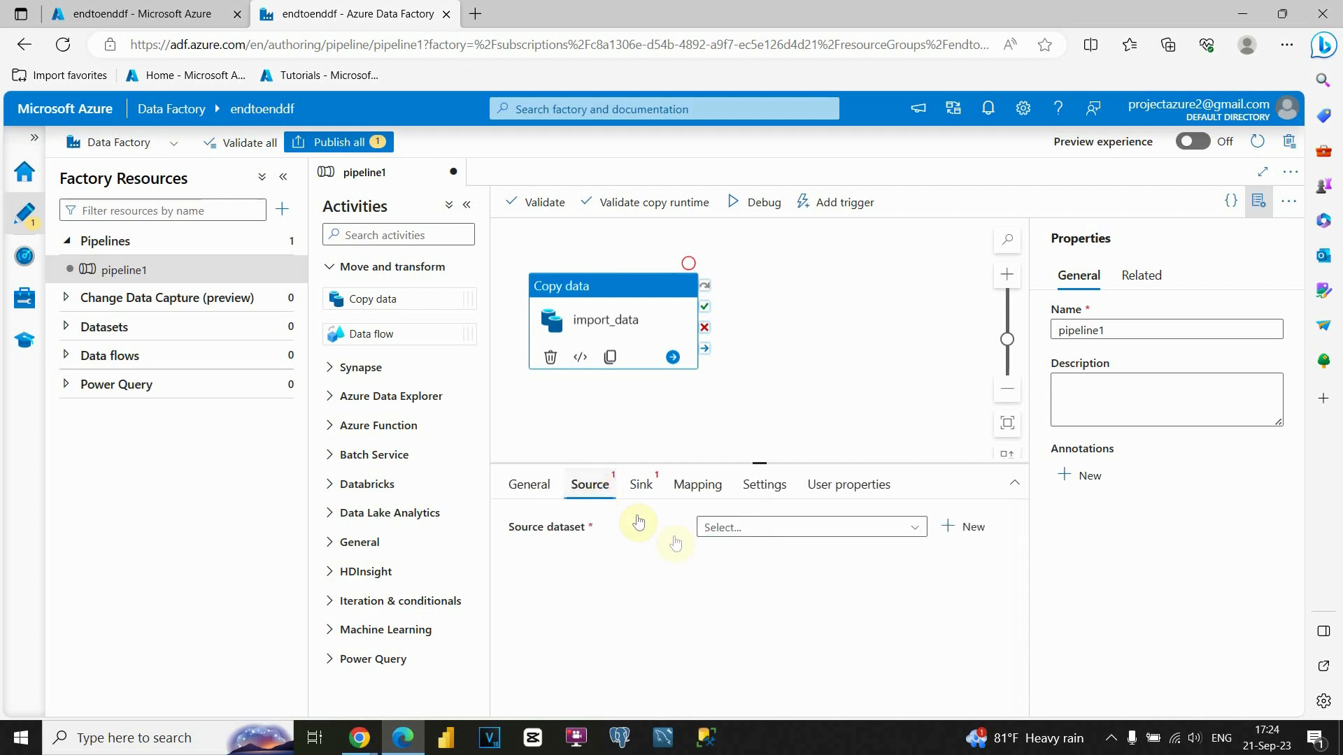
Start a new source dataset with Azure Blob Storage as its data store.
left_click(916, 529)
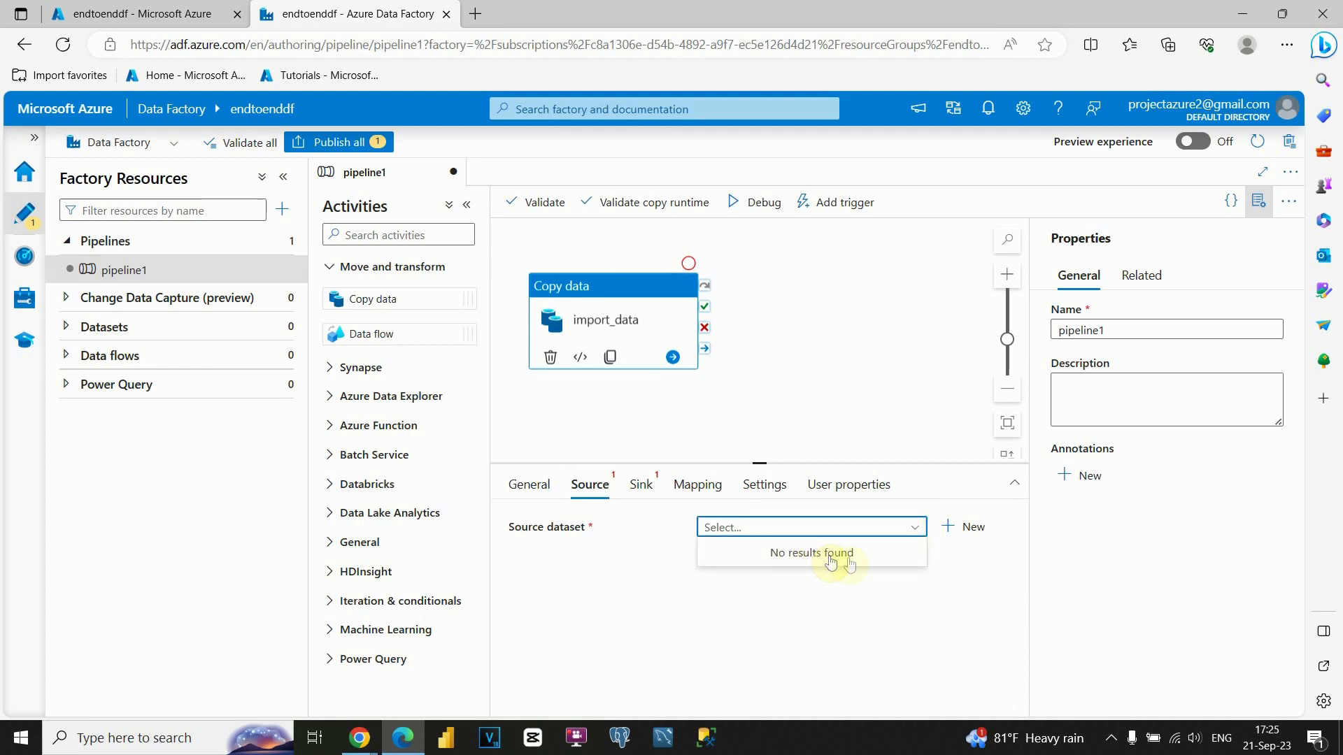
left_click(966, 533)
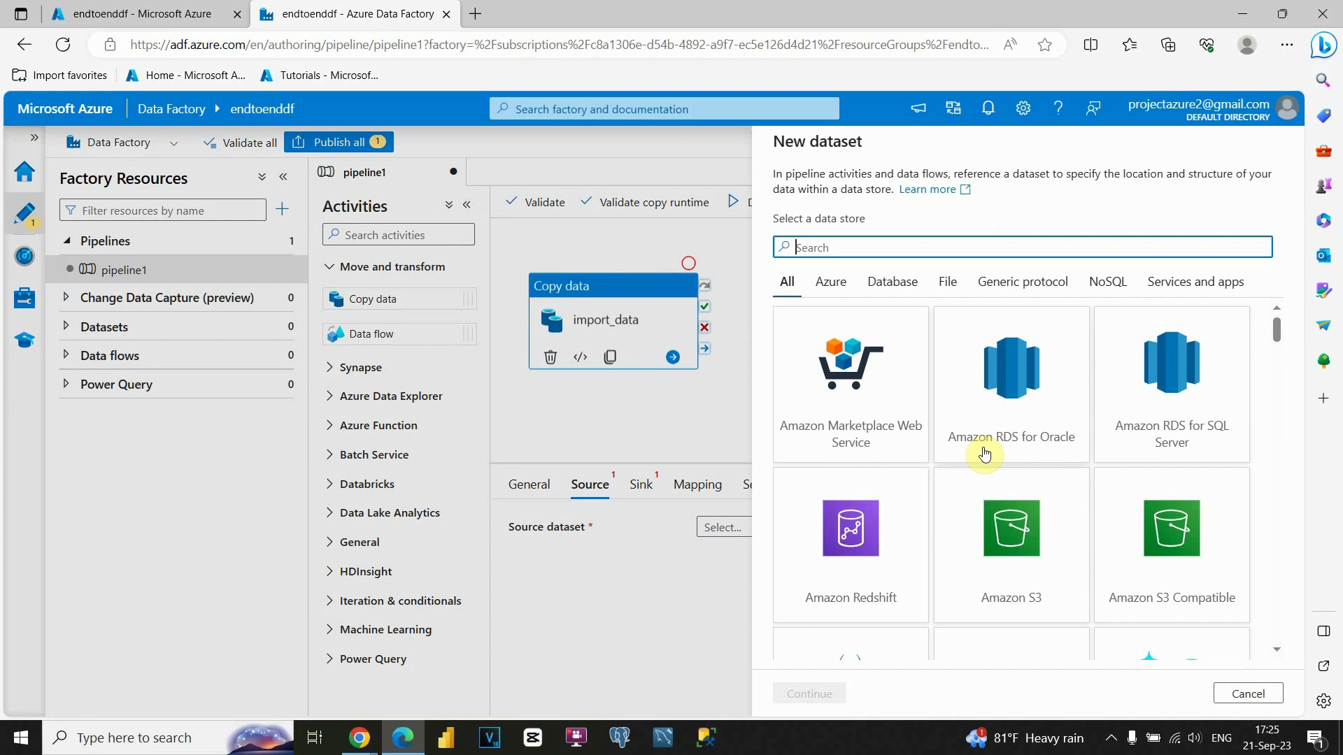
scroll(1005, 516, "down", 1)
scroll(1005, 516, "down", 2)
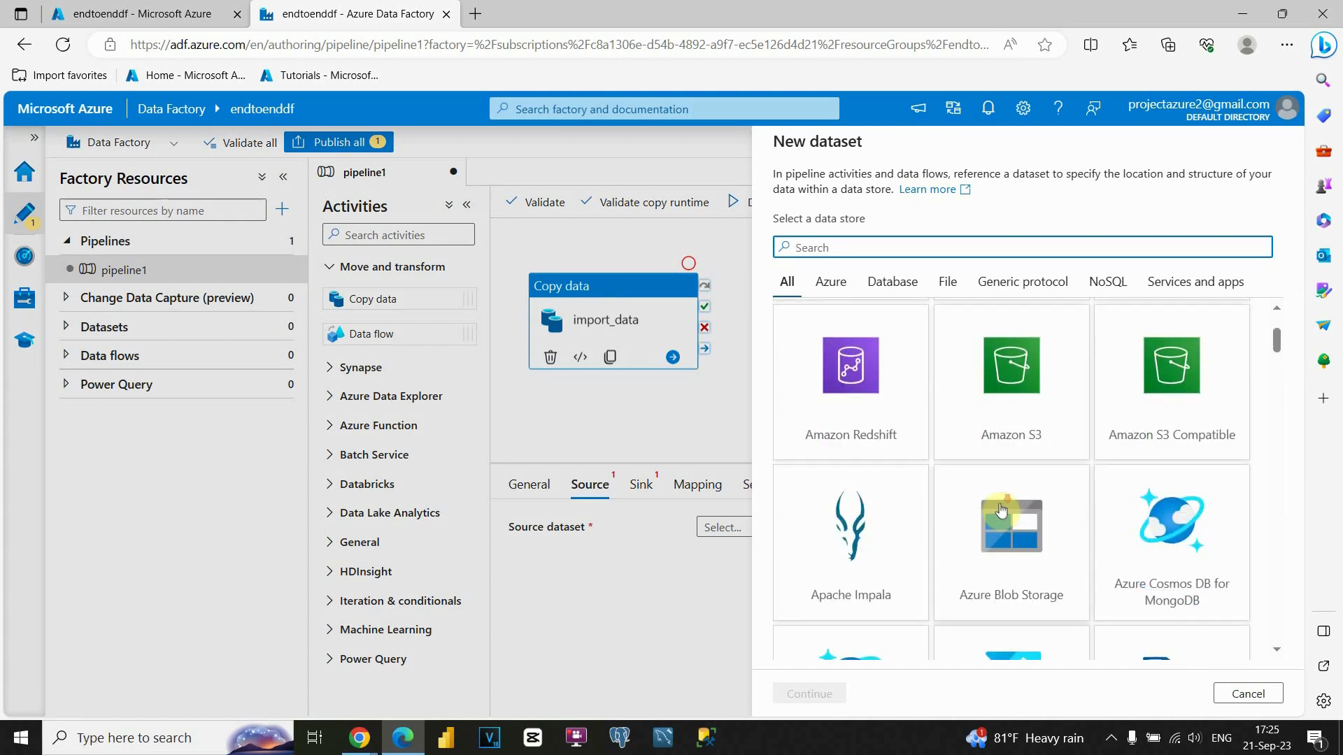
scroll(973, 496, "down", 3)
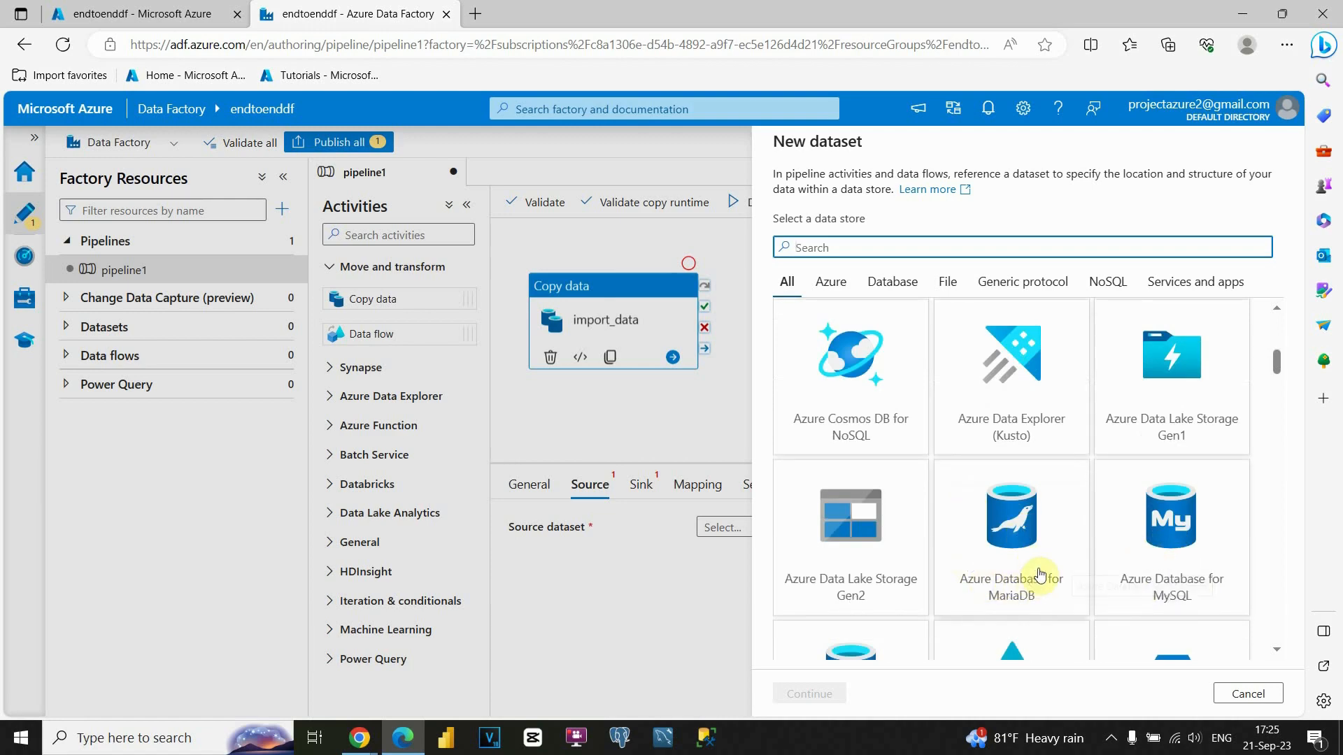
scroll(1033, 565, "down", 2)
scroll(1042, 560, "up", 5)
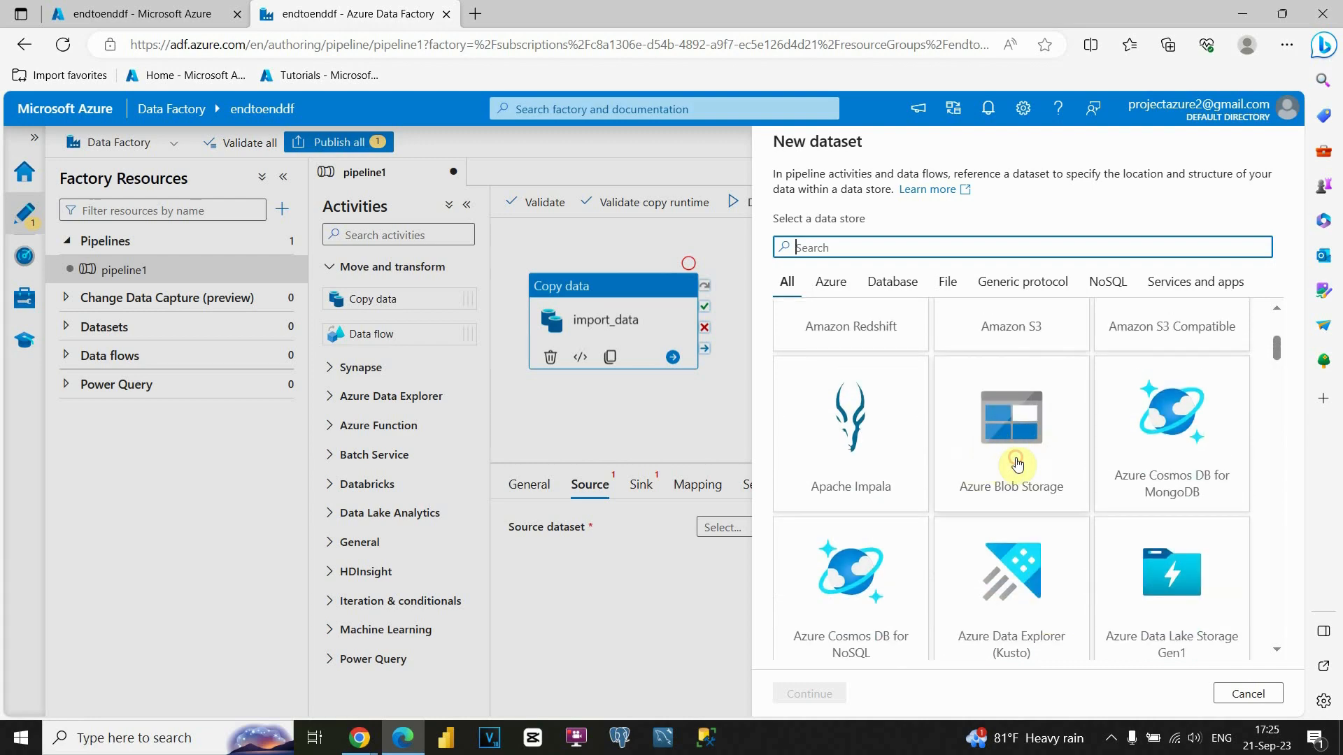
left_click(1020, 467)
left_click(810, 693)
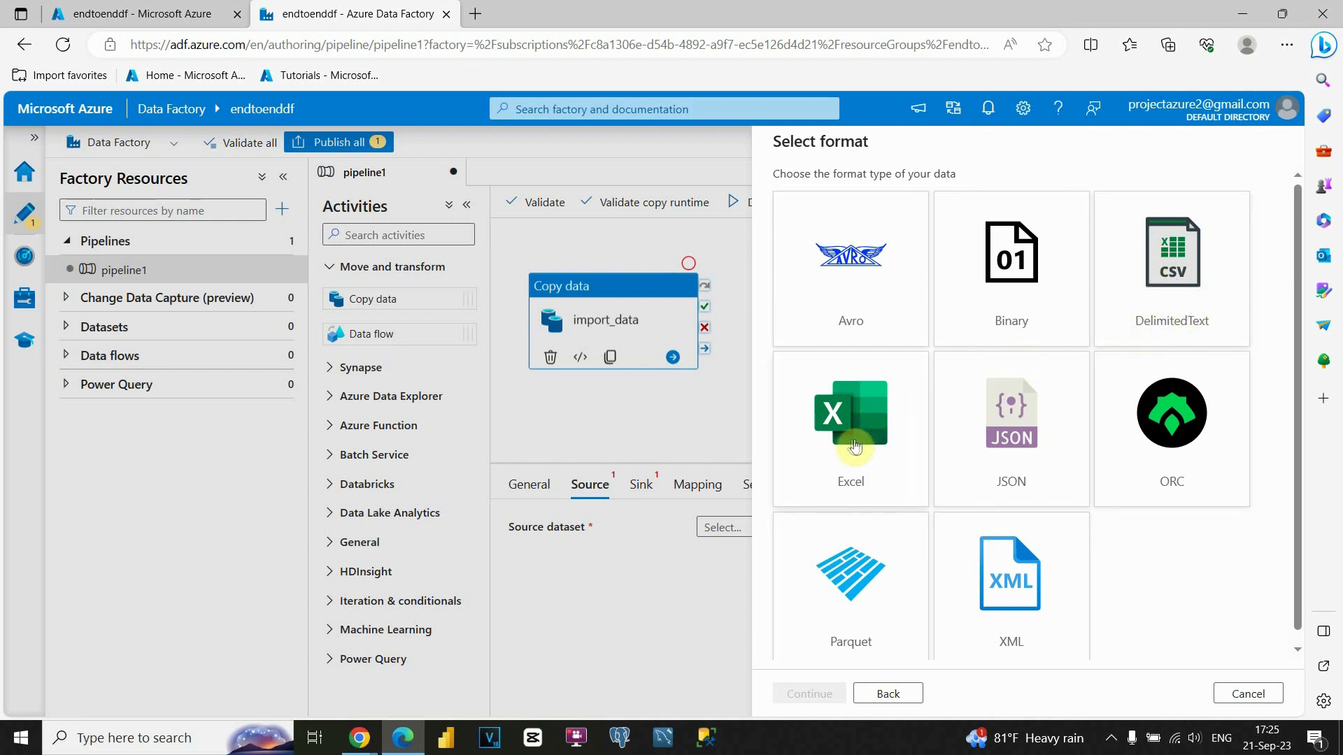
Choose the DelimitedText format and name the dataset import_data.
left_click(1168, 371)
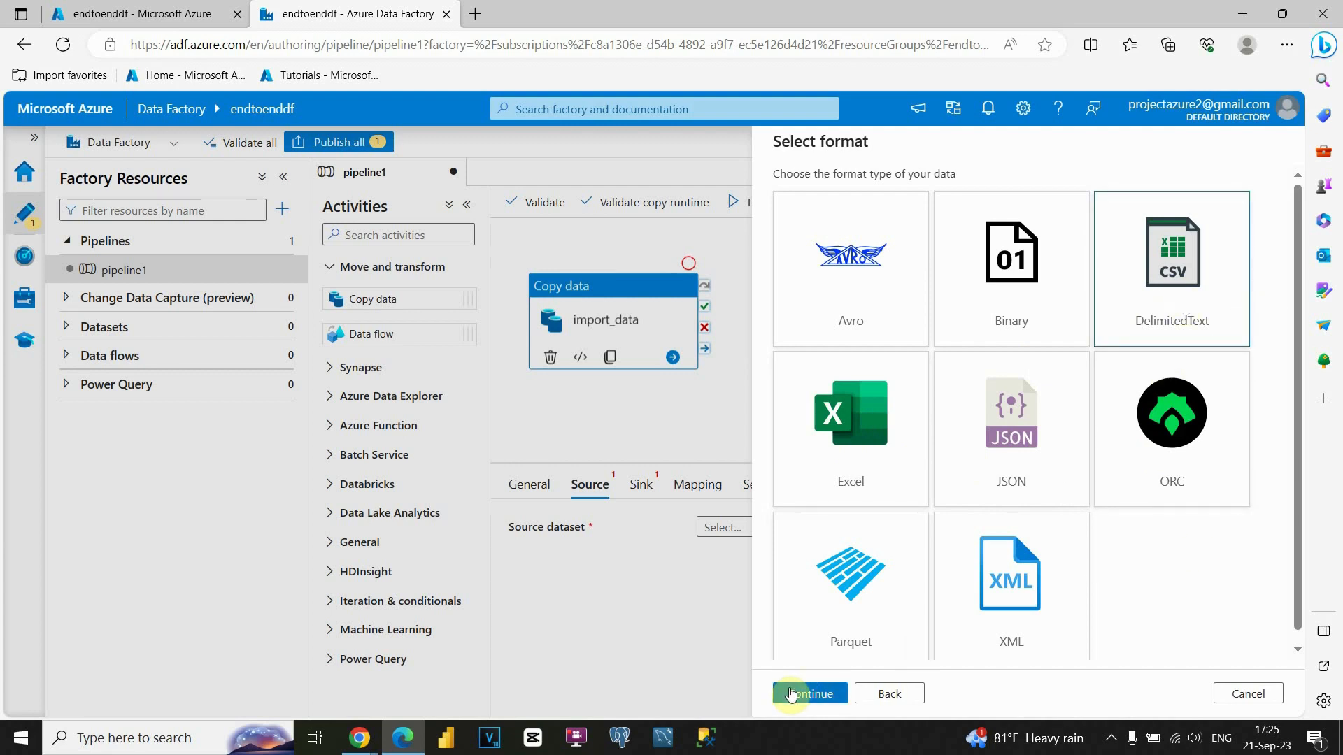
left_click(791, 694)
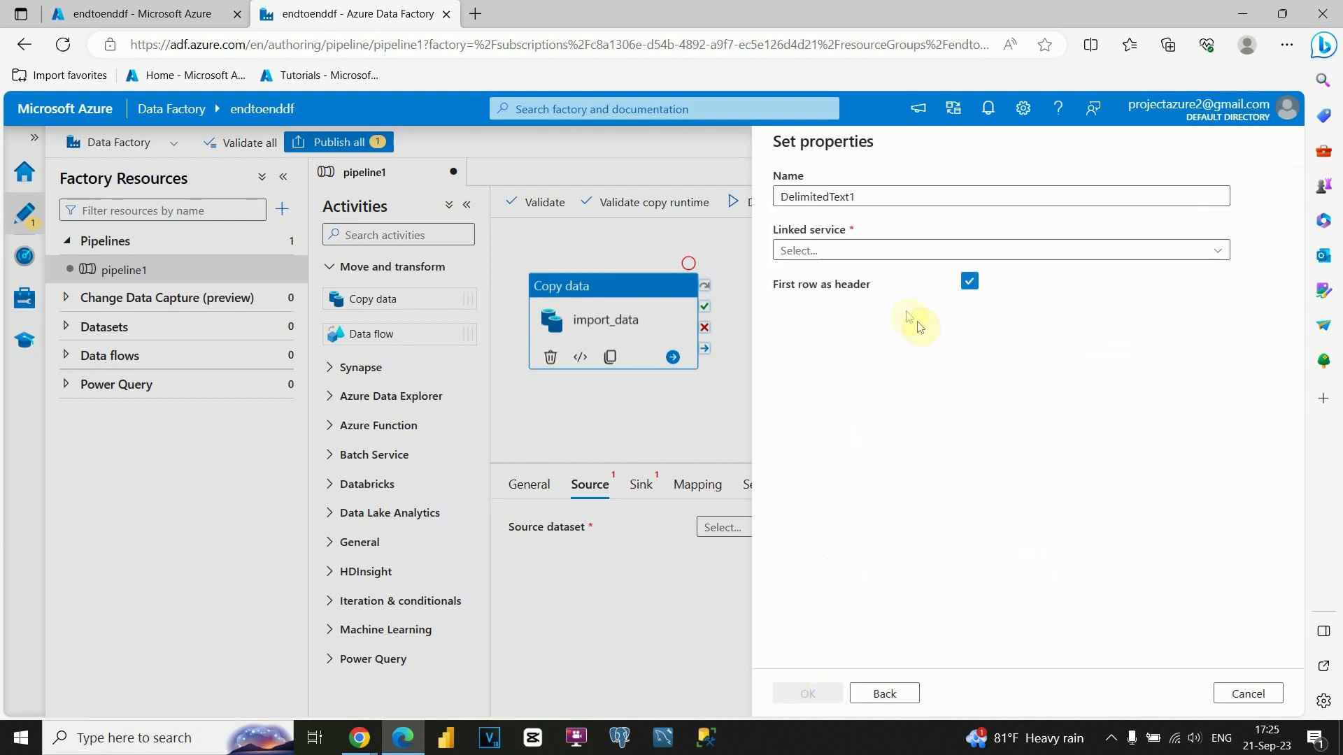
double_click(829, 197)
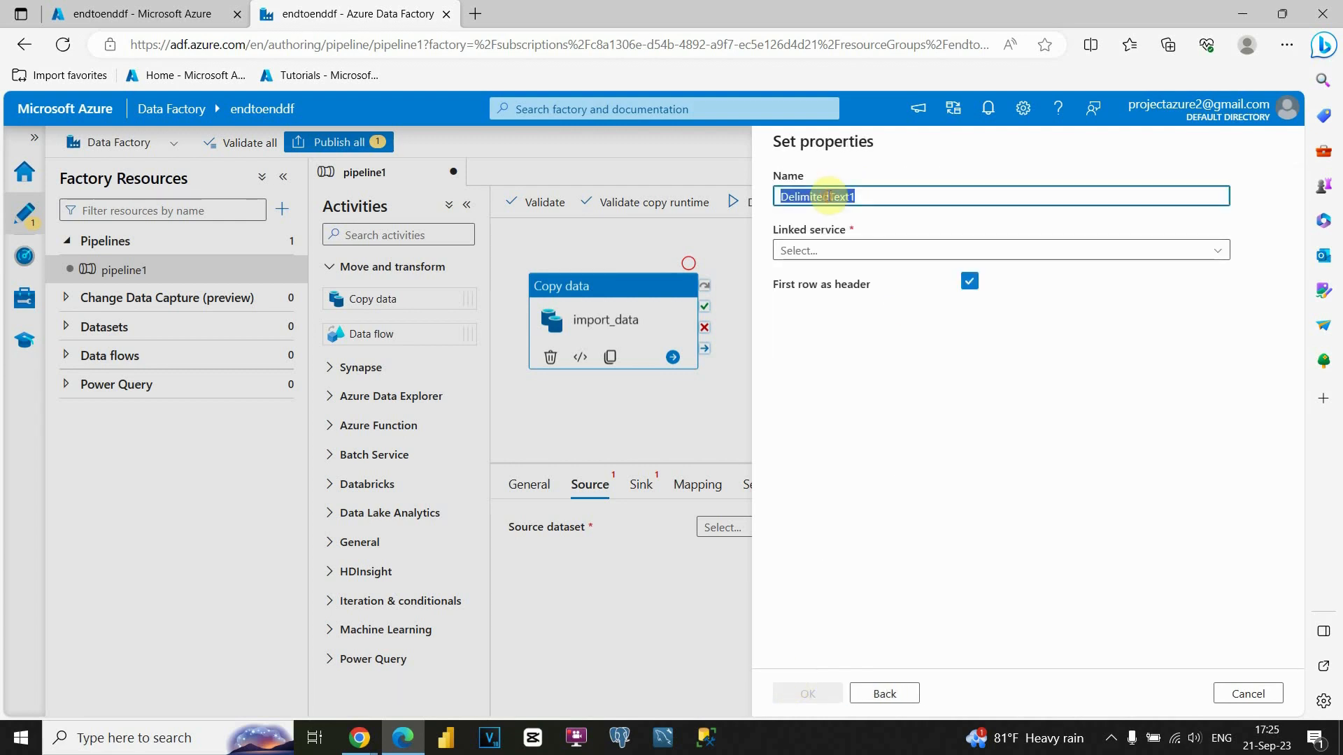
type("im")
left_click(870, 252)
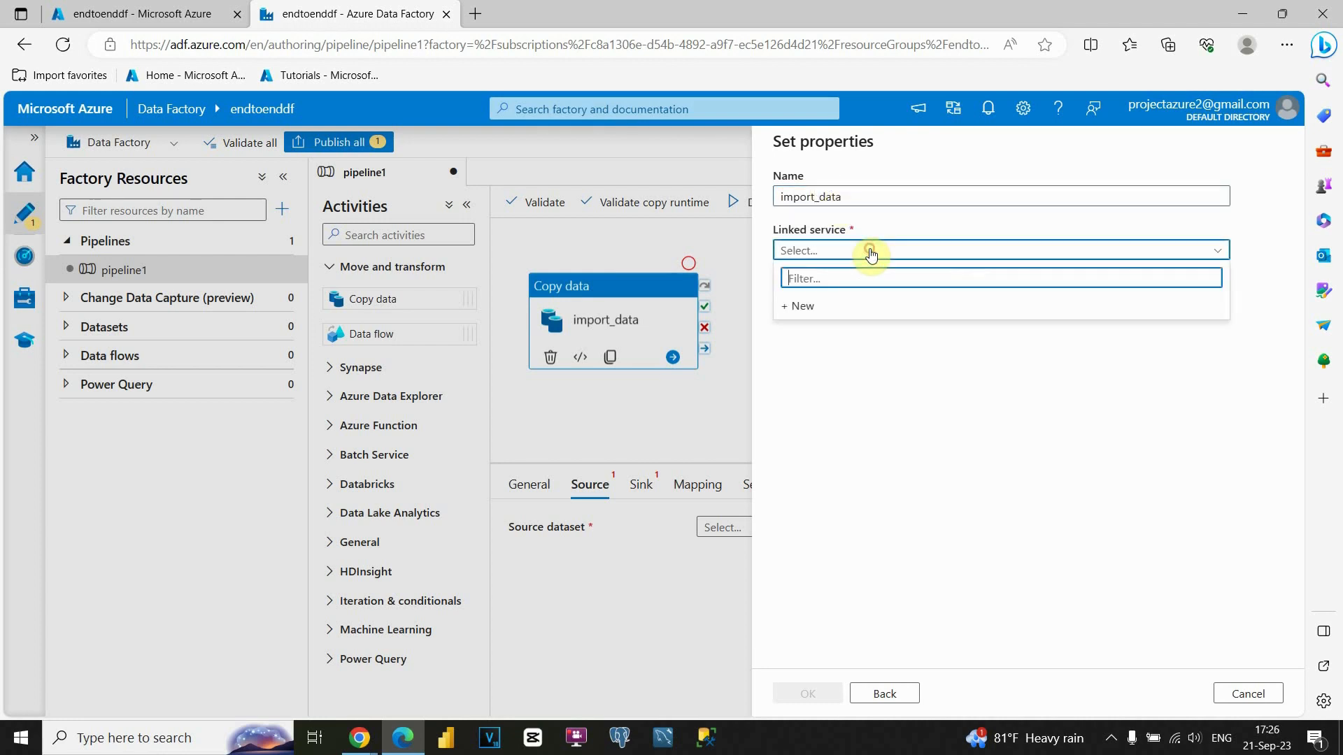
Start a new linked service and name it import_data1.
left_click(830, 308)
left_click(868, 214)
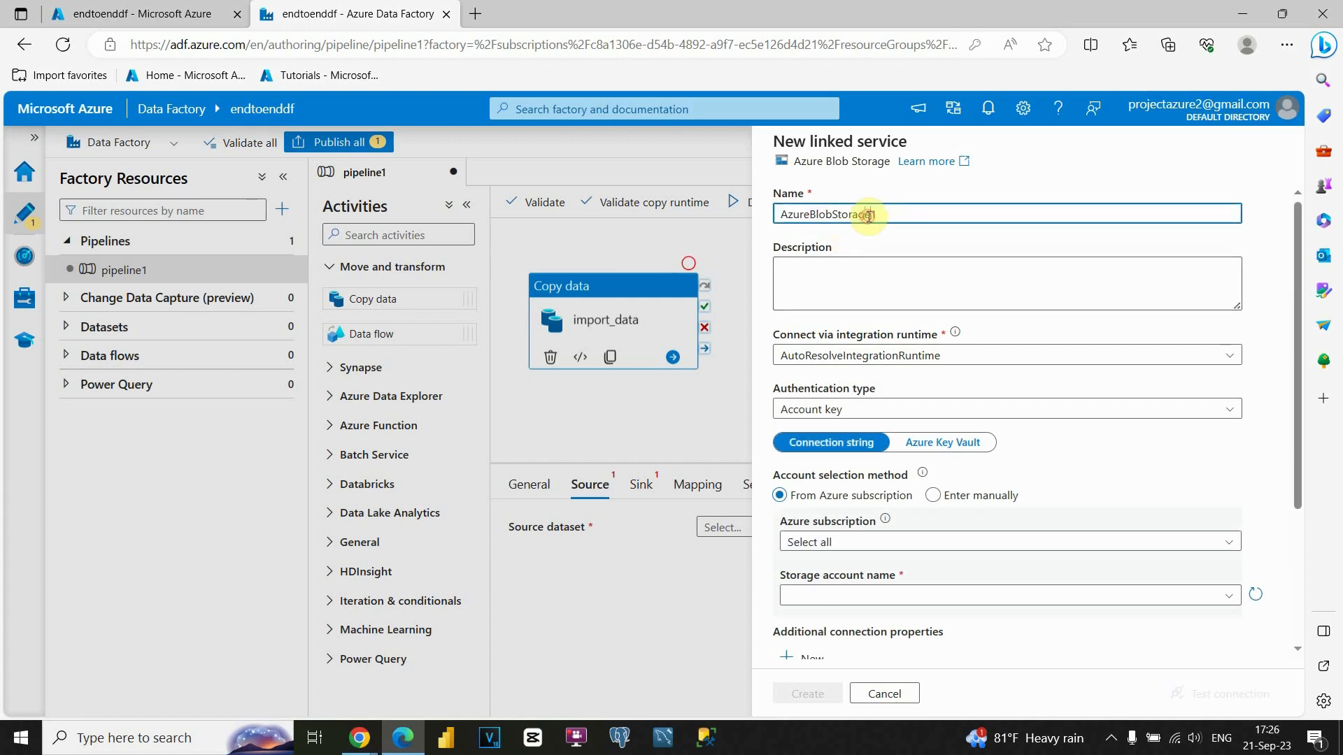
double_click(868, 215)
type("import_data1")
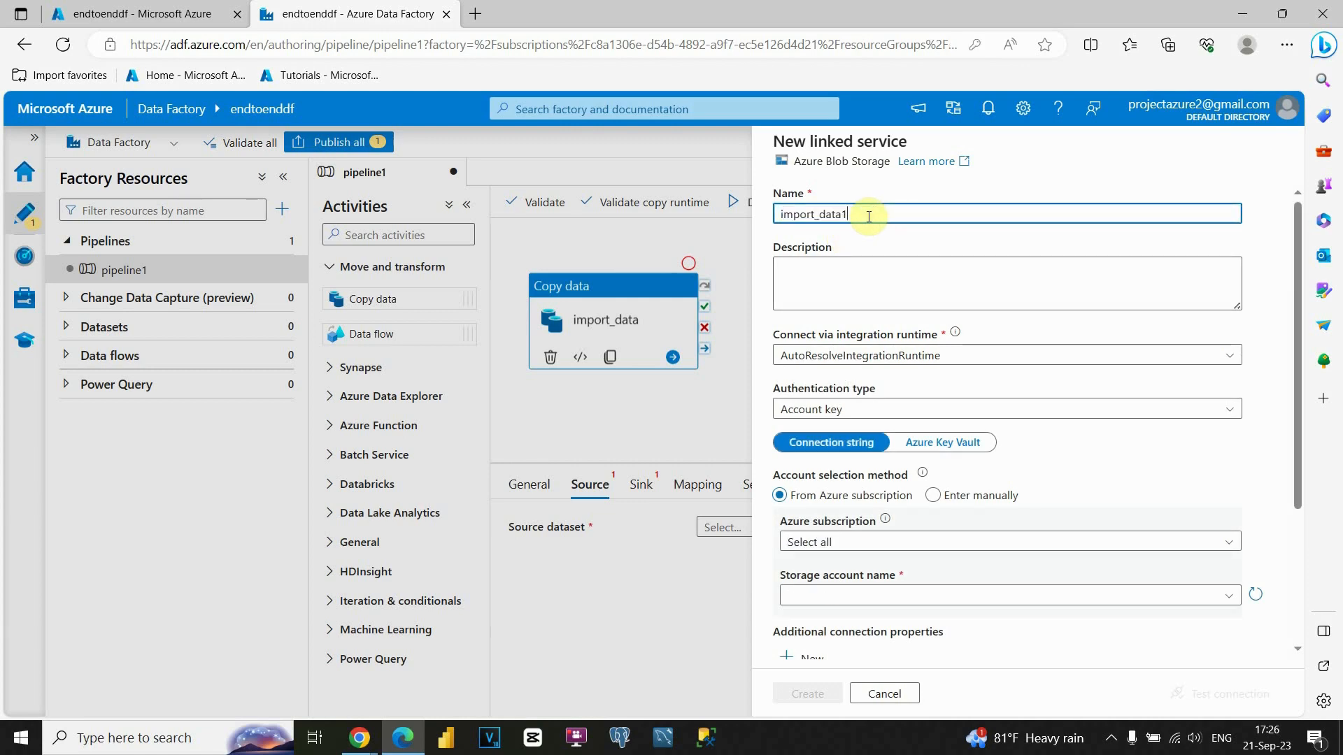
scroll(866, 231, "down", 1)
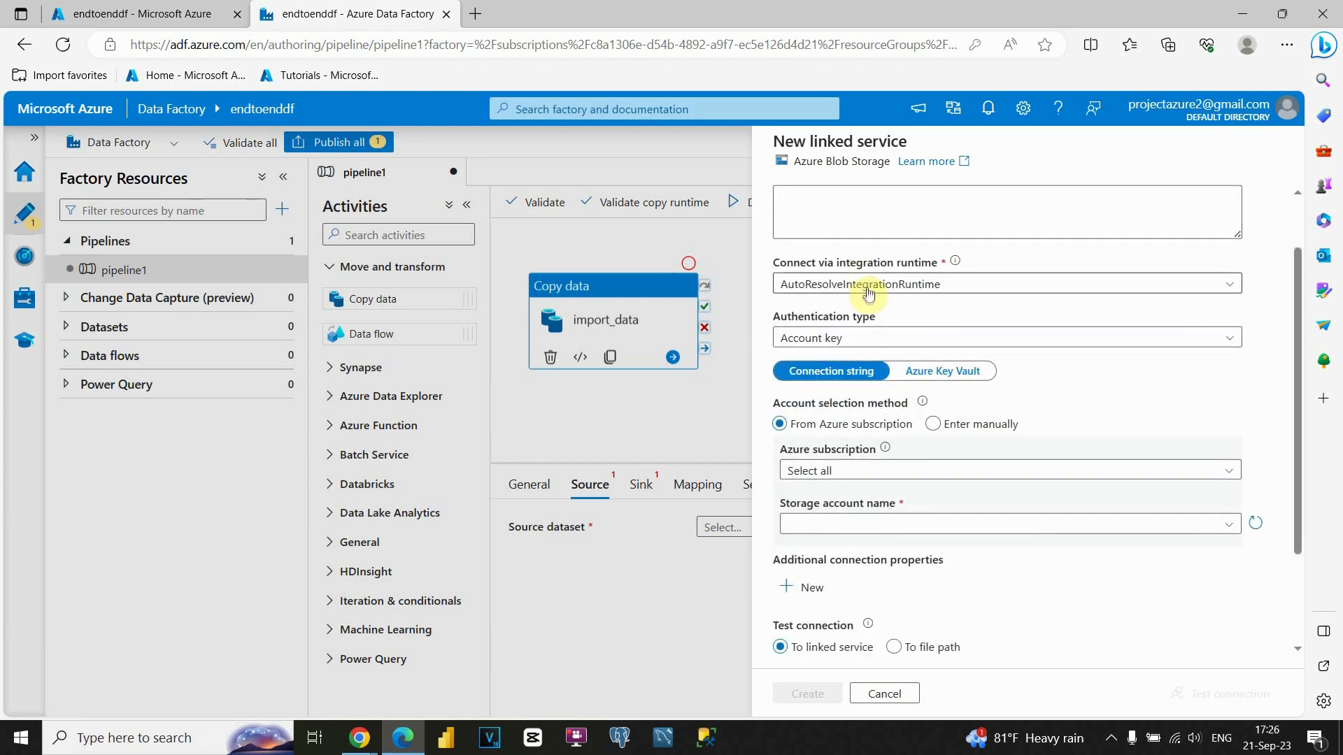
scroll(874, 273, "down", 1)
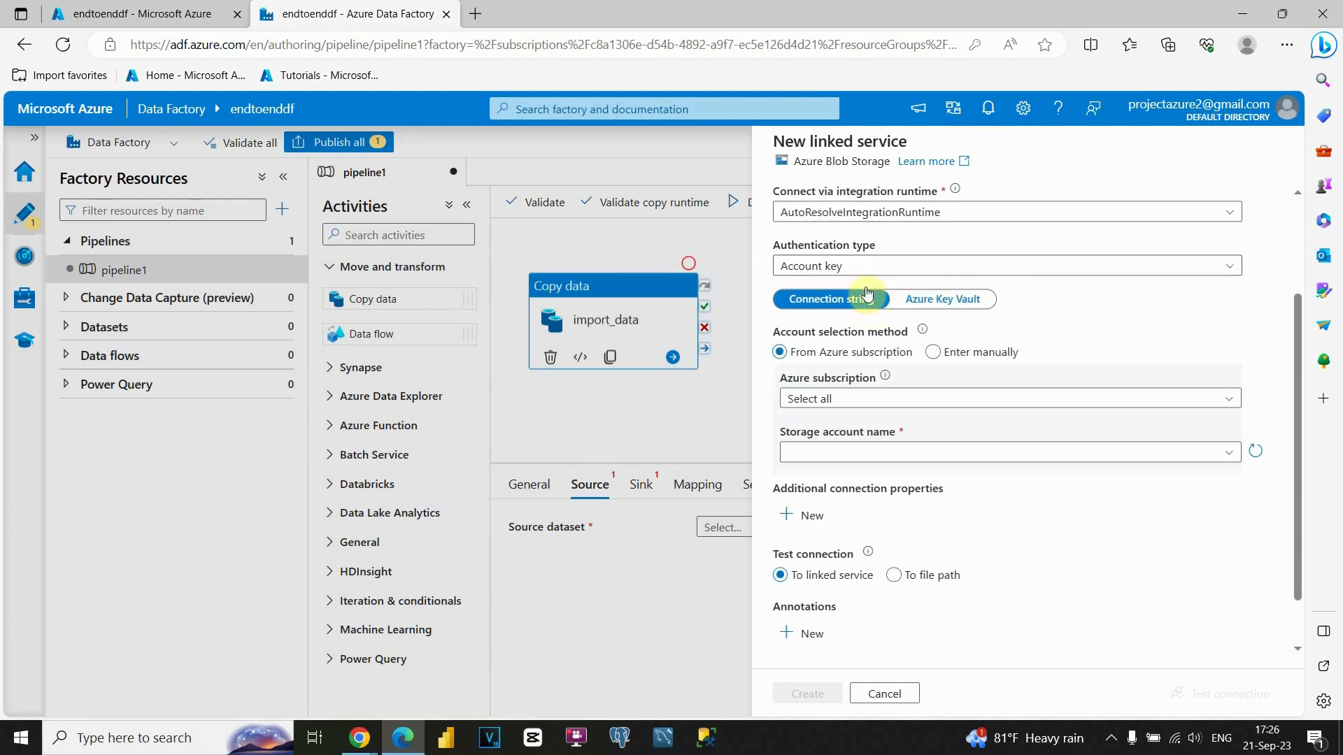
scroll(856, 321, "down", 1)
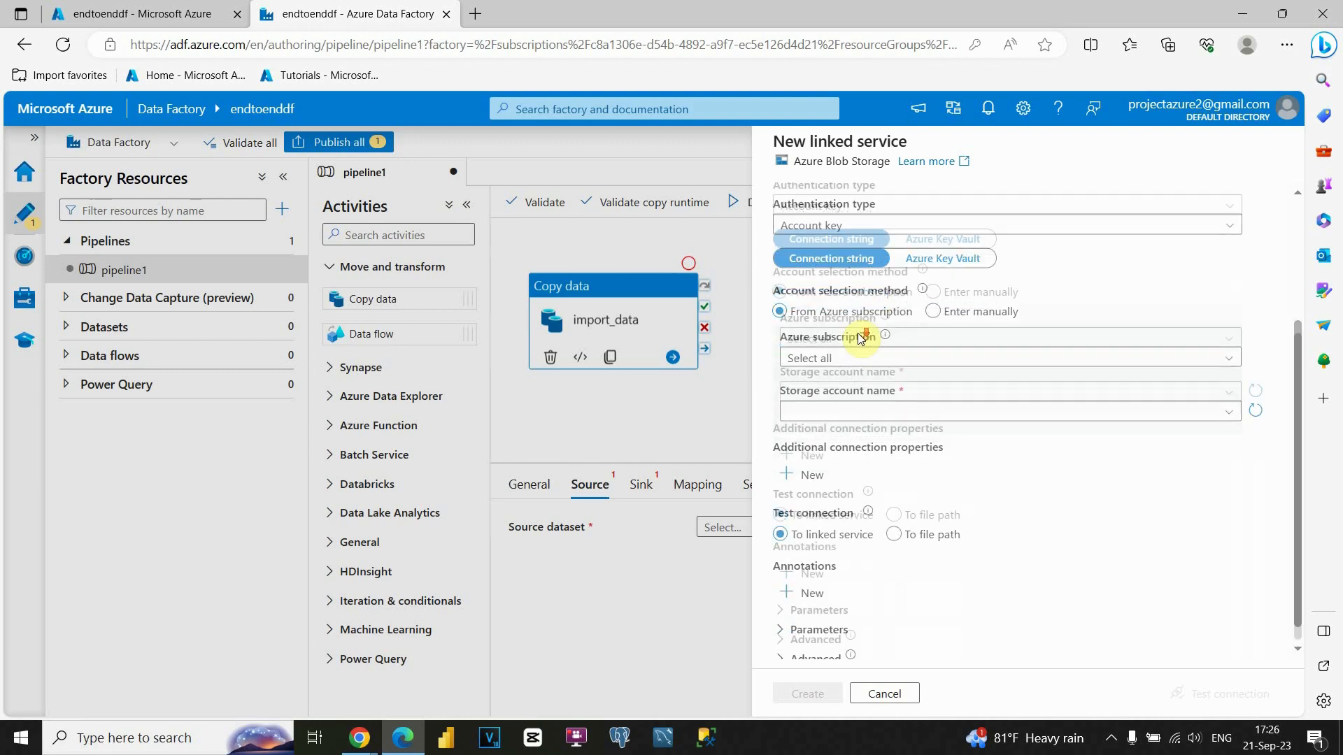
Link it to Azure subscription 1 and storage account endtoendproject1010, then test the connection.
left_click(855, 341)
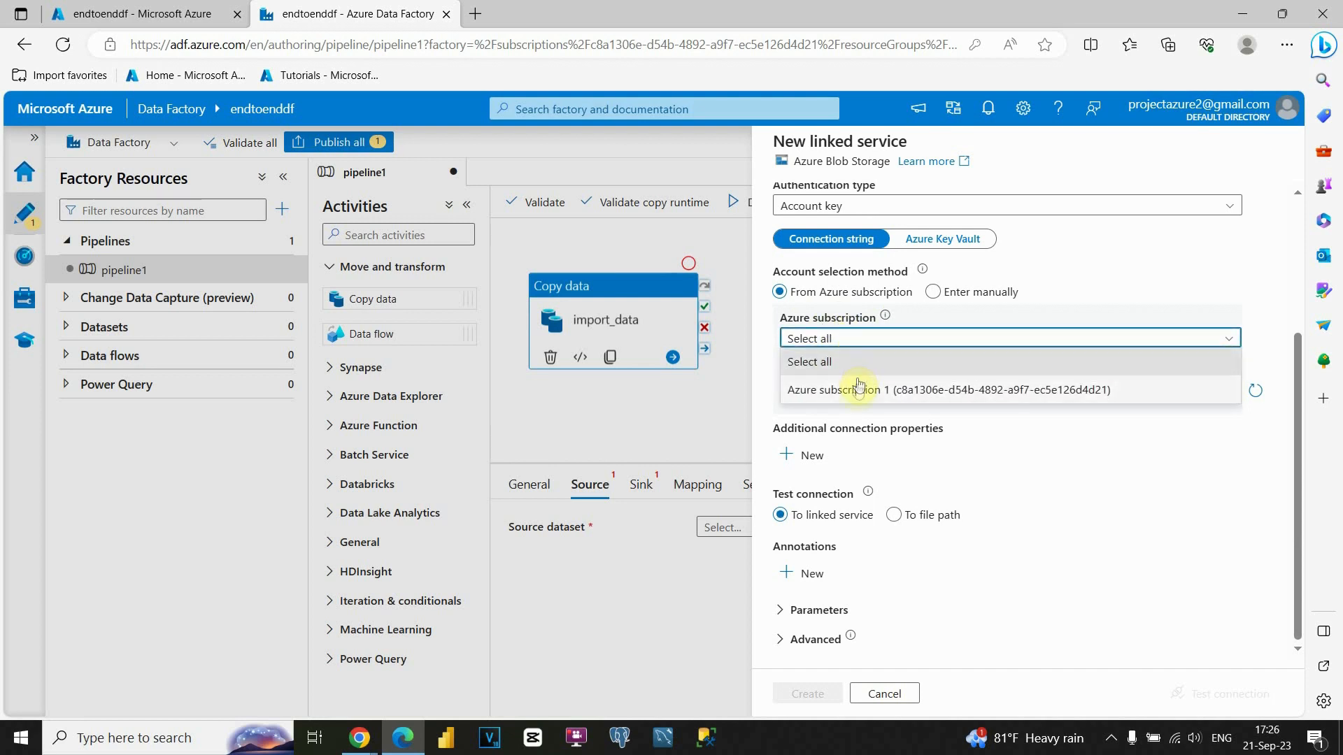
left_click(856, 391)
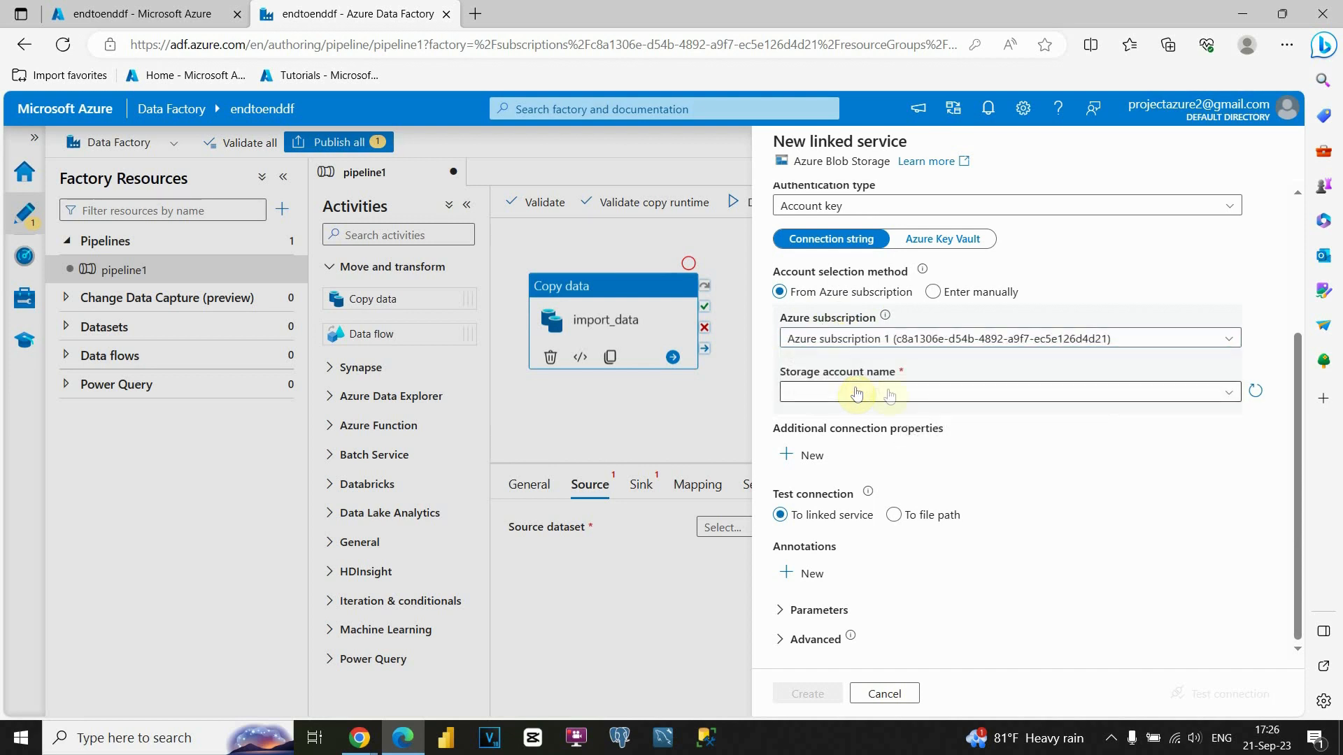
left_click(910, 393)
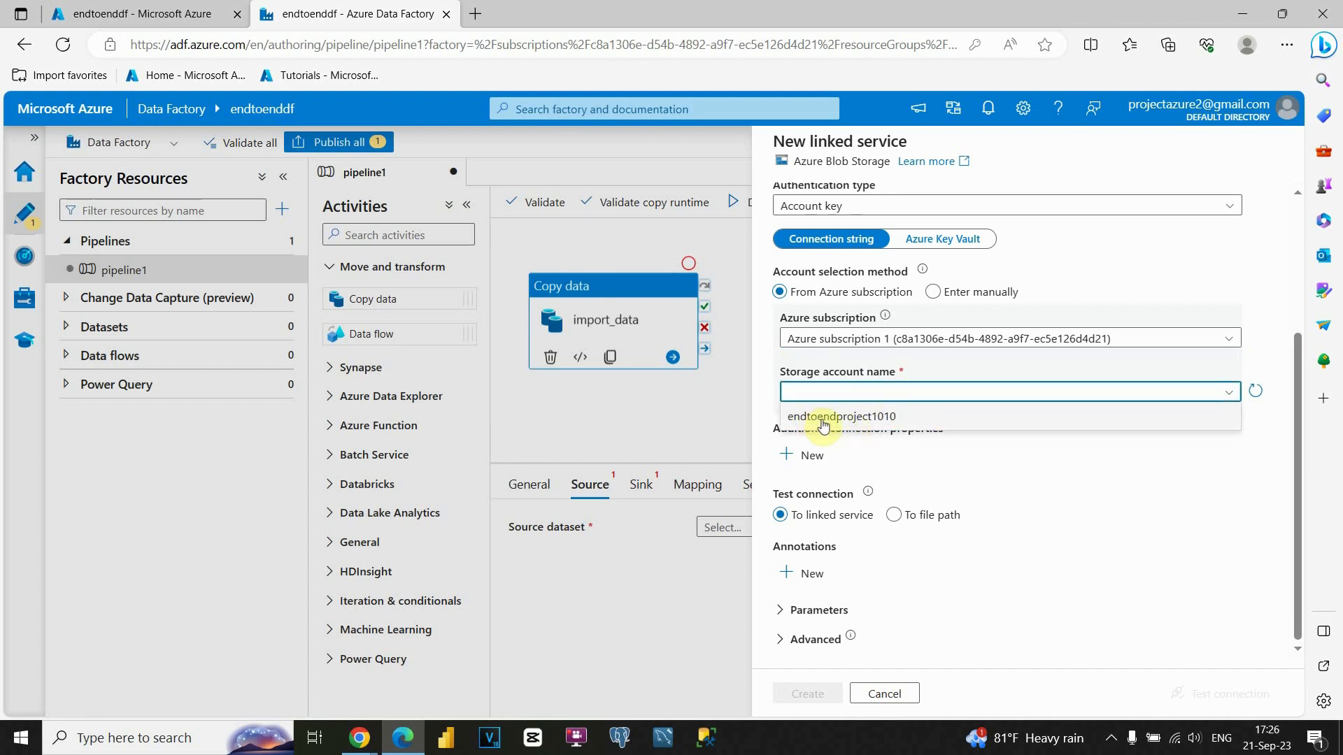
left_click(863, 418)
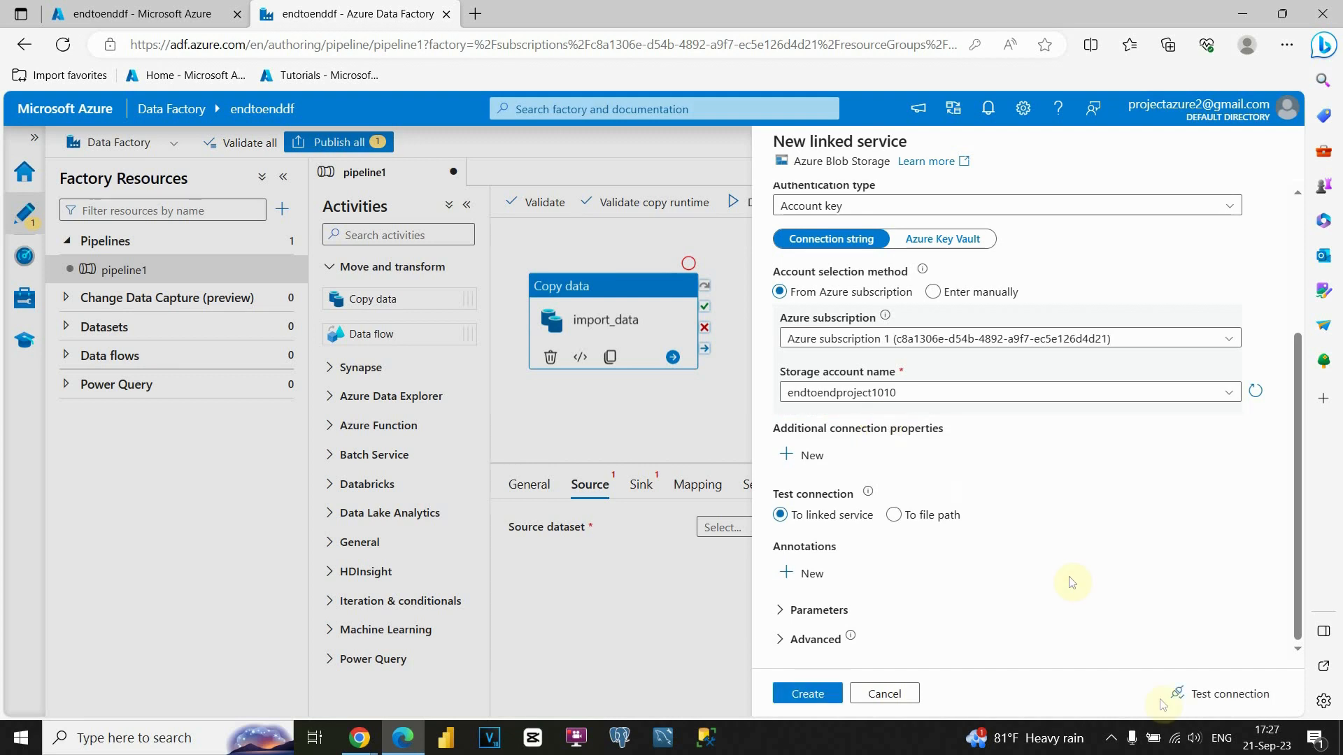
left_click(1216, 702)
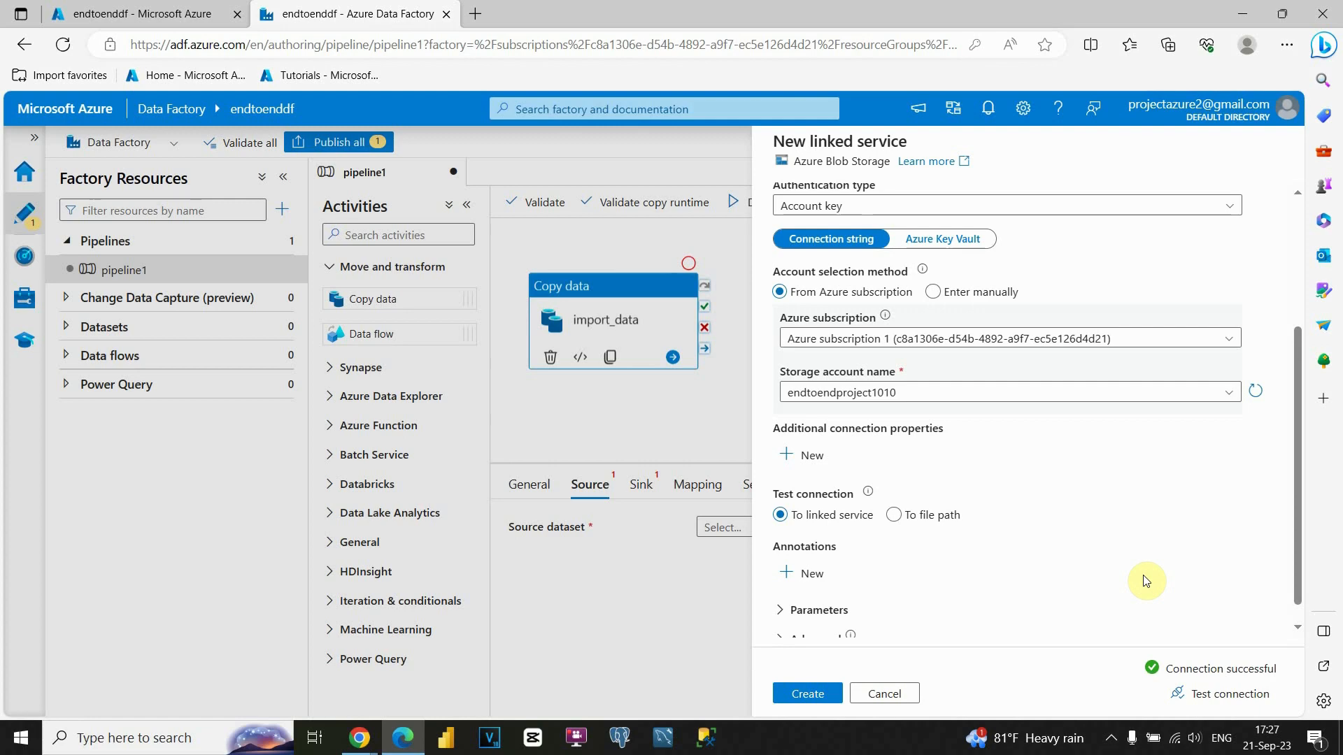
scroll(1126, 553, "up", 5)
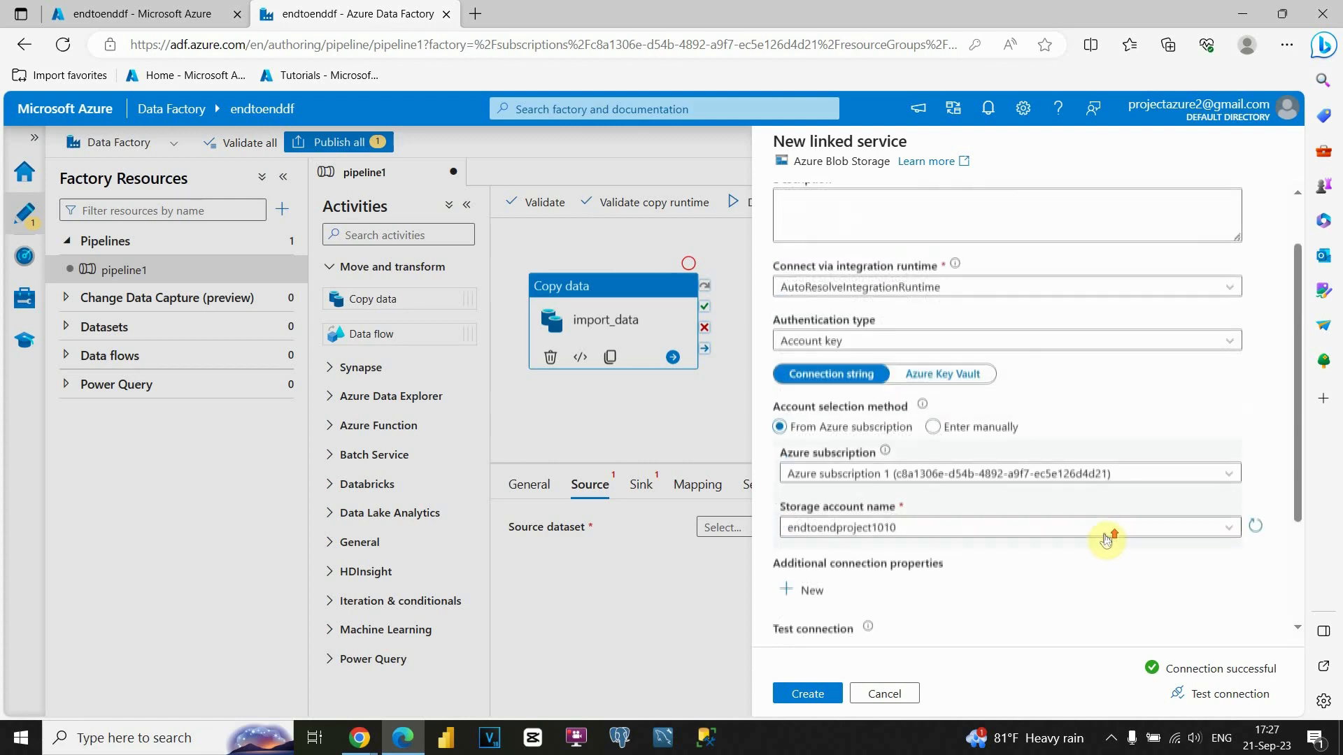
scroll(1097, 509, "down", 3)
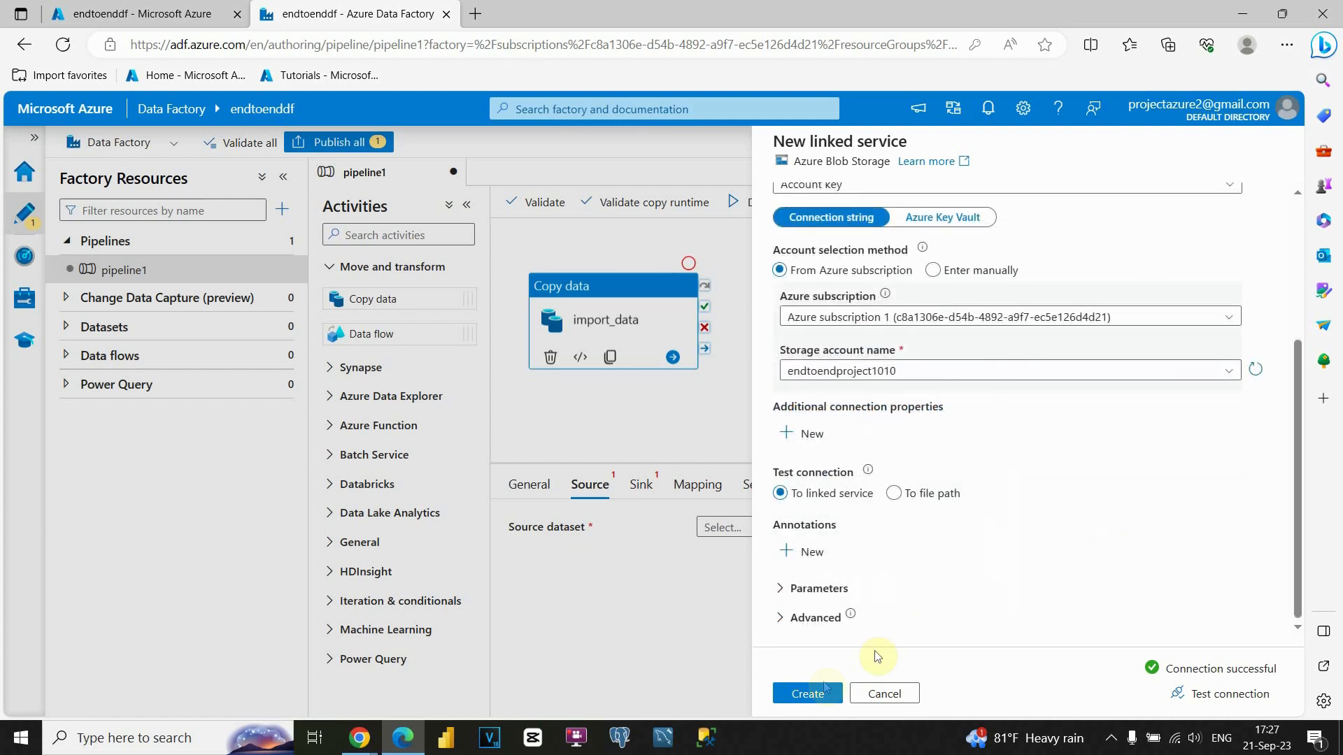
Create the import_data1 linked service and keep it selected for the dataset.
left_click(811, 694)
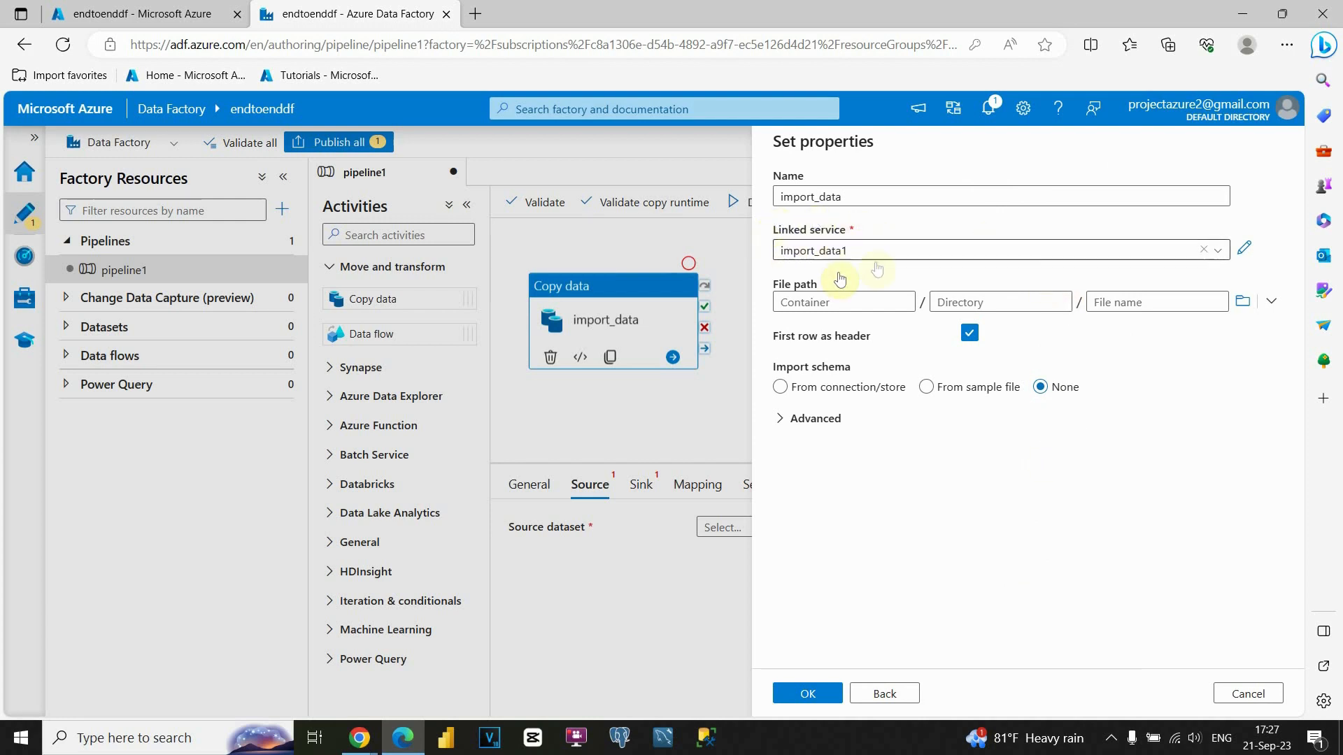
left_click(815, 250)
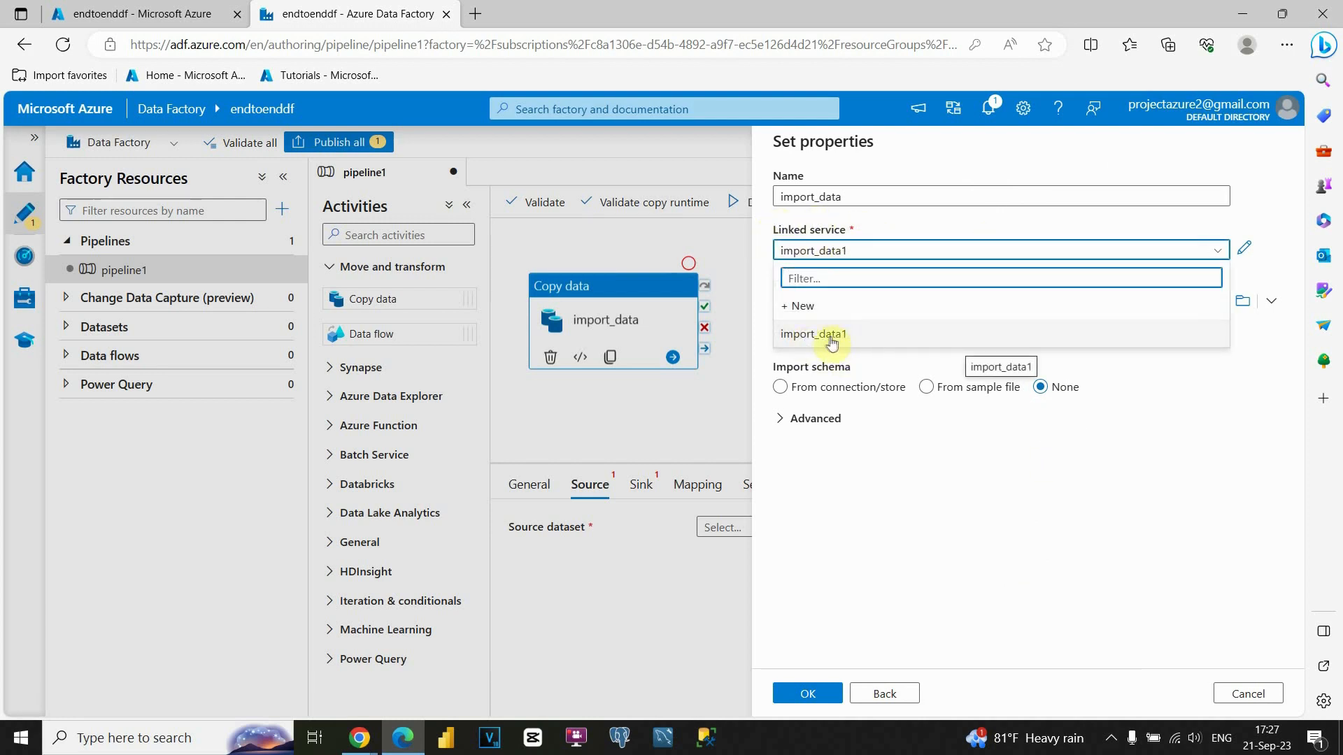
left_click(904, 227)
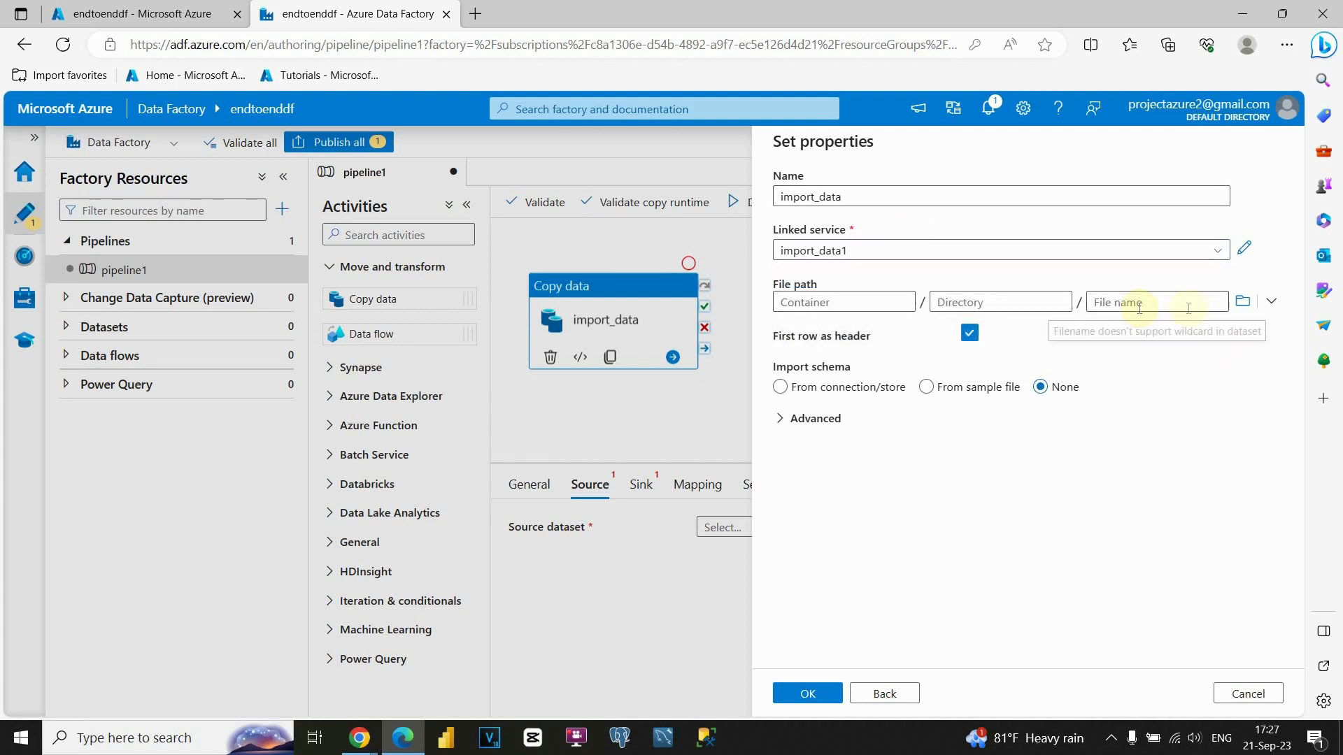
Set the dataset file path to staging-data/dim_customers.csv and save it.
left_click(1241, 302)
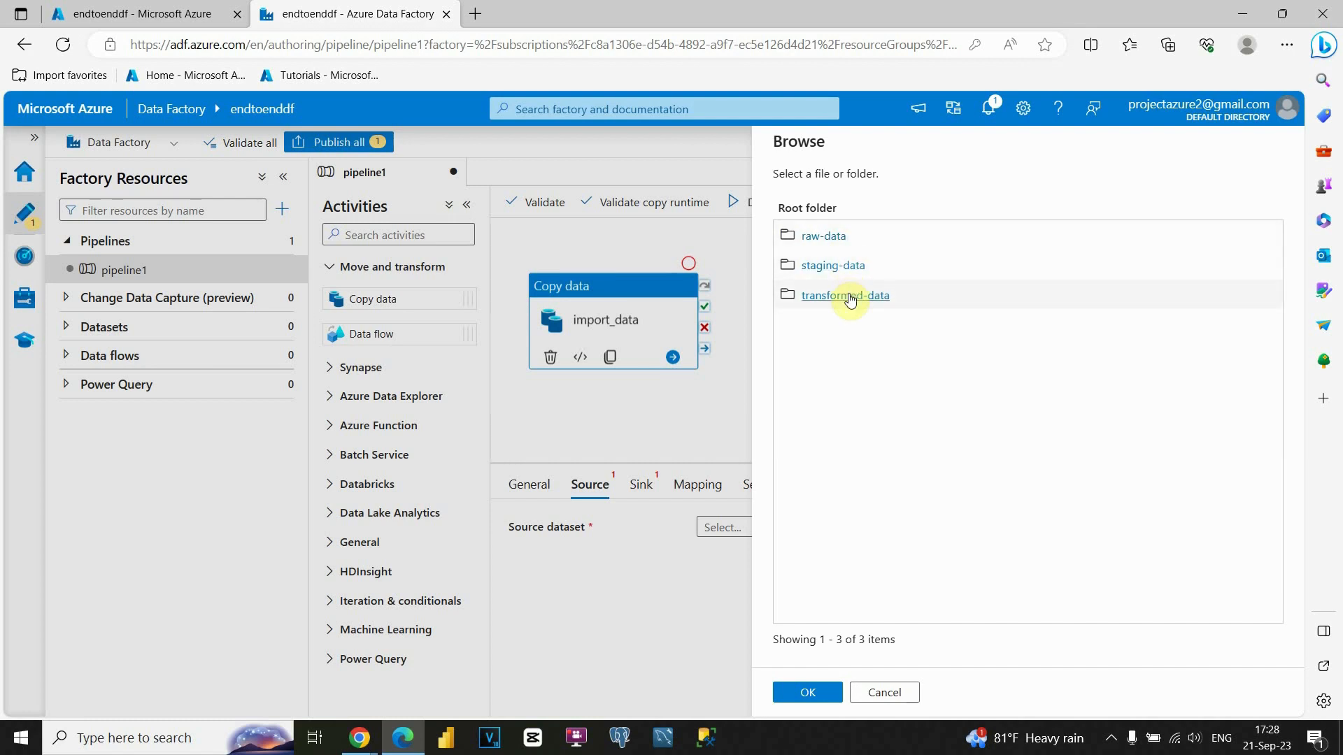
left_click(840, 269)
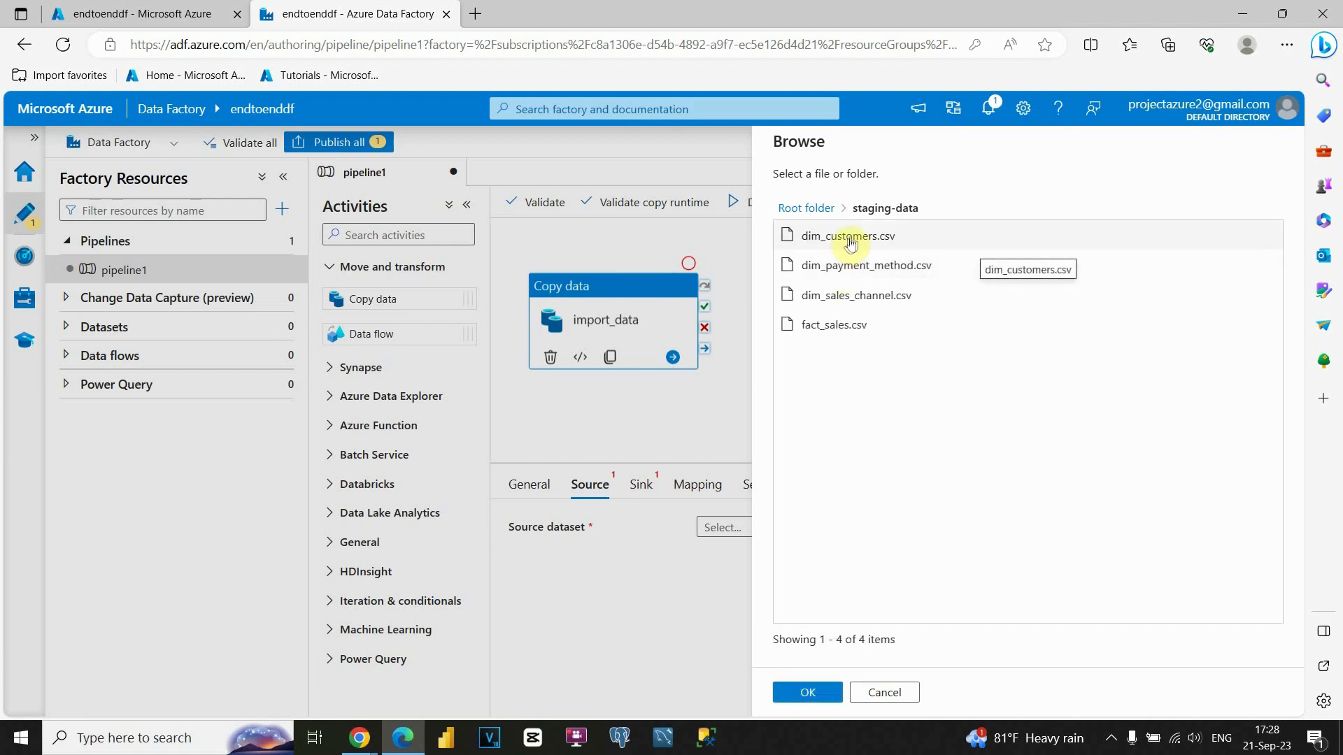
left_click(851, 241)
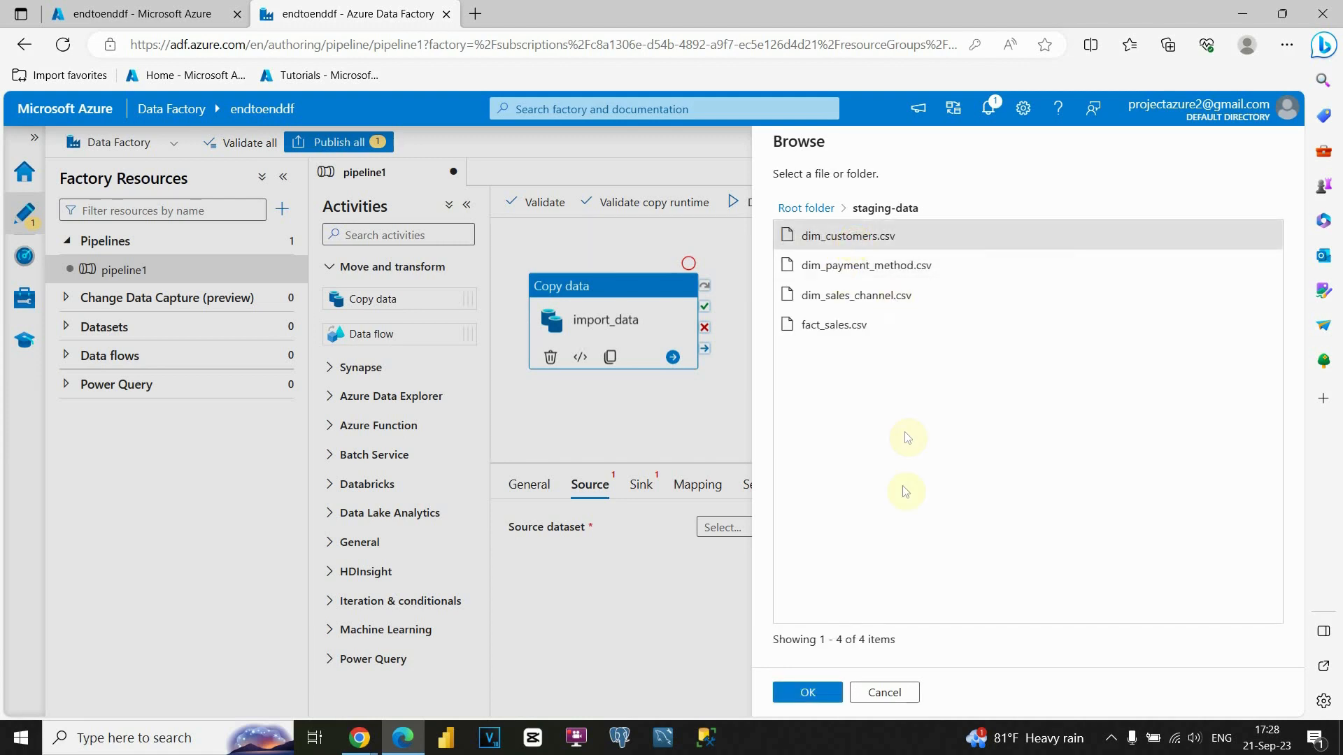
left_click(809, 692)
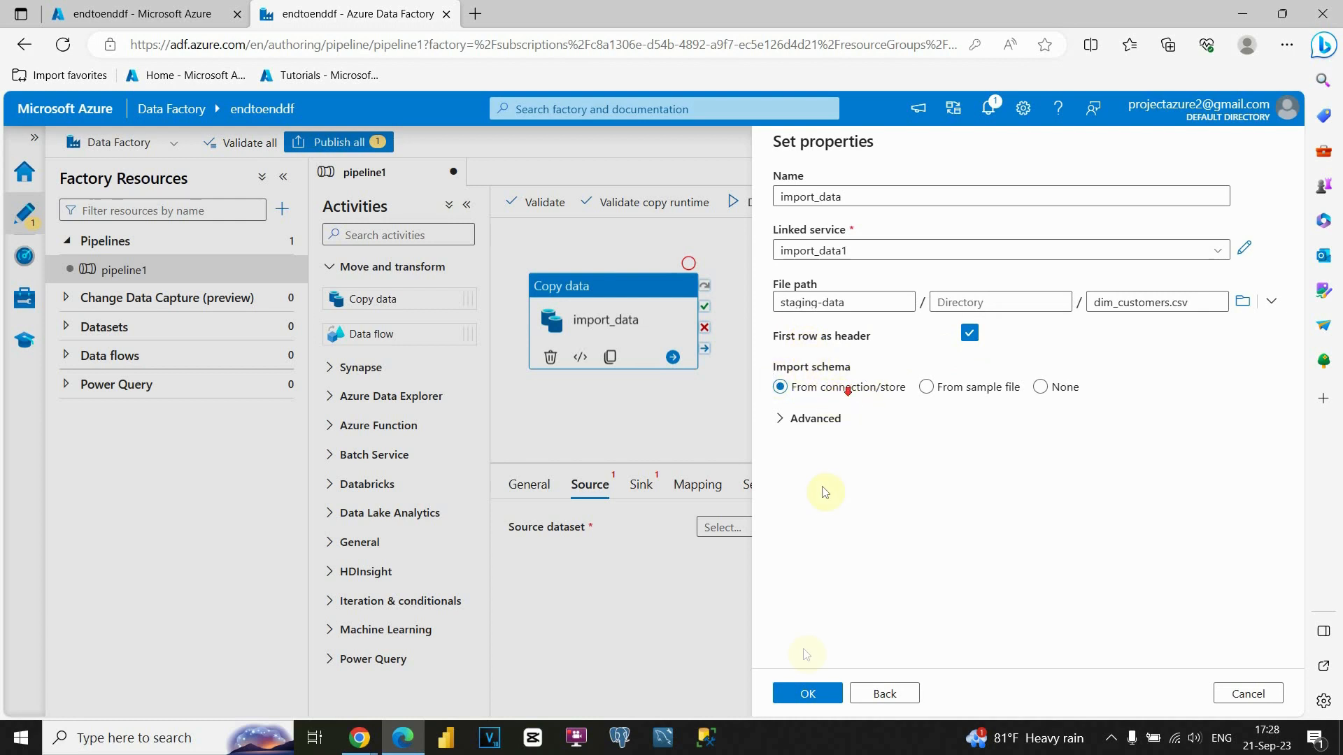
left_click(815, 692)
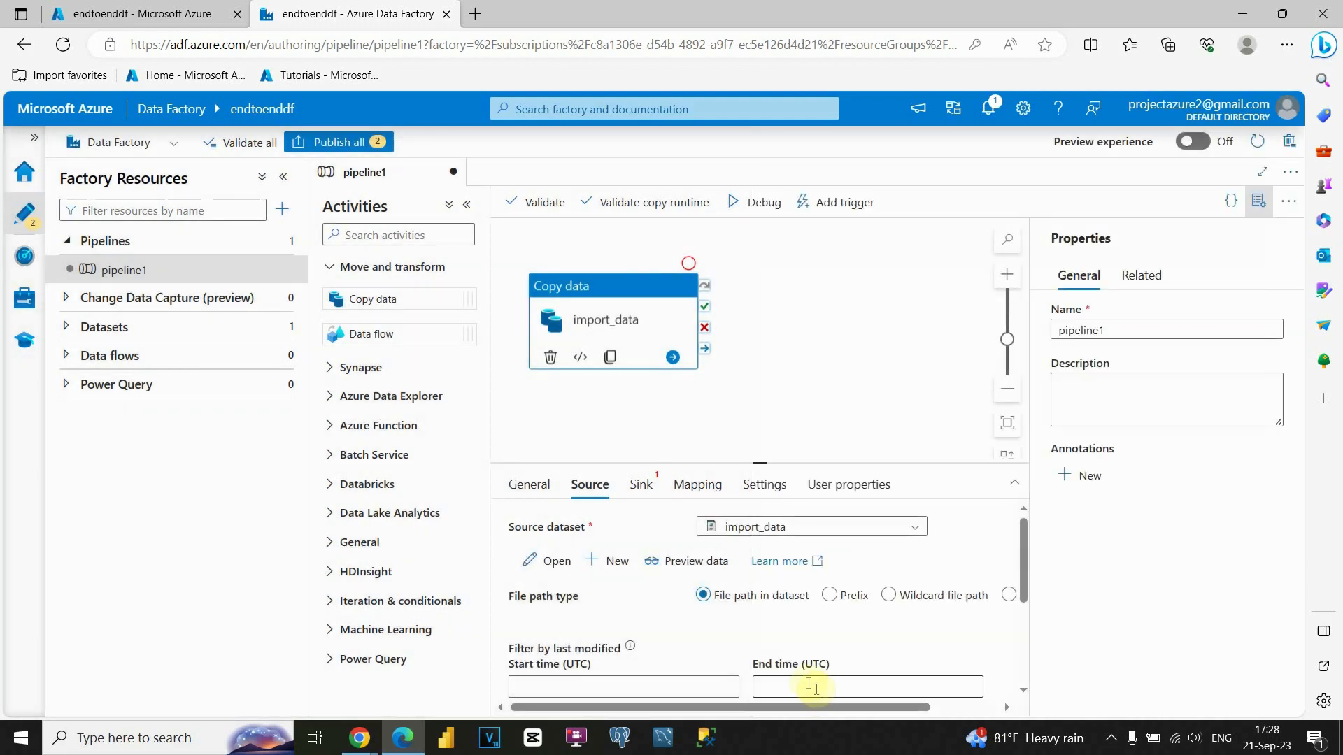
Preview the dim_customers.csv source rows, then close the preview.
scroll(600, 600, "down", 2)
scroll(606, 600, "up", 2)
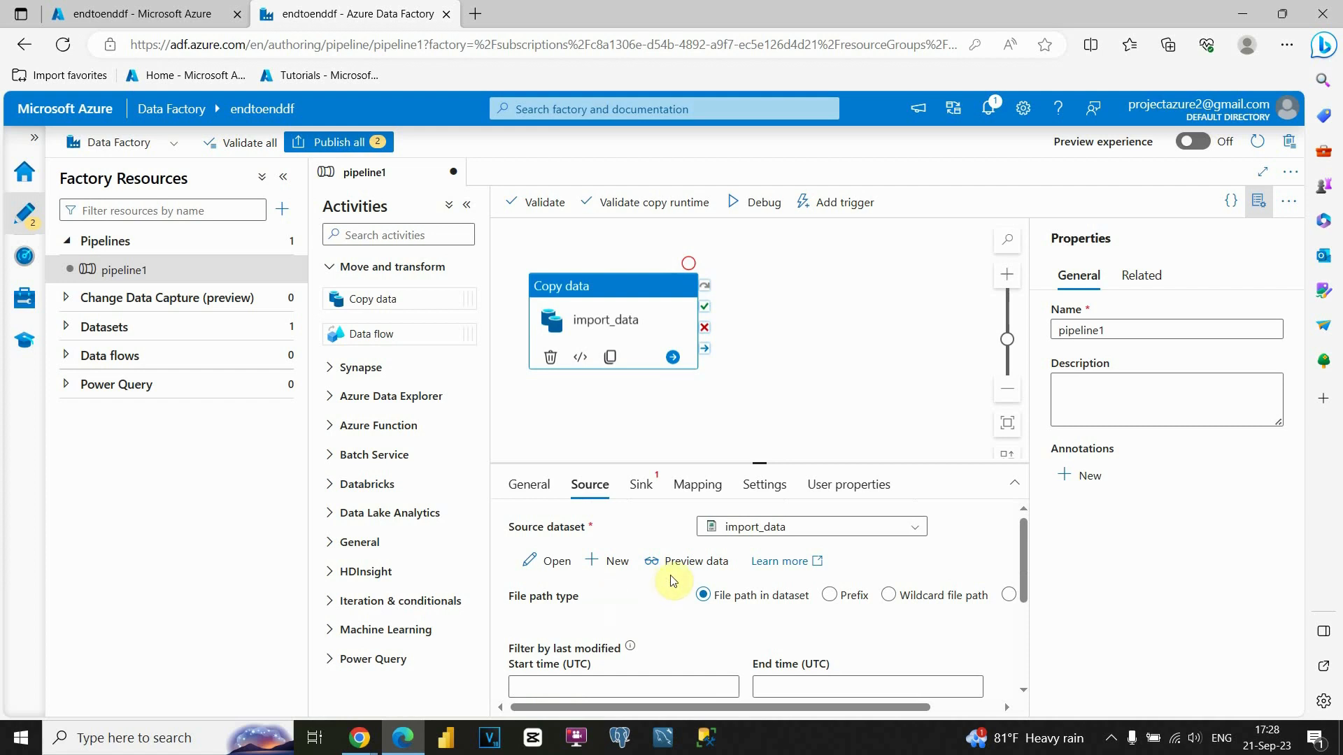
left_click(693, 566)
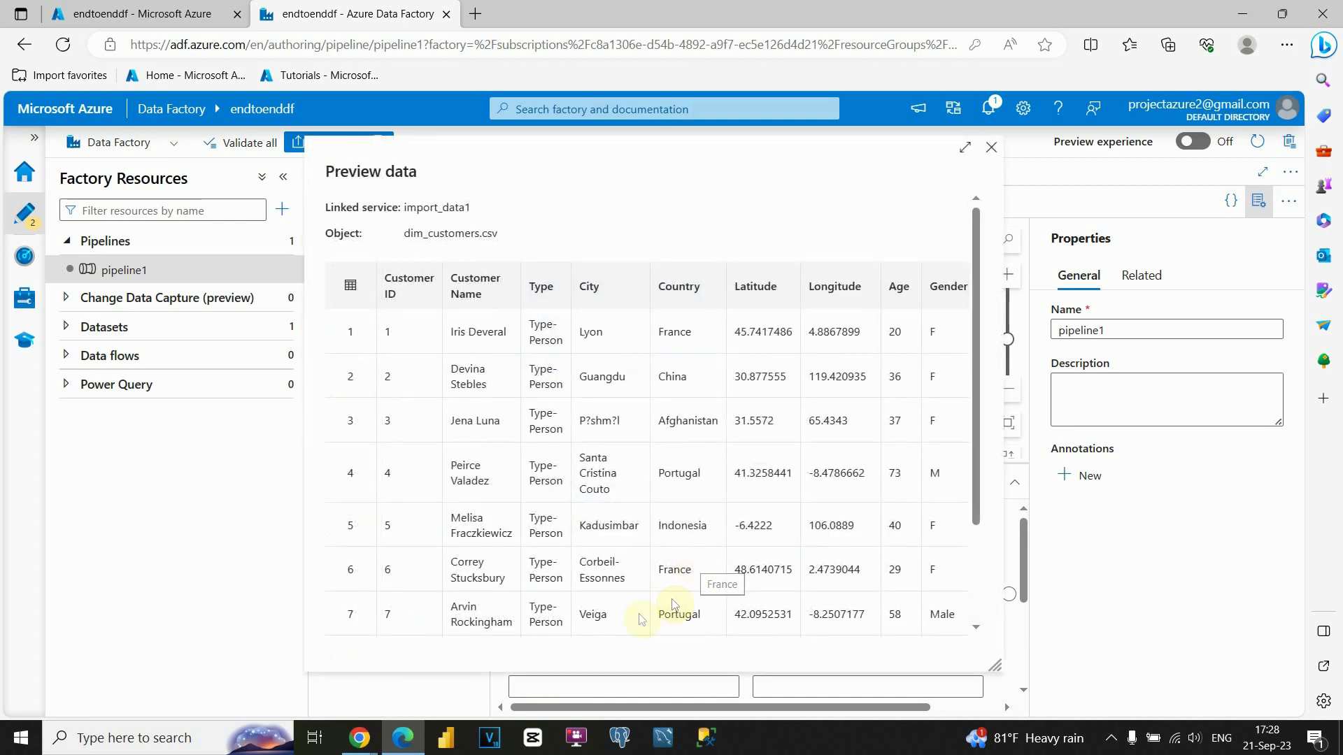
scroll(566, 369, "down", 2)
scroll(567, 368, "down", 2)
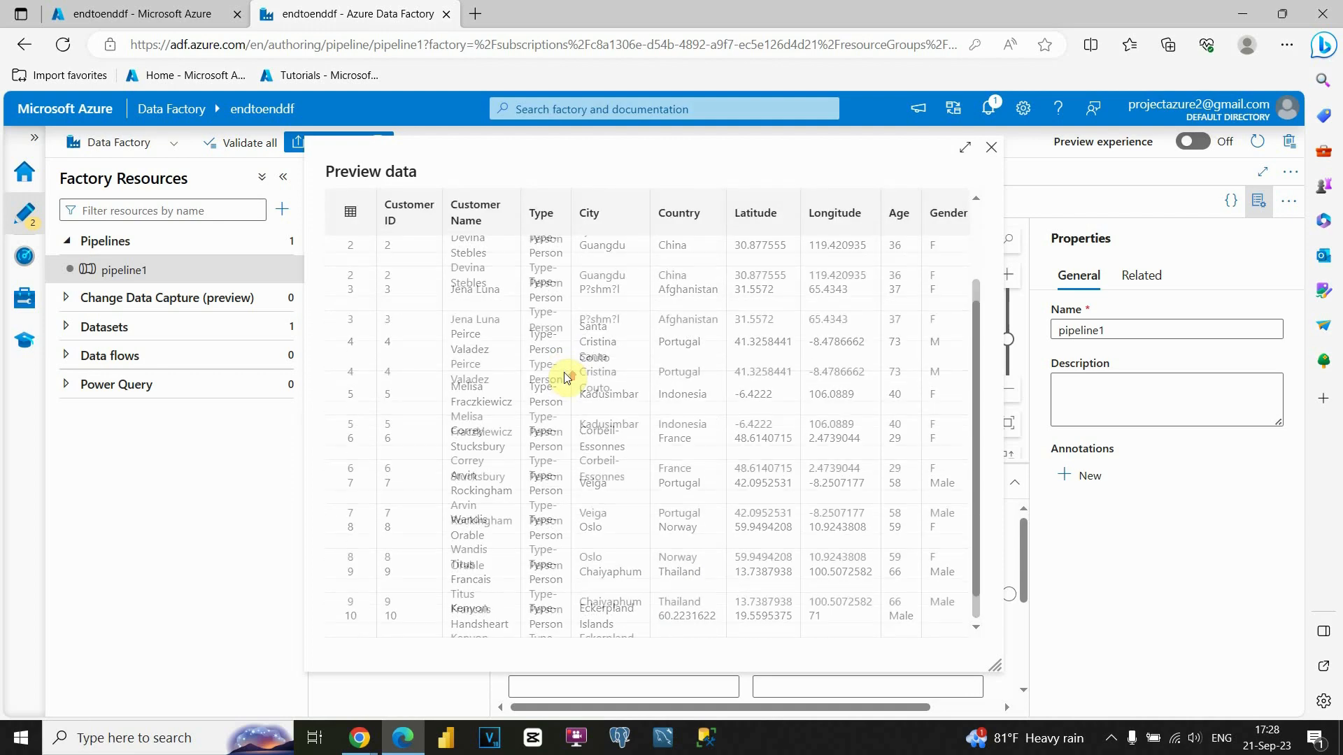
scroll(560, 372, "up", 5)
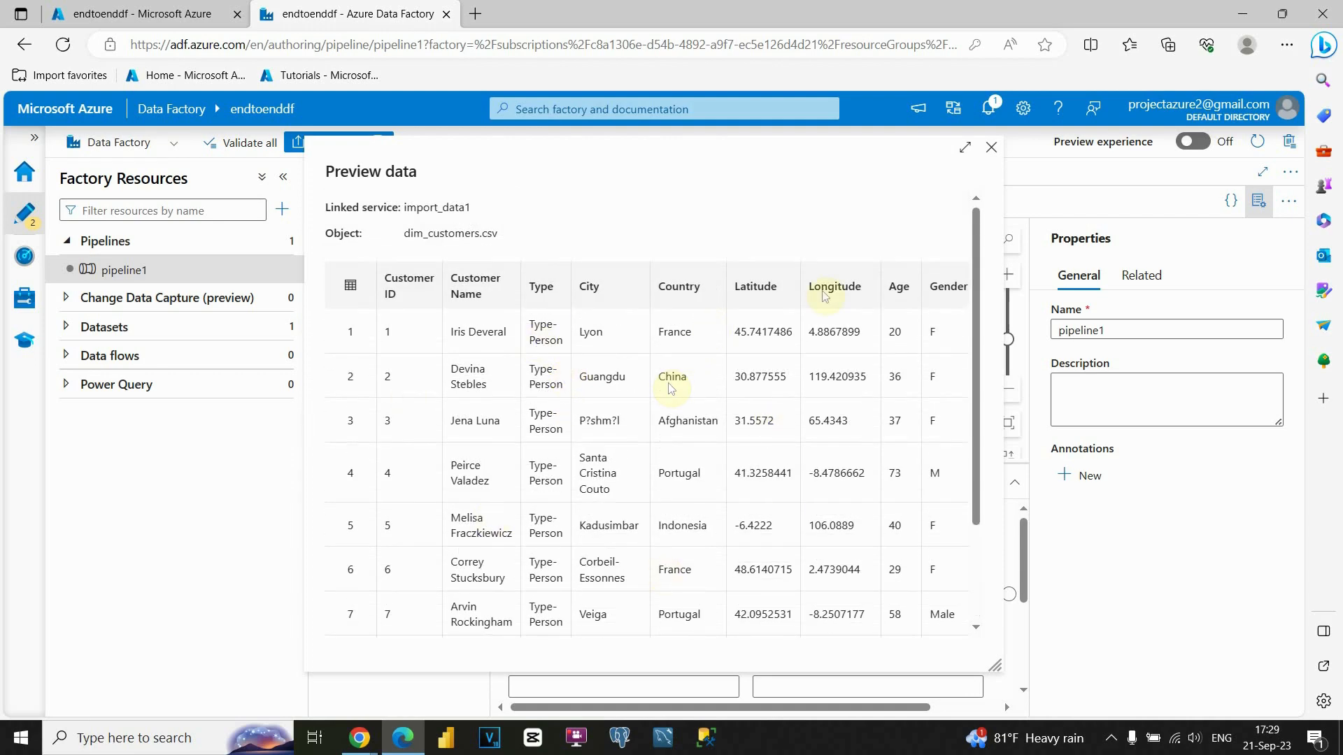
left_click(989, 148)
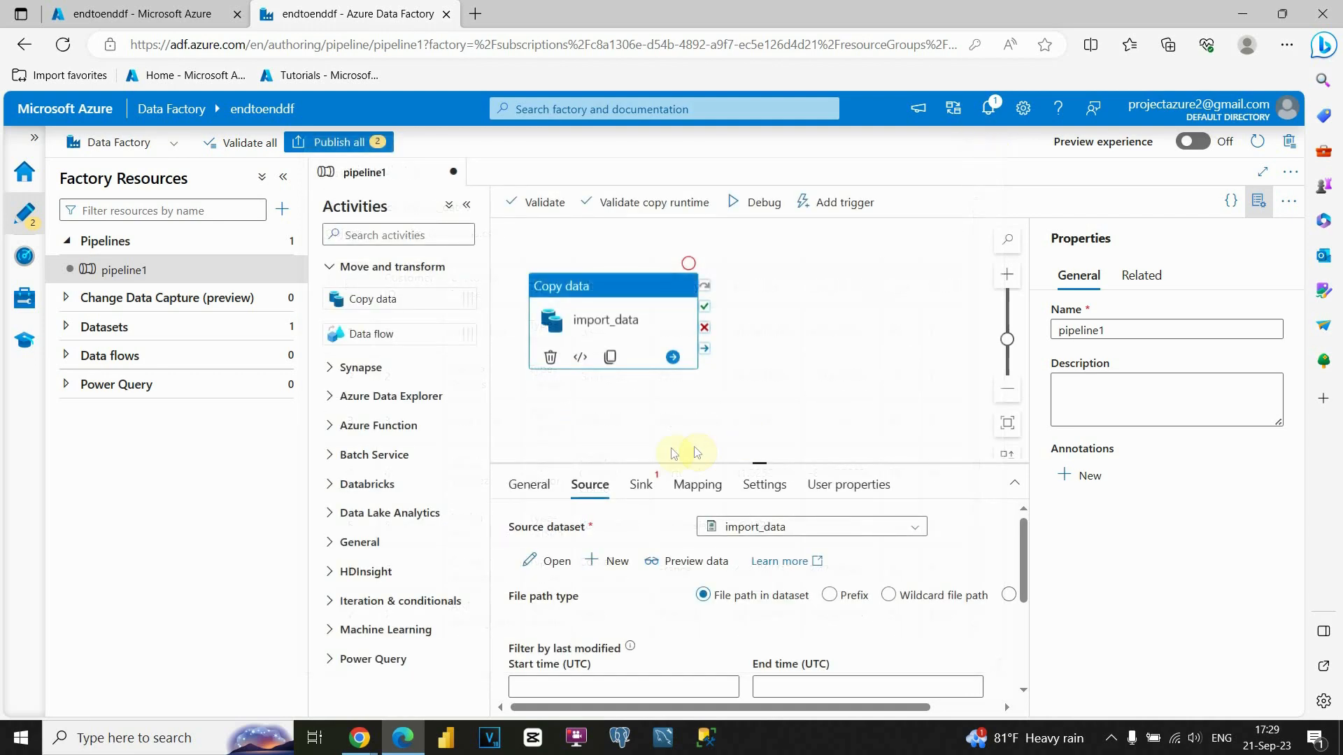
In the Sink settings, begin a new Azure Blob Storage DelimitedText destination dataset.
left_click(641, 485)
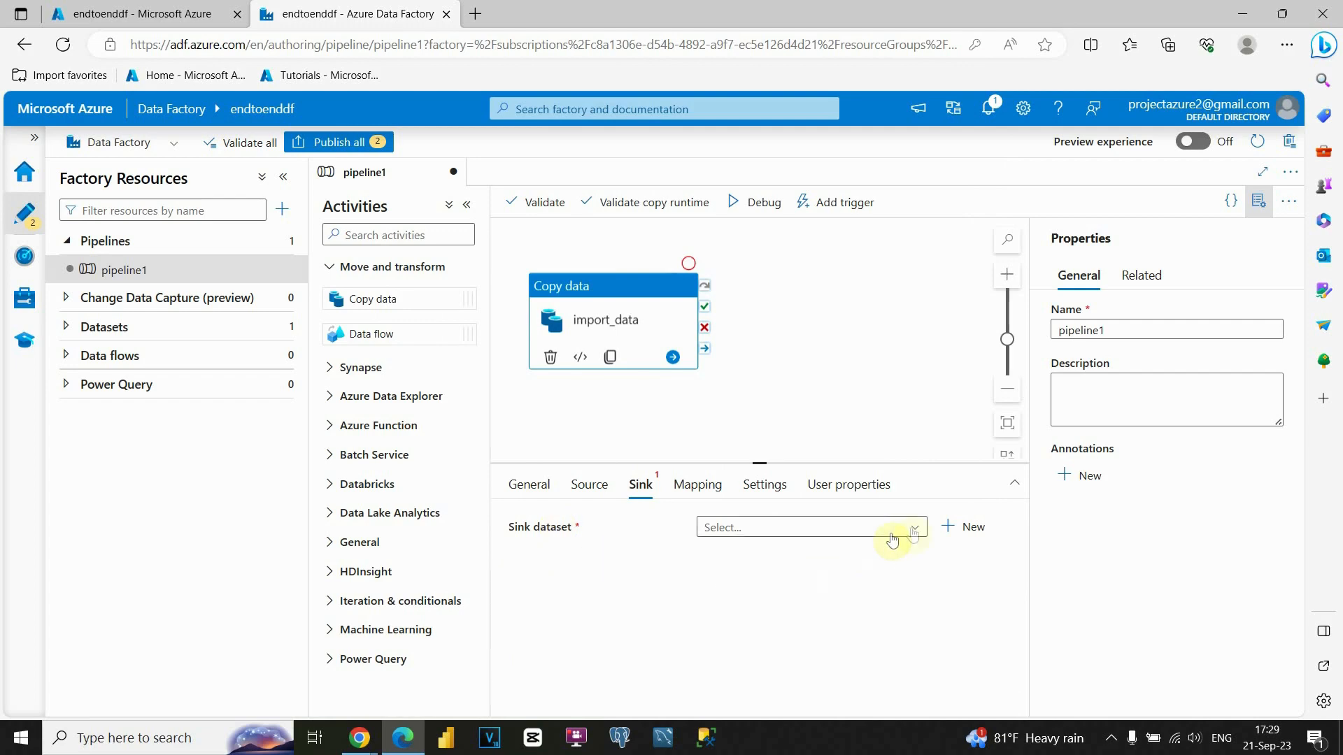
left_click(956, 529)
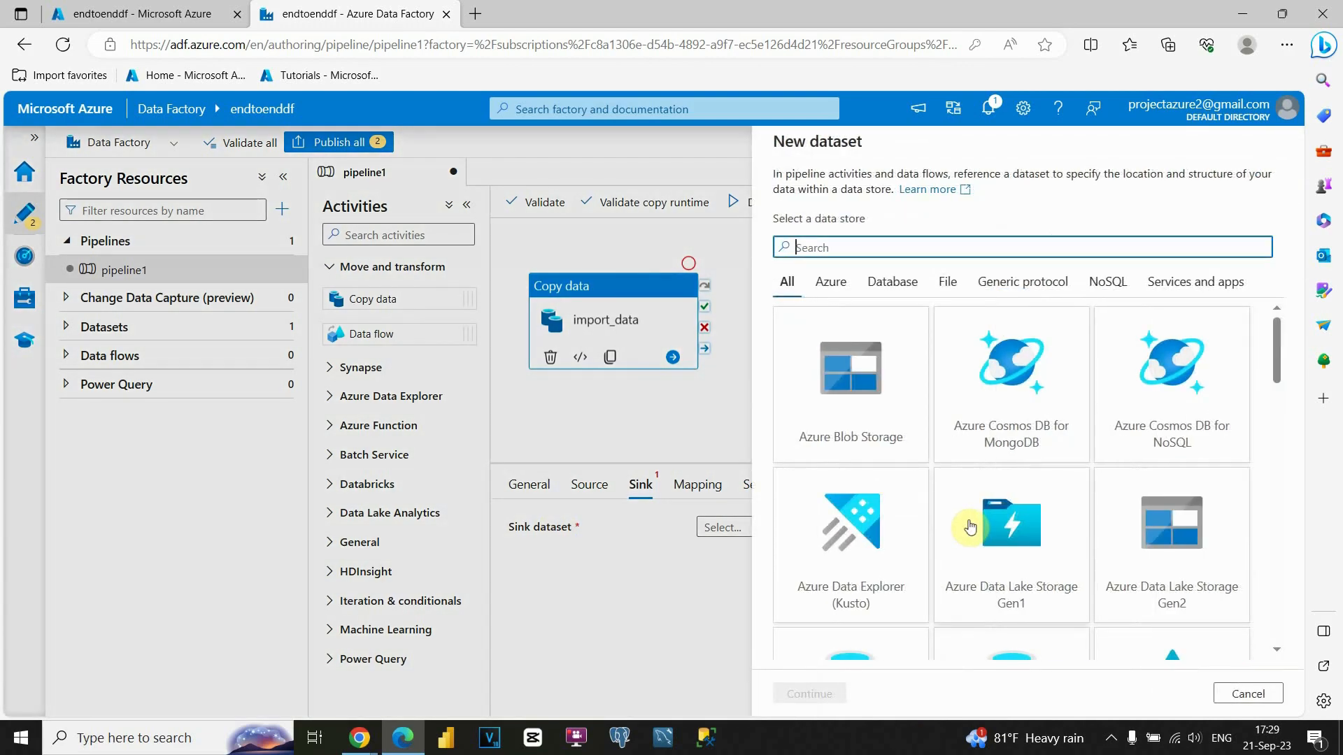
left_click(829, 411)
left_click(796, 695)
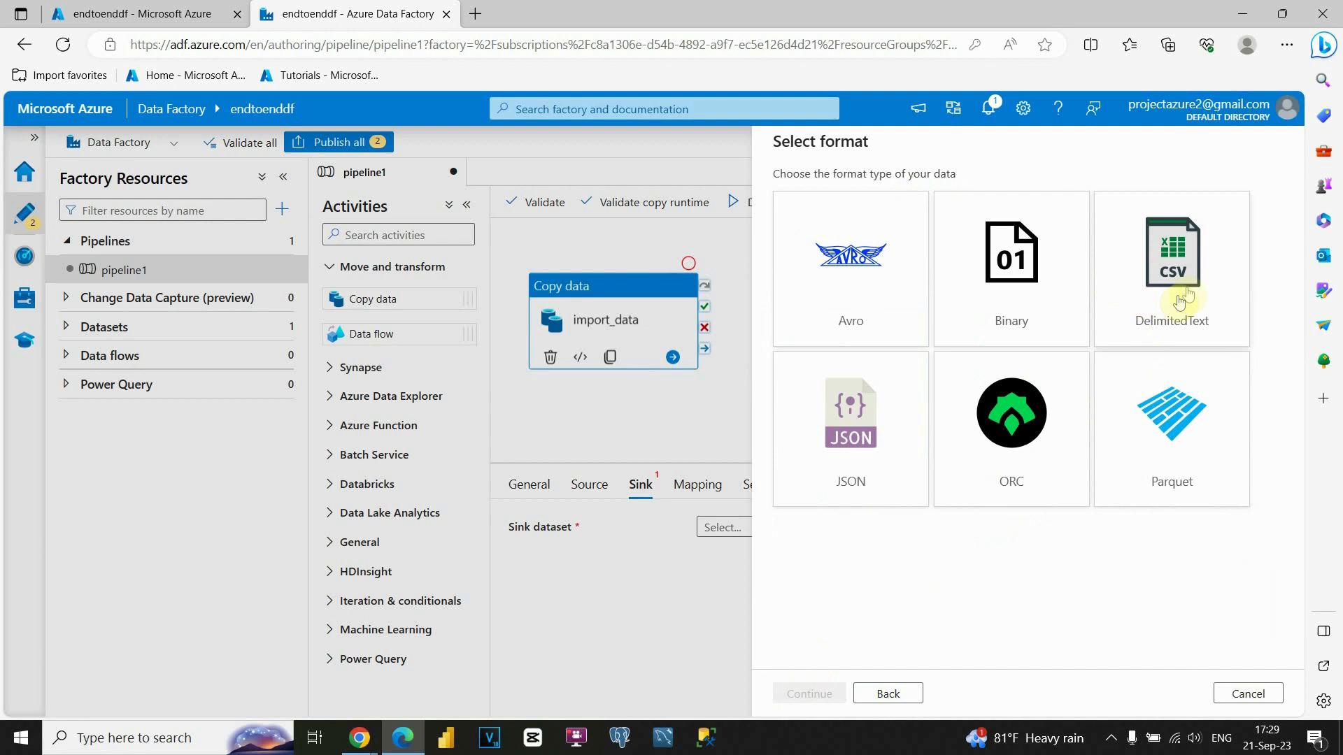
left_click(1170, 271)
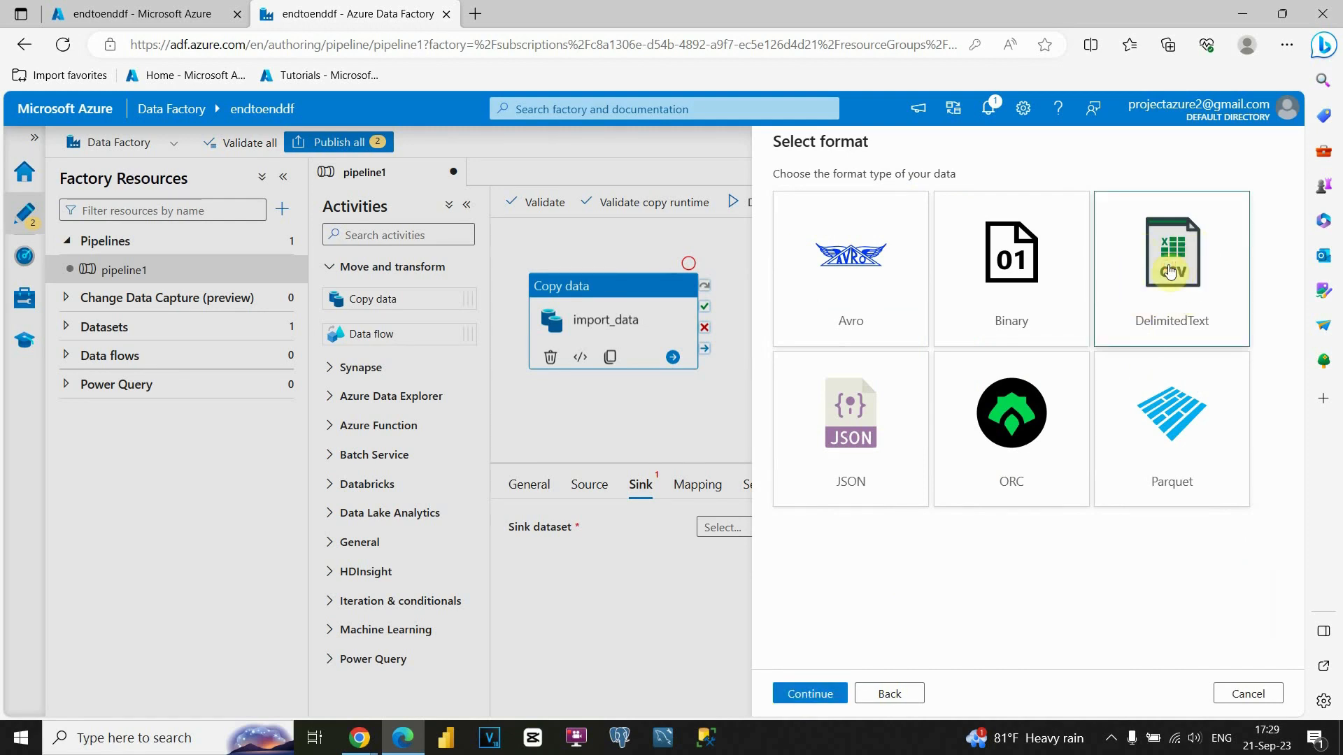
left_click(811, 692)
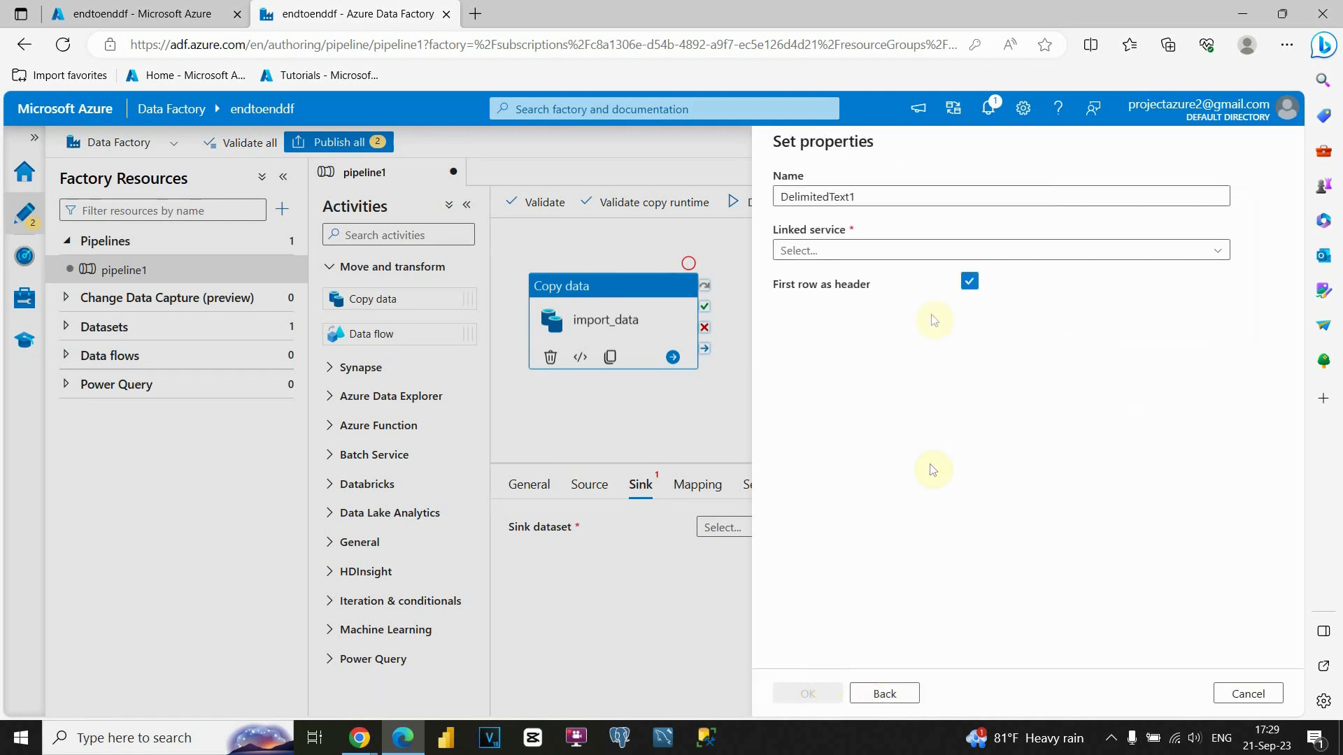
left_click(917, 253)
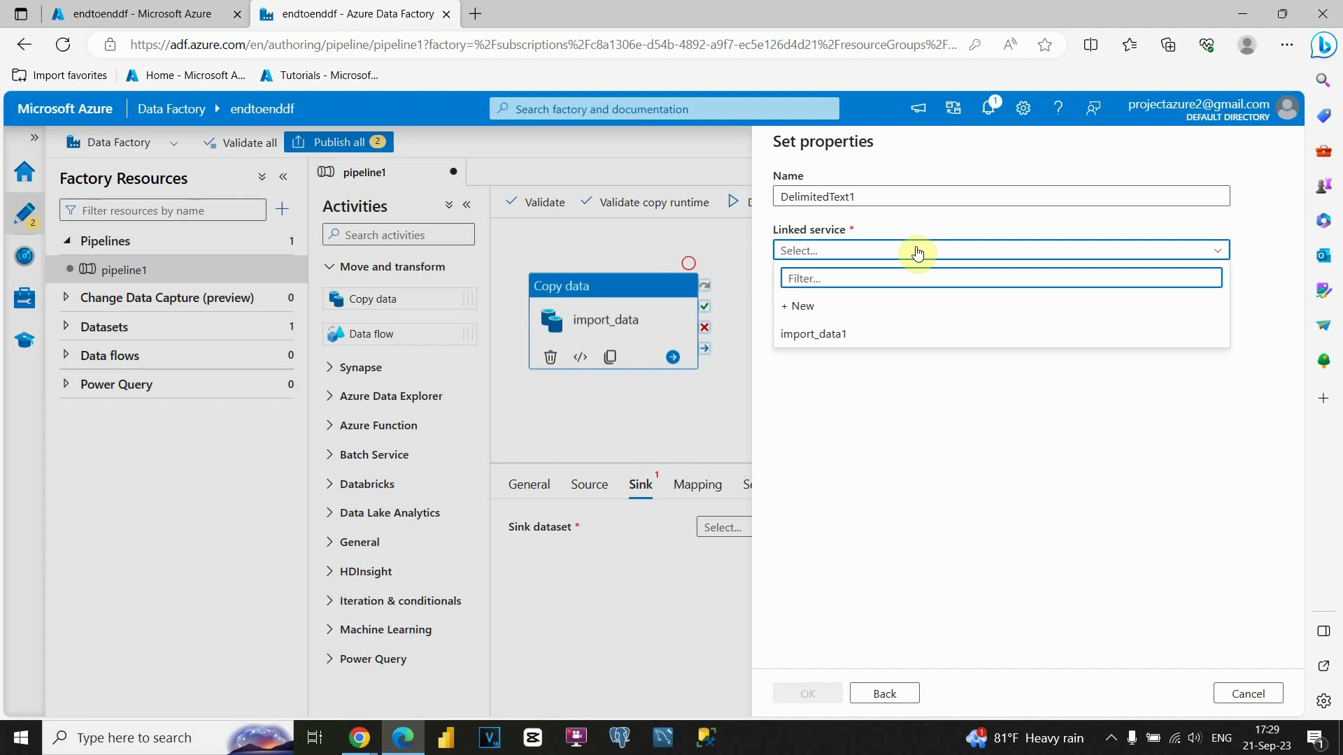
Create sink dataset DelimitedText1 via import_data1, writing raw-data/dim_customers_raw with Import schema None.
left_click(859, 342)
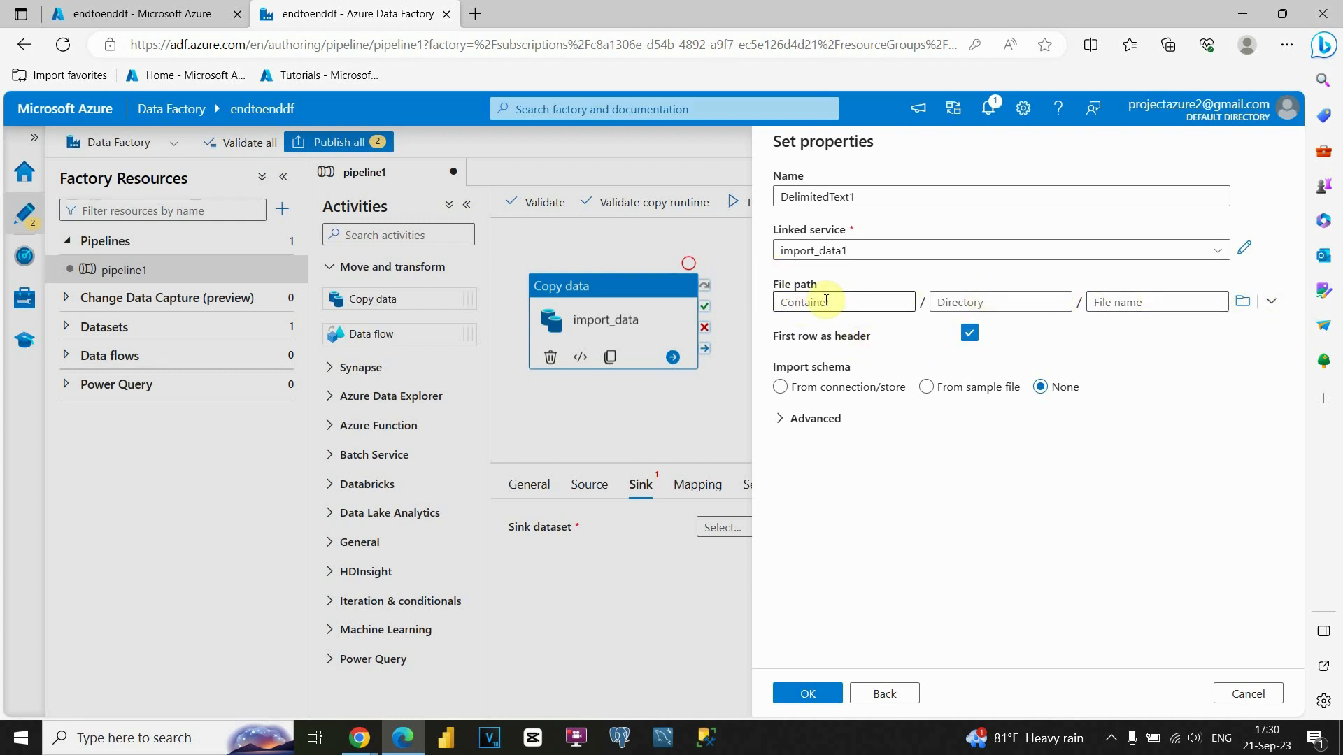
left_click(1244, 301)
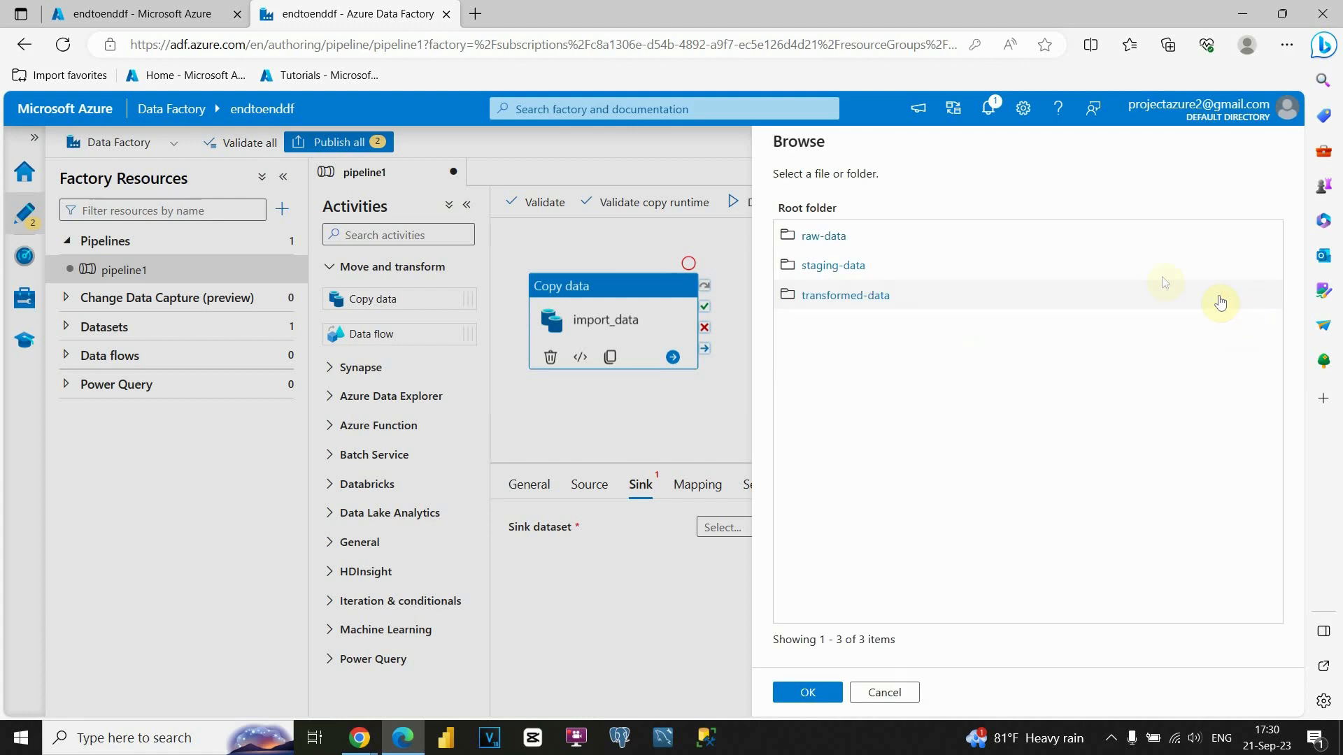
left_click(827, 236)
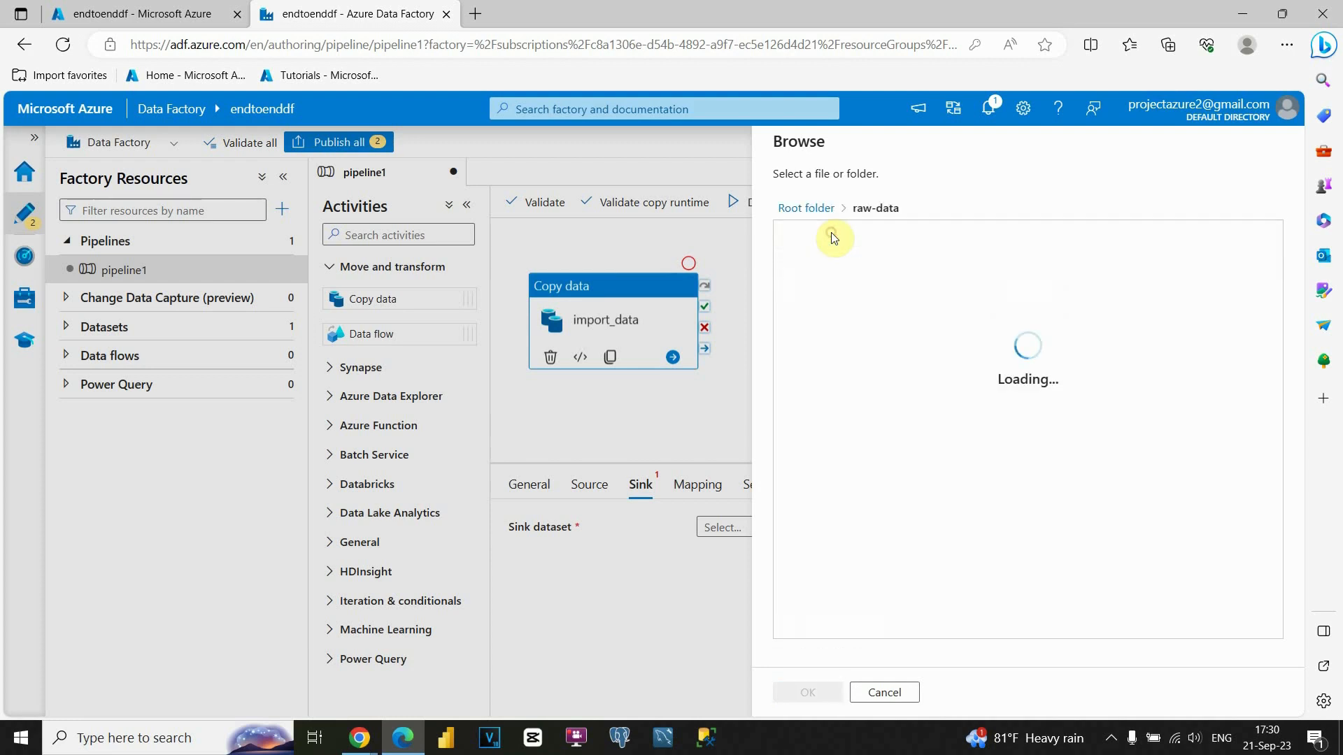
left_click(830, 692)
left_click(1130, 302)
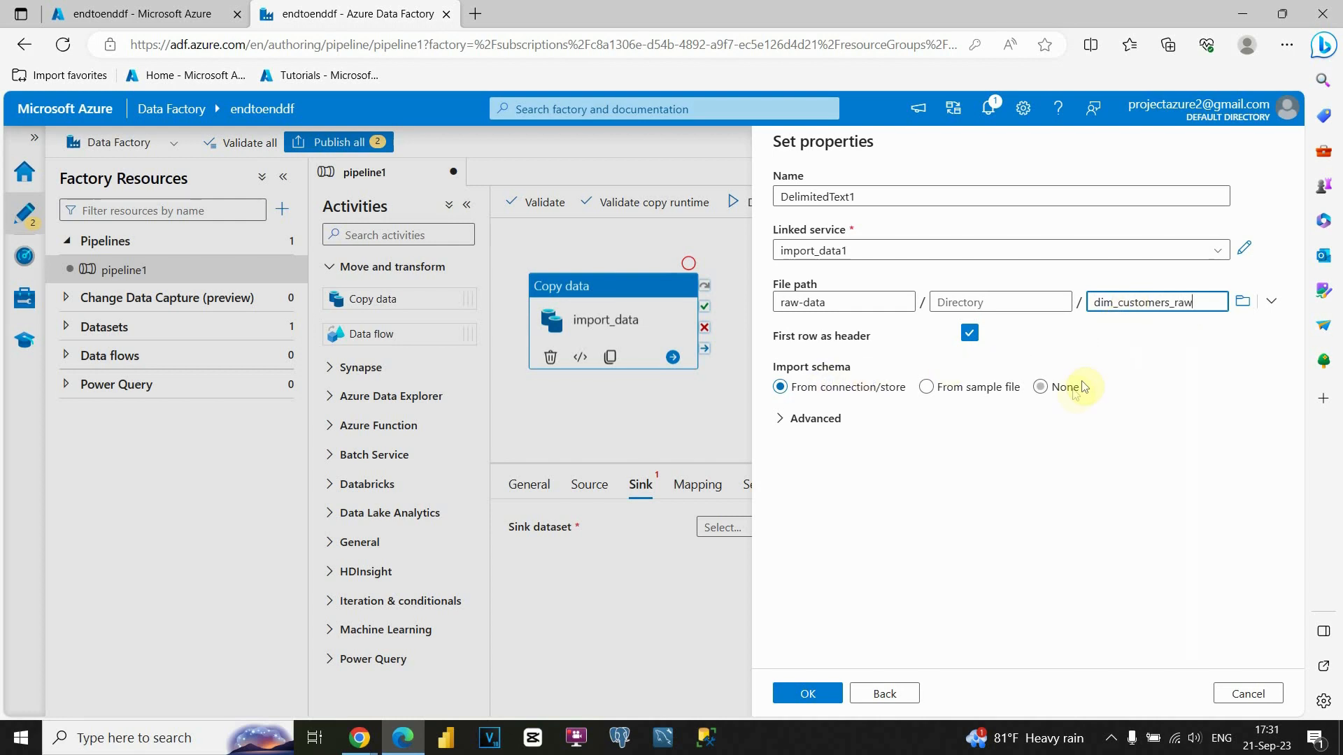
left_click(1041, 388)
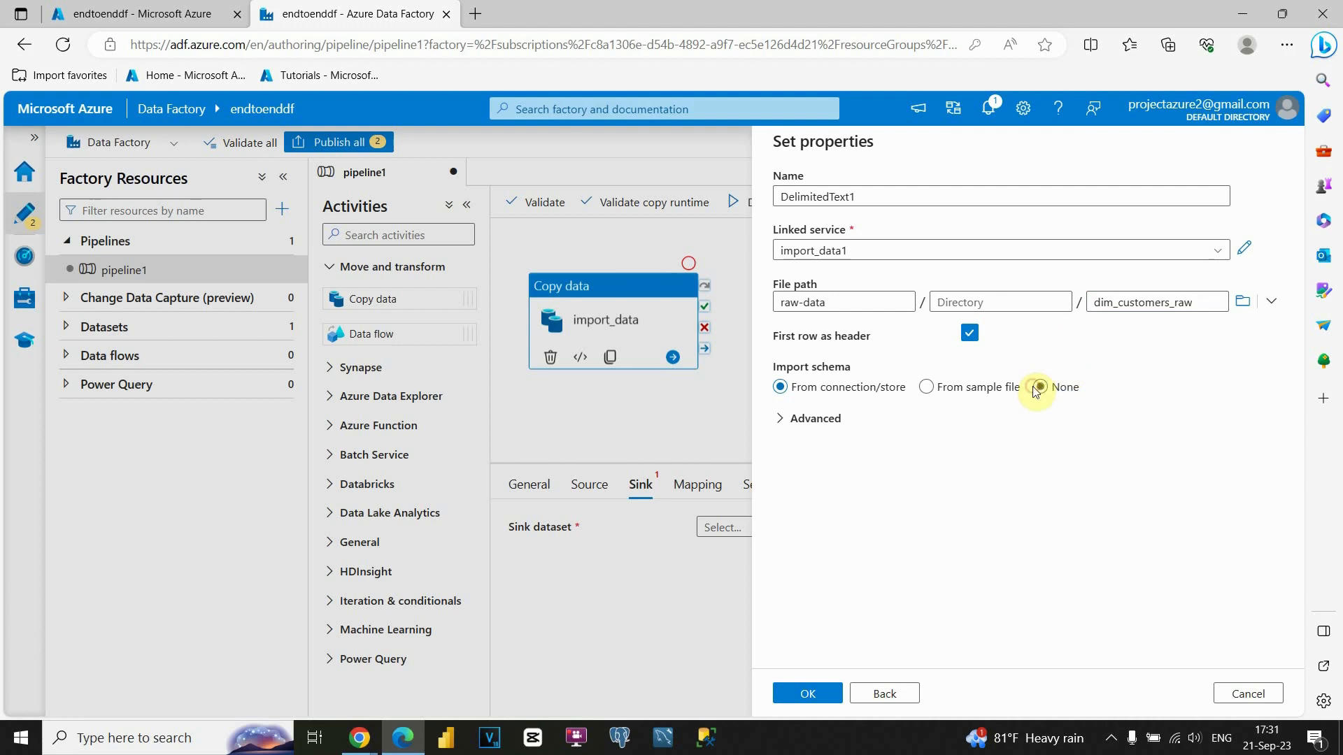
left_click(1039, 388)
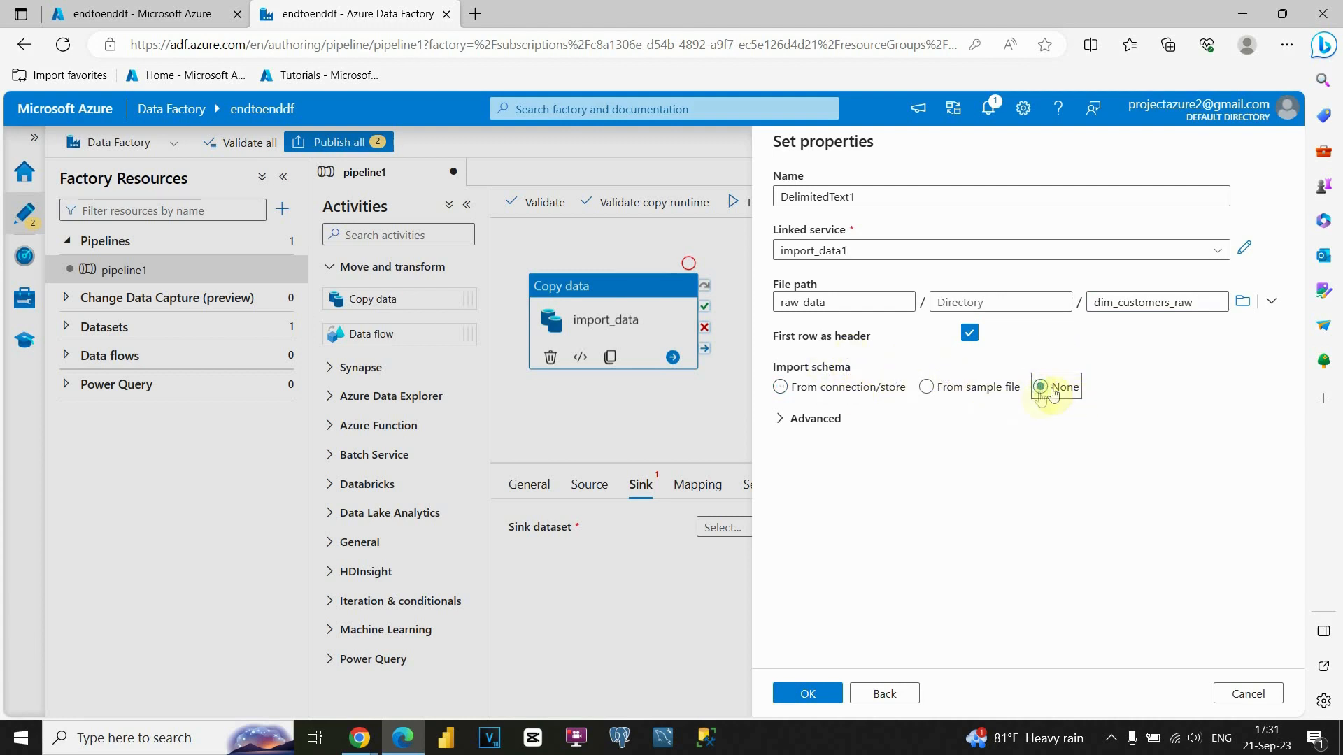
left_click(807, 692)
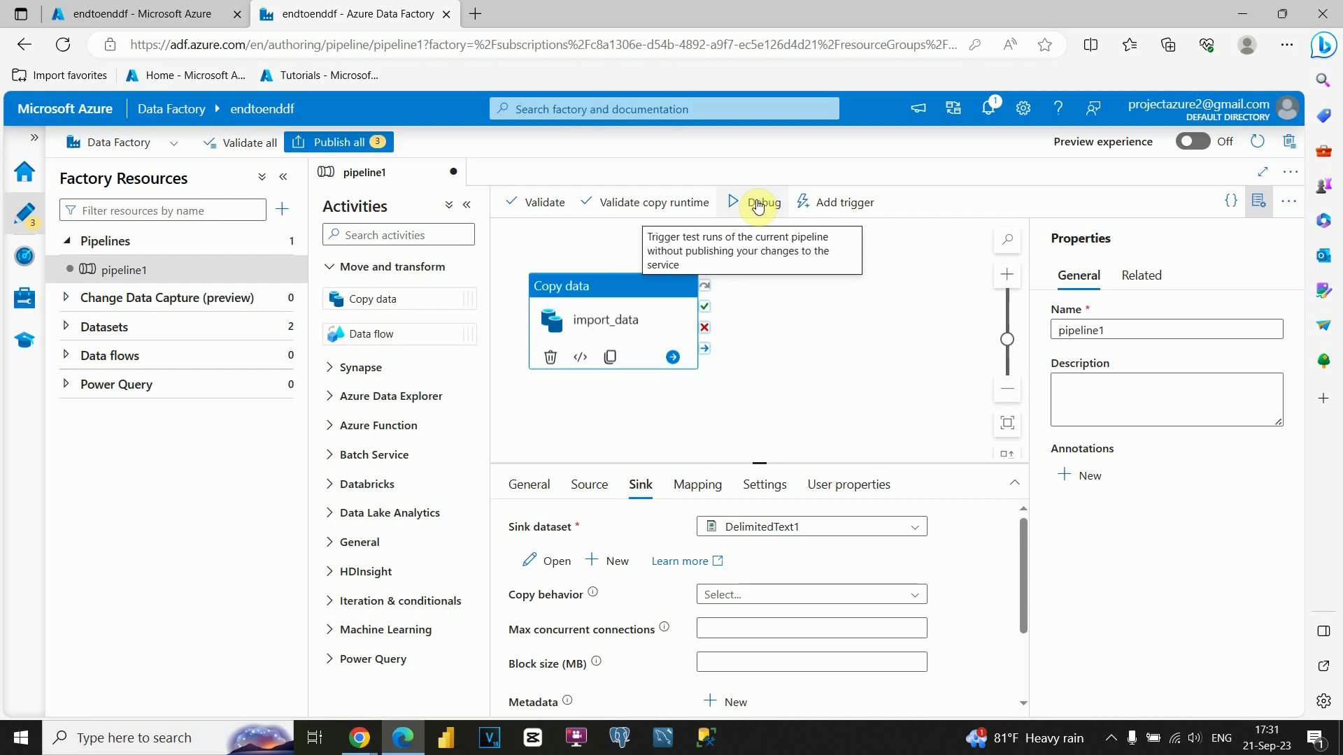
Validate pipeline1 with no errors, then debug-run it and confirm the import_data copy succeeded.
left_click(556, 205)
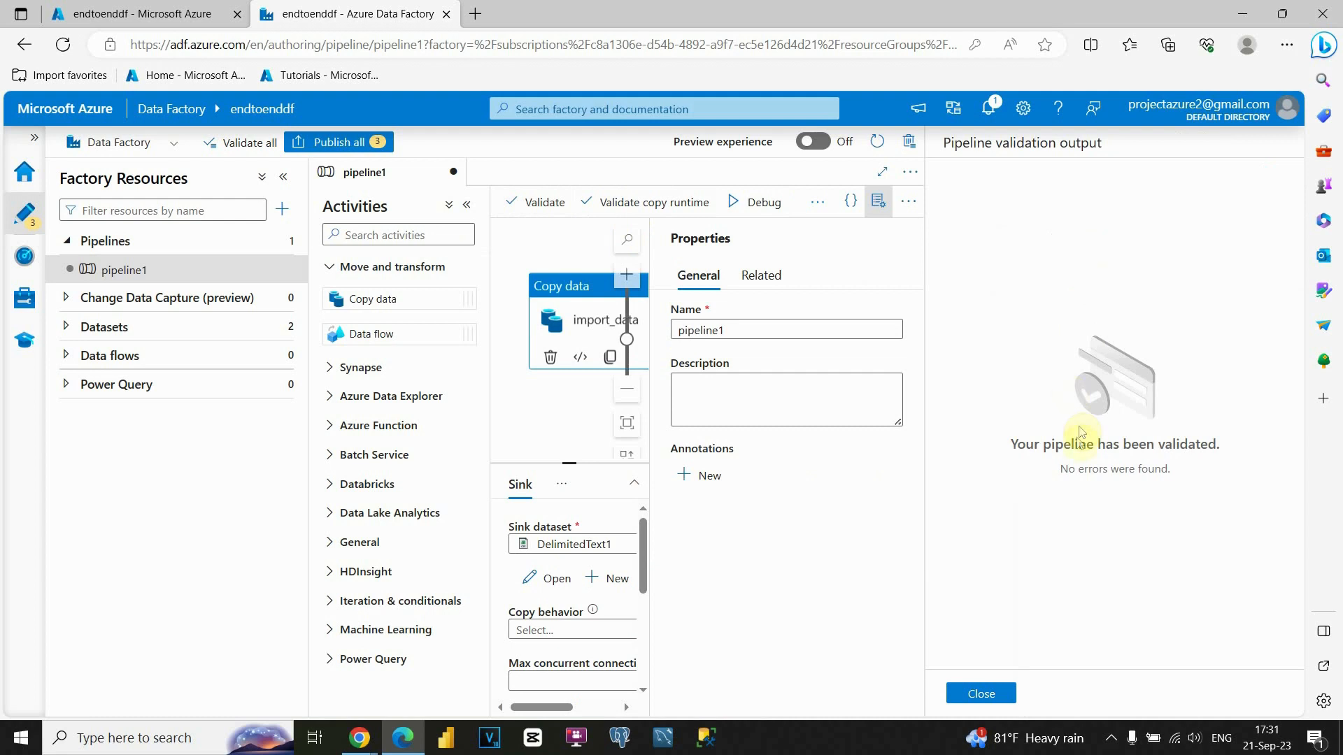
left_click_drag(1062, 471, 1168, 470)
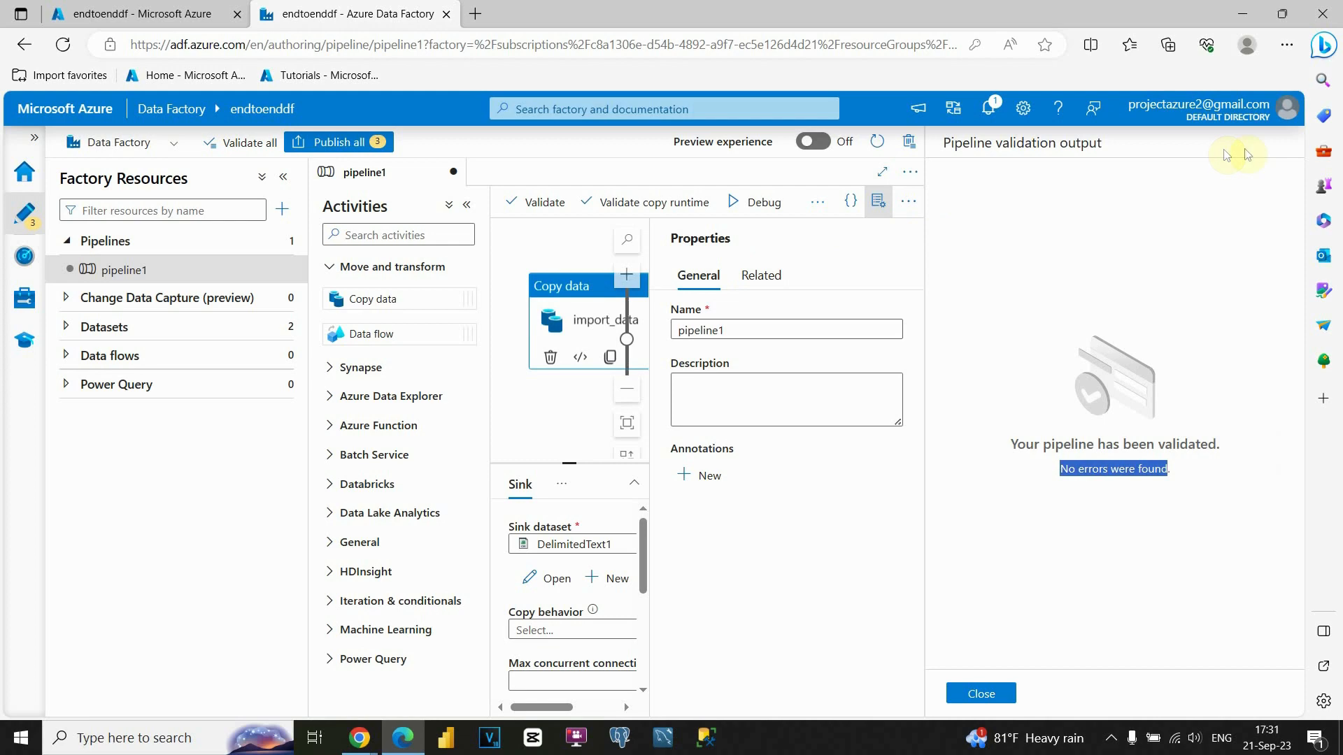
left_click(981, 694)
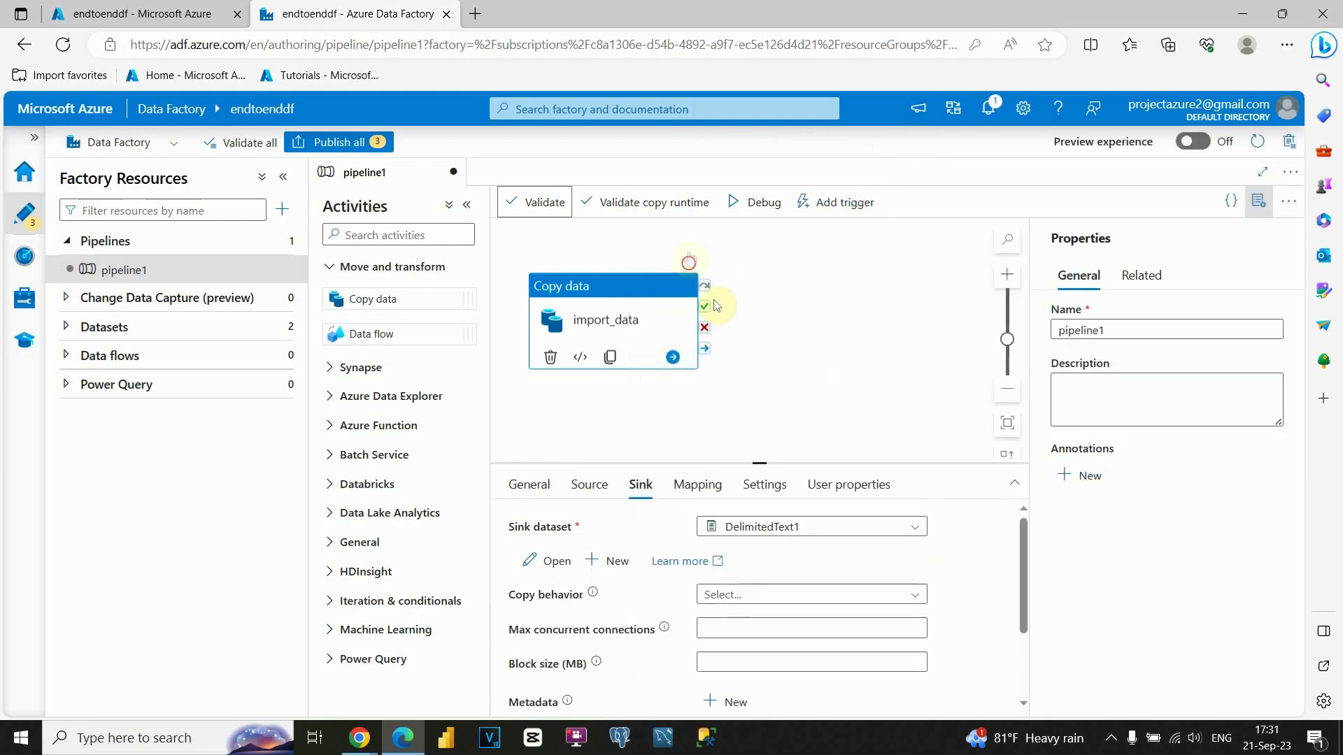
left_click(740, 213)
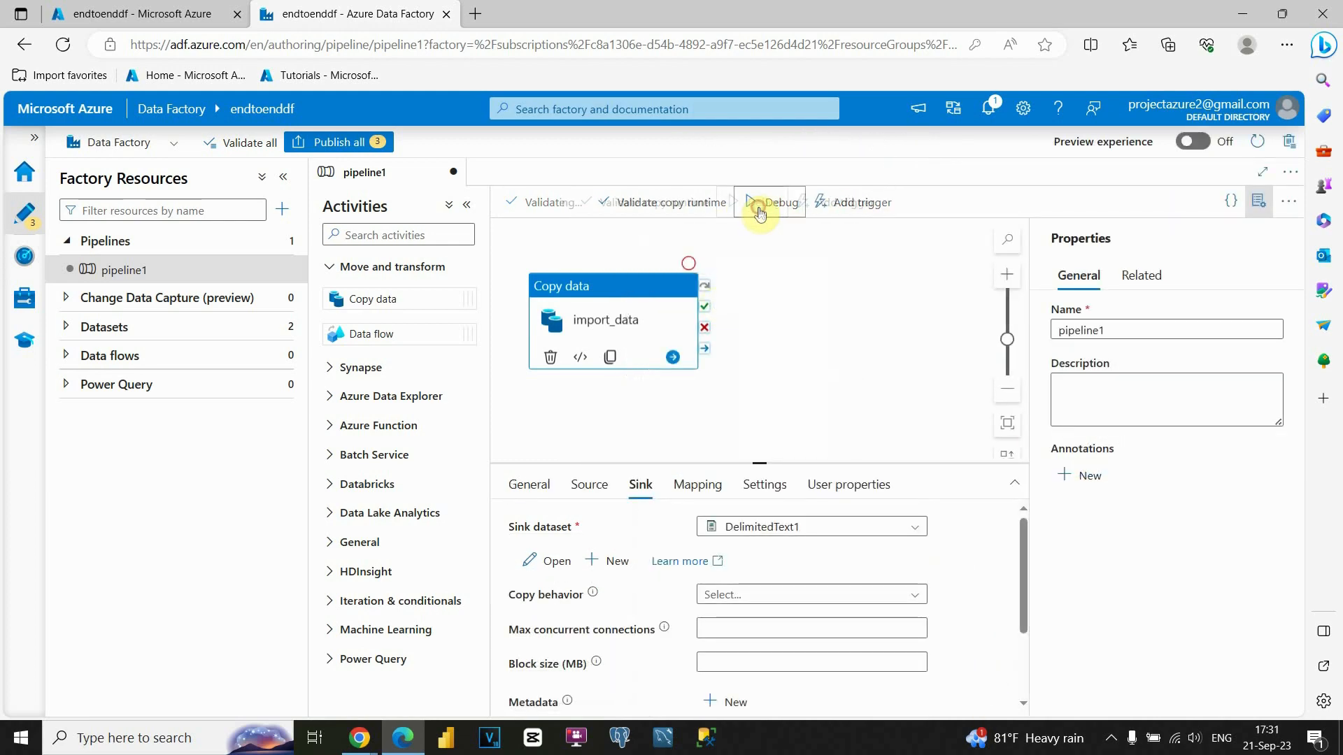
left_click(782, 332)
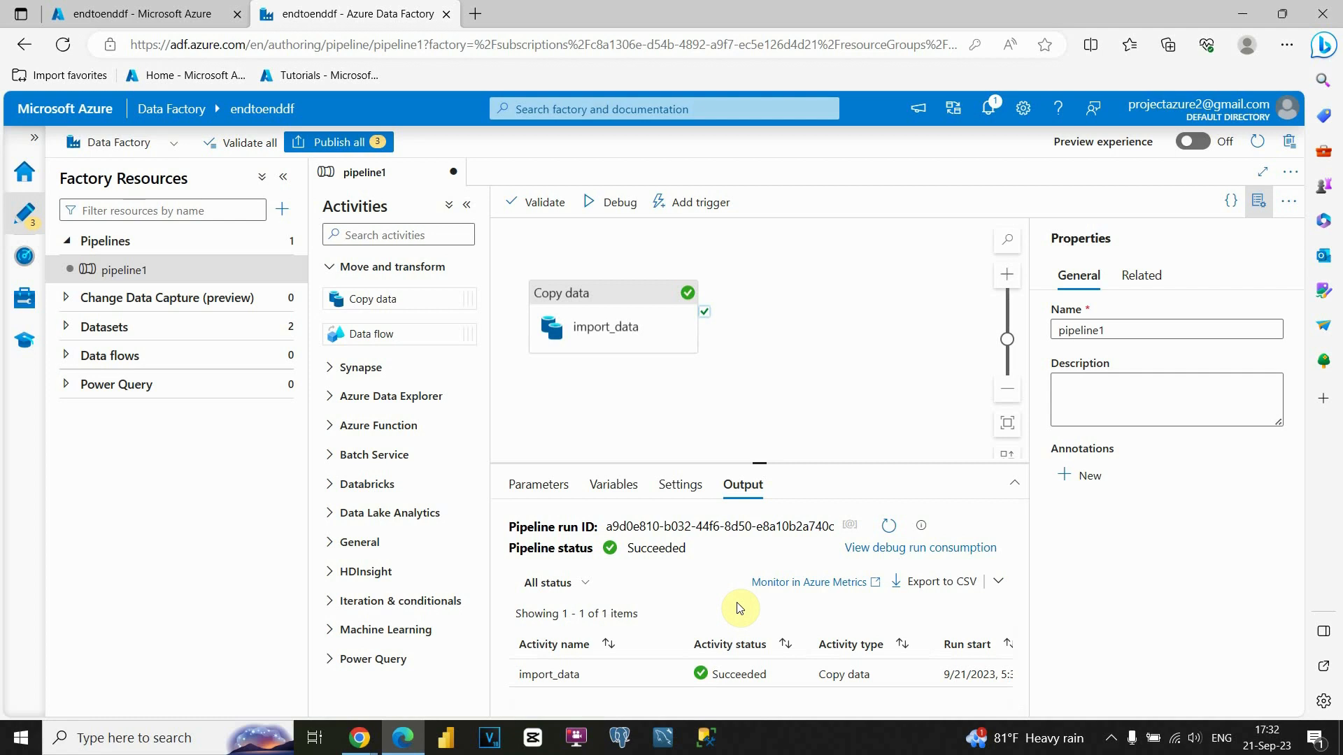
Publish all three pending items: pipeline1, import_data and DelimitedText1.
left_click(339, 142)
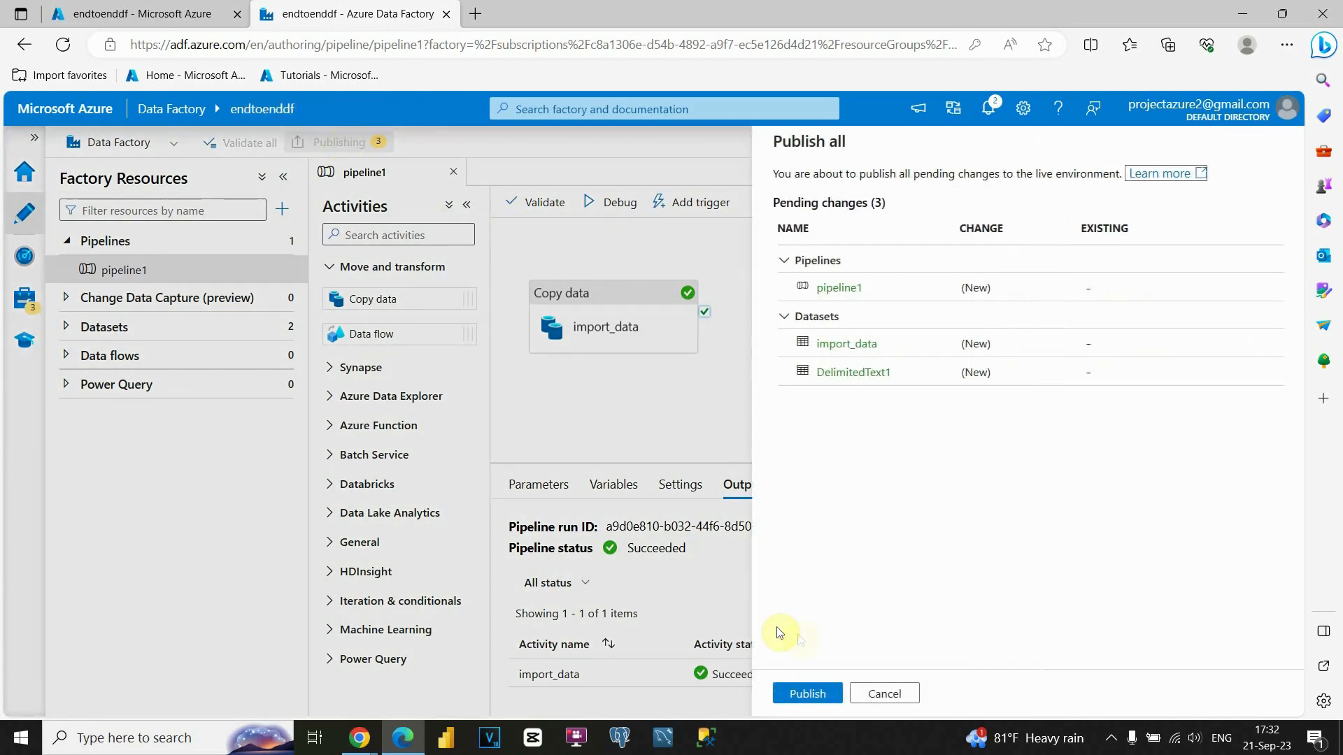
left_click(809, 691)
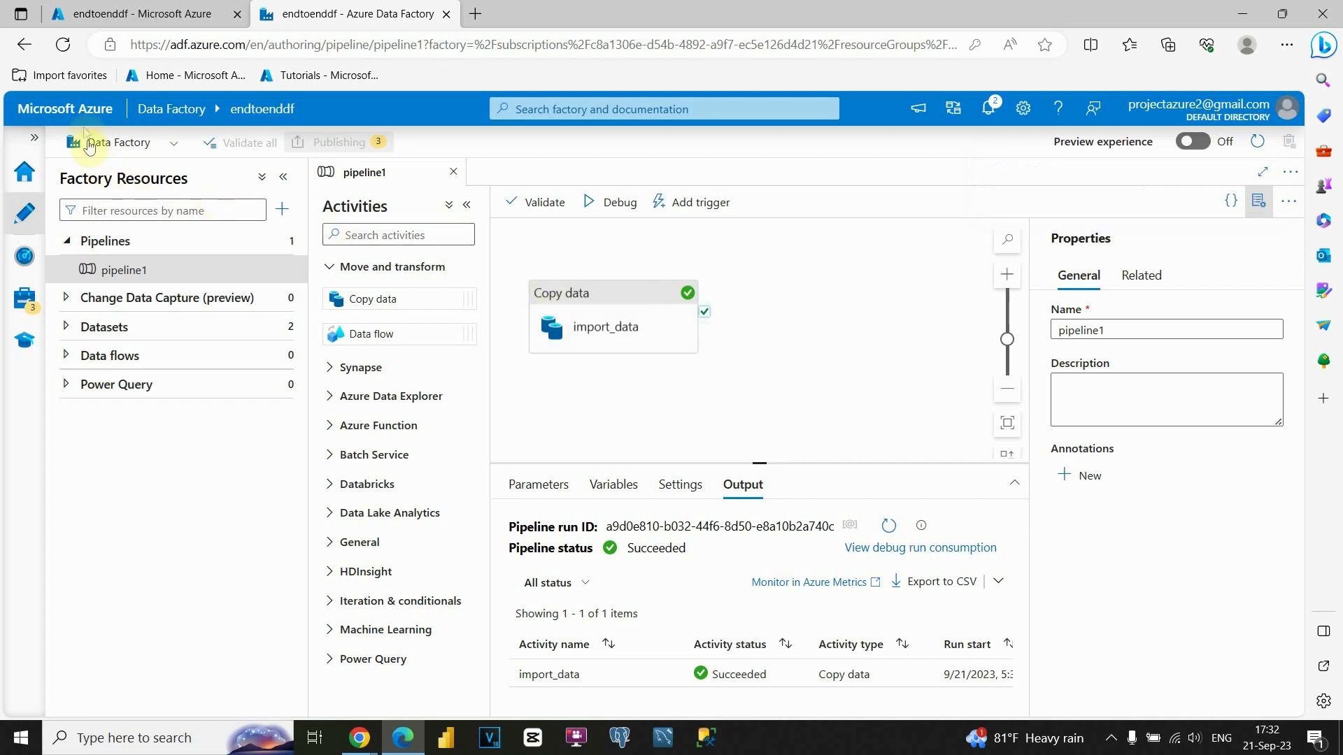
In the Azure portal, open the raw-data container of the endtoendproject1010 storage account.
left_click(128, 13)
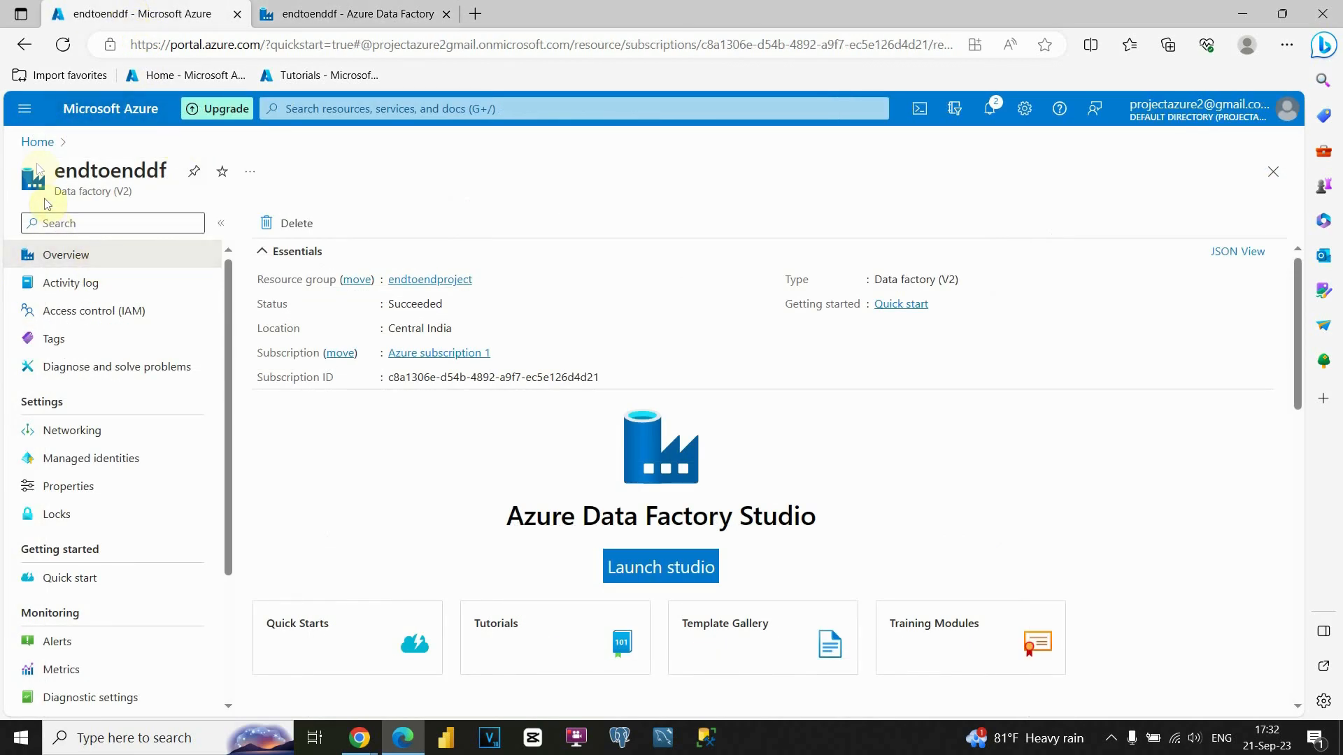
left_click(43, 138)
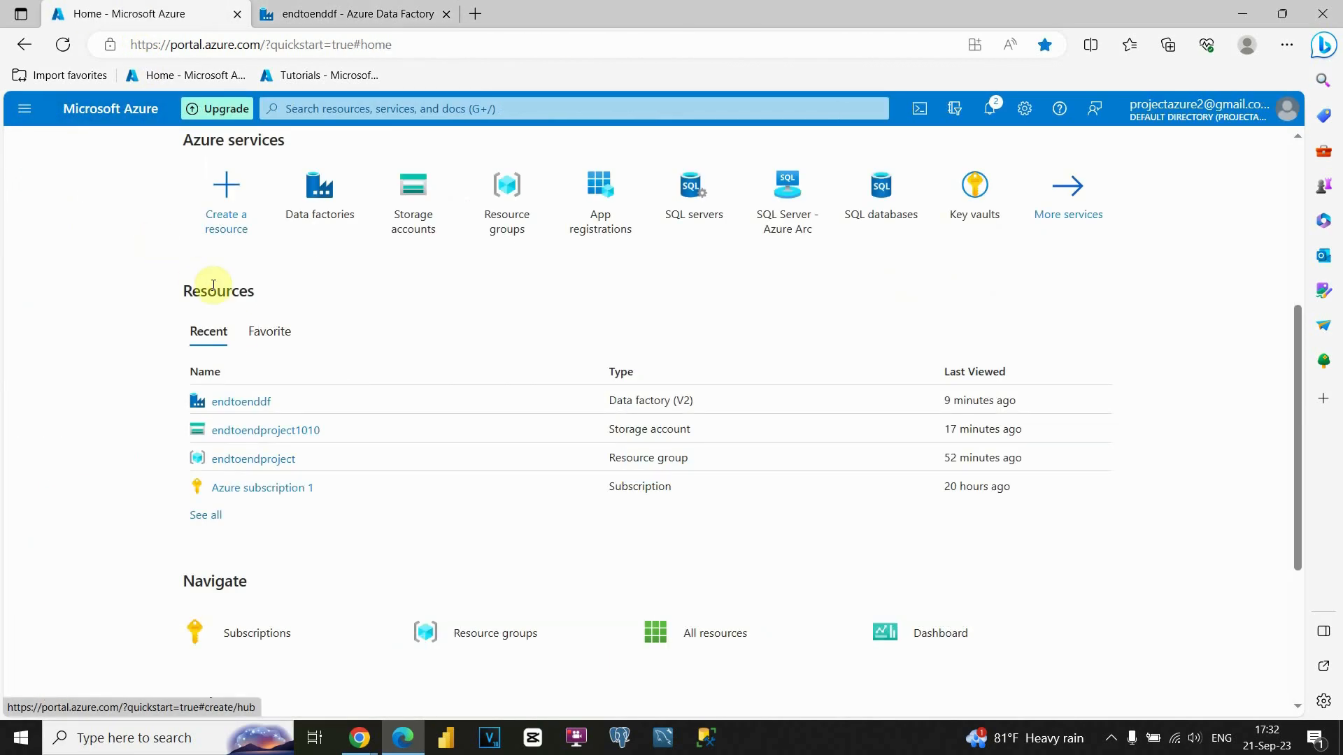
left_click(258, 430)
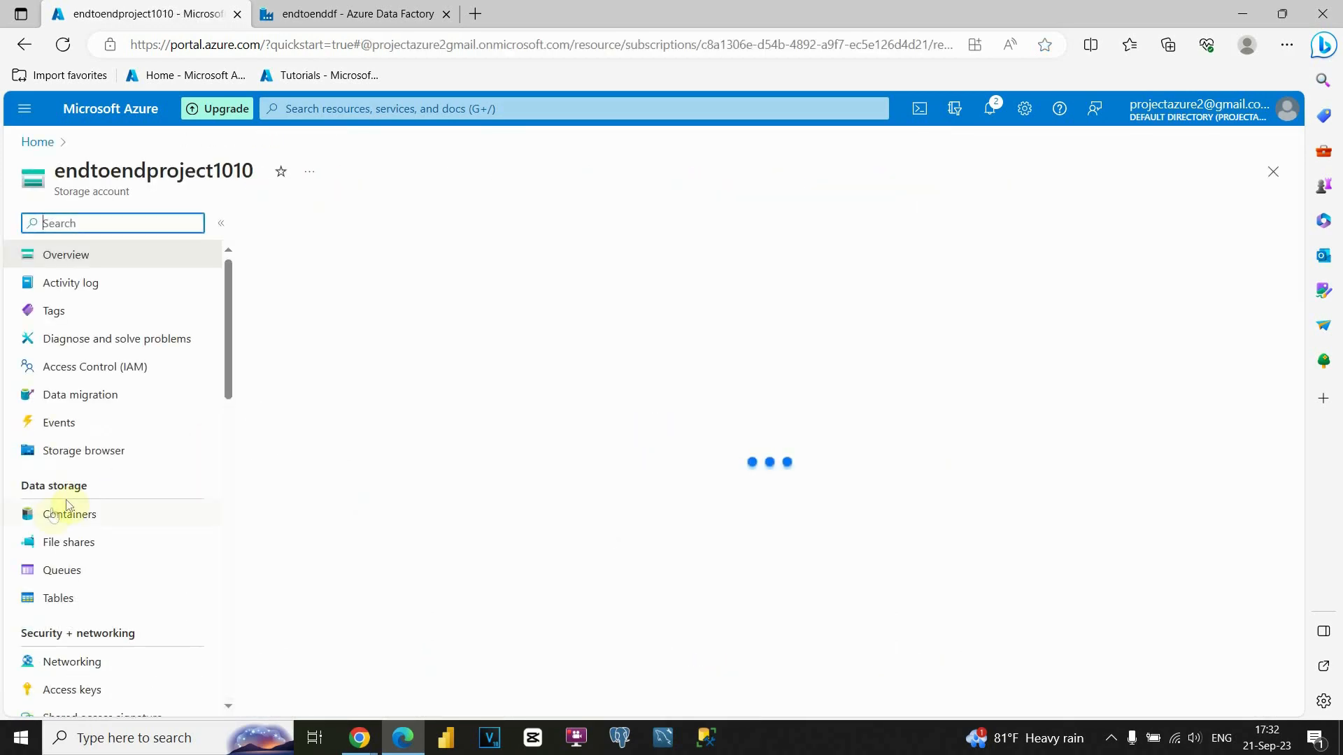
left_click(88, 526)
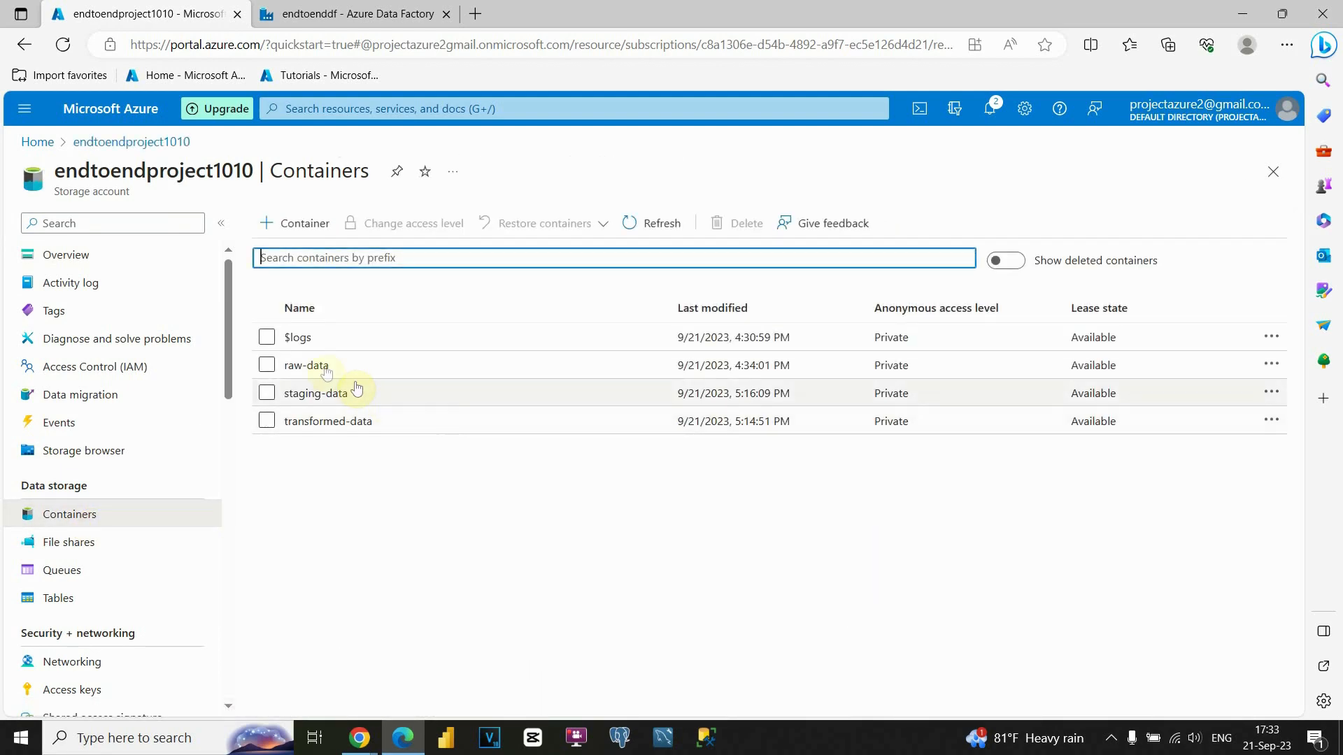
left_click(323, 366)
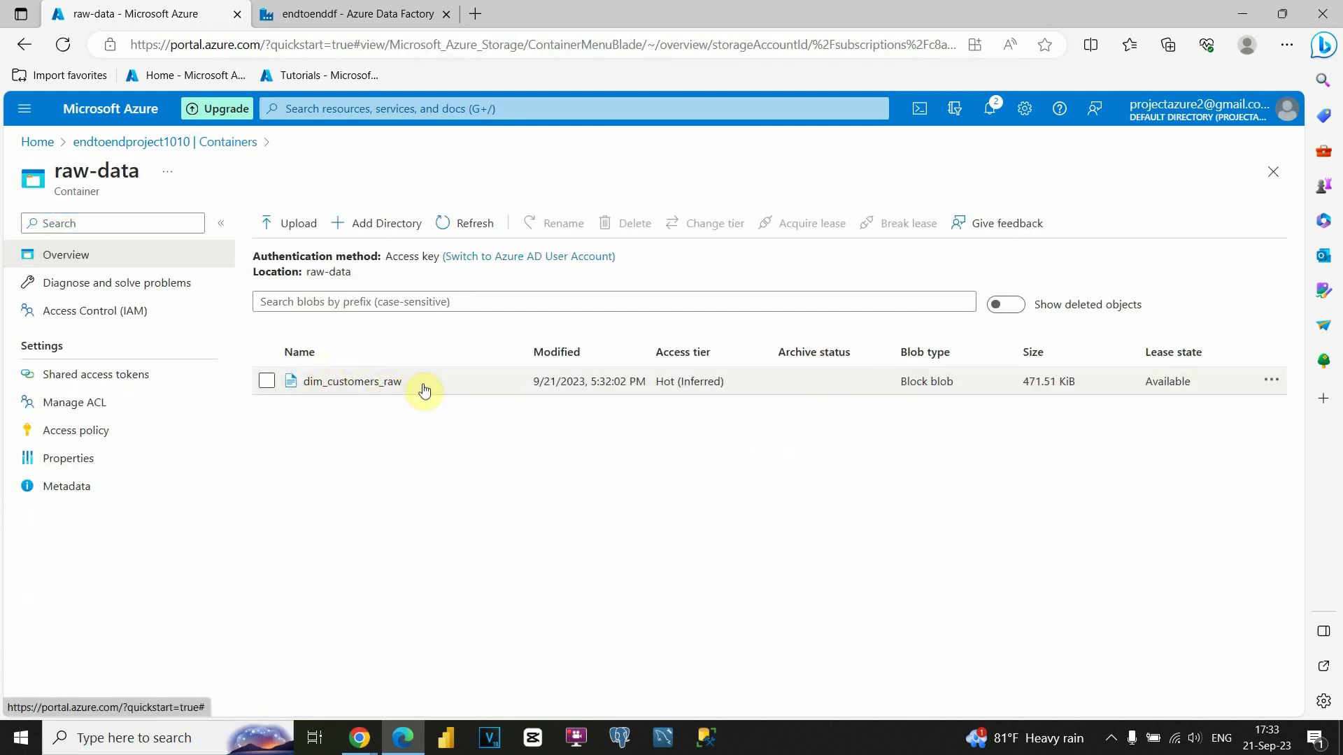
Open the dim_customers_raw blob and inspect its copied contents.
left_click(378, 386)
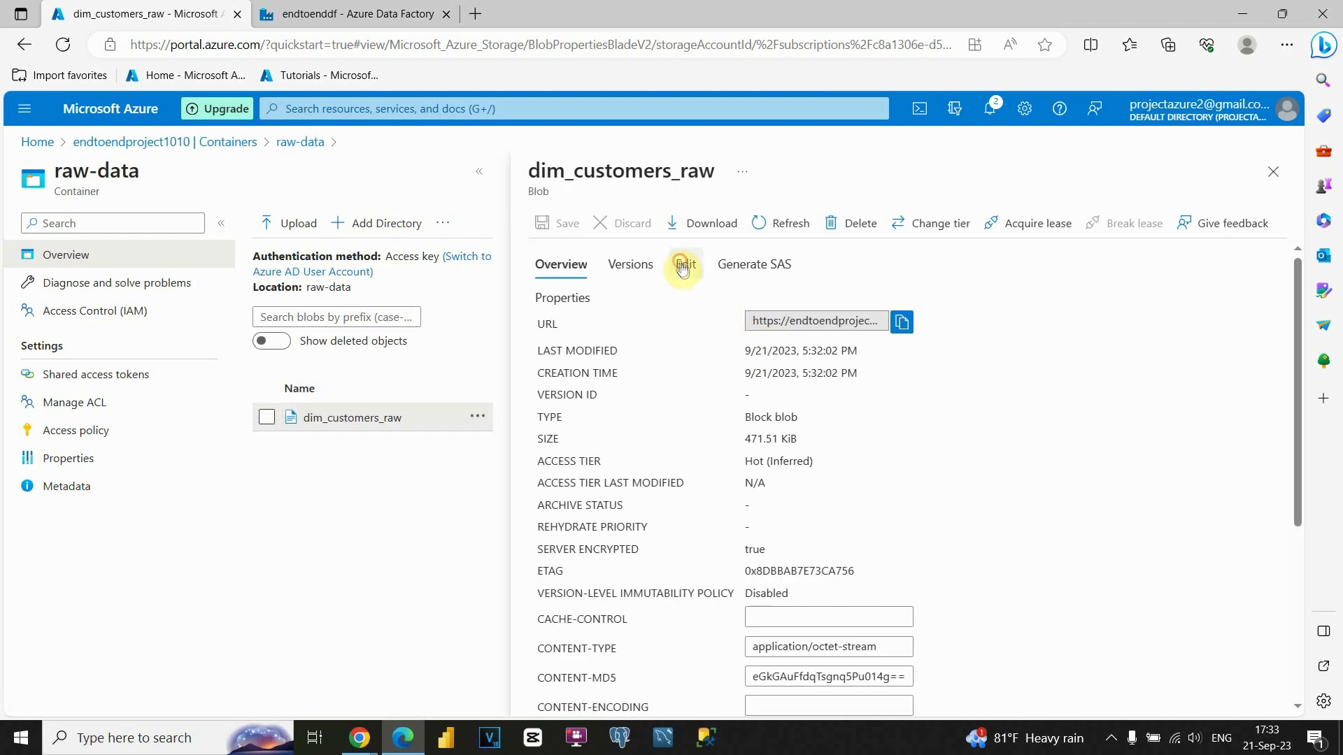
left_click(682, 266)
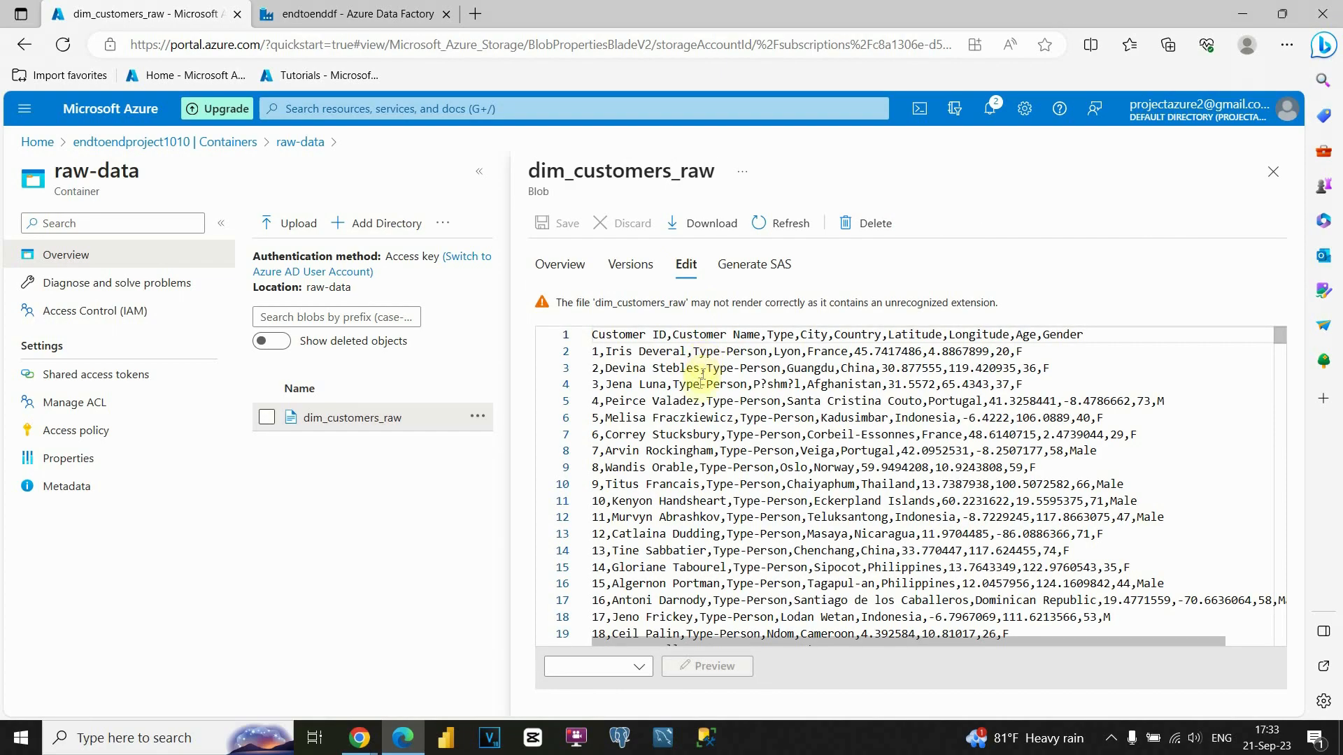
scroll(689, 392, "down", 5)
scroll(685, 409, "down", 15)
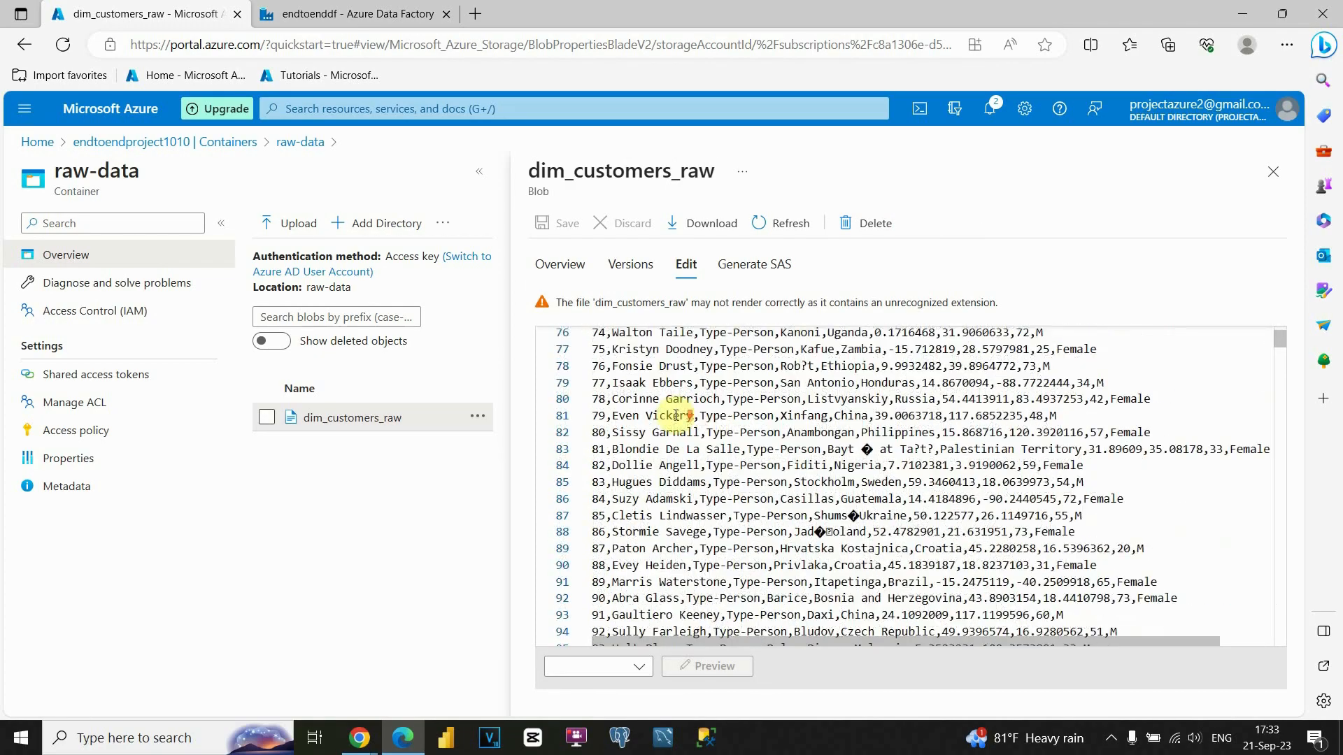
scroll(681, 426, "up", 8)
scroll(682, 434, "up", 10)
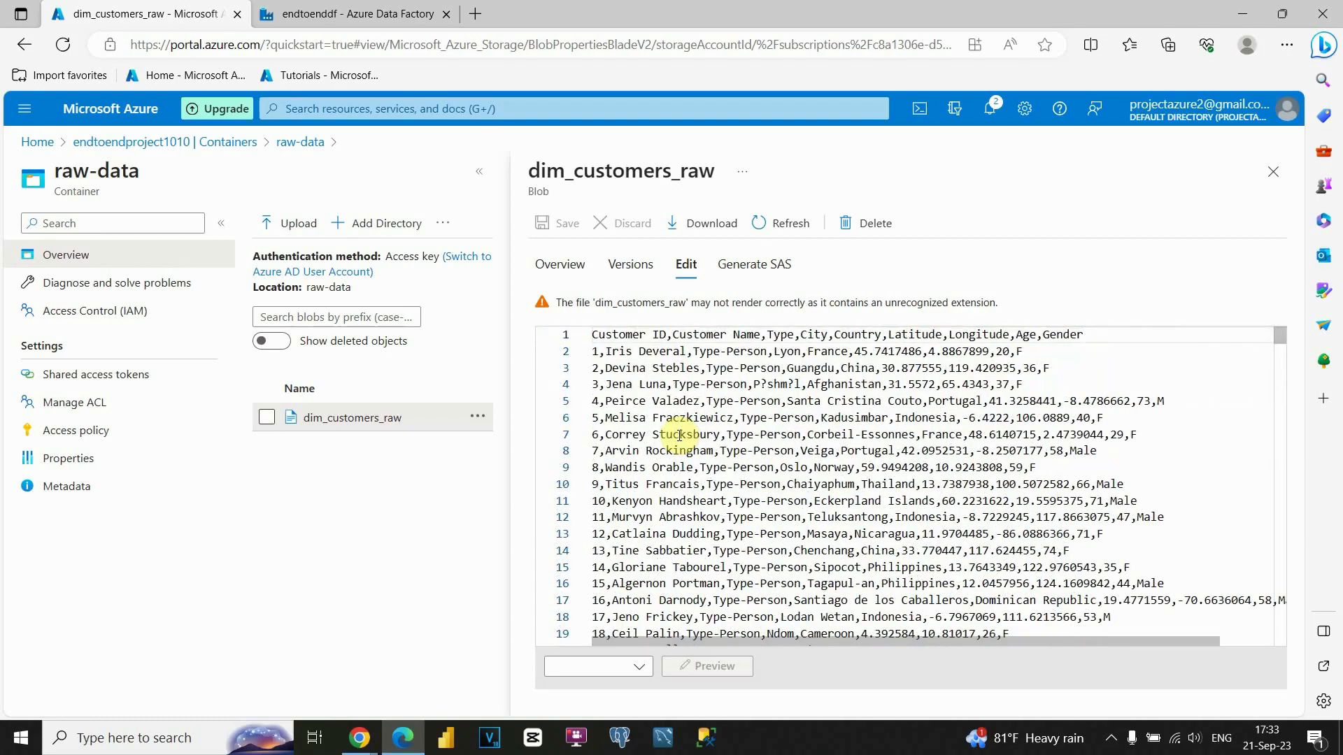
scroll(682, 437, "down", 10)
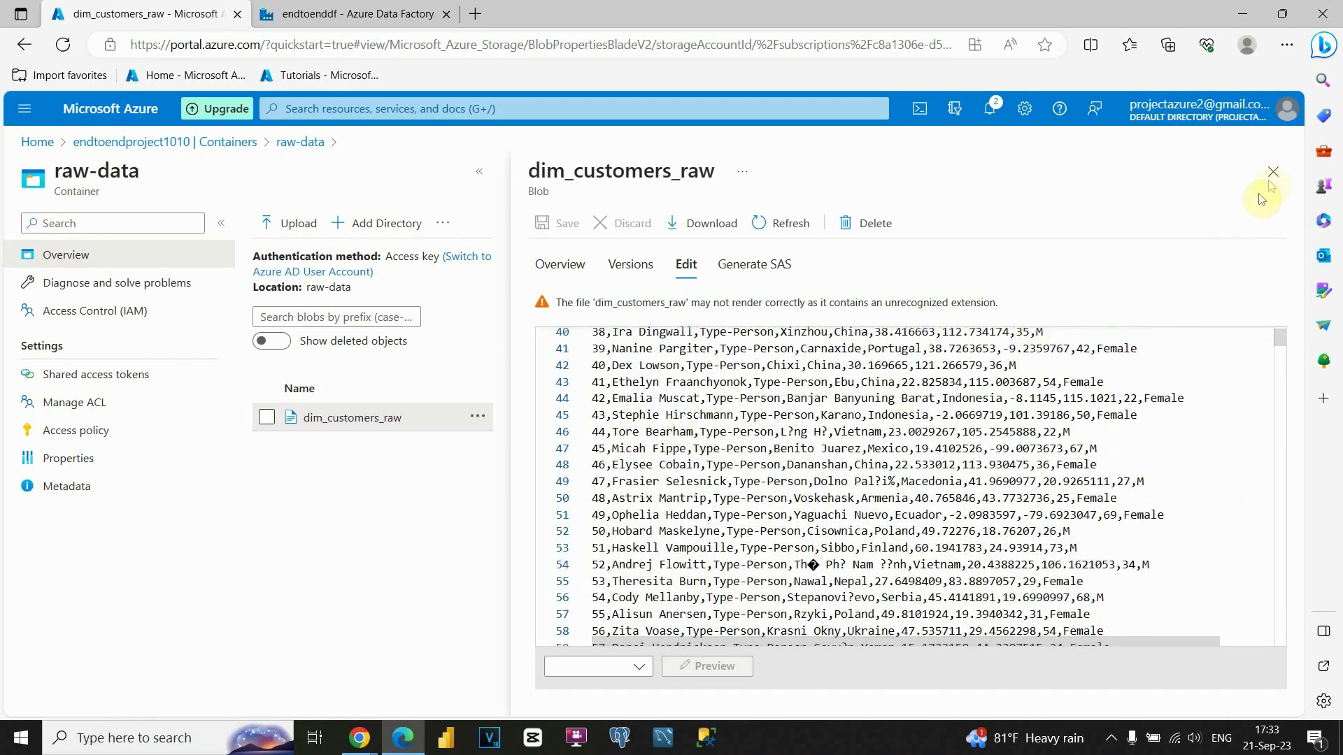
left_click(1273, 172)
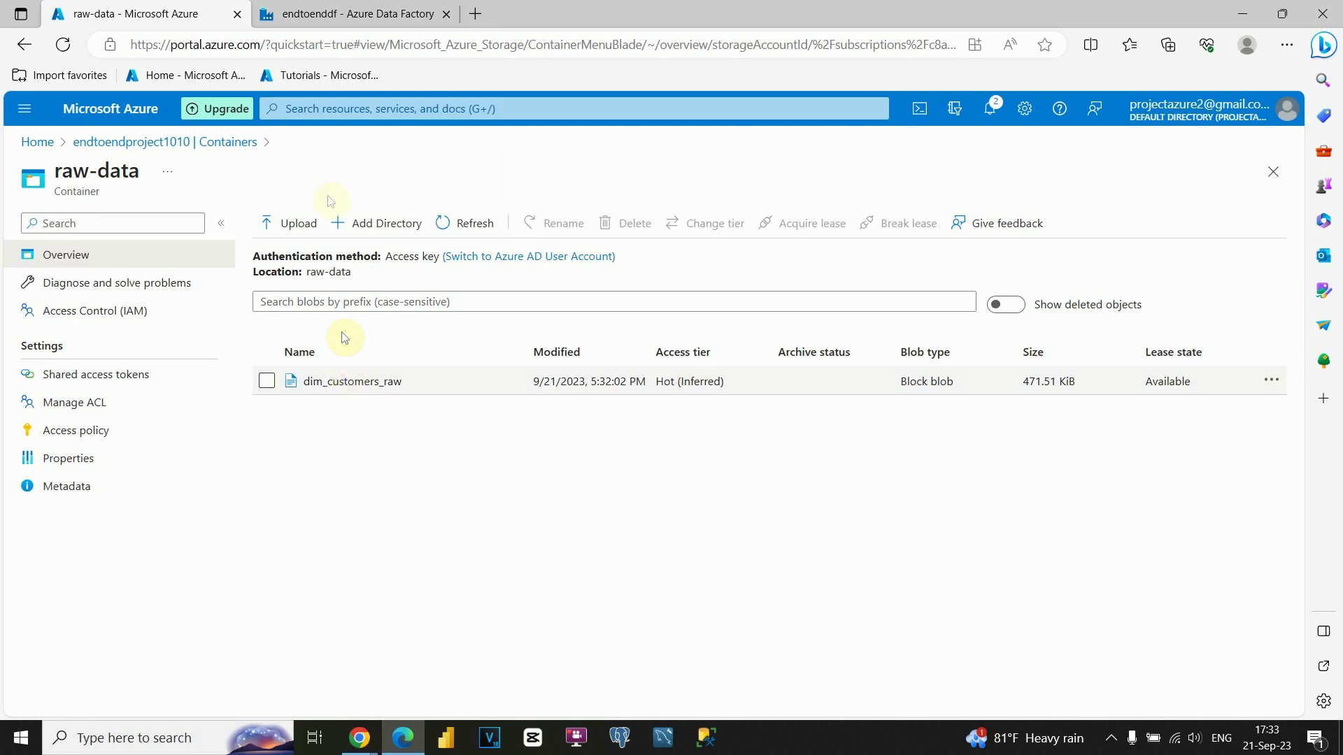
left_click(343, 17)
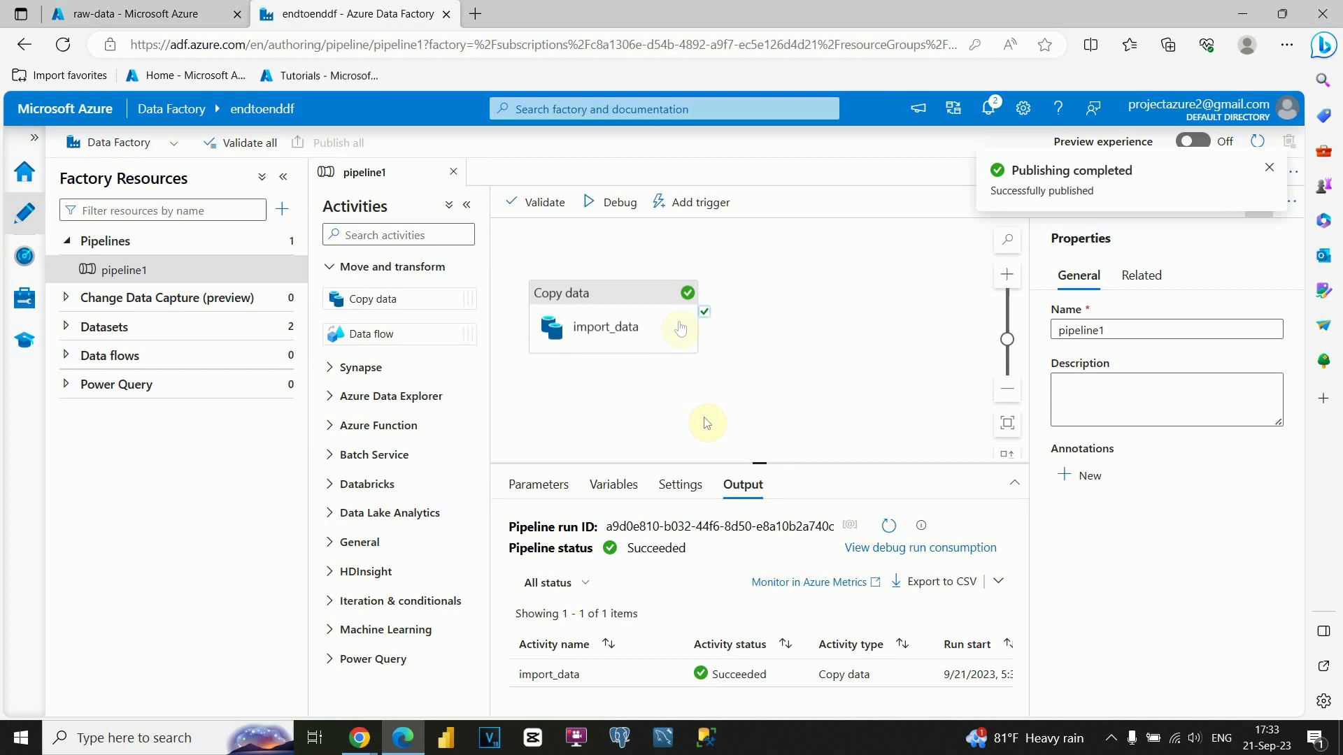
Drop a second Copy data activity onto the canvas beside import_data.
left_click_drag(617, 294, 607, 259)
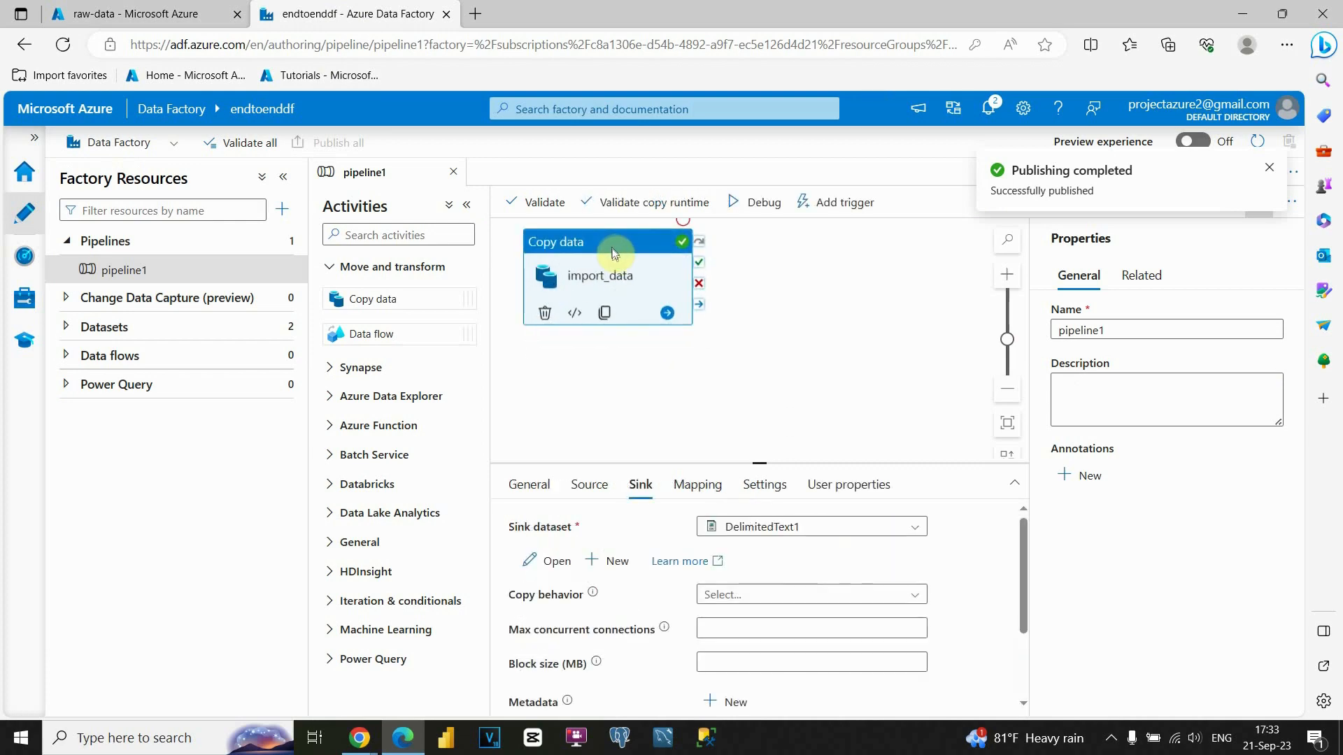
left_click(749, 296)
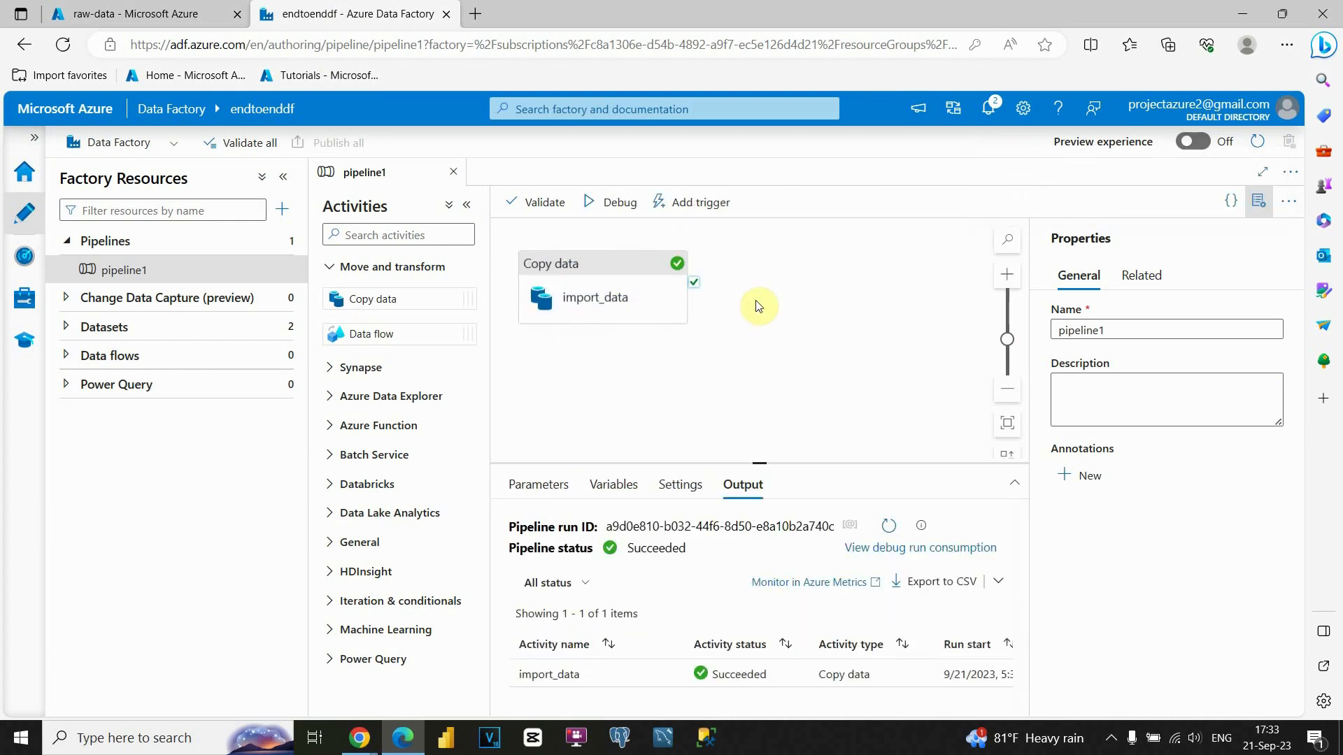
left_click_drag(396, 300, 797, 292)
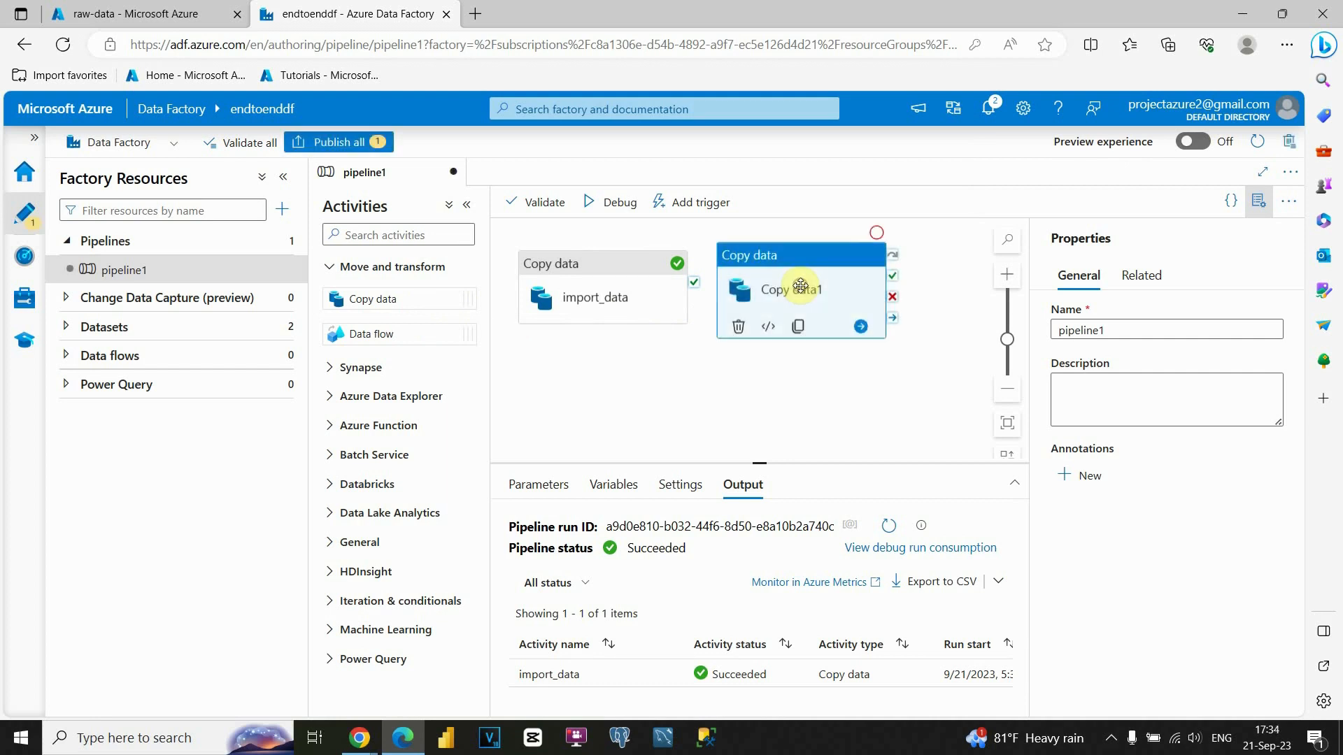
Rename import_data to import_data_customers and begin renaming Copy data1 to import_d….
left_click(629, 288)
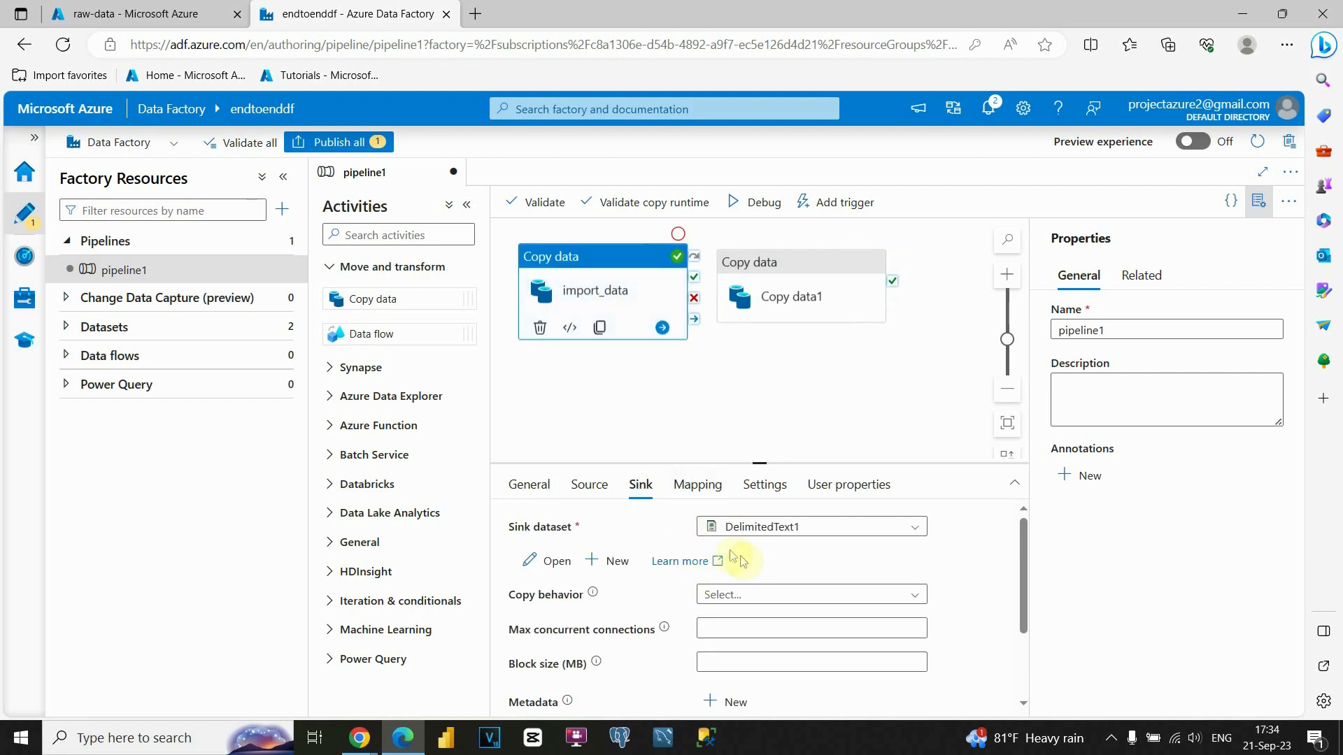
left_click(526, 487)
left_click(772, 527)
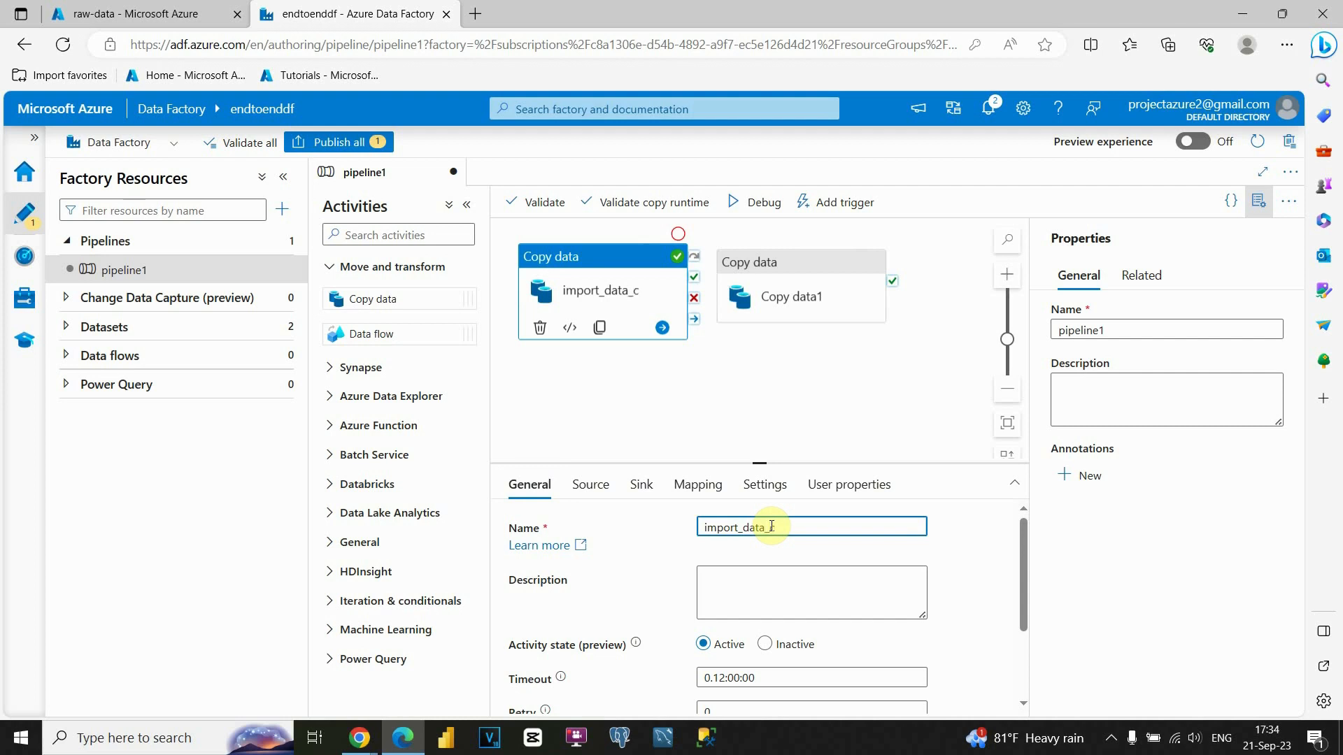
type("_customers")
left_click(778, 288)
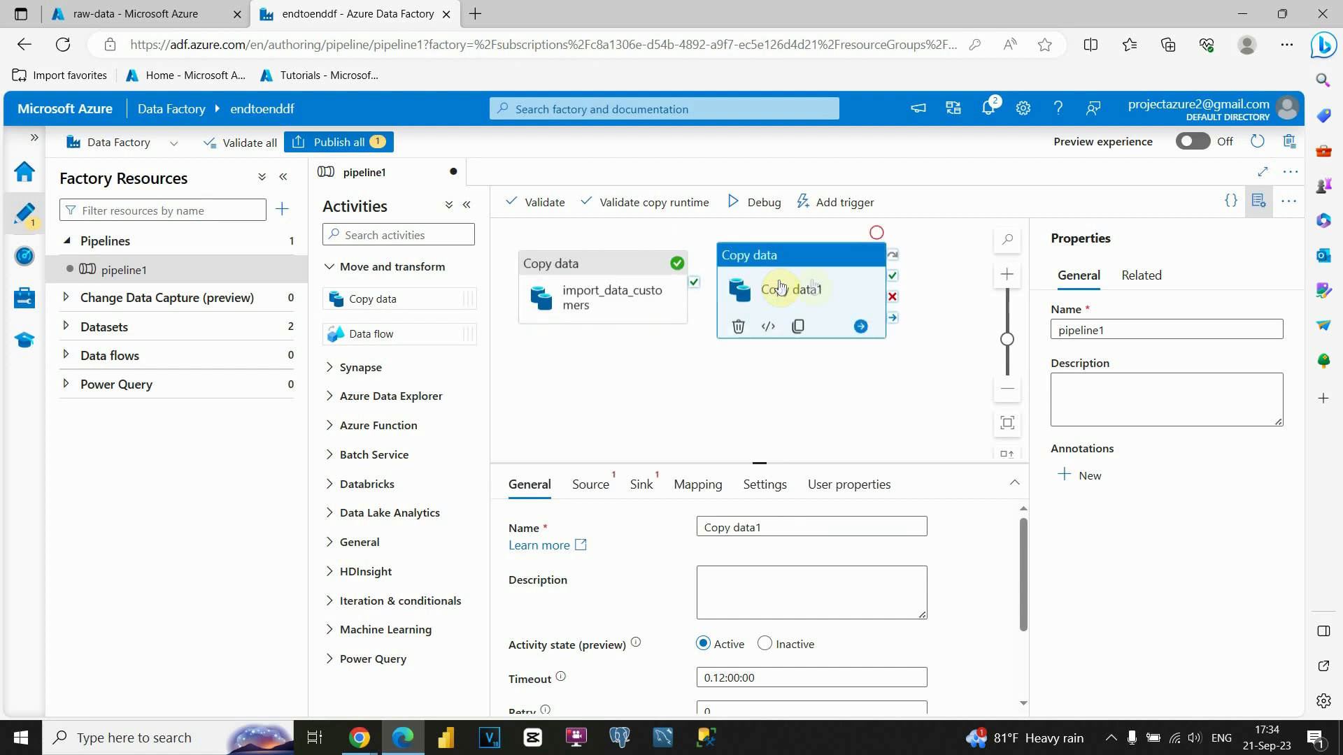
left_click_drag(699, 527, 775, 529)
type("import_d")
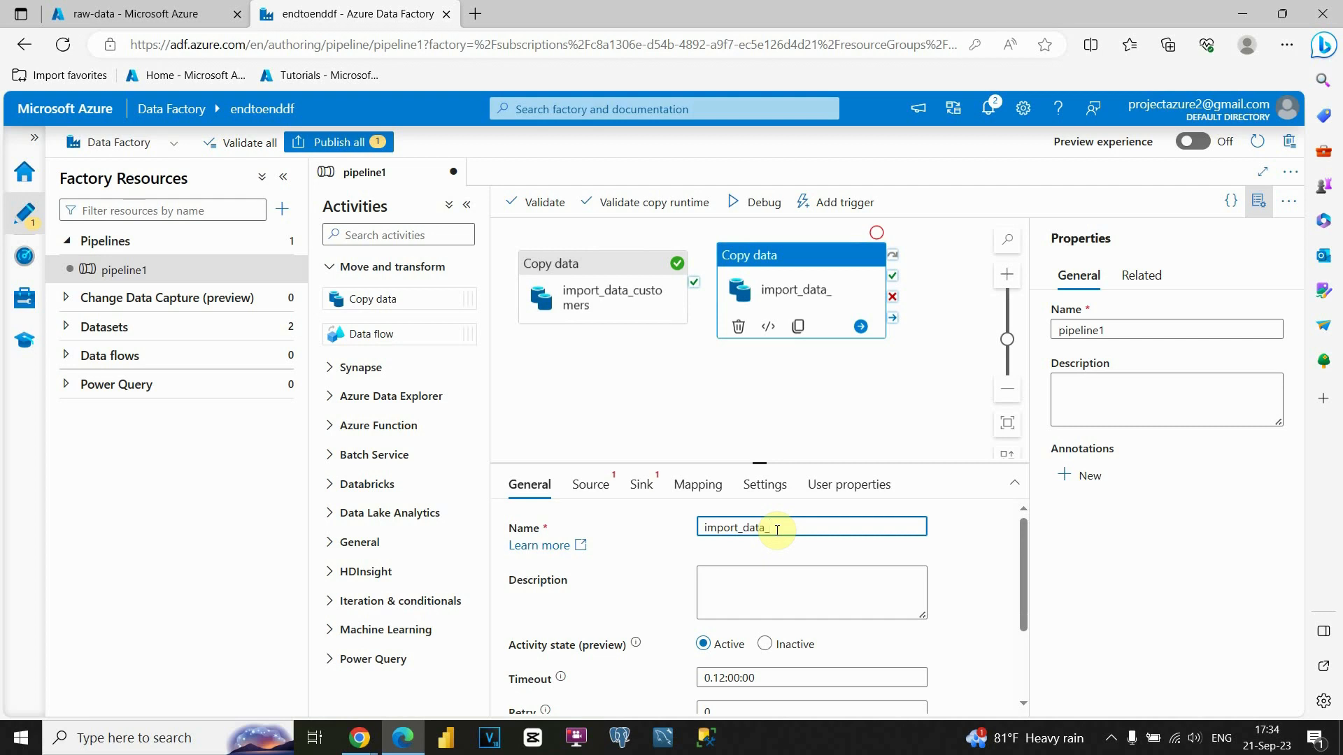
Start a new Azure Blob Storage DelimitedText source dataset for the second activity.
left_click(592, 495)
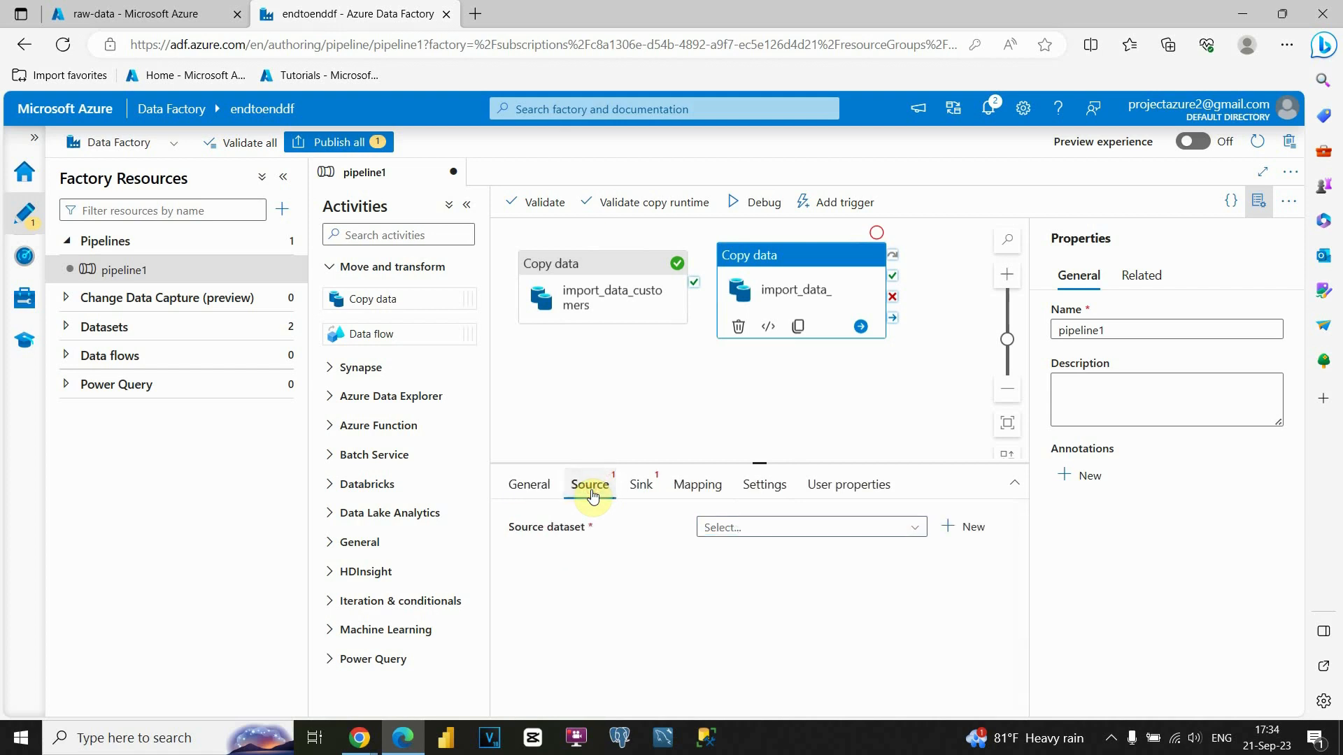
left_click(959, 530)
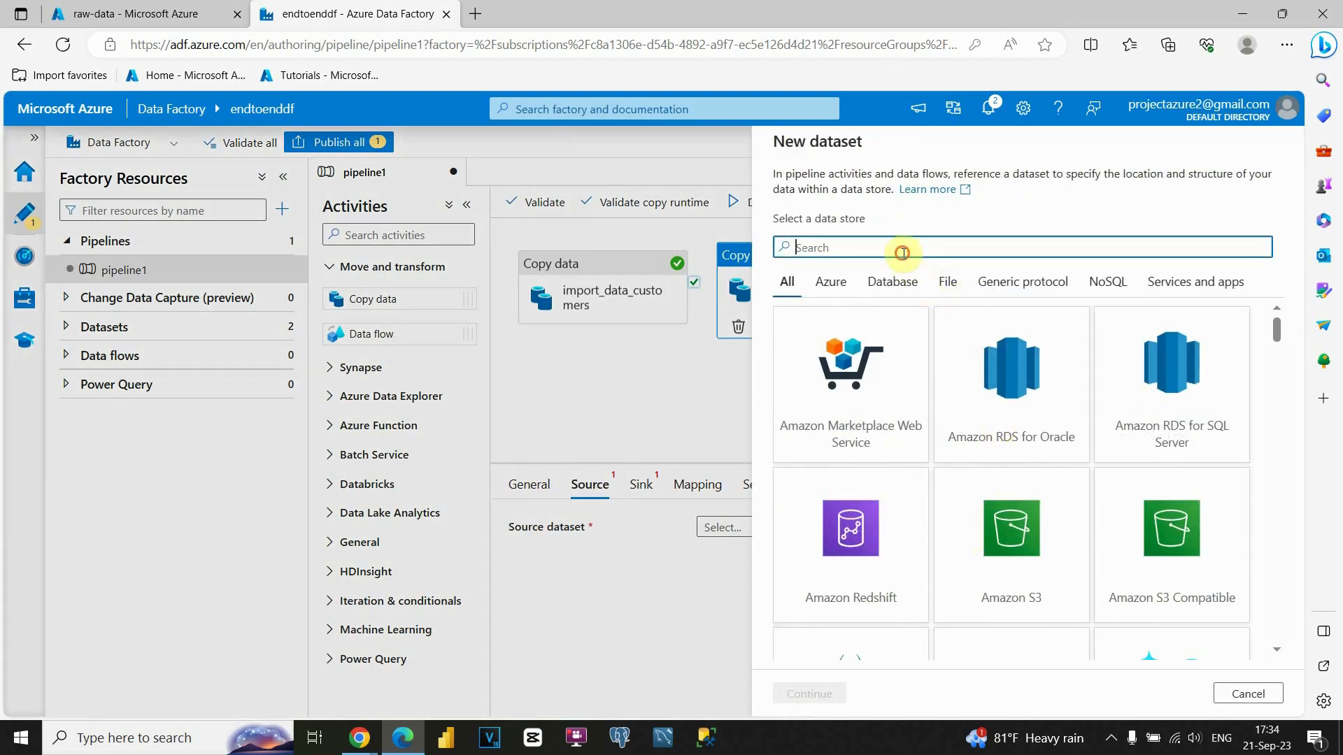
scroll(957, 358, "down", 2)
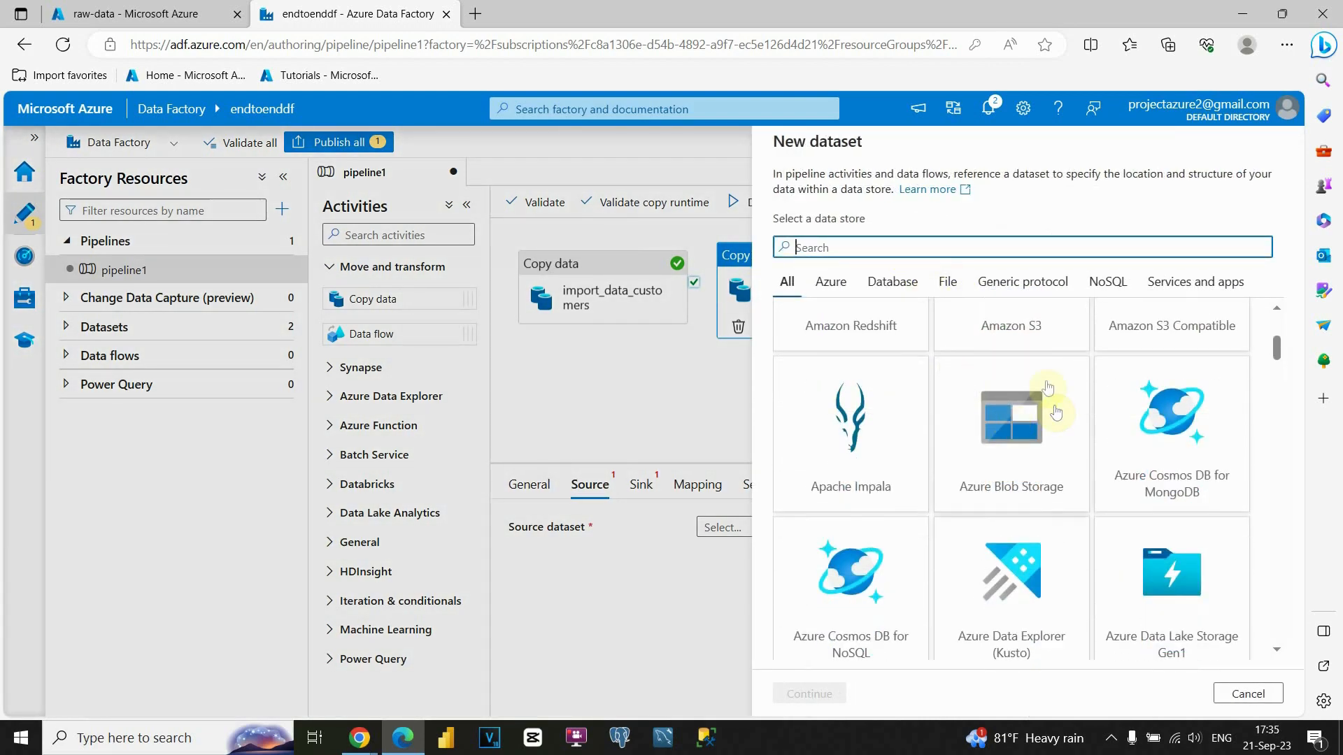
left_click(1026, 437)
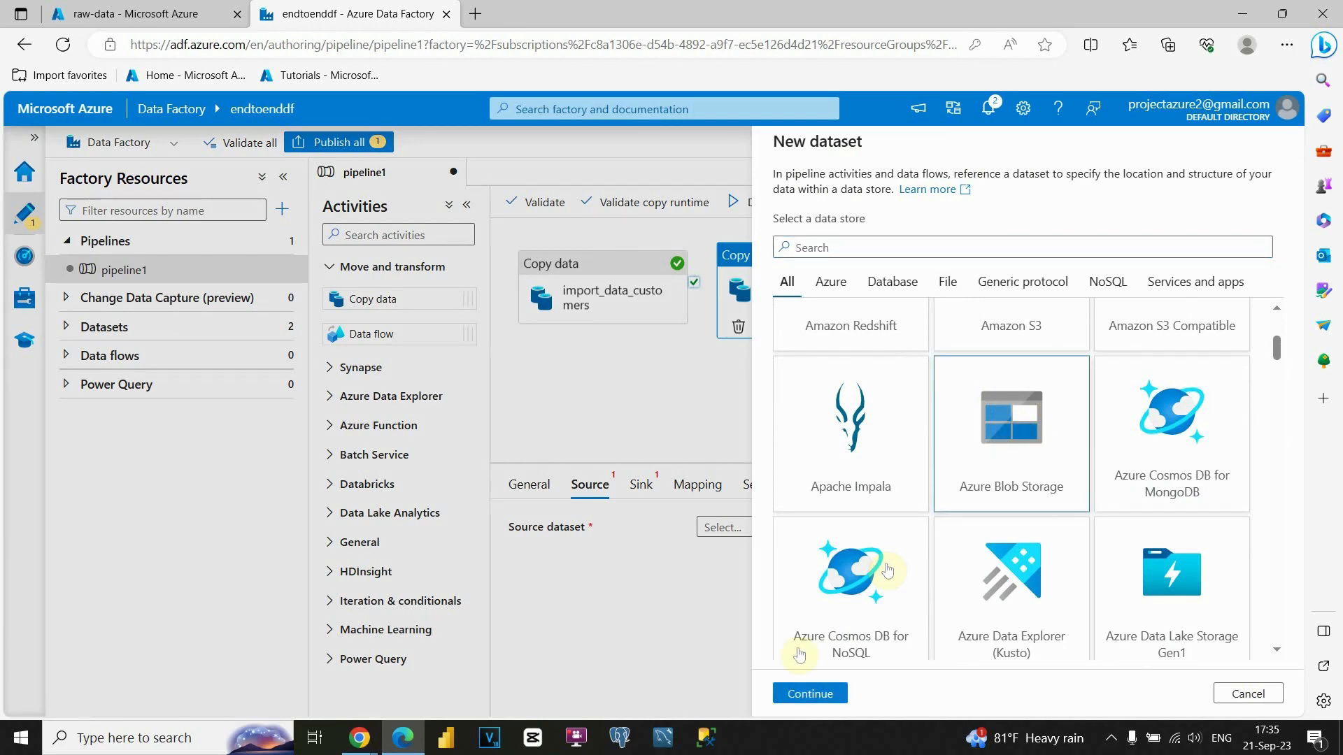
left_click(805, 693)
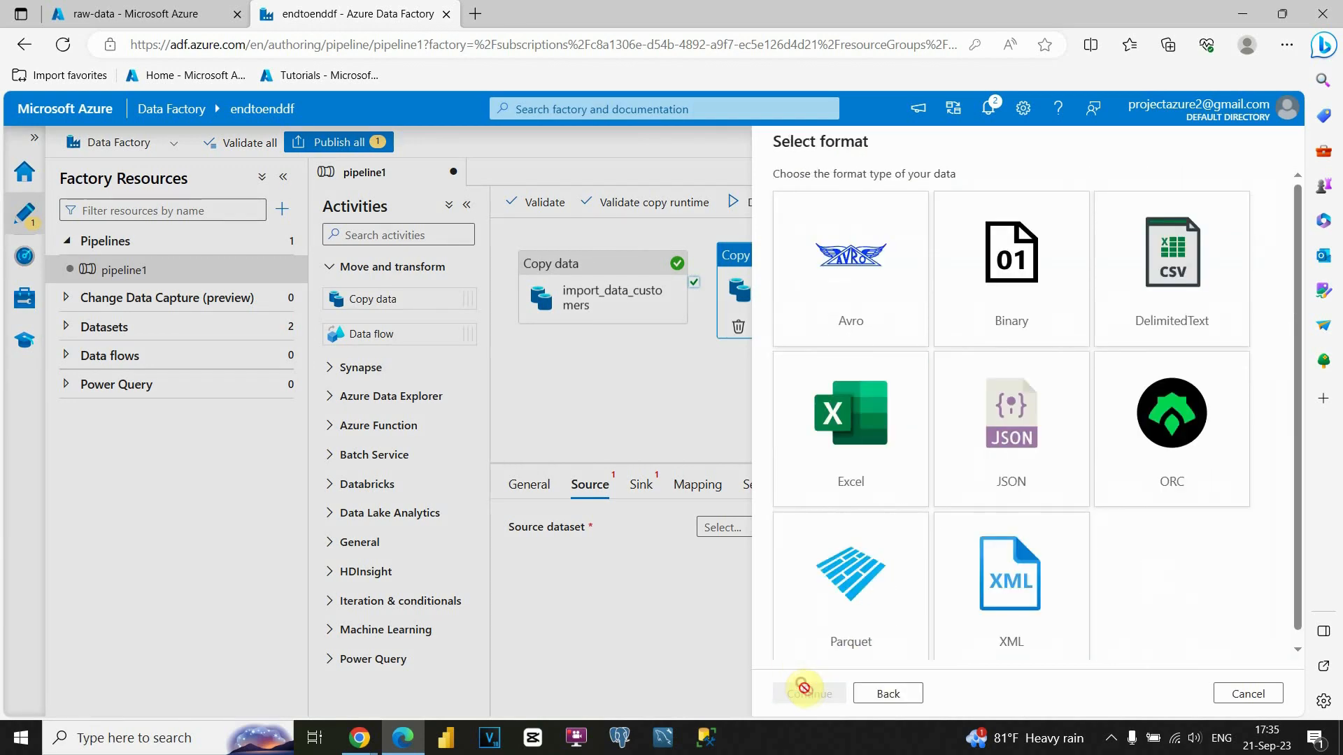
left_click(1199, 276)
left_click(812, 696)
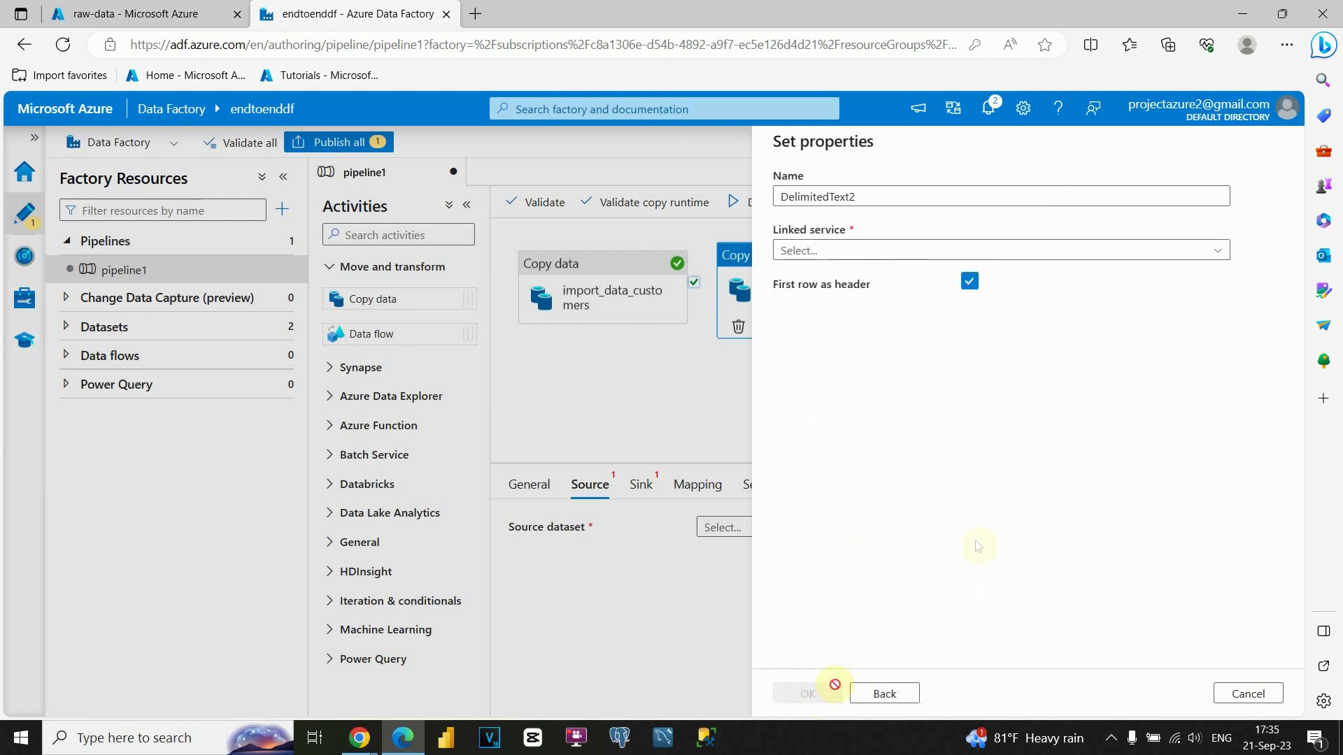
Point the dataset at staging-data/dim_payment_method.csv through the import_data1 linked service.
left_click(986, 251)
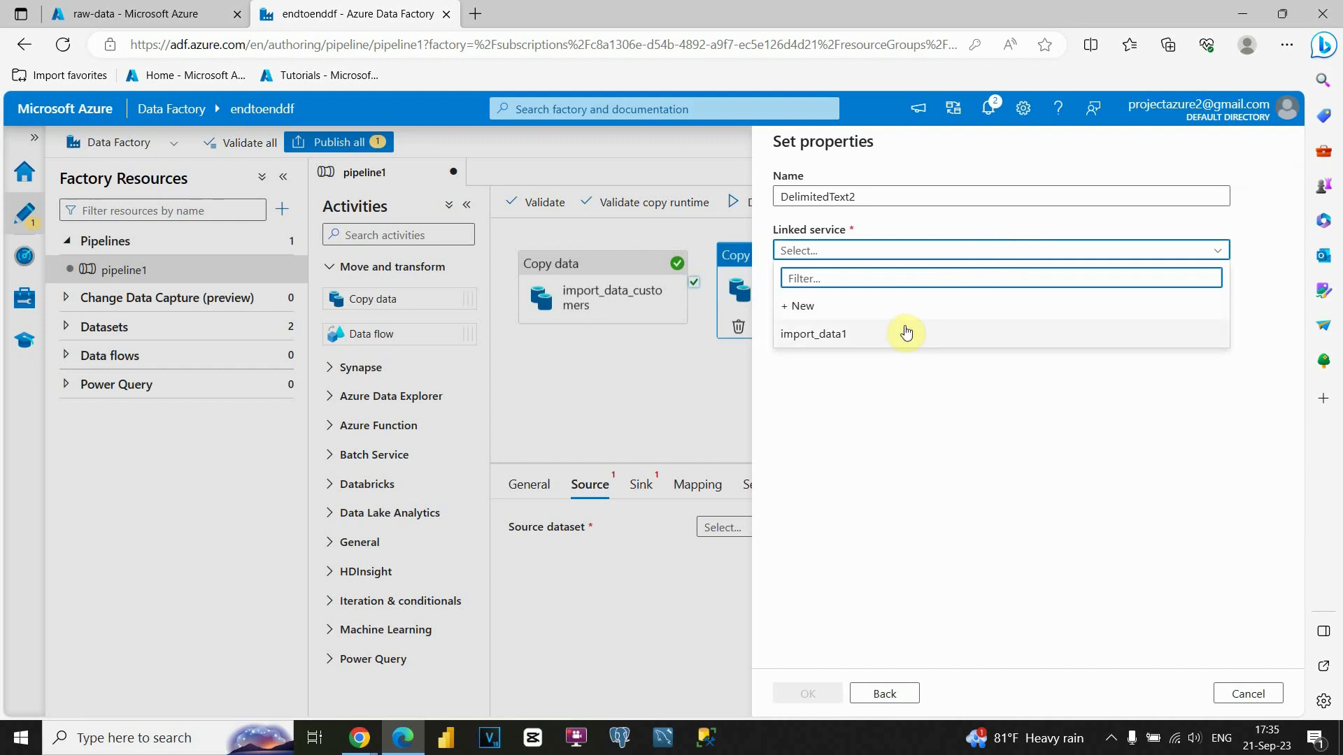
left_click(904, 333)
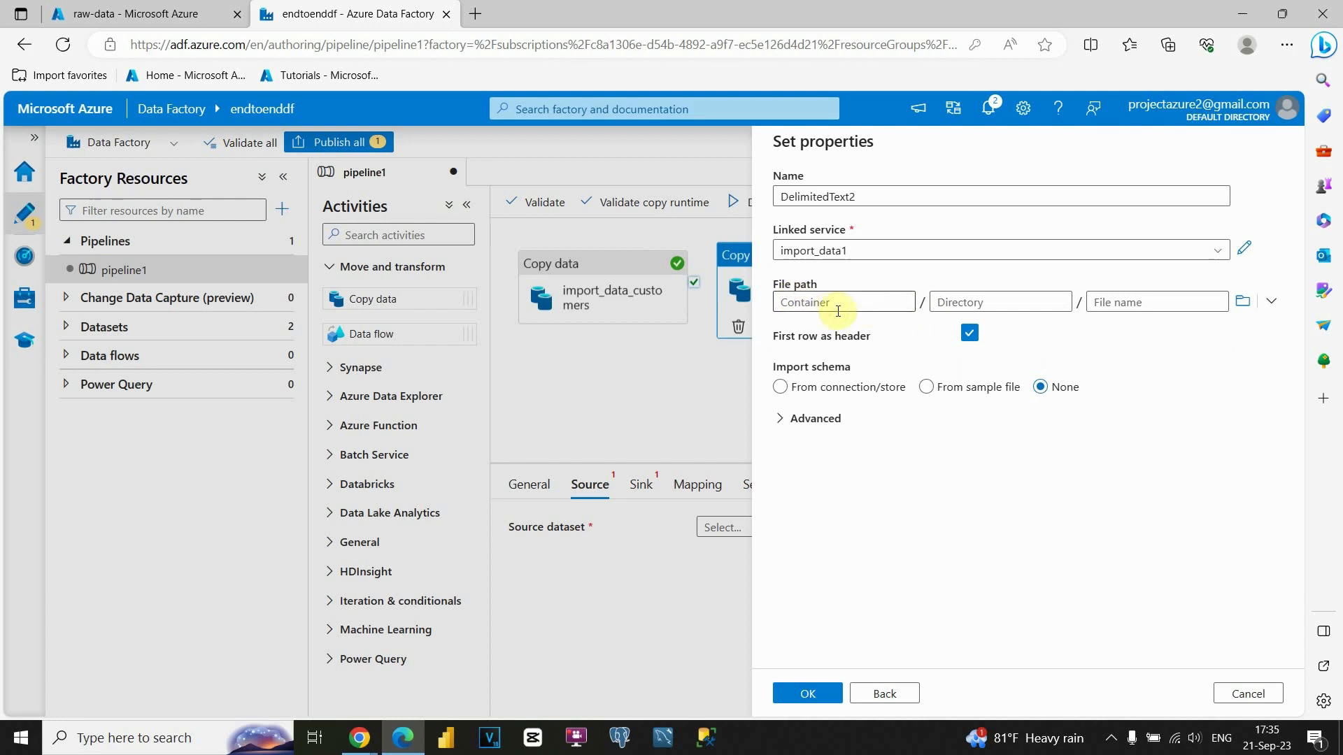
left_click(1243, 302)
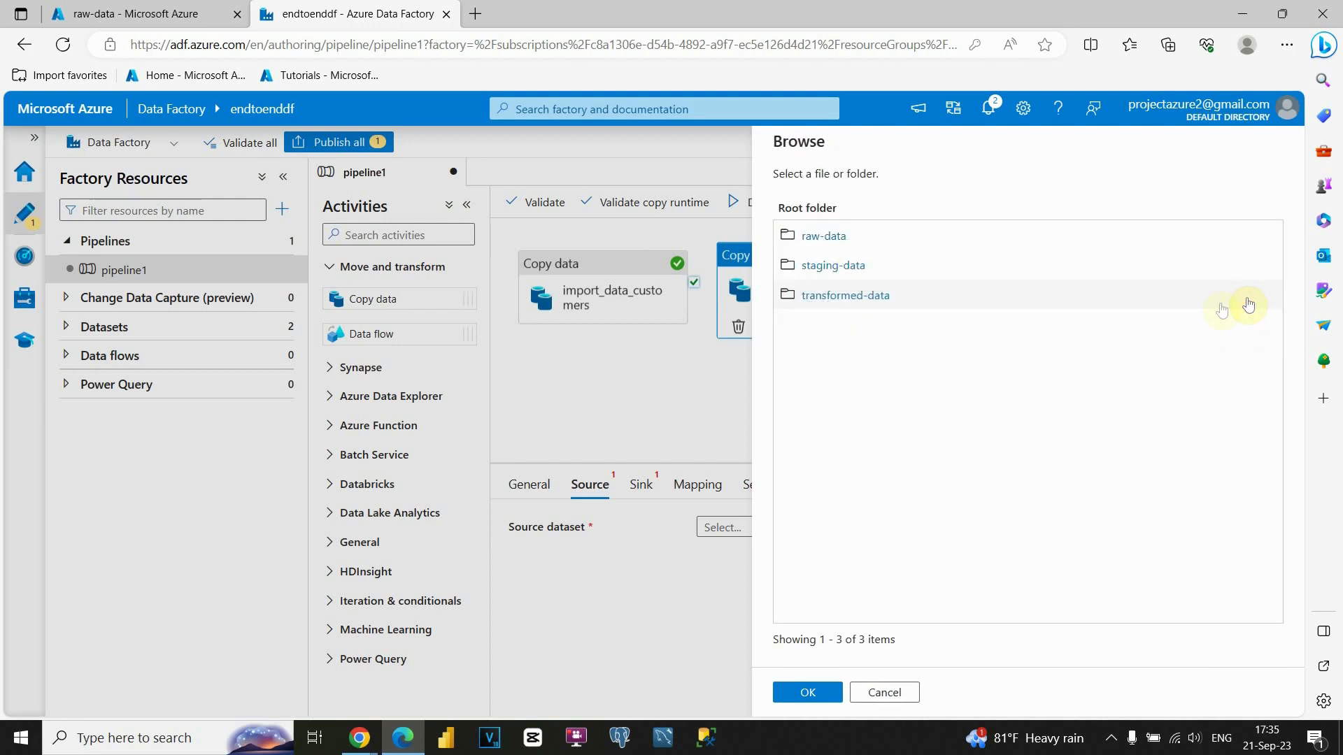
left_click(854, 266)
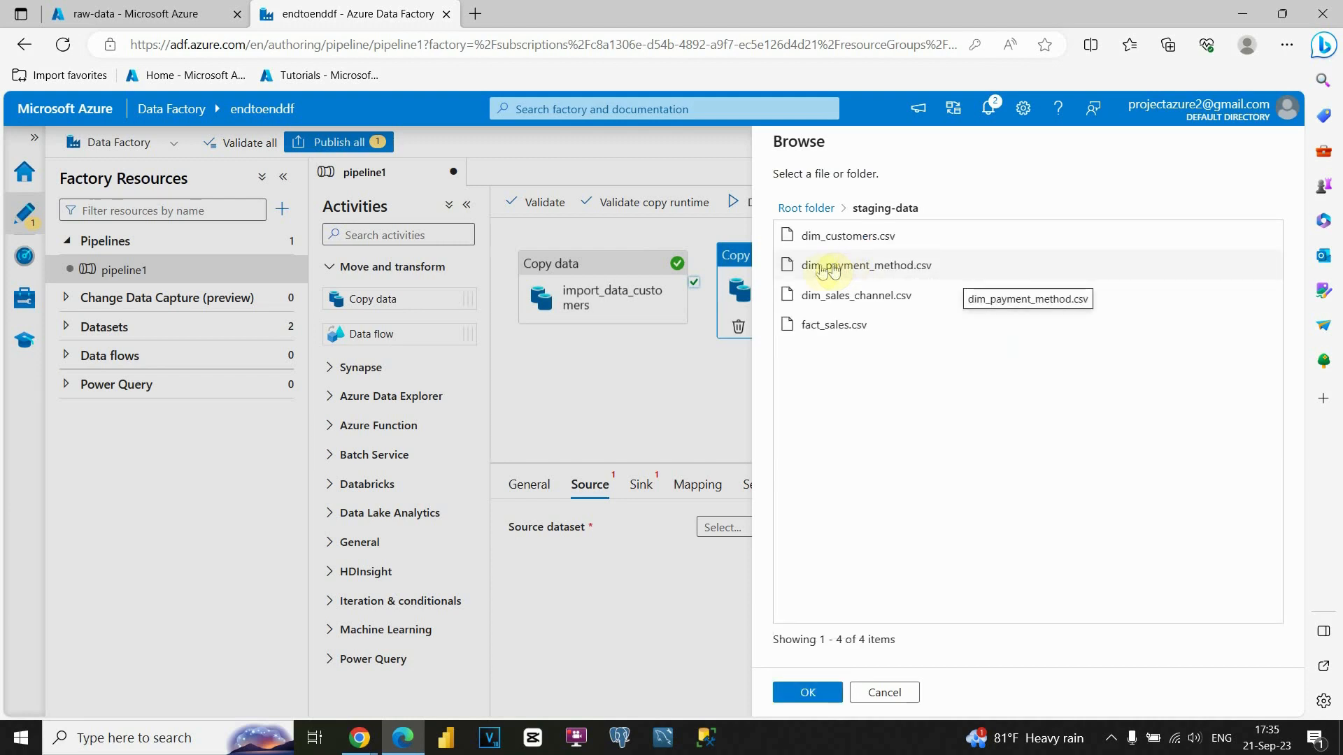
left_click(863, 267)
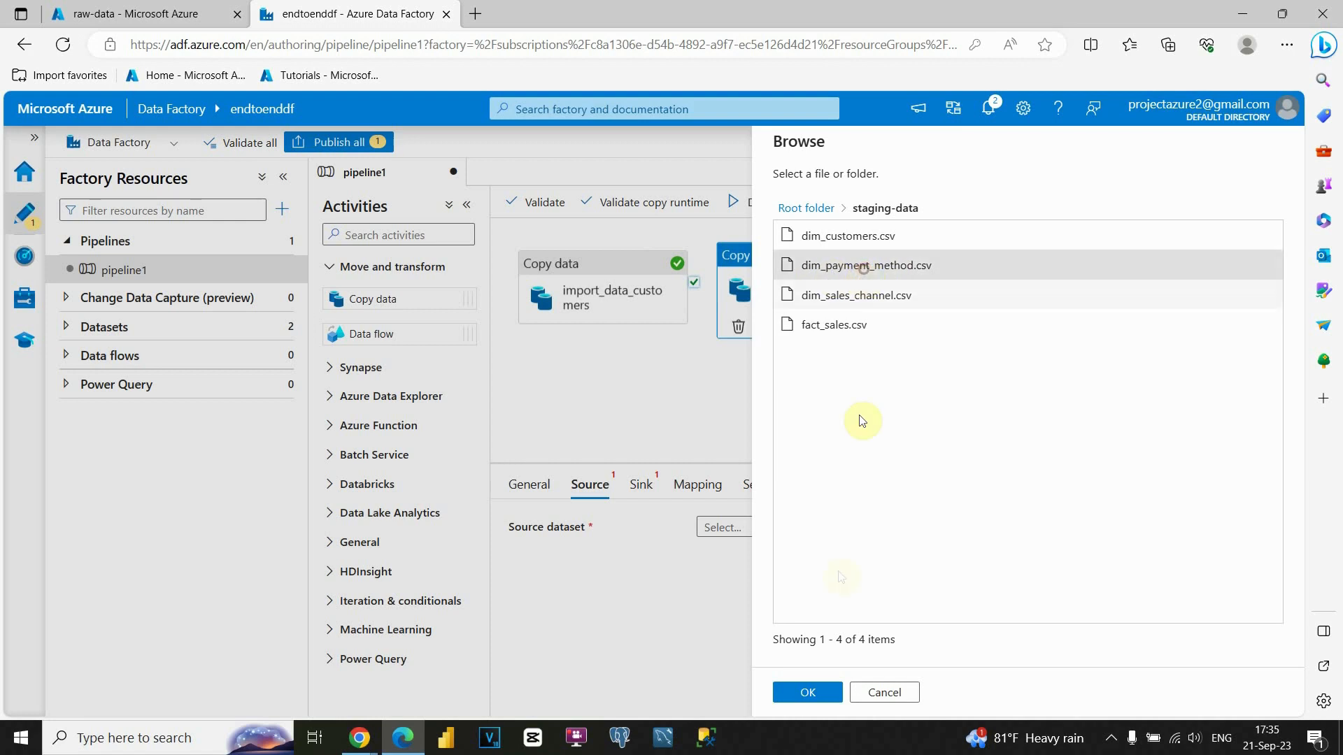
left_click(809, 695)
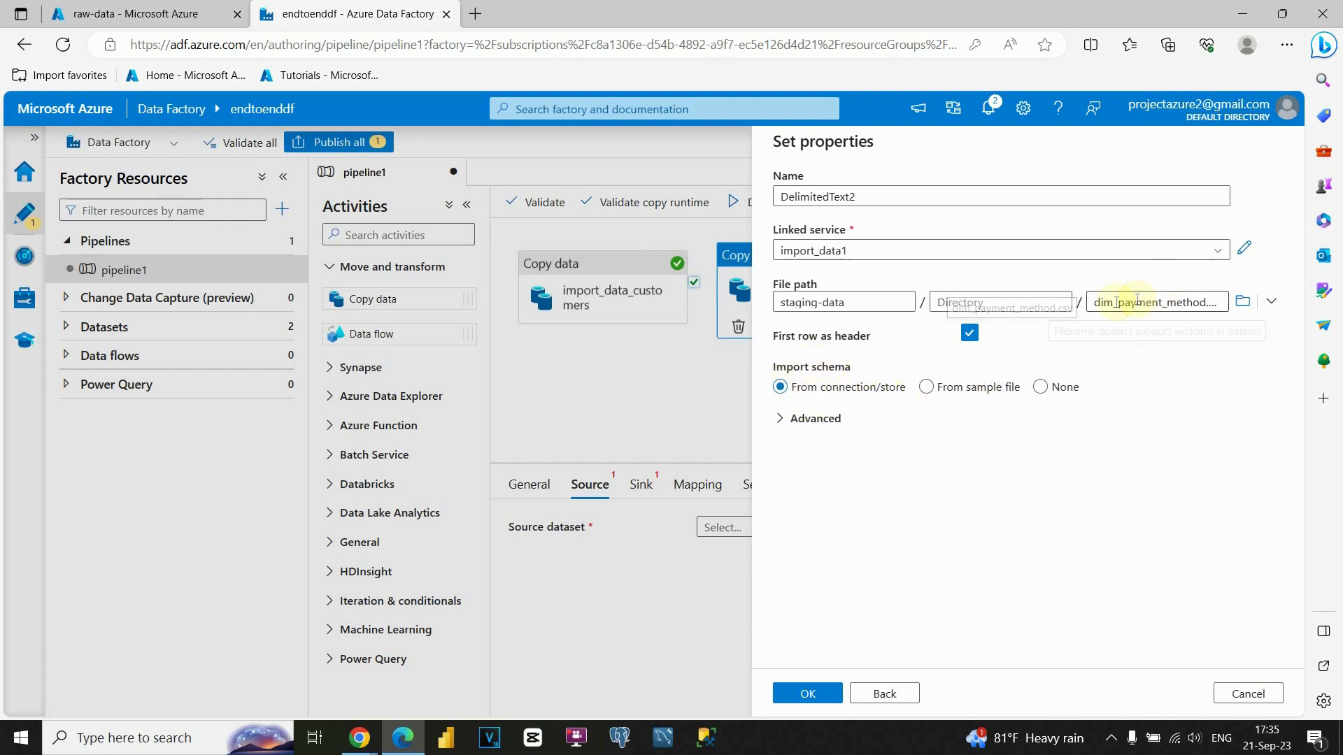
left_click(806, 693)
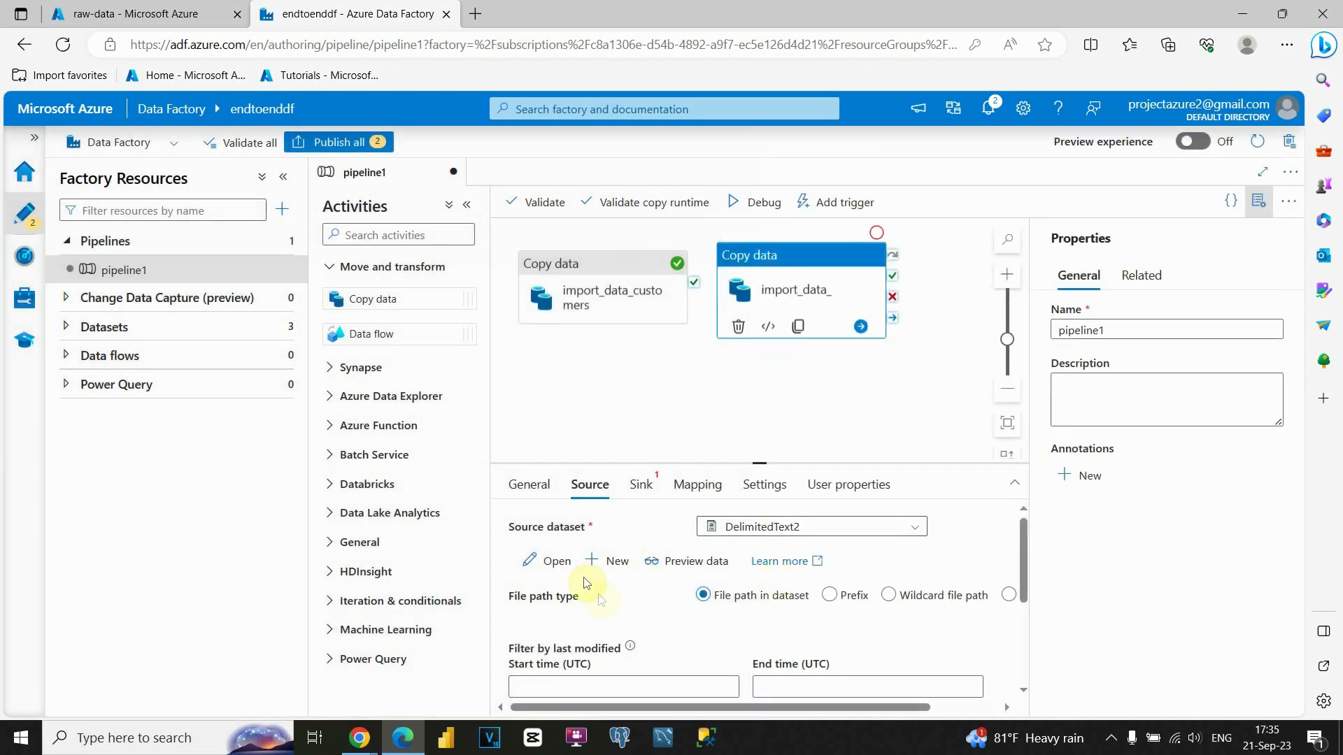
Preview the payment-method source rows, then name the activity import_data_payment_method.
left_click(690, 561)
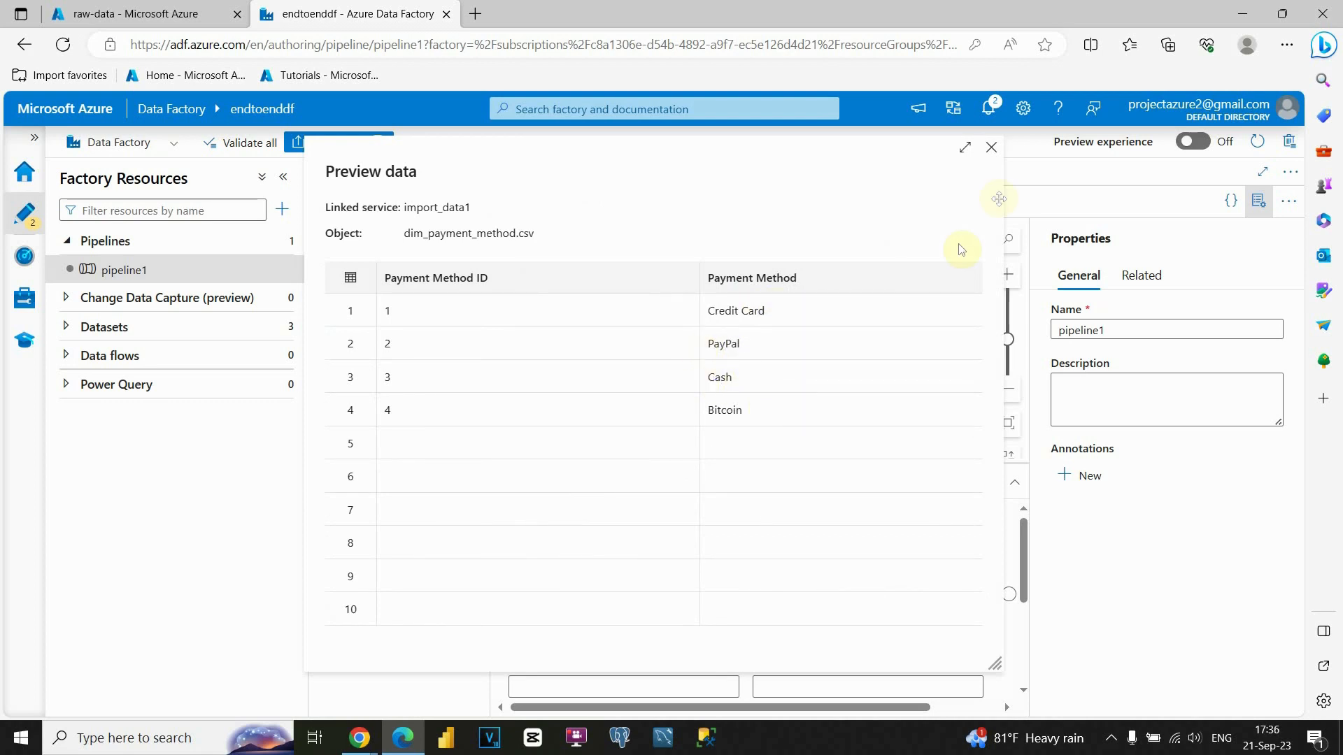
left_click(993, 151)
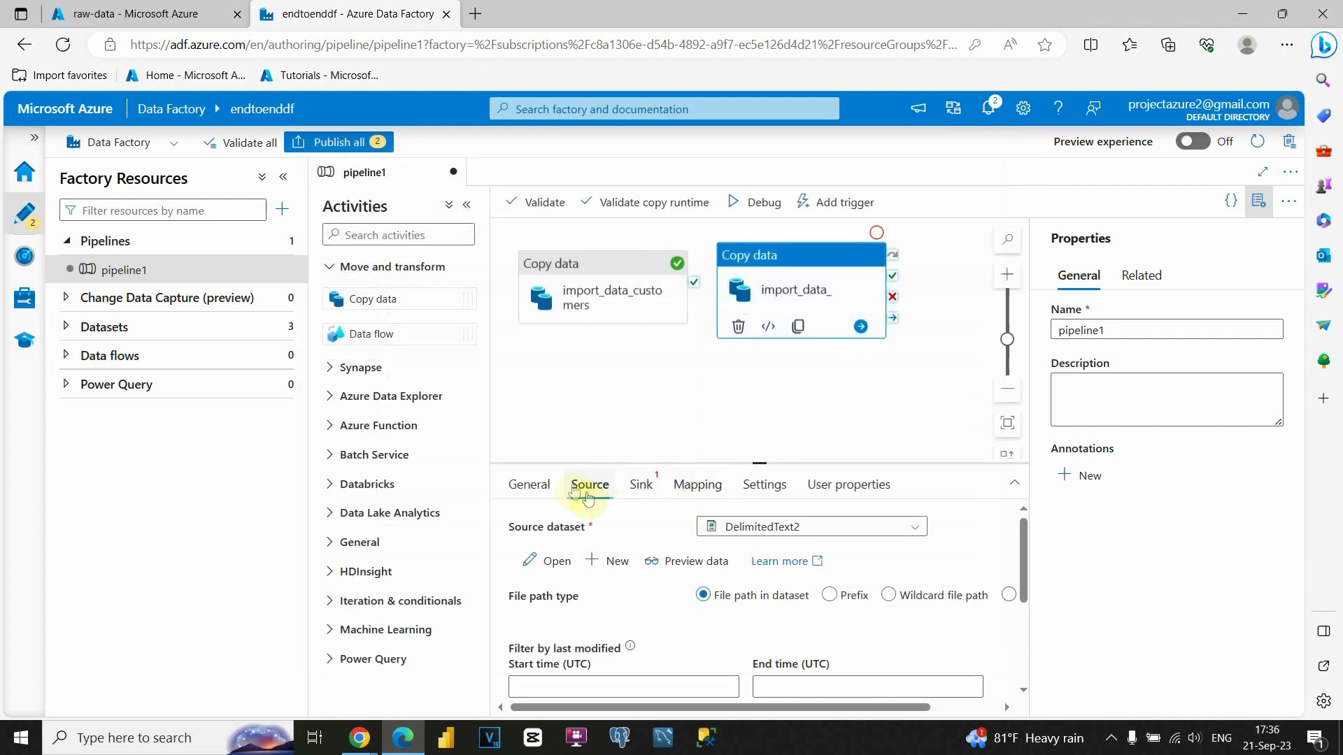
left_click(528, 484)
left_click(794, 524)
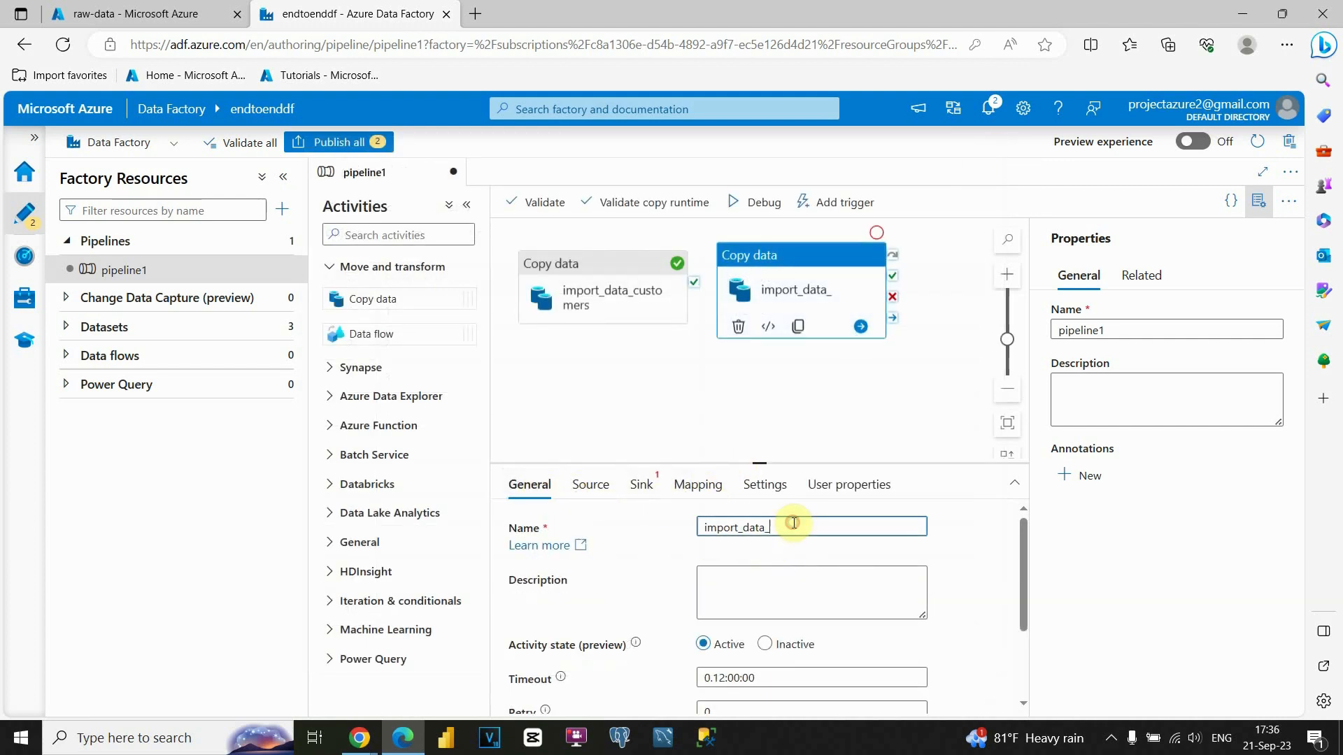
type("payment_method")
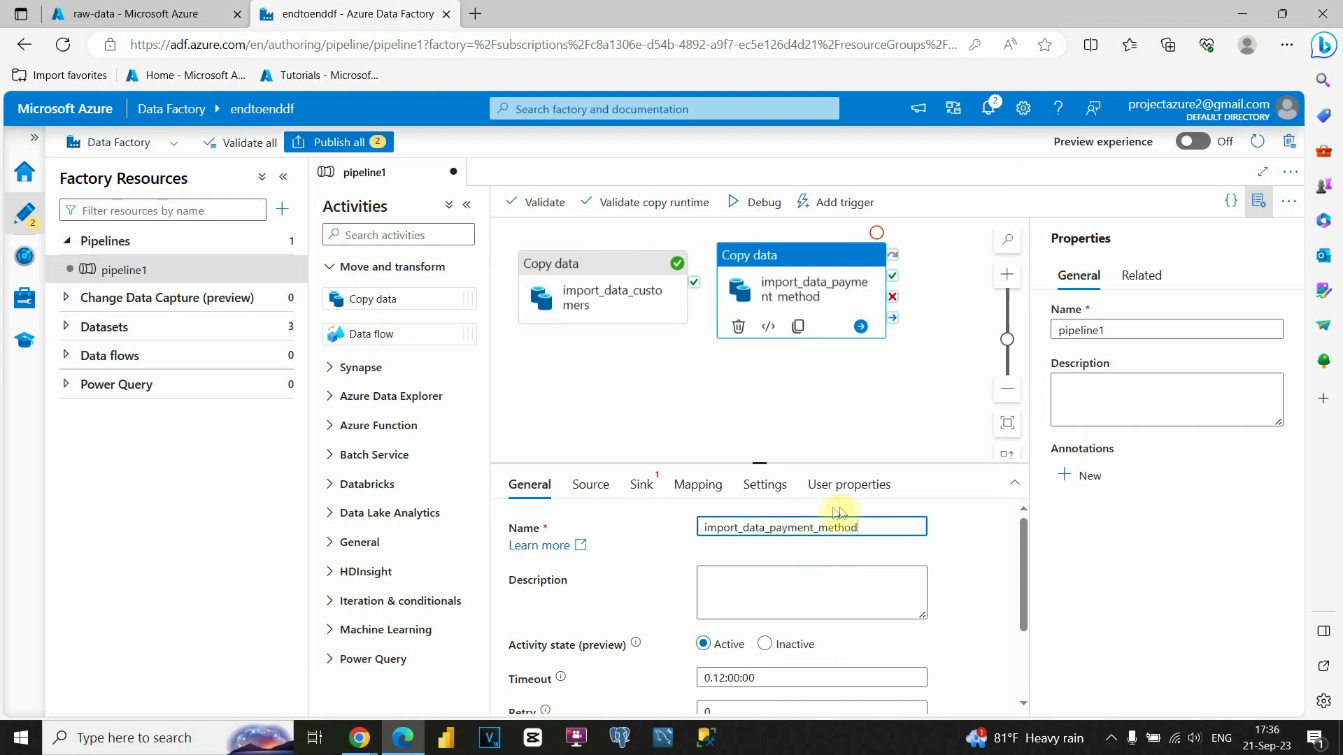
left_click(760, 394)
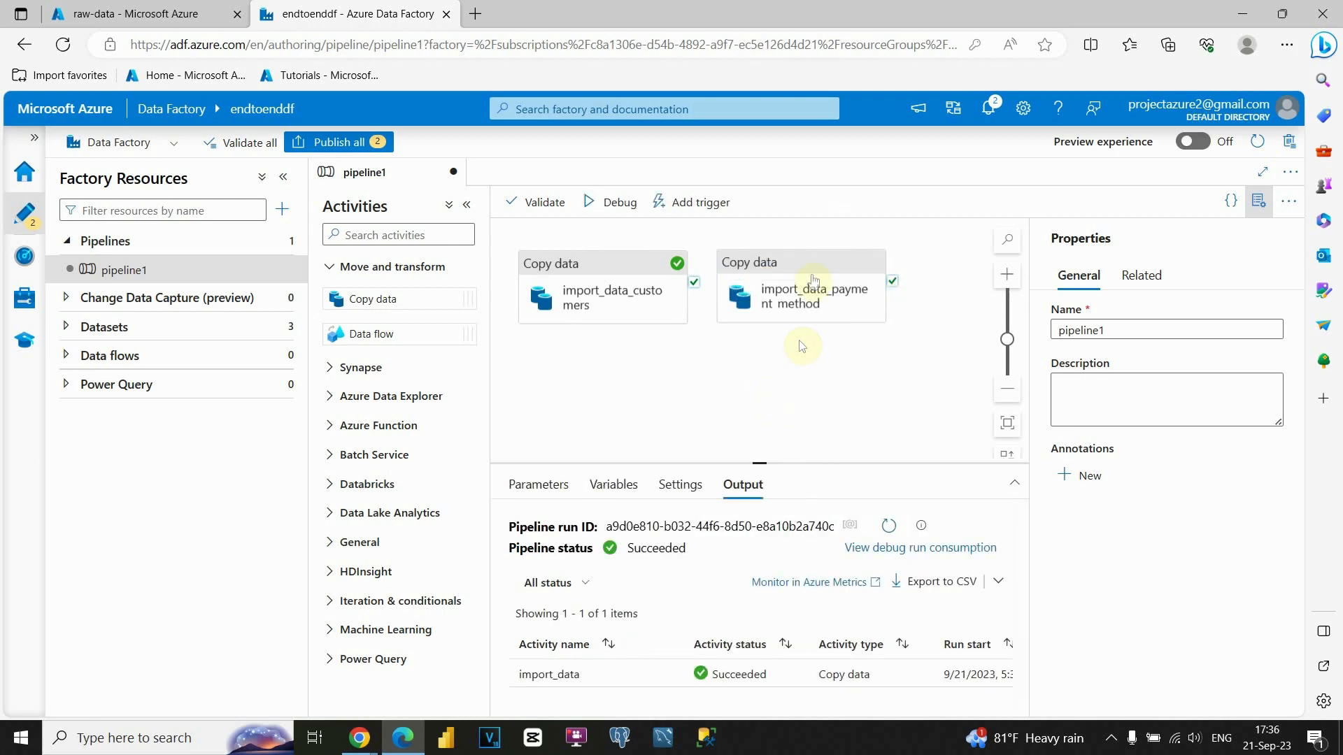
left_click(805, 269)
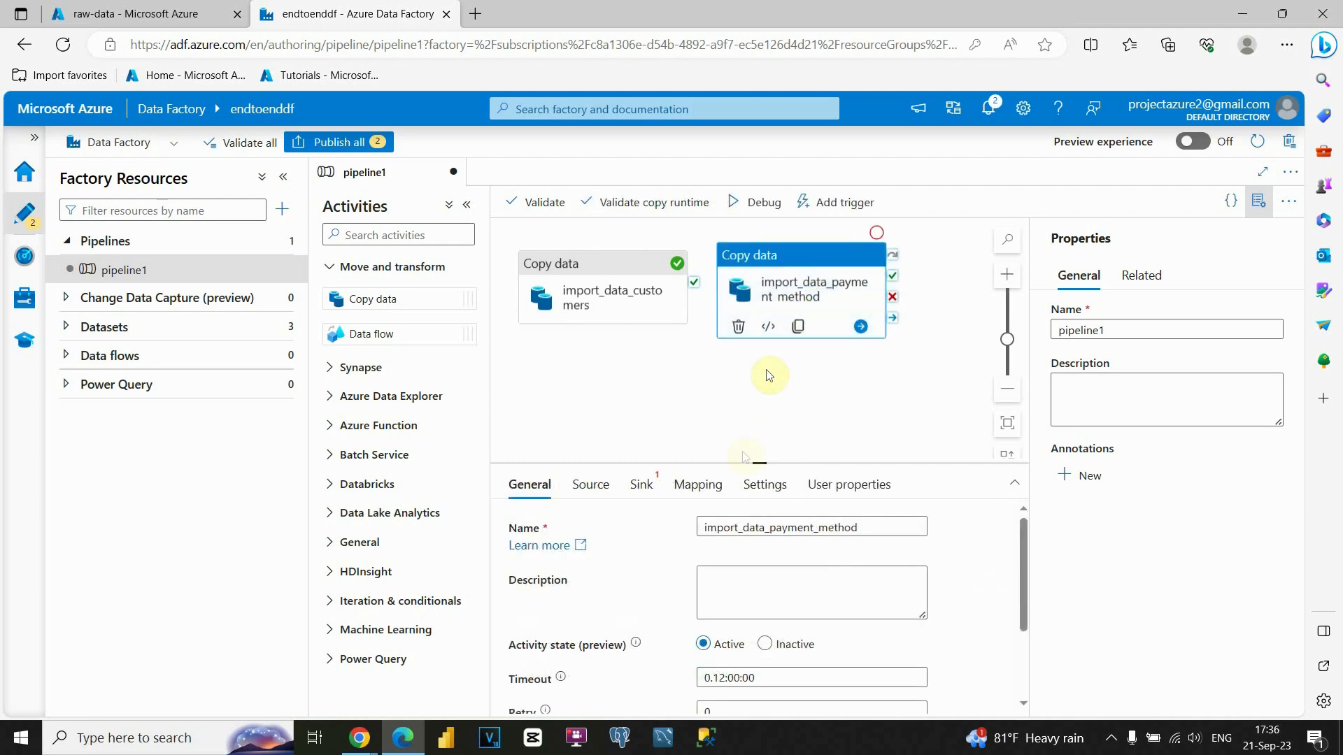
Start a new Azure Blob Storage DelimitedText sink dataset for import_data_payment_method.
left_click(640, 487)
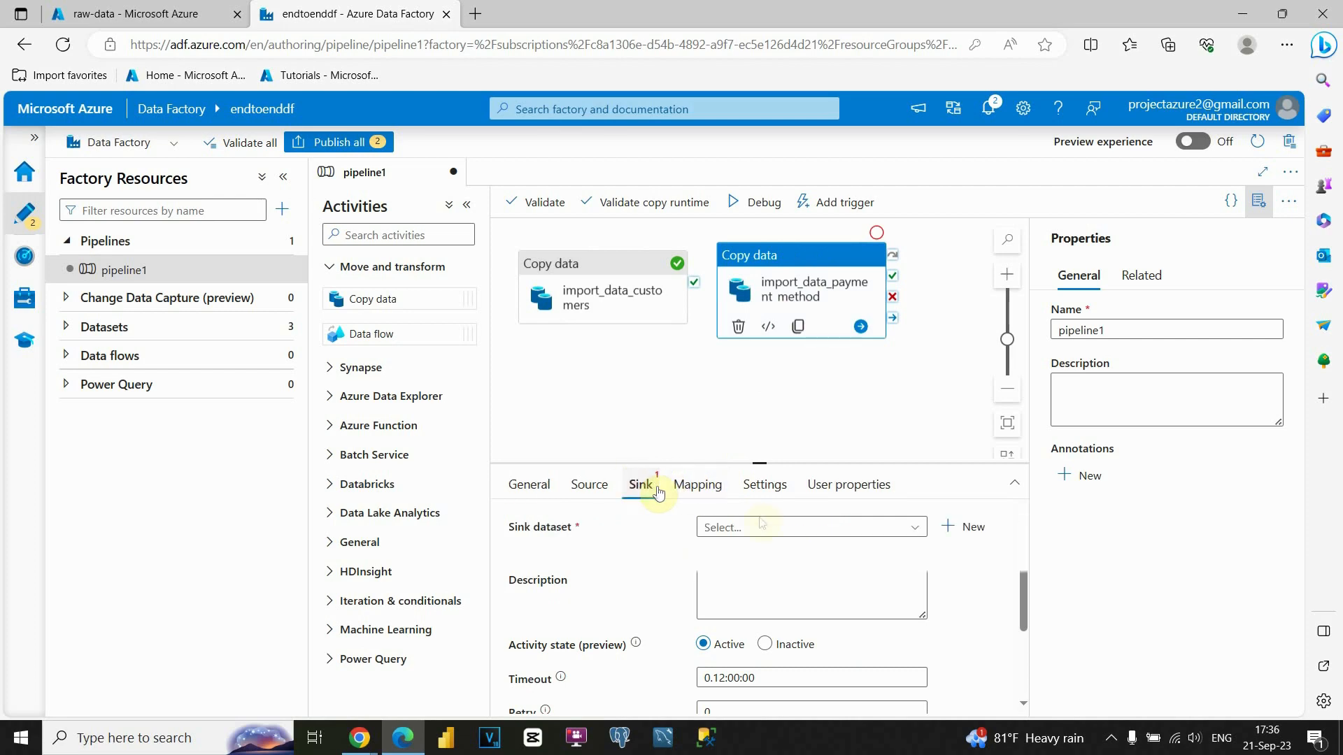
left_click(962, 529)
left_click(860, 377)
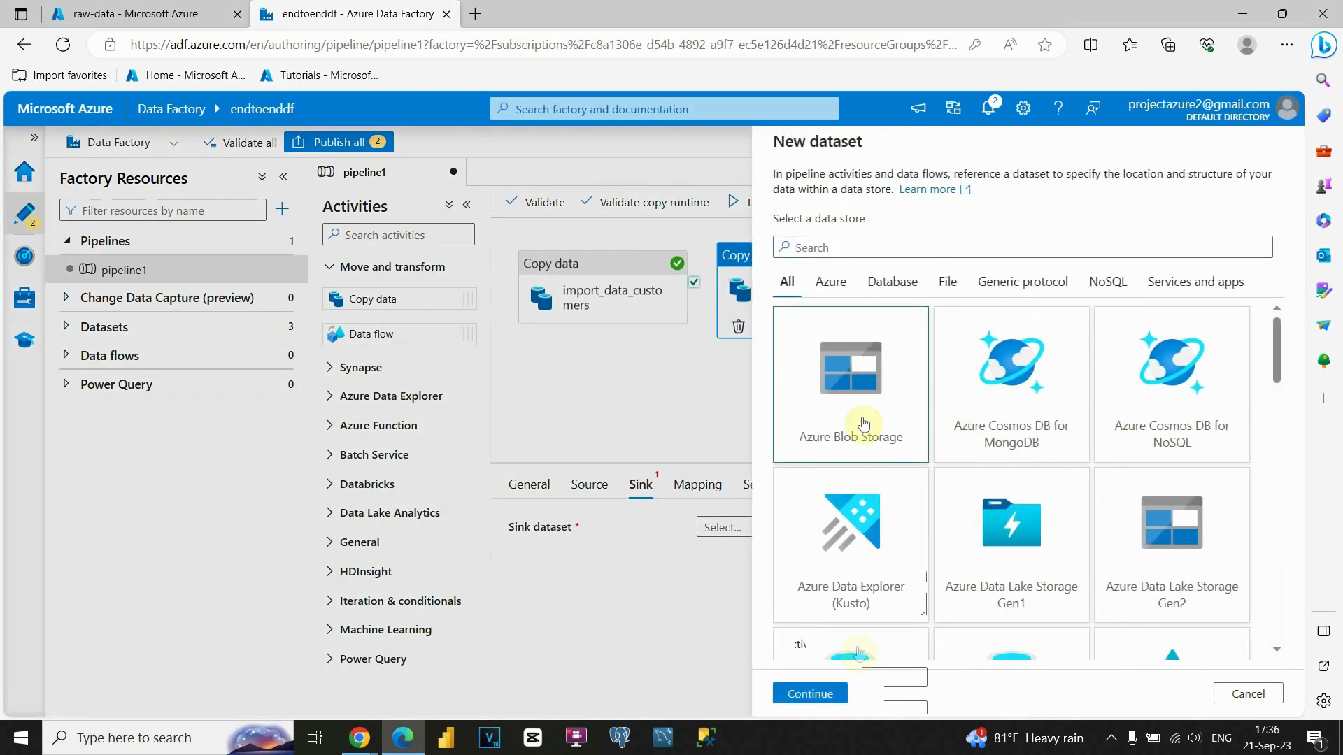
left_click(833, 681)
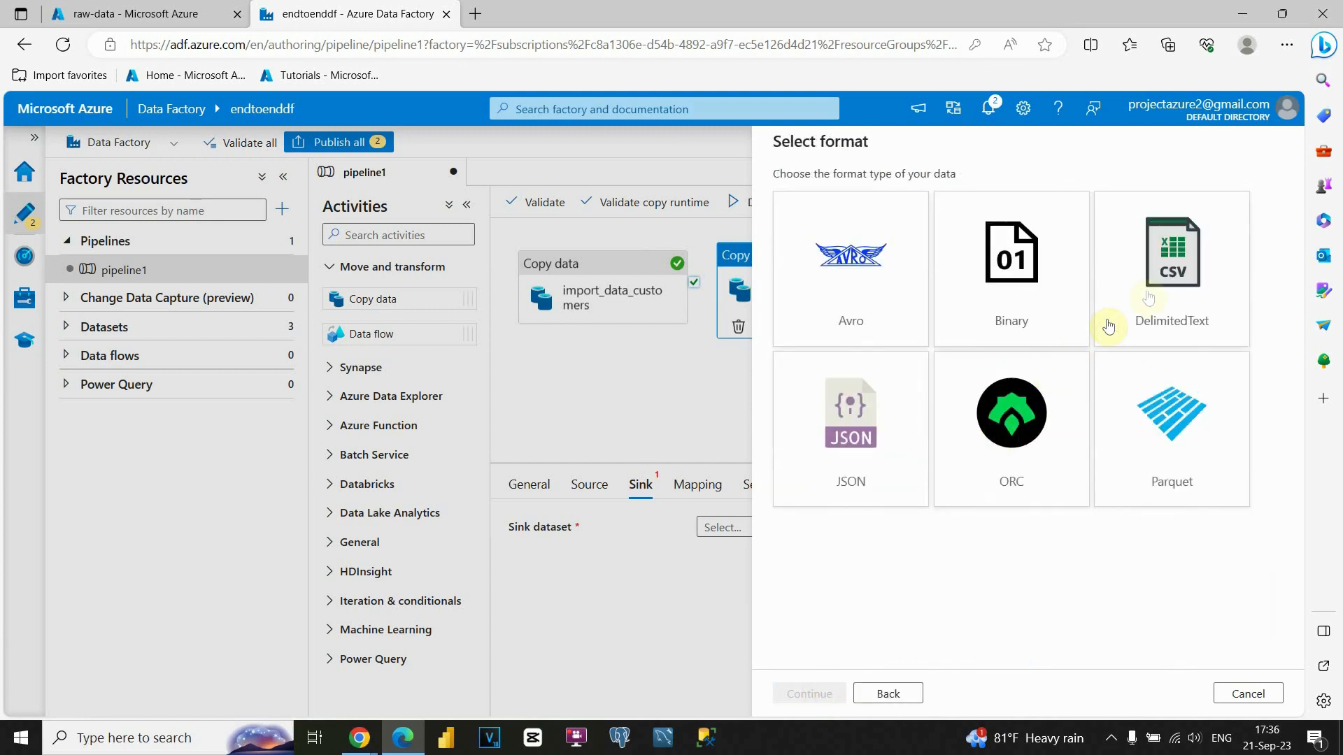
left_click(1163, 276)
left_click(808, 693)
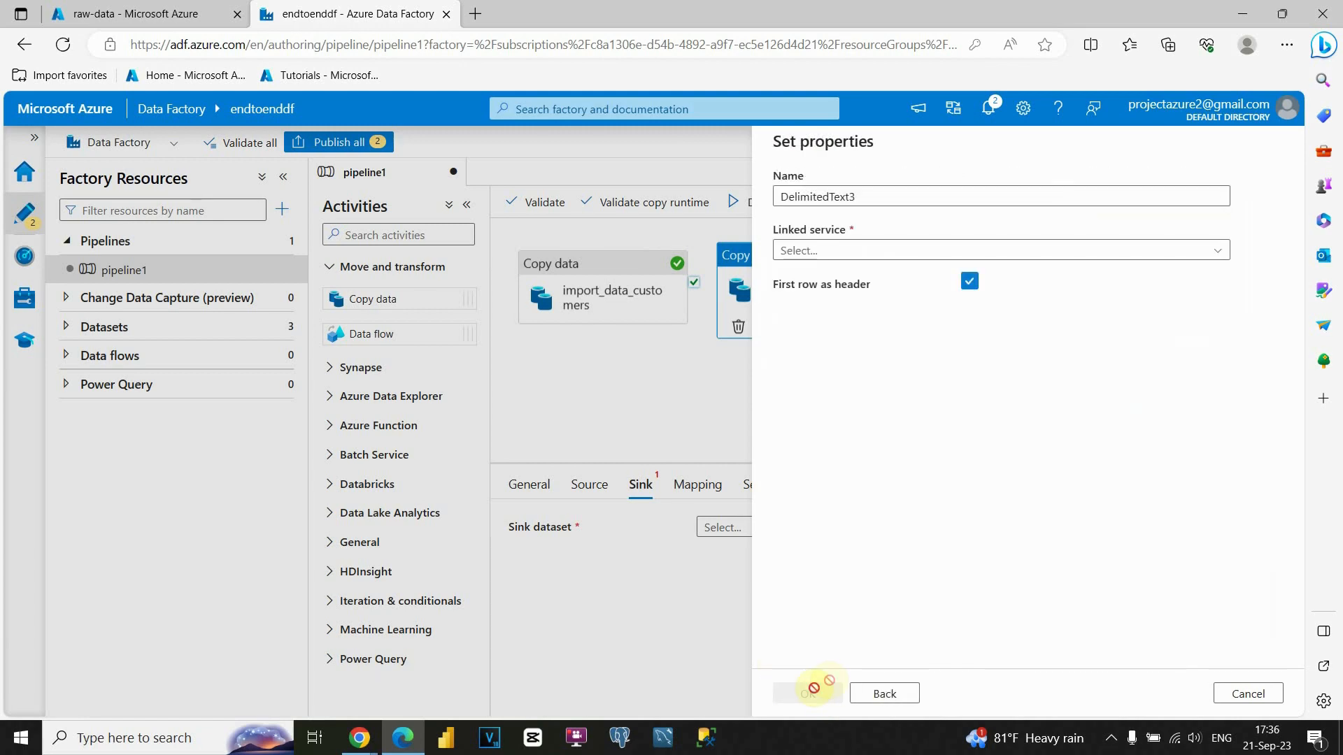
Set the sink to raw-data/dim_payment_method via import_data1 with Import schema None.
left_click(901, 251)
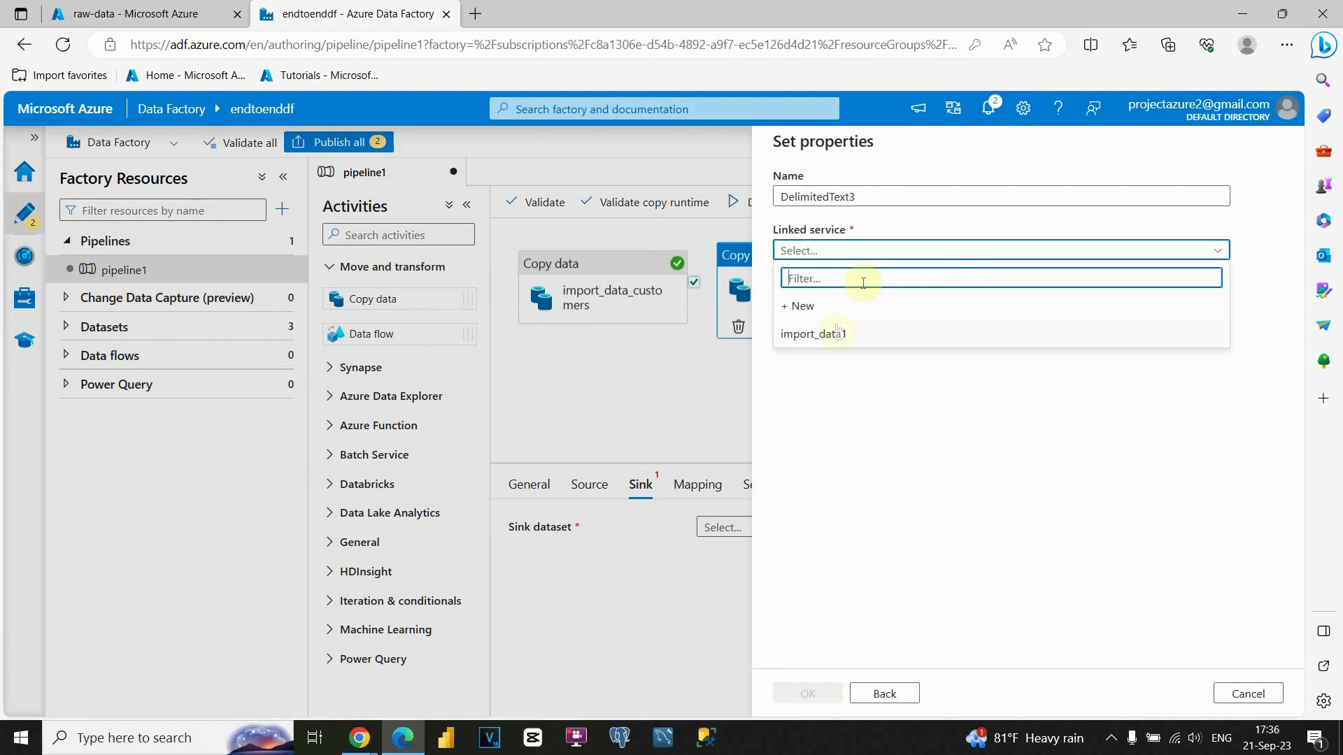
left_click(834, 333)
left_click(1242, 305)
left_click(825, 236)
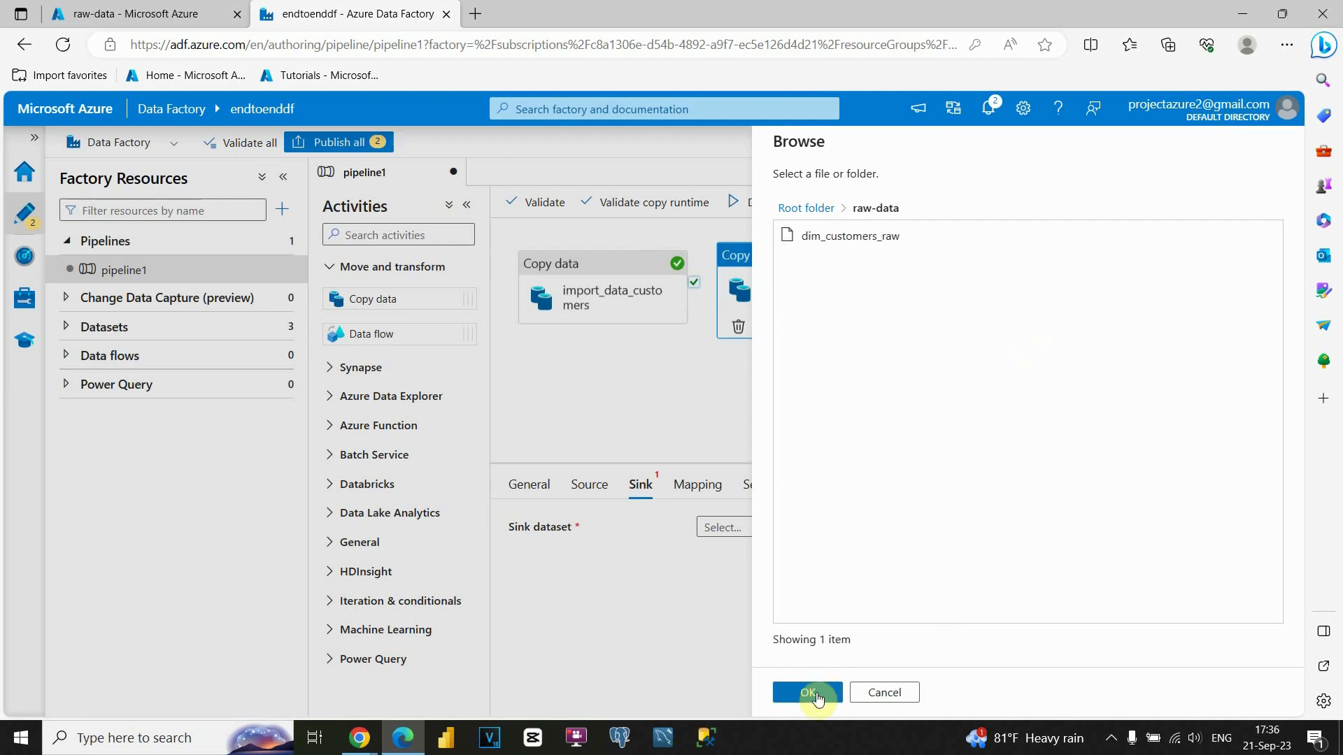
left_click(811, 693)
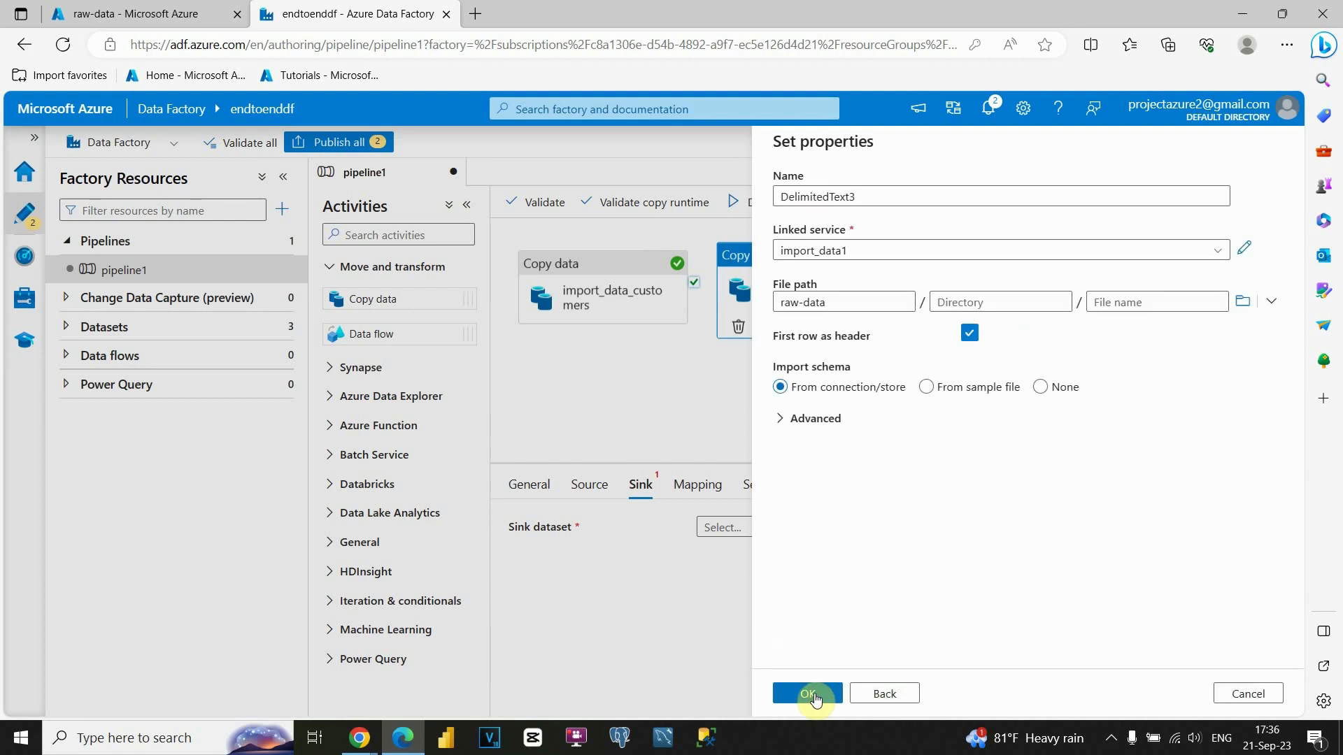
left_click(1136, 304)
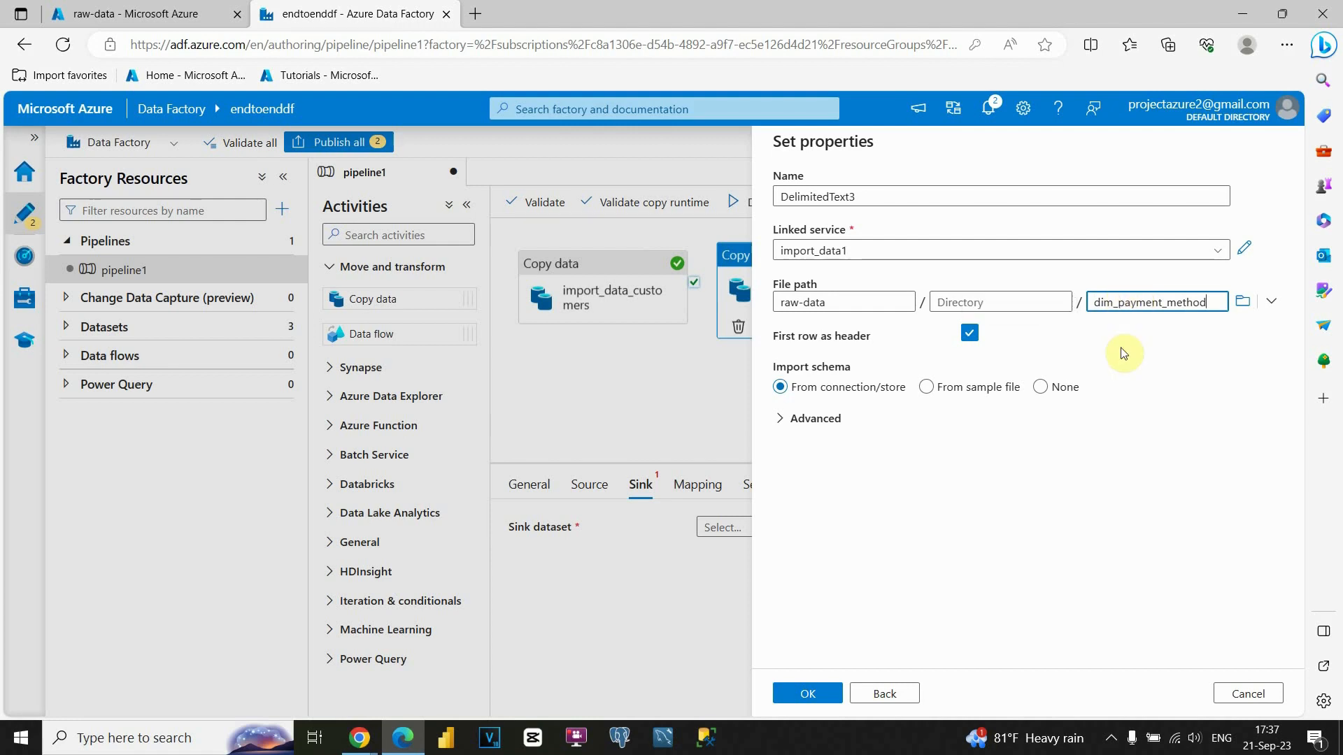
left_click(1038, 387)
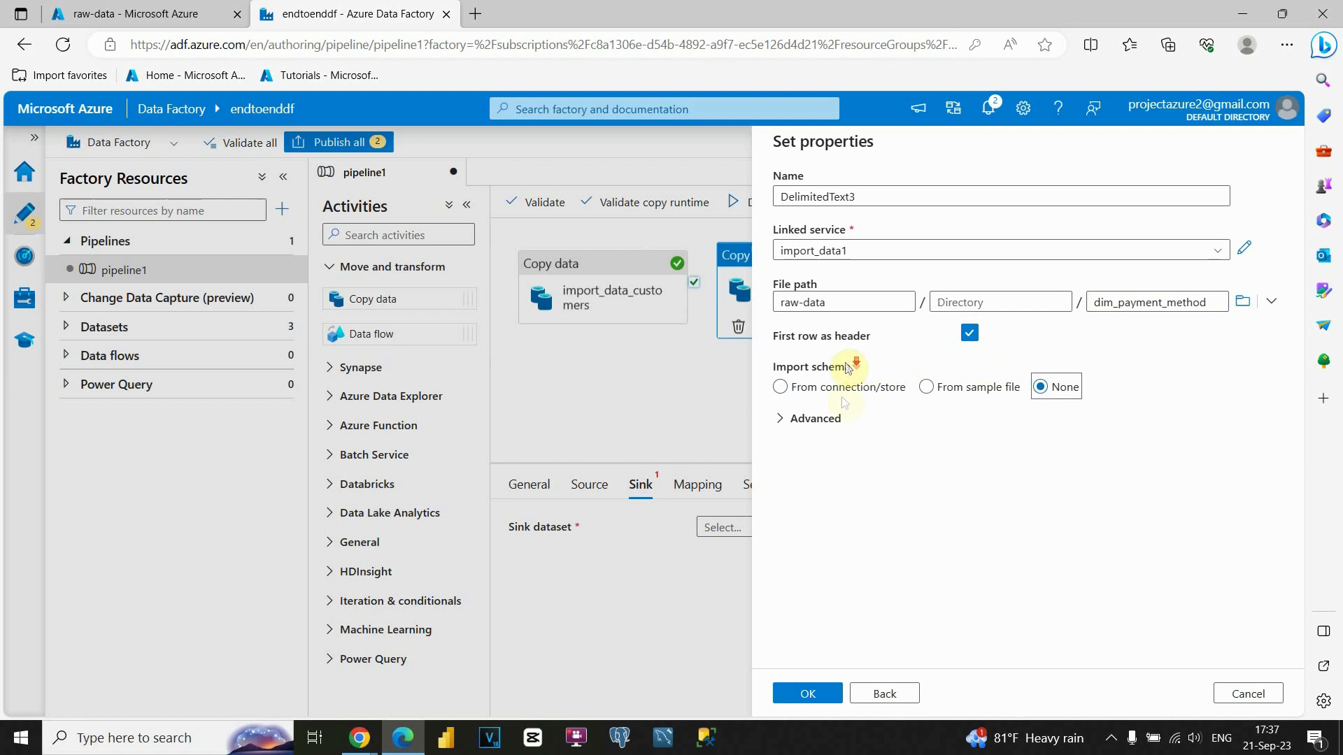
left_click(806, 691)
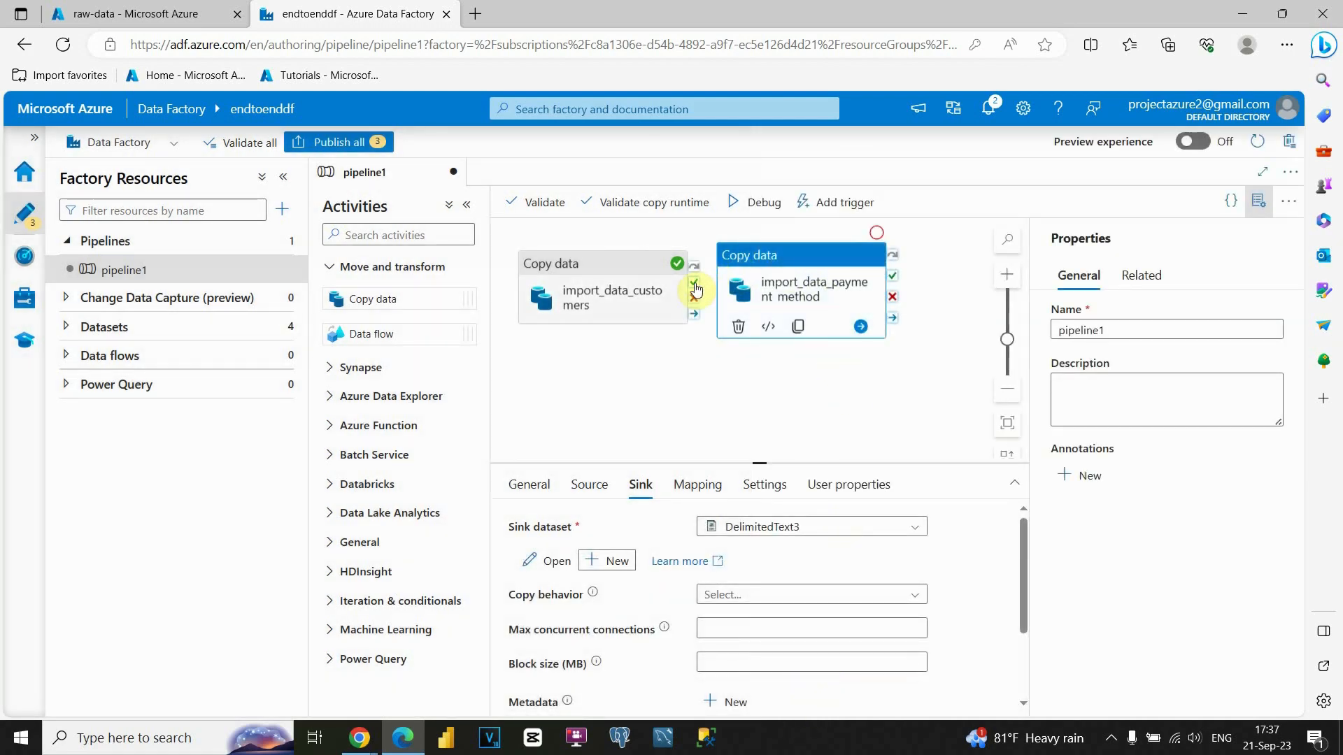
Connect import_data_customers' on-success output to import_data_payment_method.
left_click_drag(694, 288, 754, 348)
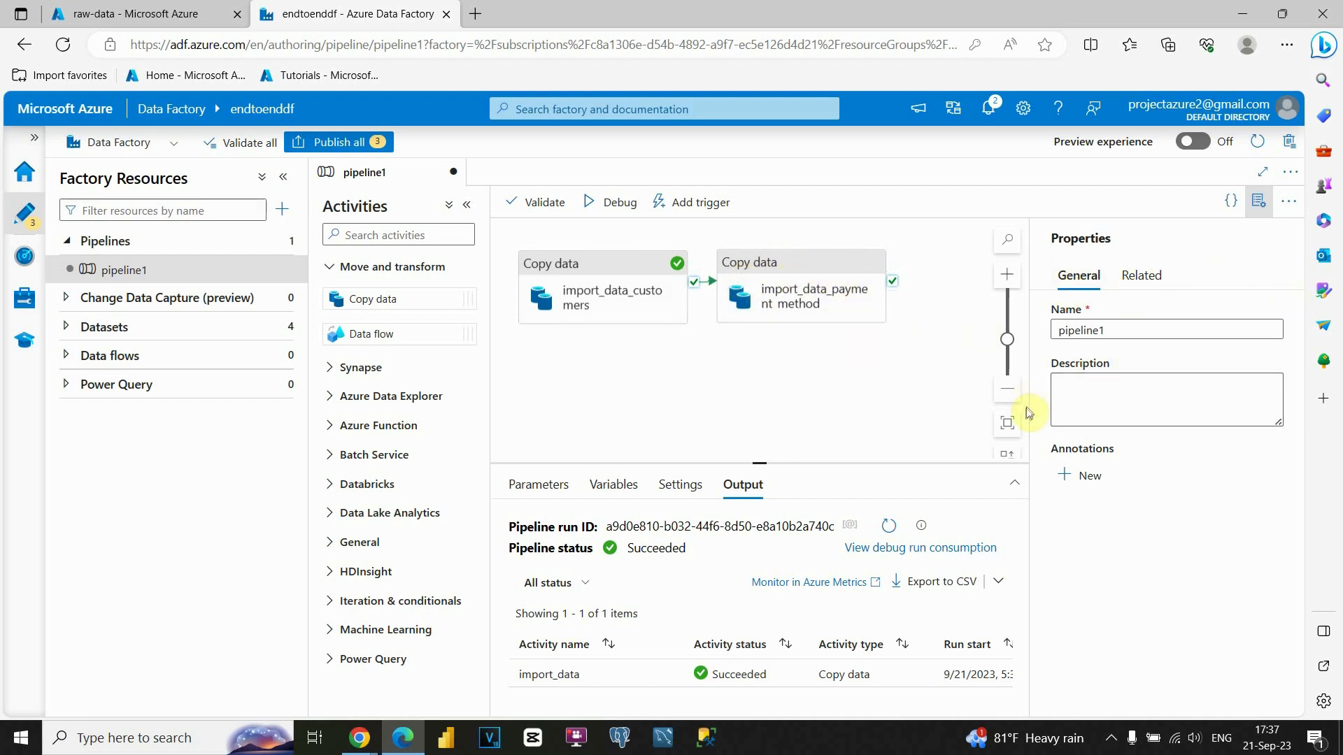
left_click(1011, 390)
Rearrange the existing activities and drop two new Copy data activities onto the canvas.
left_click(1011, 390)
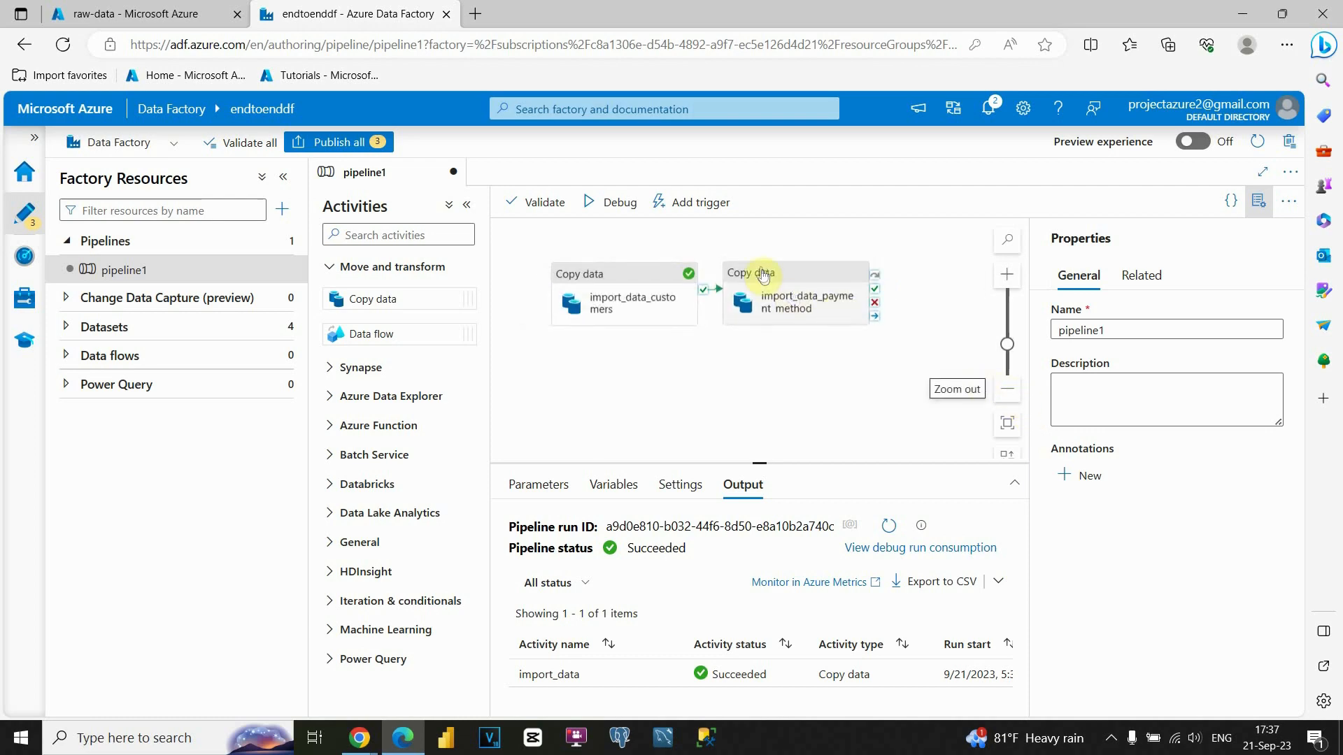
left_click_drag(760, 270, 718, 300)
left_click_drag(598, 248, 572, 295)
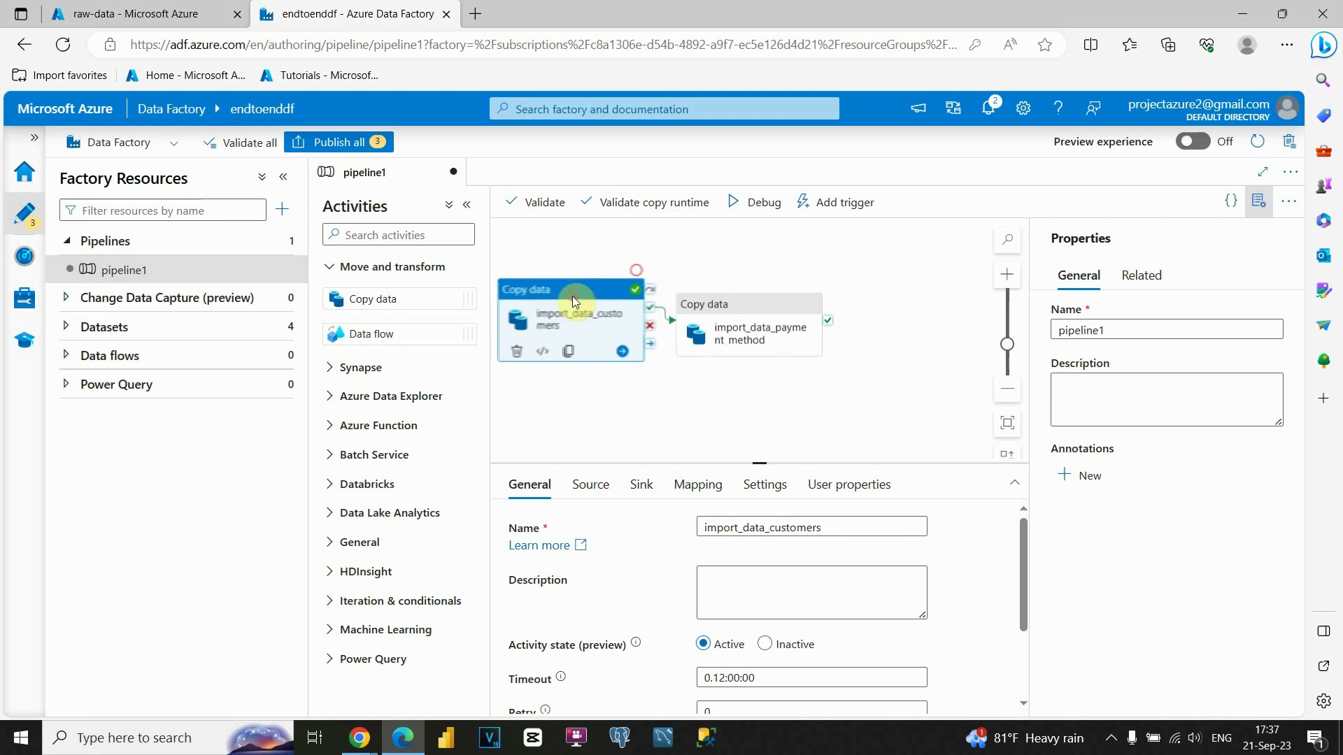
mouse_move(724, 307)
left_mouse_down()
mouse_move(706, 308)
mouse_move(720, 306)
left_mouse_up()
left_click(641, 376)
left_click(638, 395)
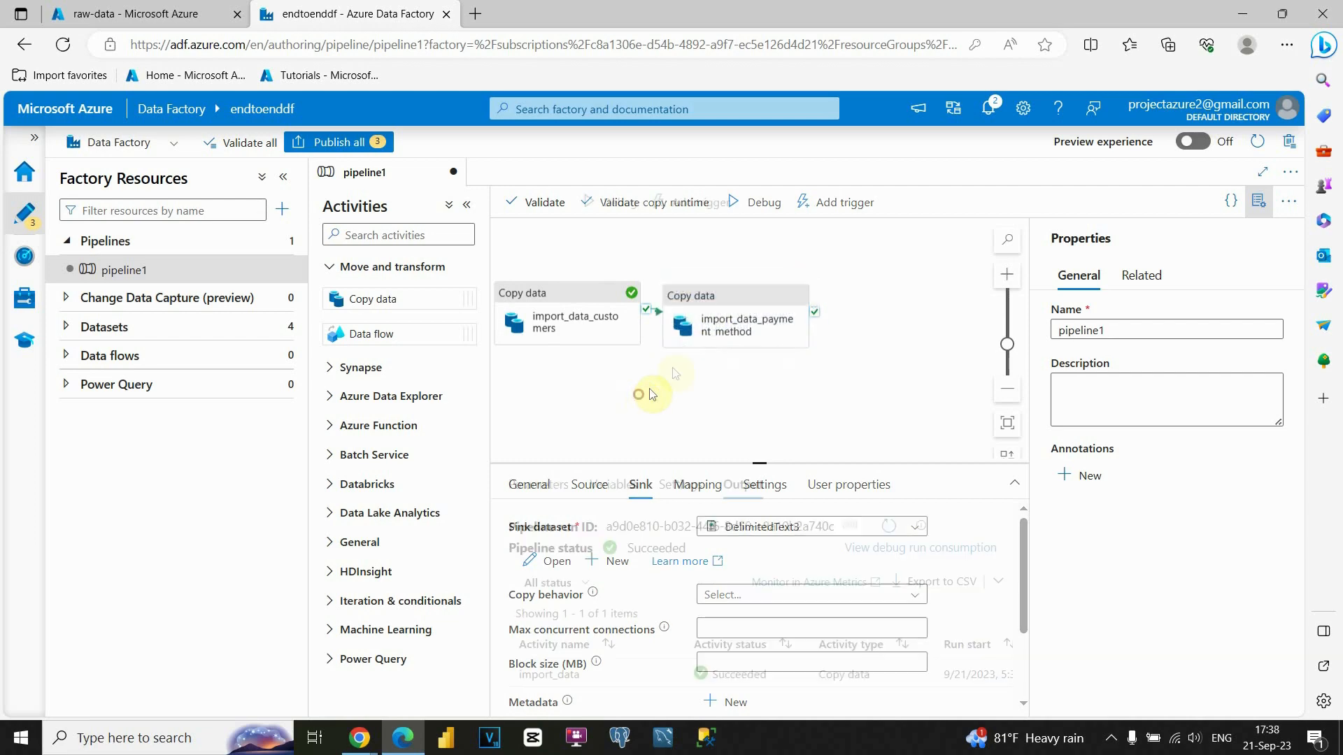
left_click_drag(418, 292, 720, 398)
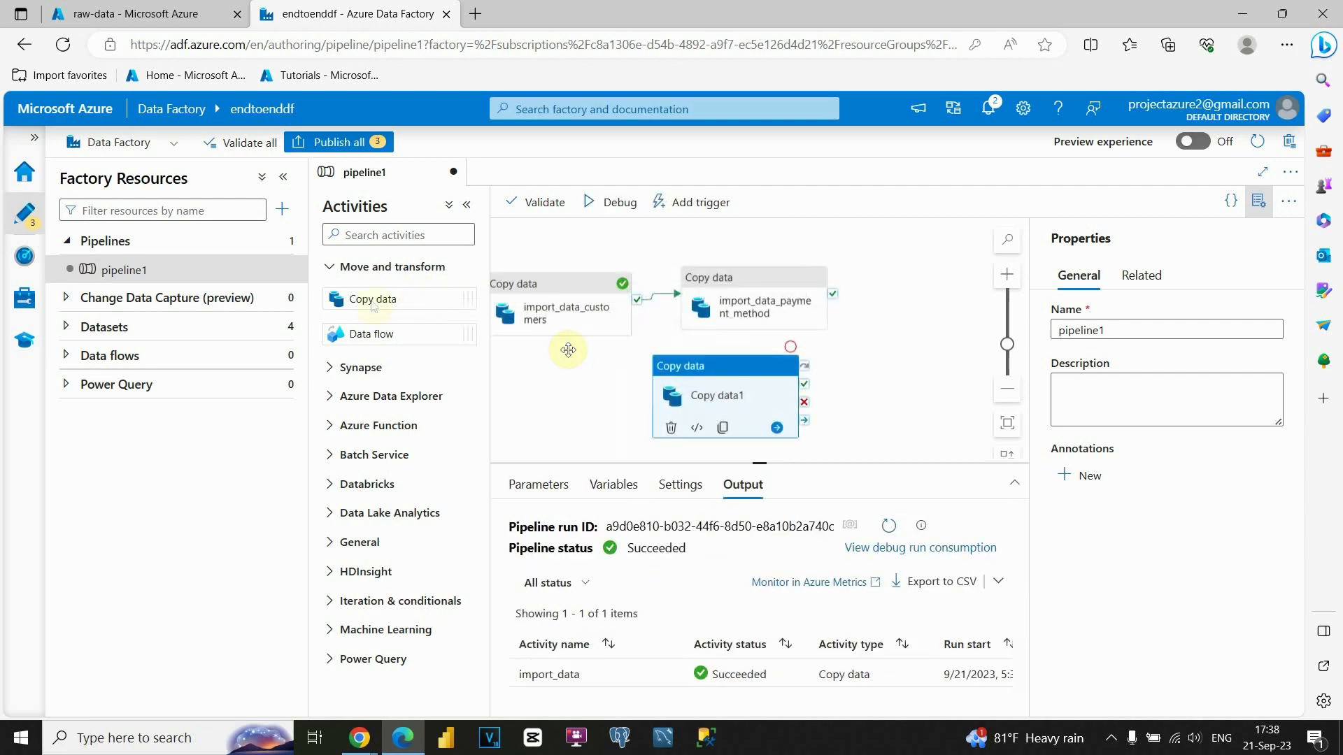
left_click_drag(364, 297, 904, 383)
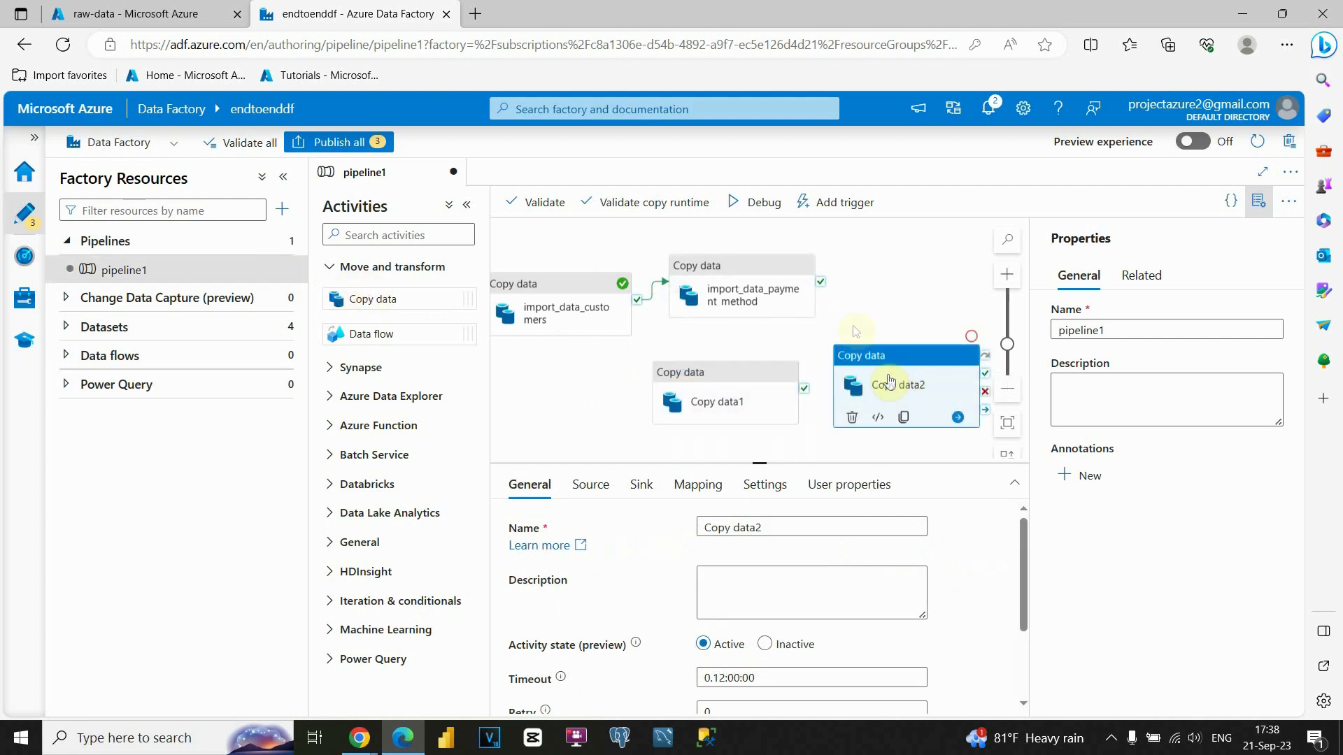
Rename the two new activities import_data and import_data_sales.
left_click(745, 381)
triple_click(746, 526)
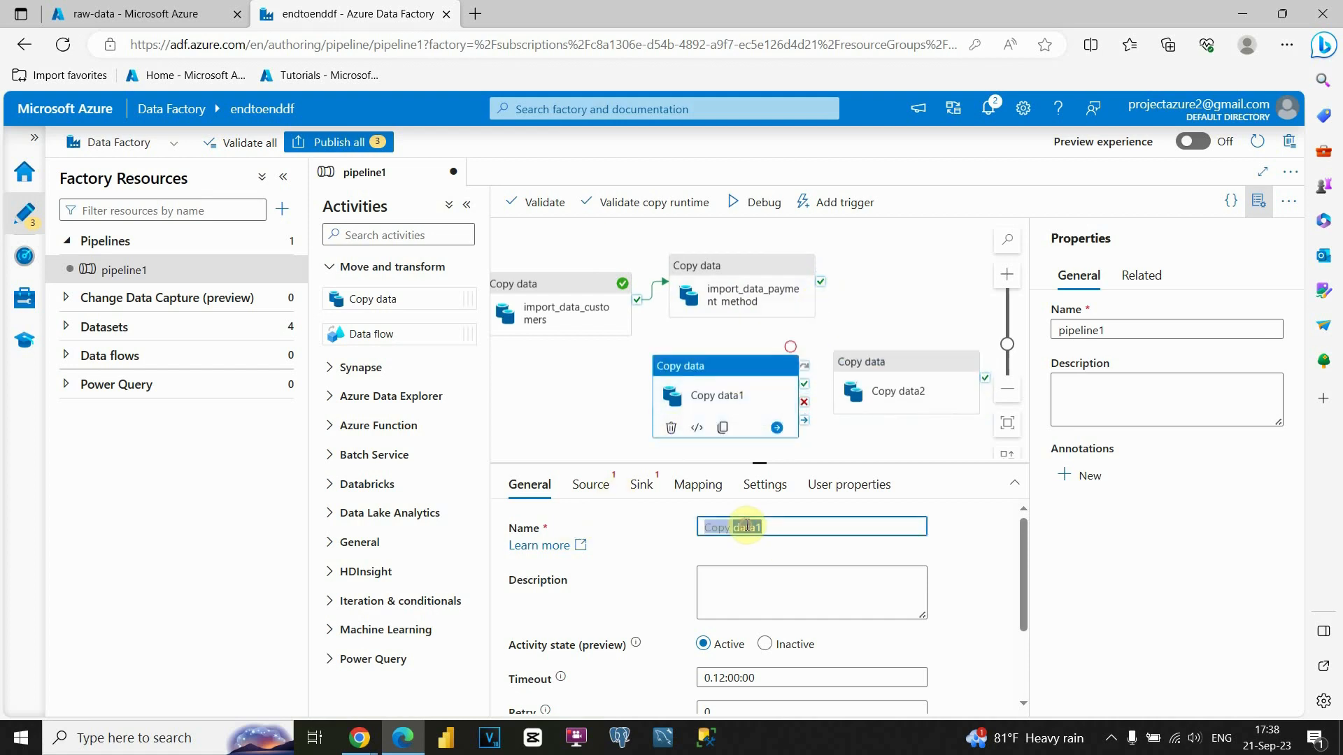
type("import_")
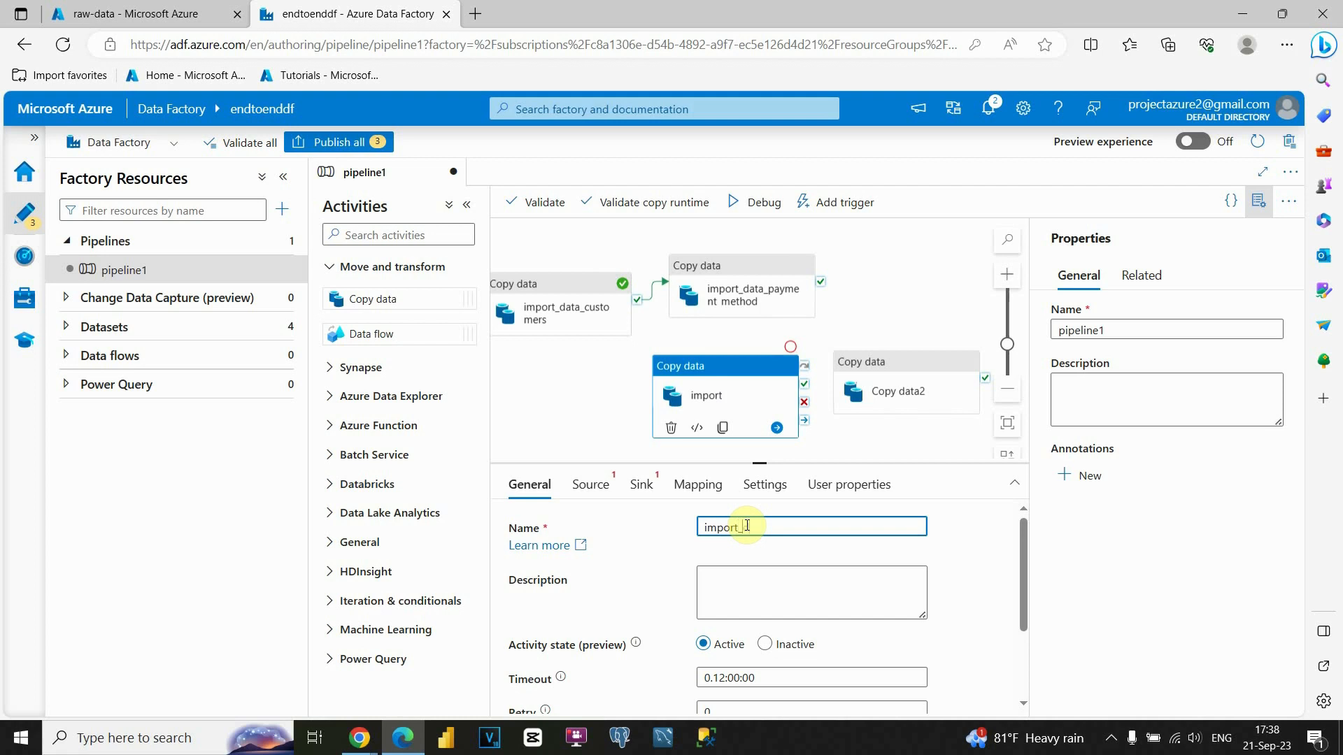
type("data")
left_click(882, 388)
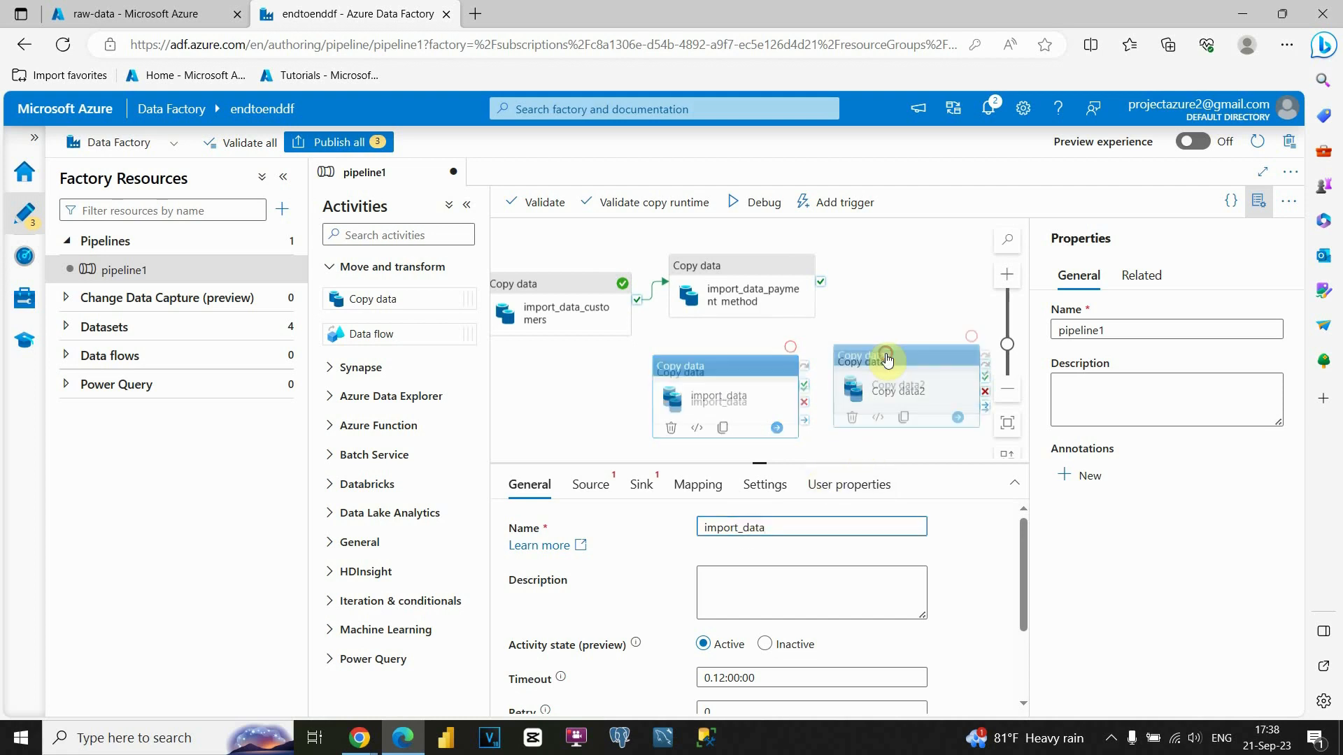
triple_click(743, 527)
type("import_data_sales")
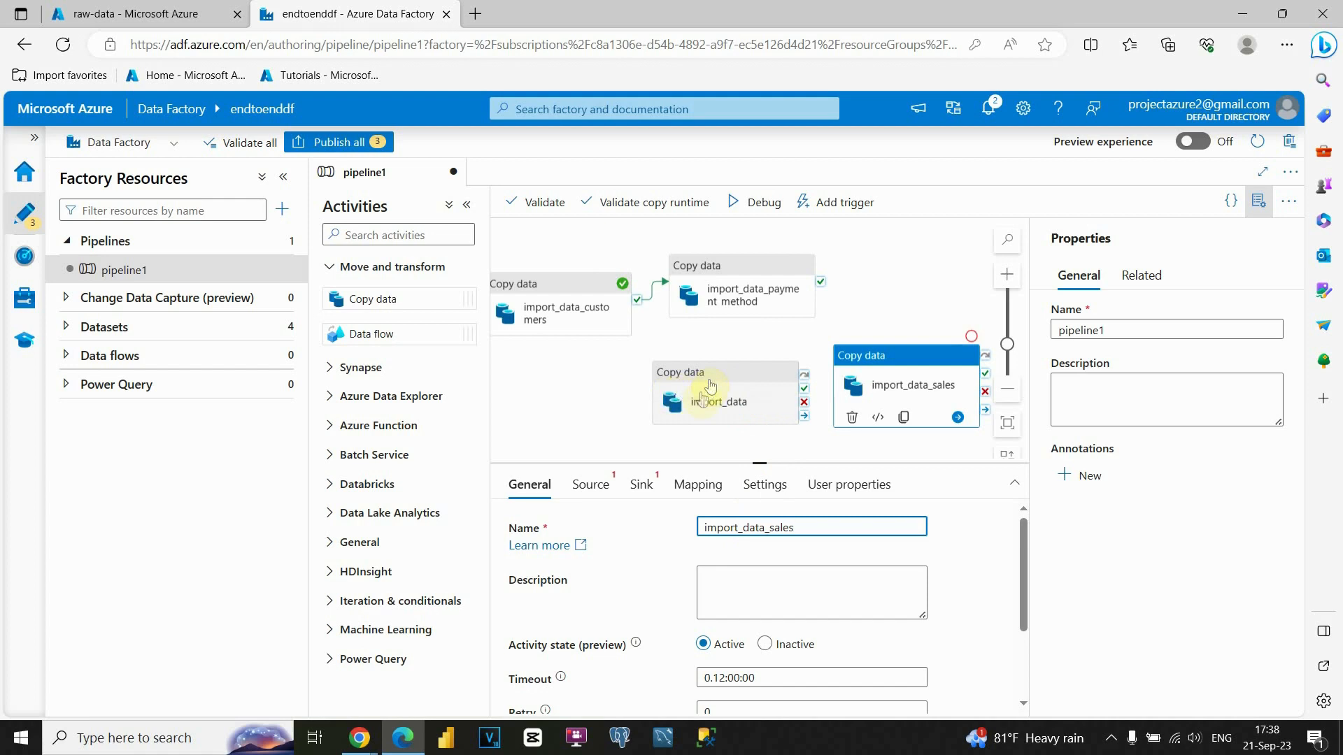
Start a new Azure Blob Storage DelimitedText source dataset for the import_data activity.
left_click(754, 411)
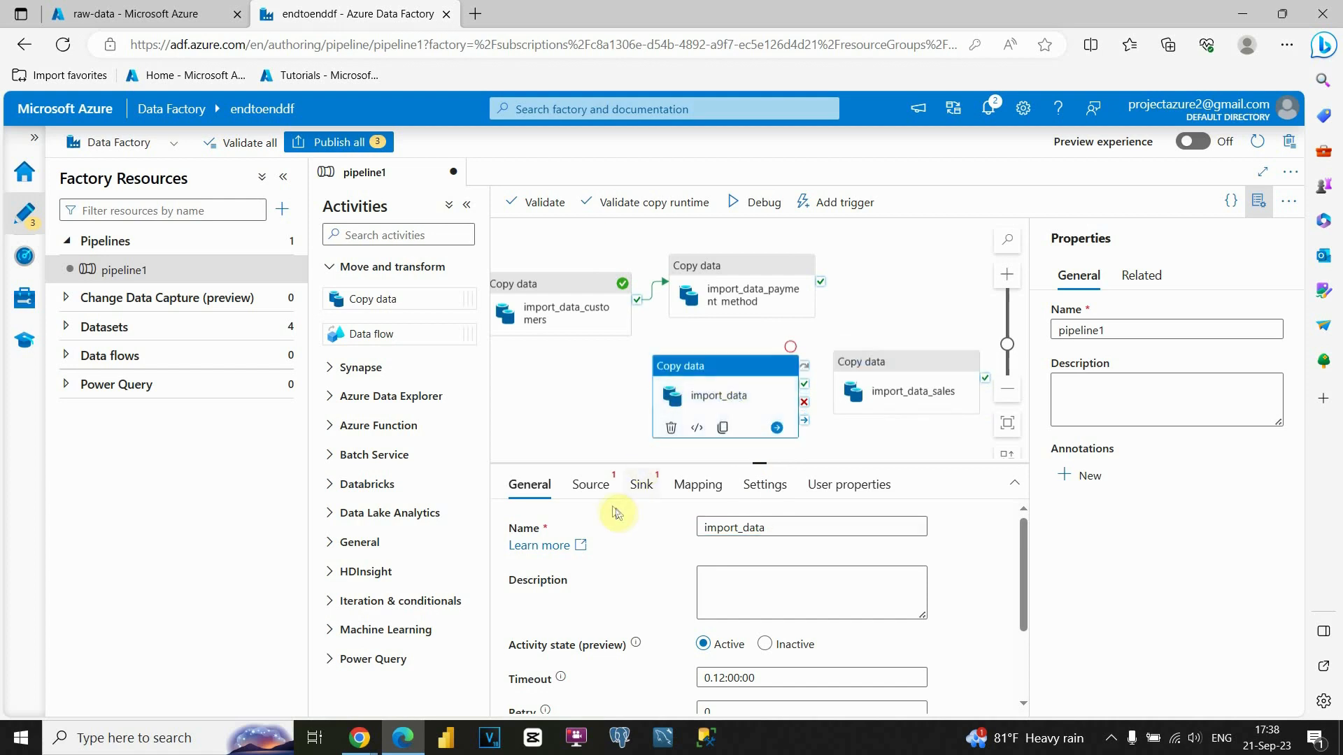
left_click(591, 487)
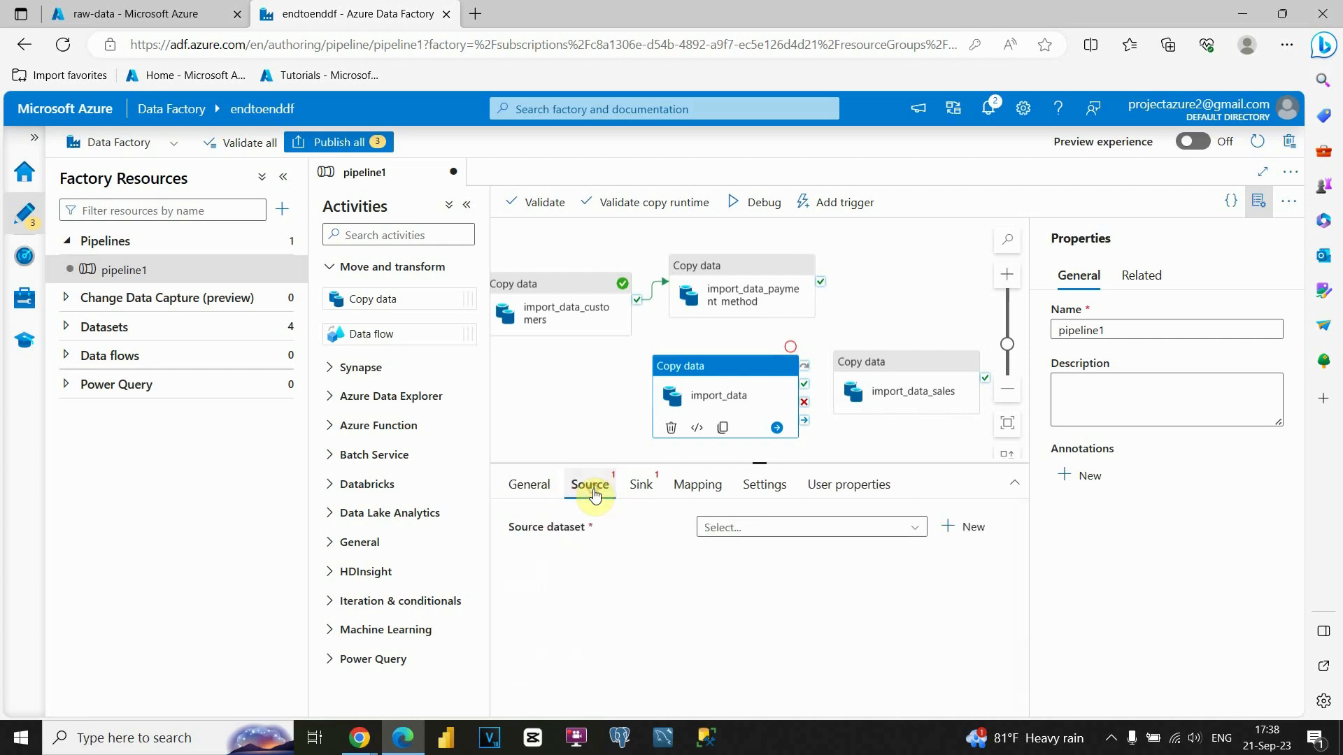
left_click(951, 527)
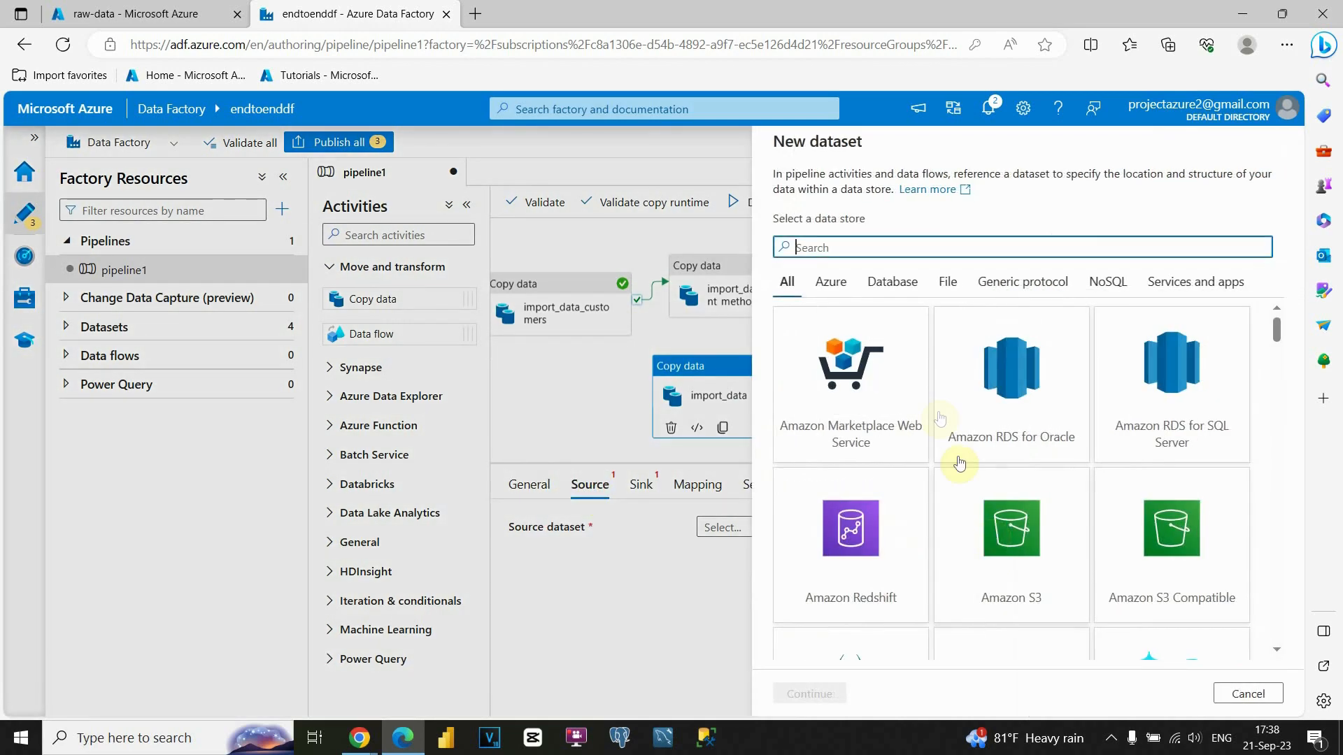
type("az")
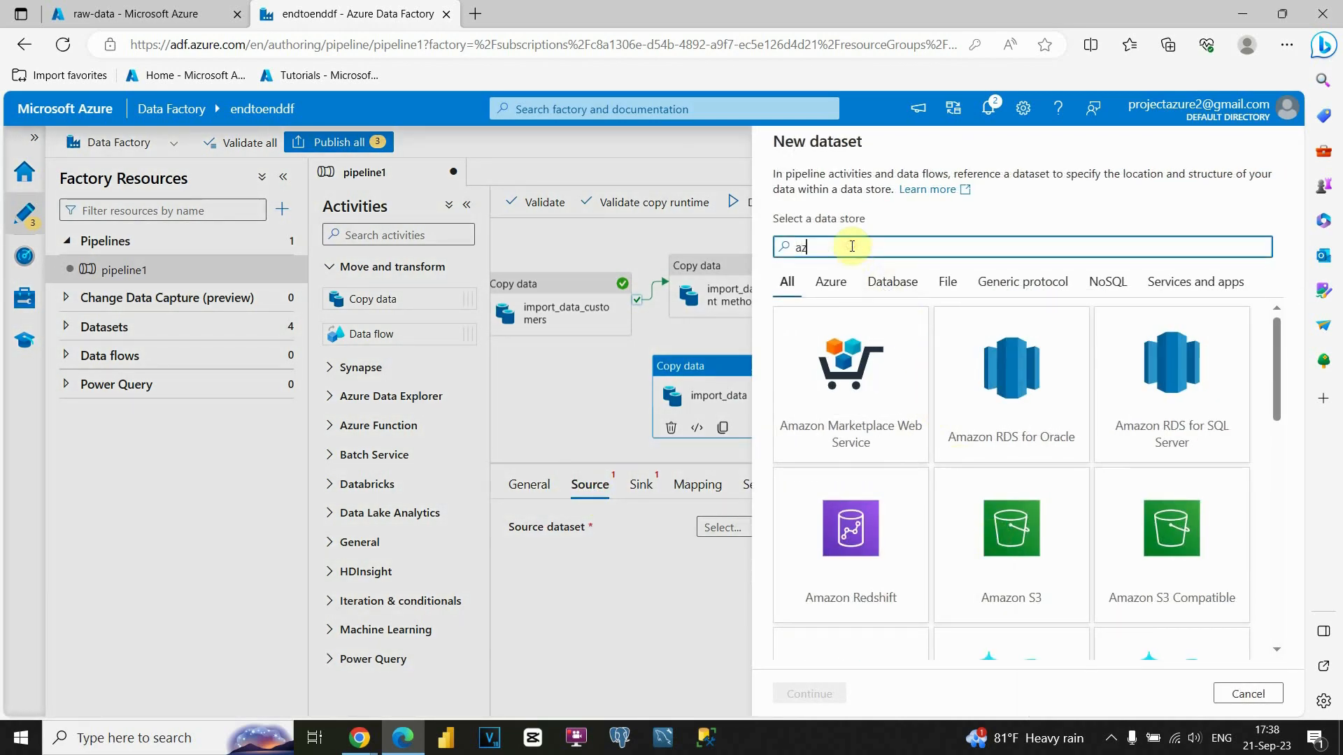
type("u")
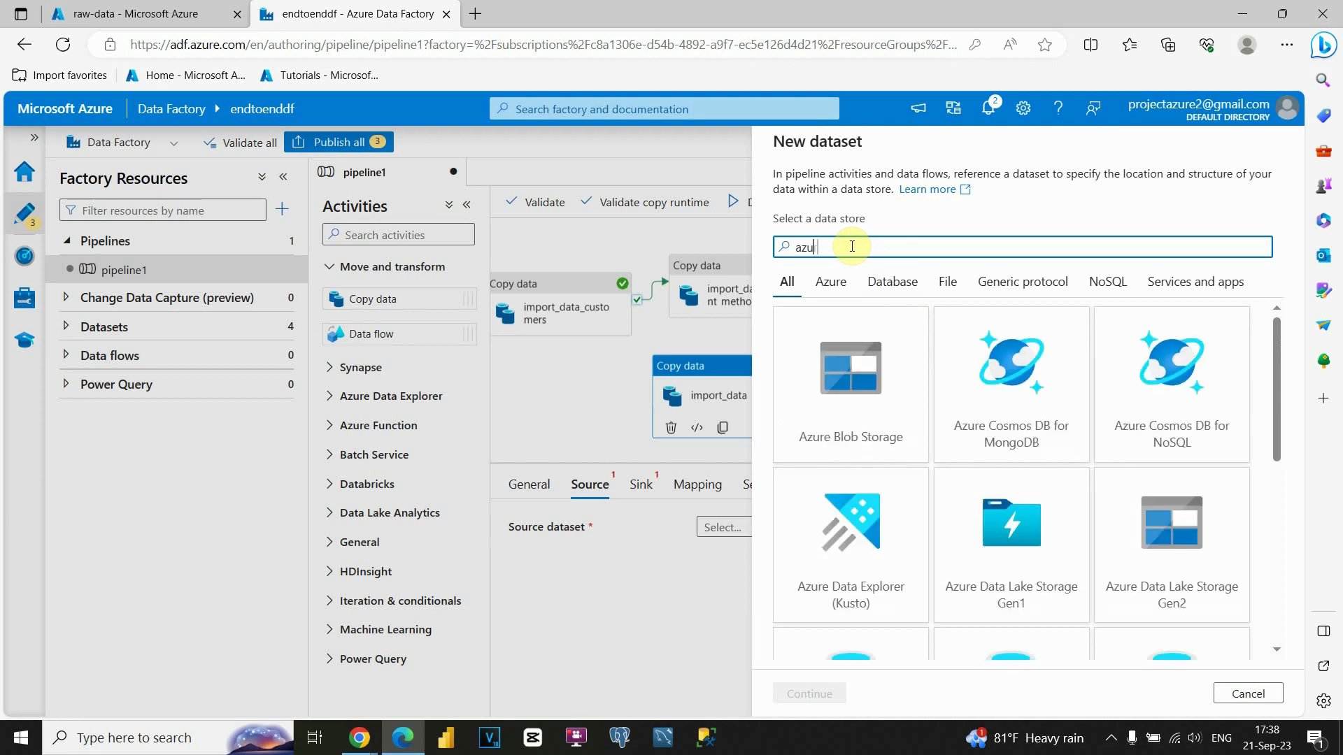
left_click(875, 393)
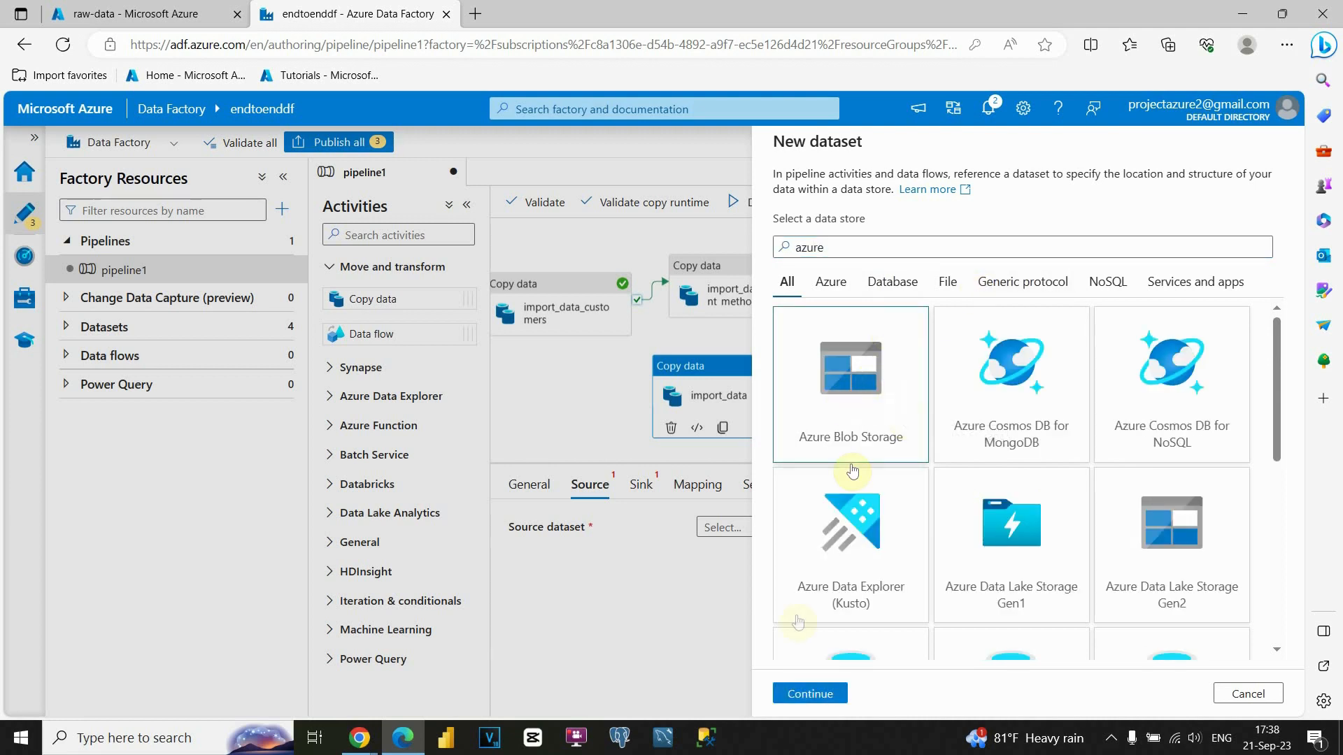
left_click(809, 693)
left_click(1155, 265)
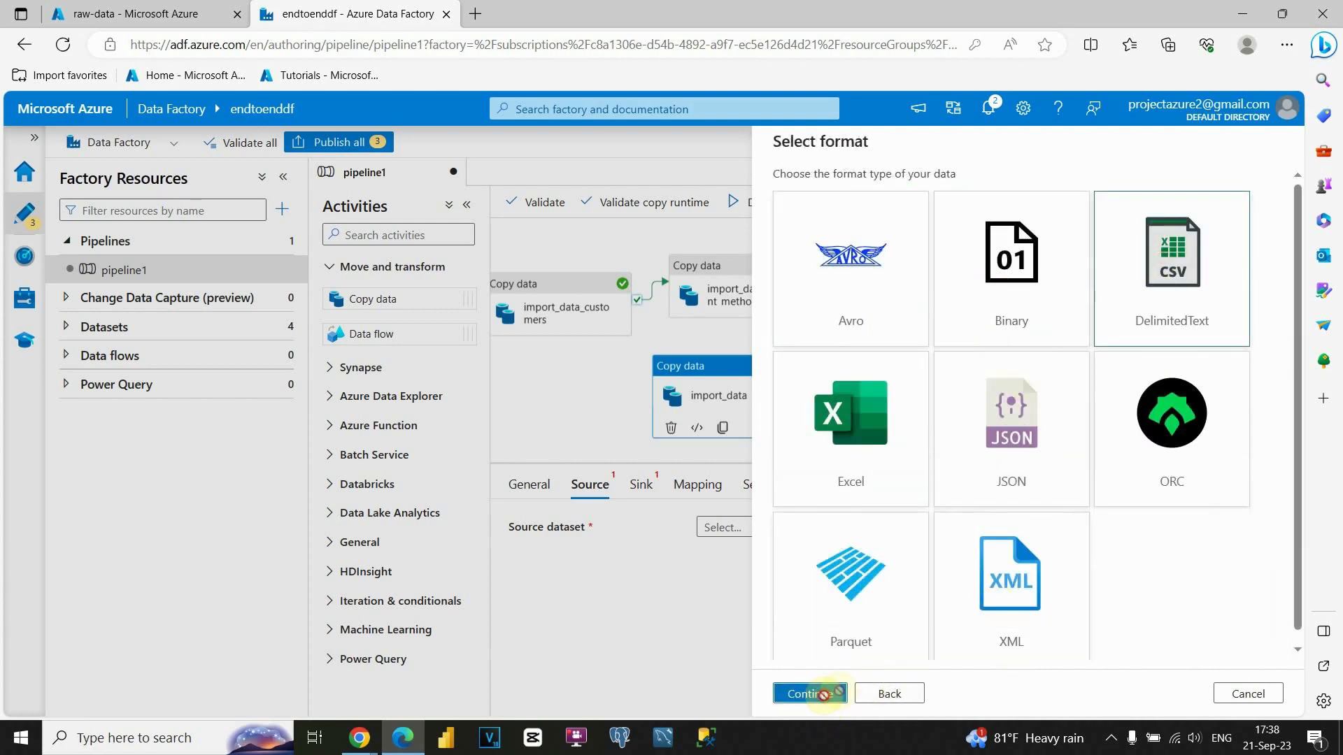
left_click(809, 693)
Point the dataset at staging-data/dim_sales_channel.csv through linked service import_data1.
left_click(969, 253)
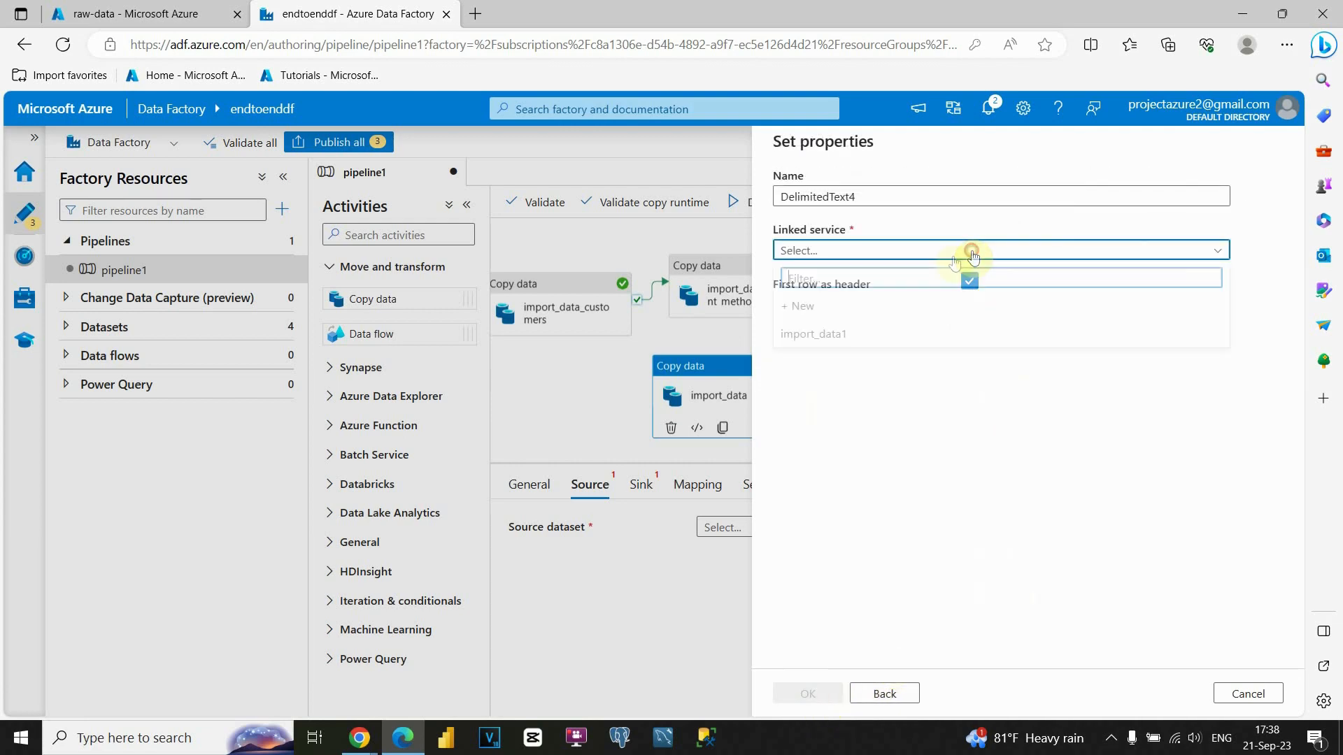
left_click(825, 338)
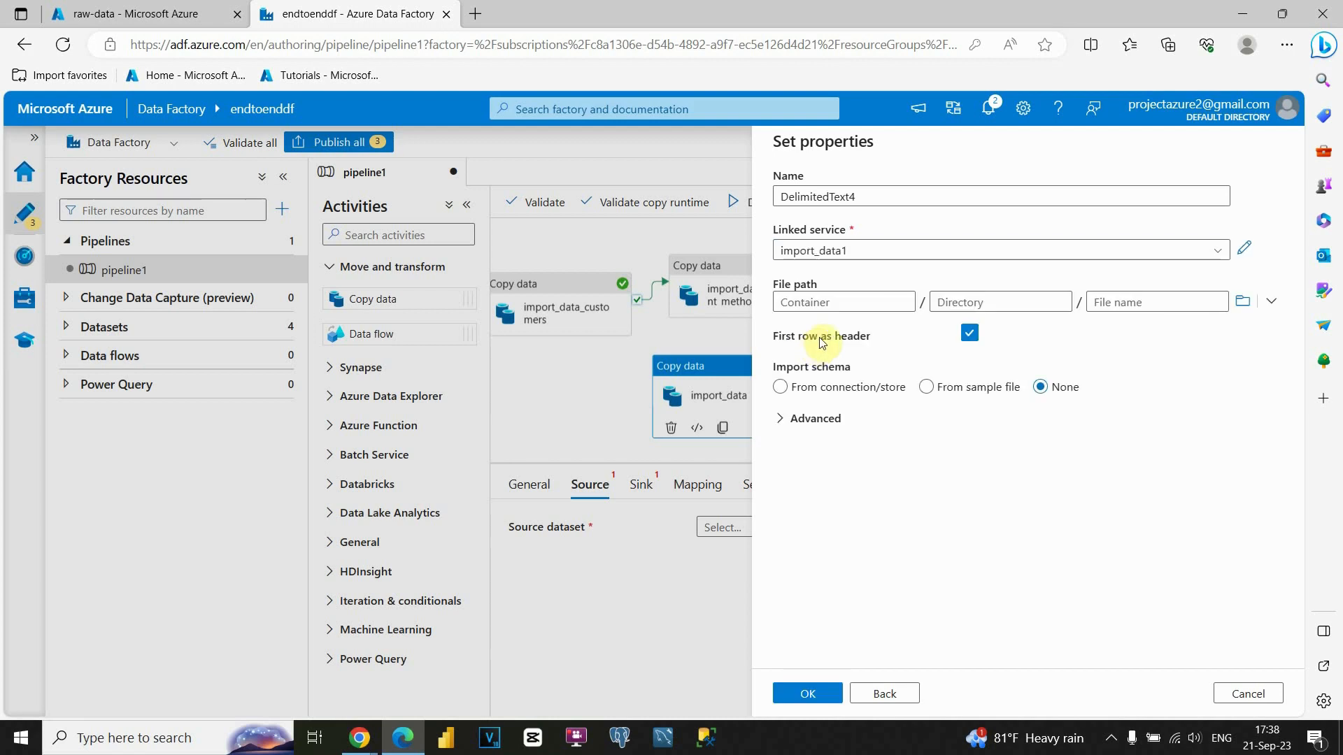
left_click(1241, 302)
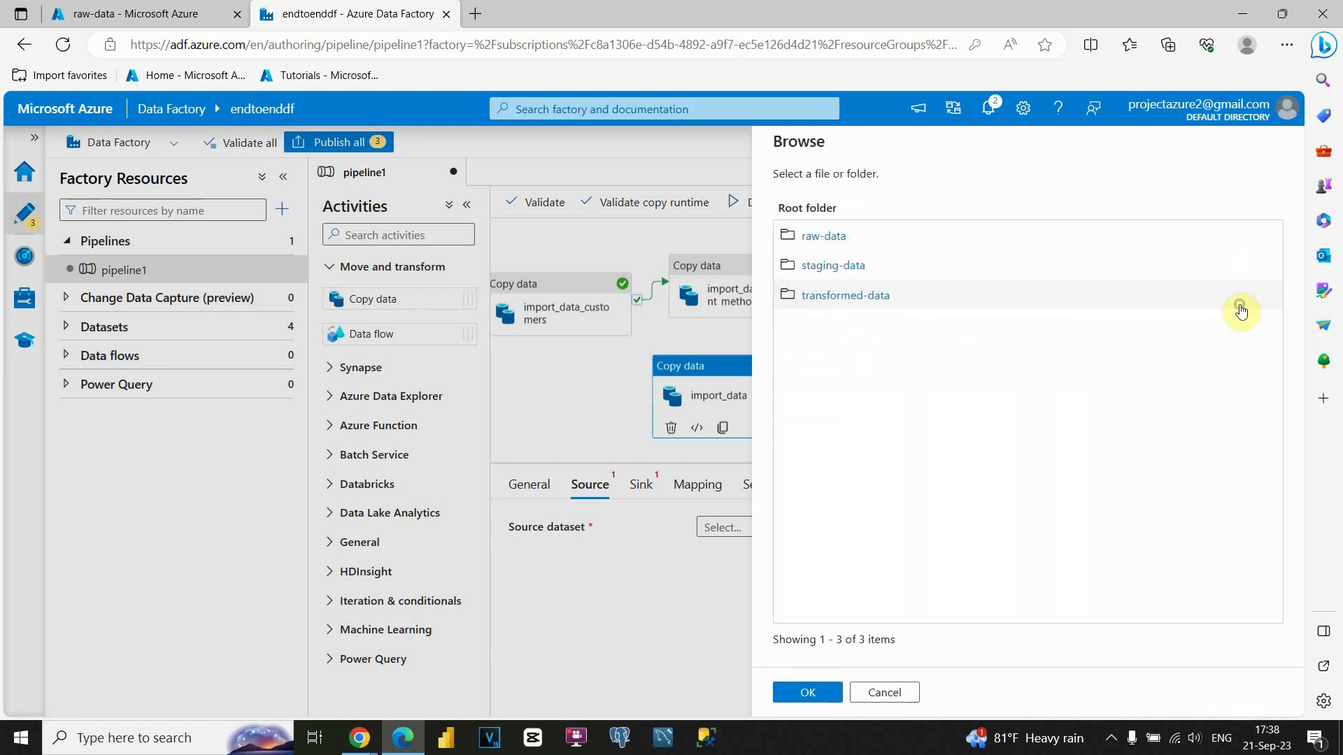
left_click(846, 266)
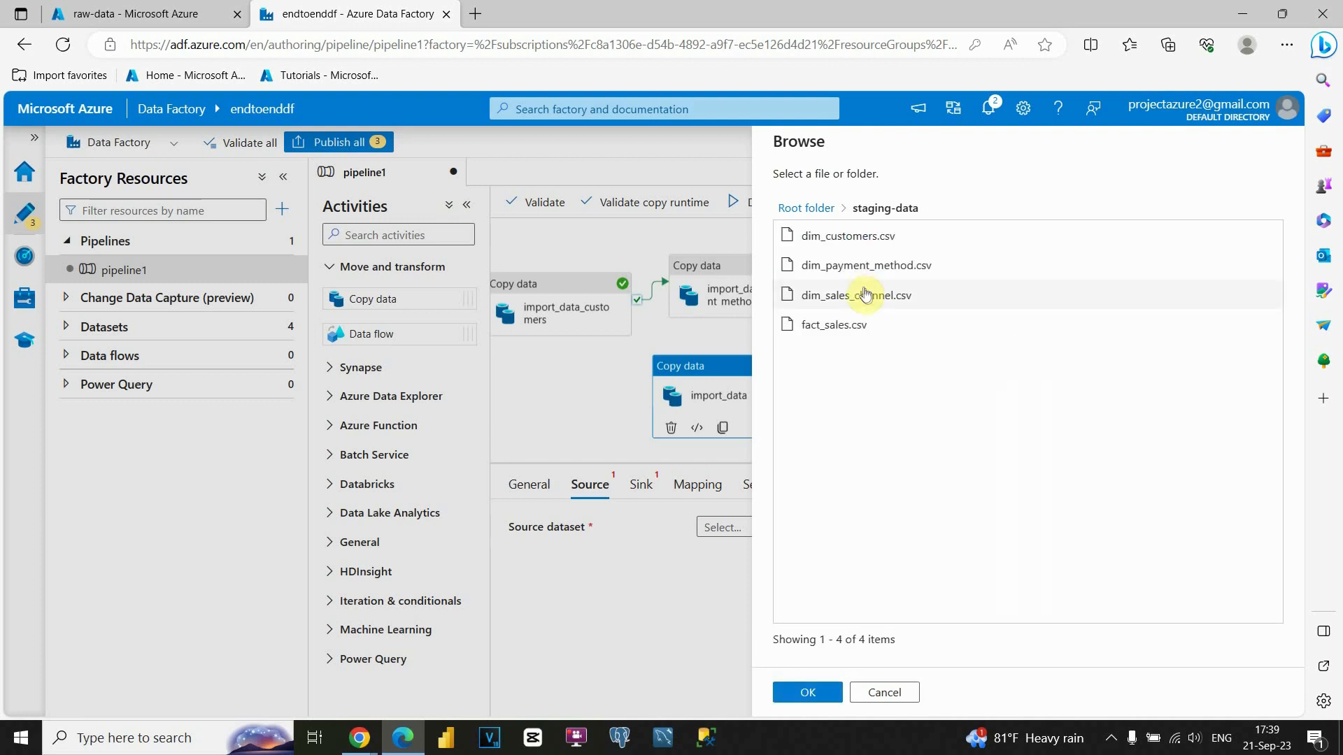
left_click(852, 297)
left_click(807, 693)
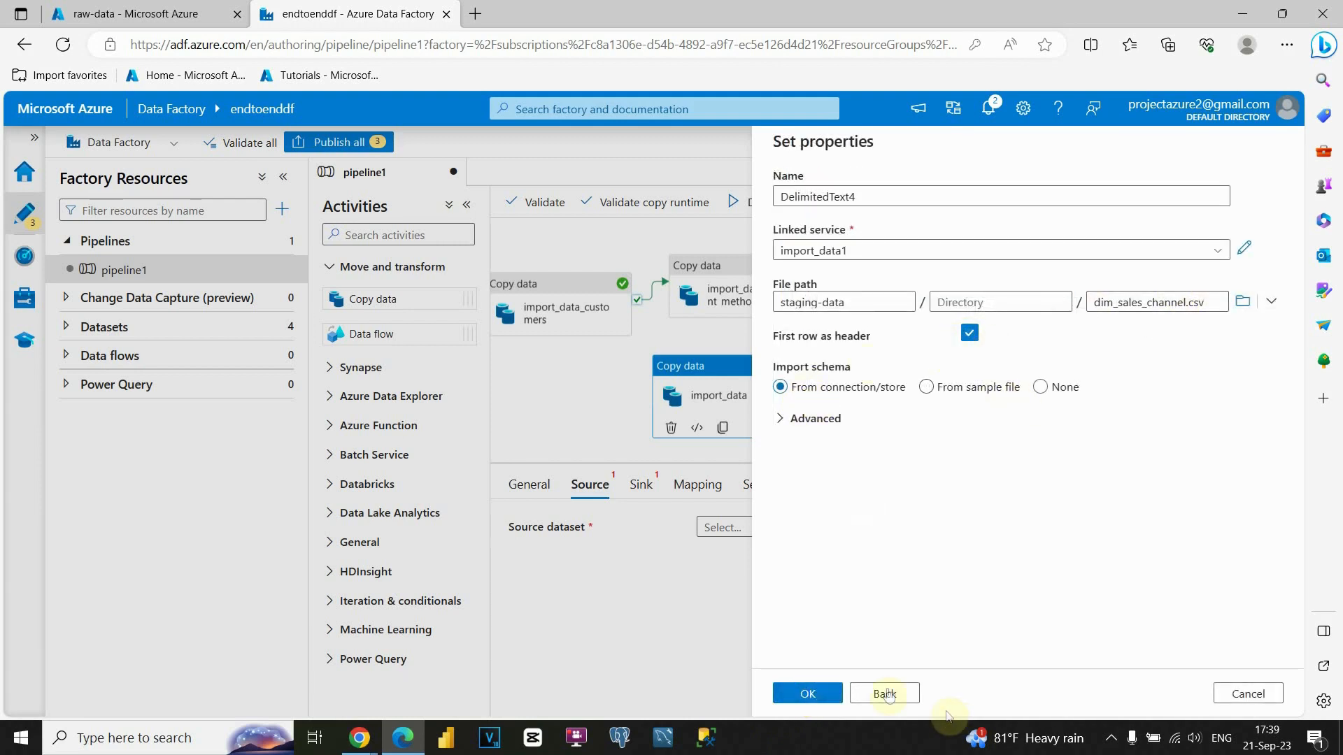
left_click(804, 694)
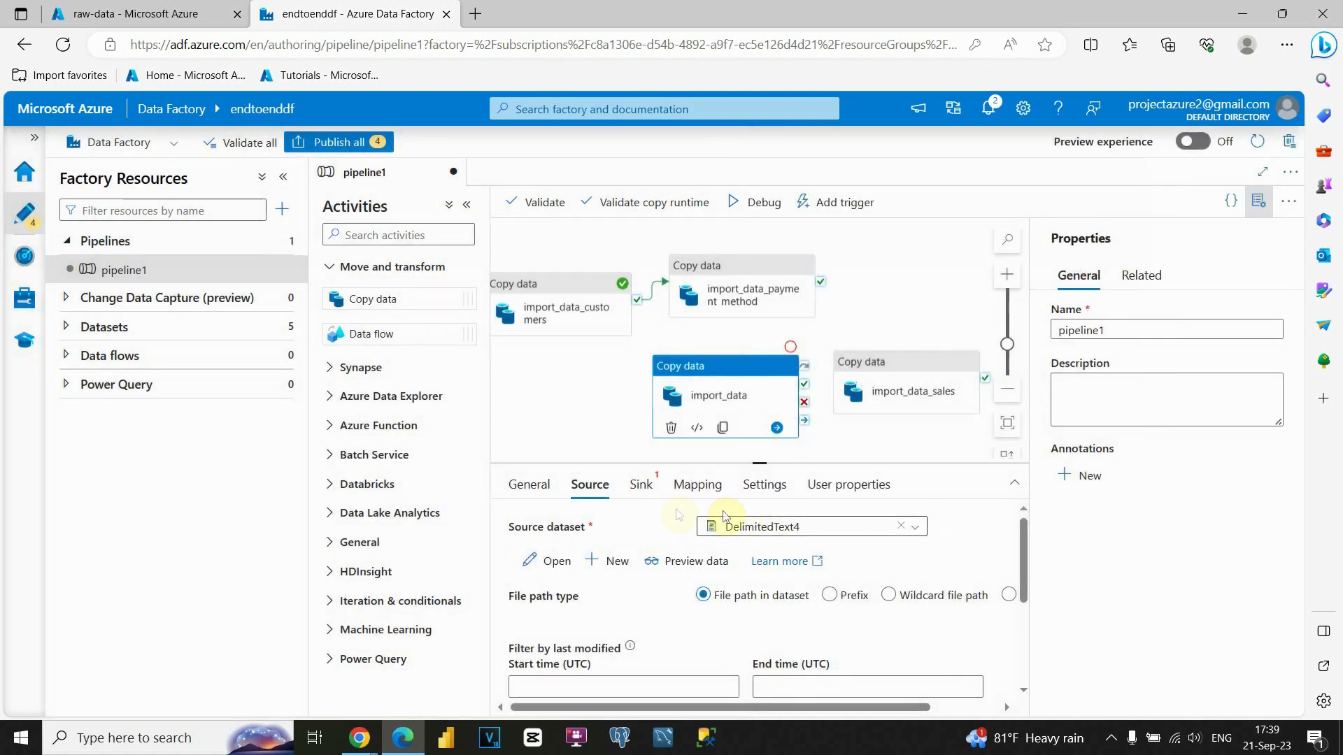
Rename the copy activity to import_data_sales_channel and reselect it.
left_click(529, 486)
left_click(772, 528)
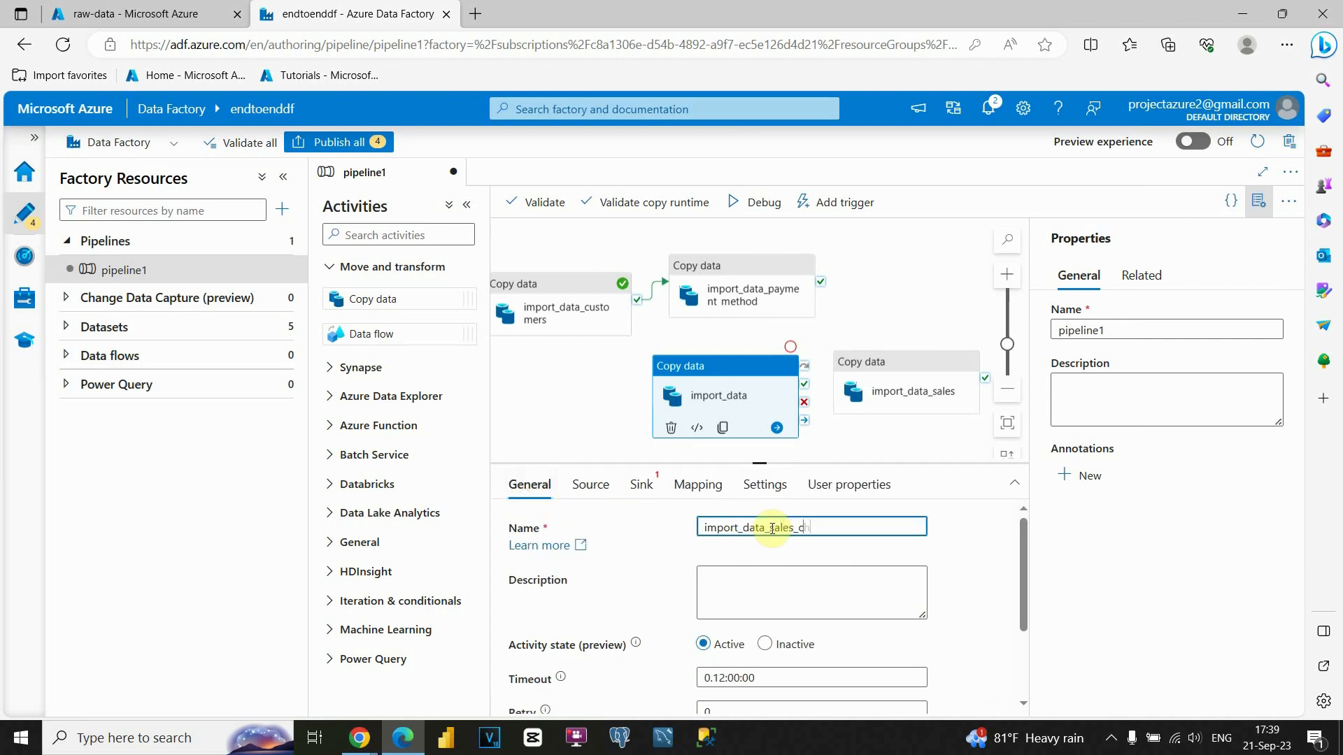
type("_sales_channel")
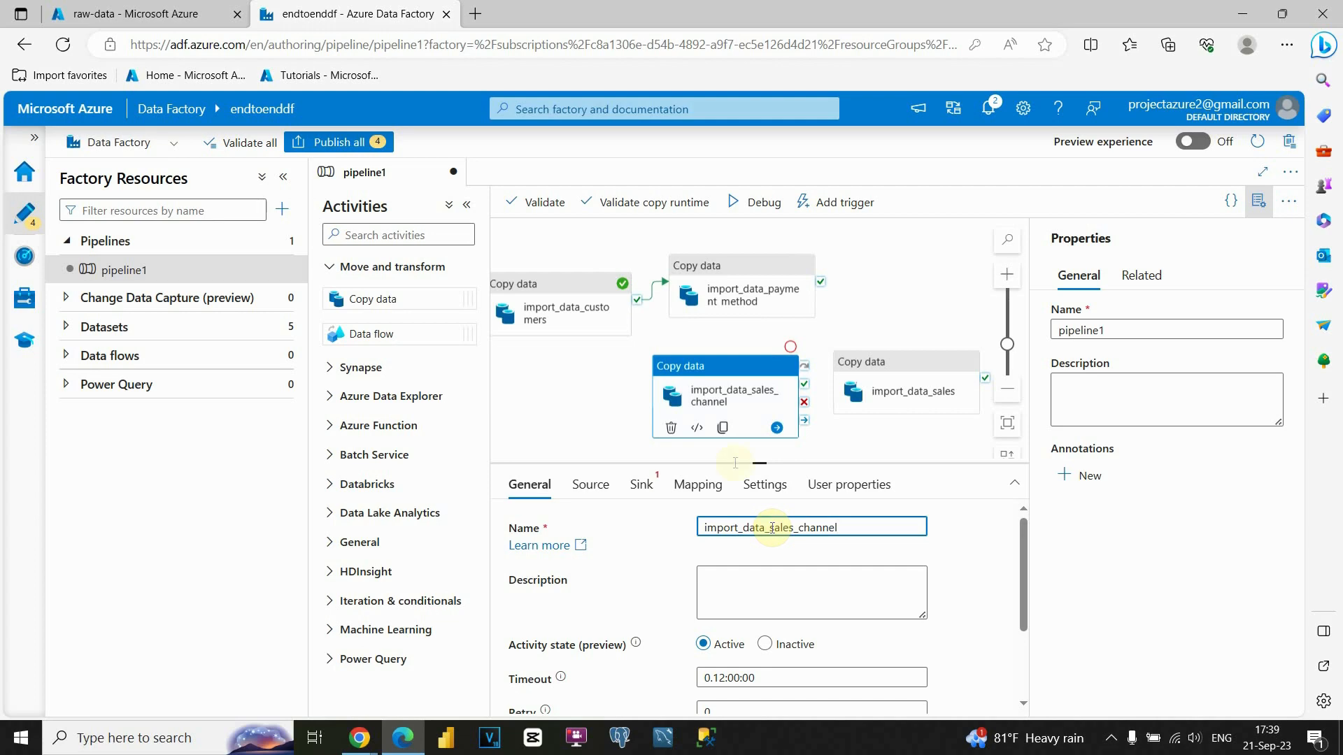
left_click(633, 444)
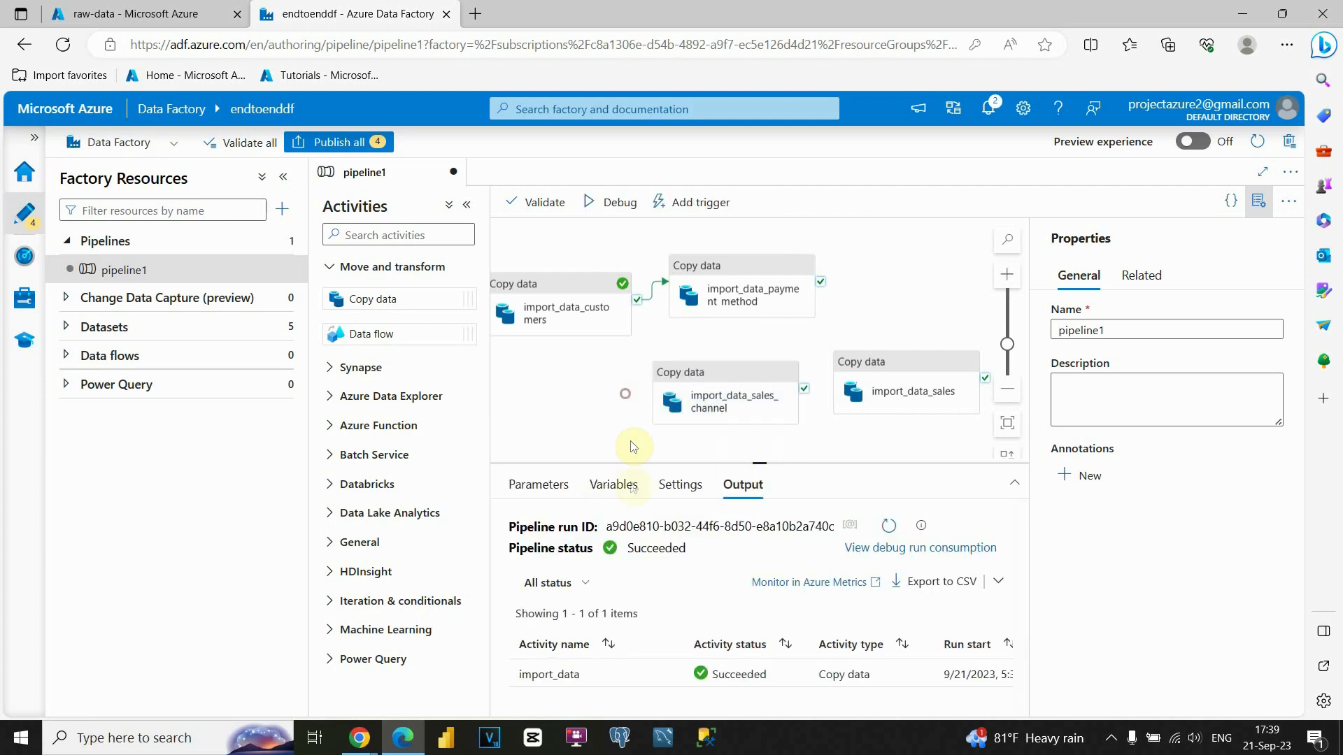
left_click(719, 364)
Start a new Azure Blob Storage DelimitedText sink dataset for import_data_sales_channel.
left_click(641, 486)
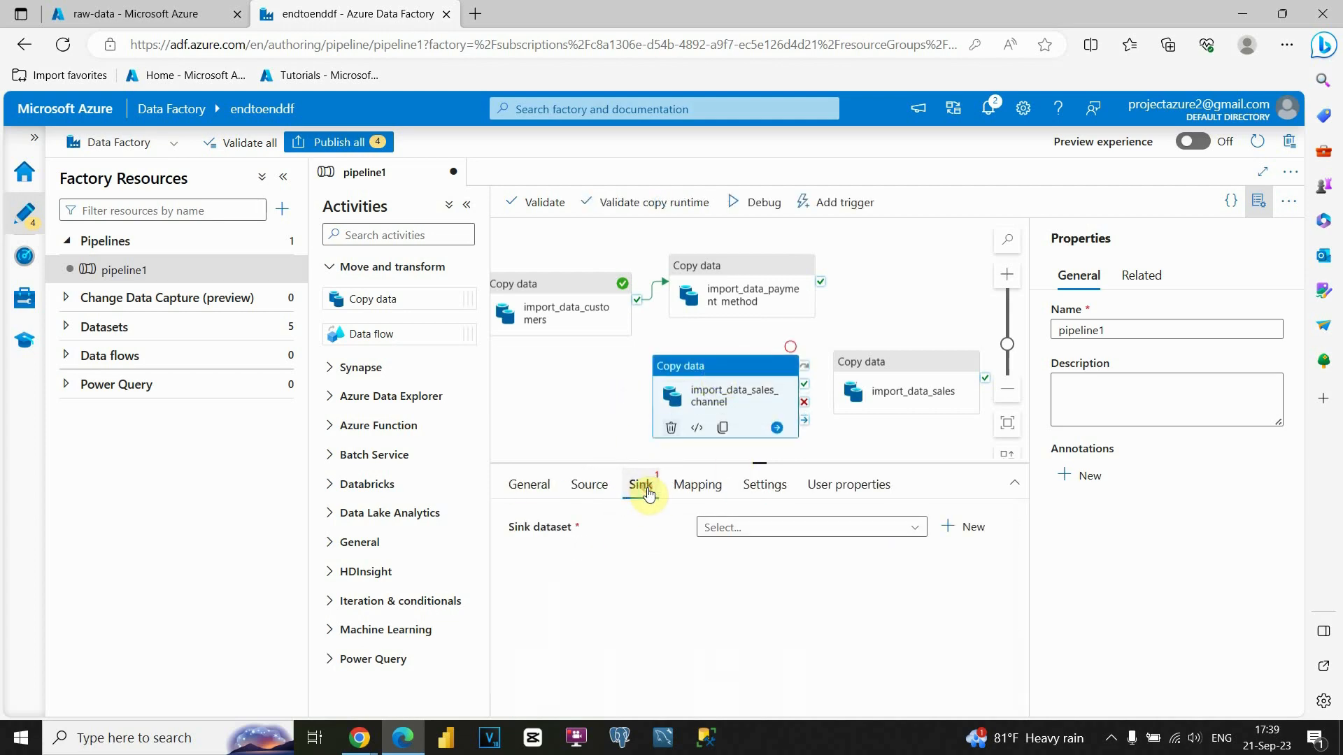
left_click(963, 529)
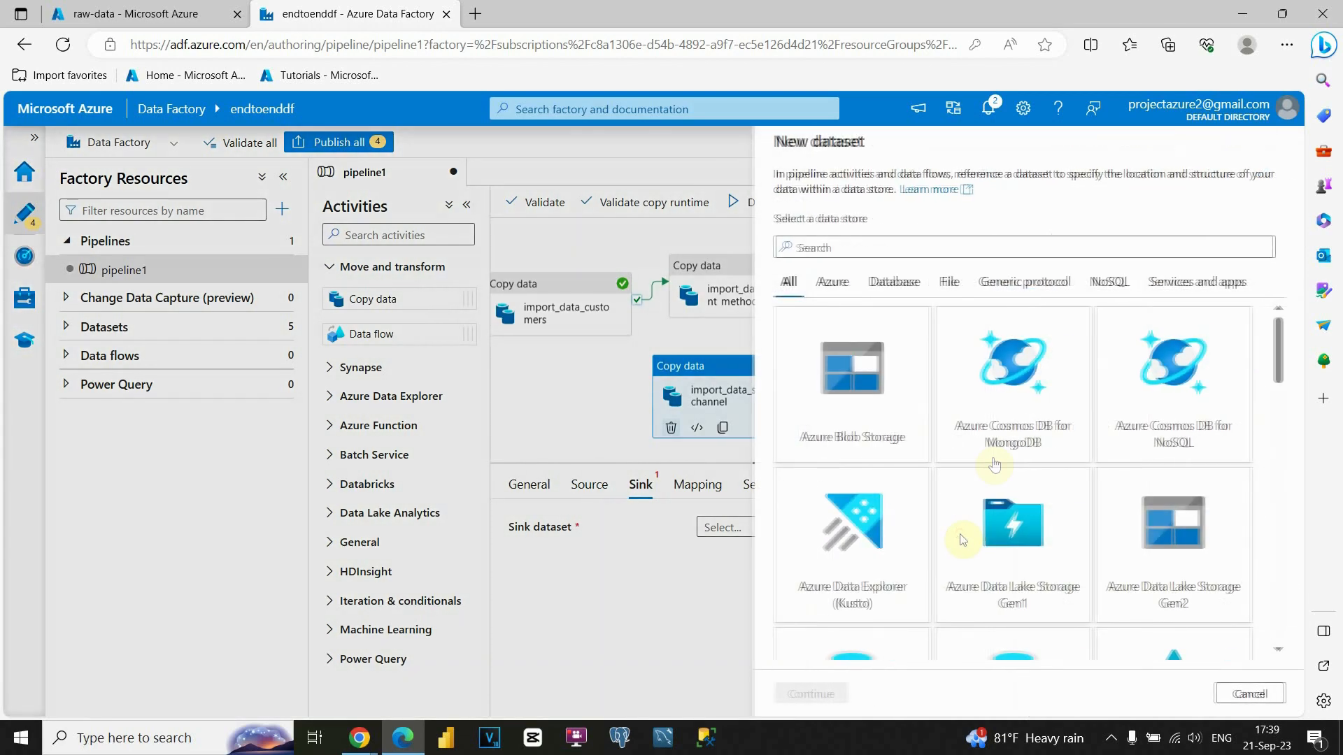
left_click(901, 405)
left_click(830, 693)
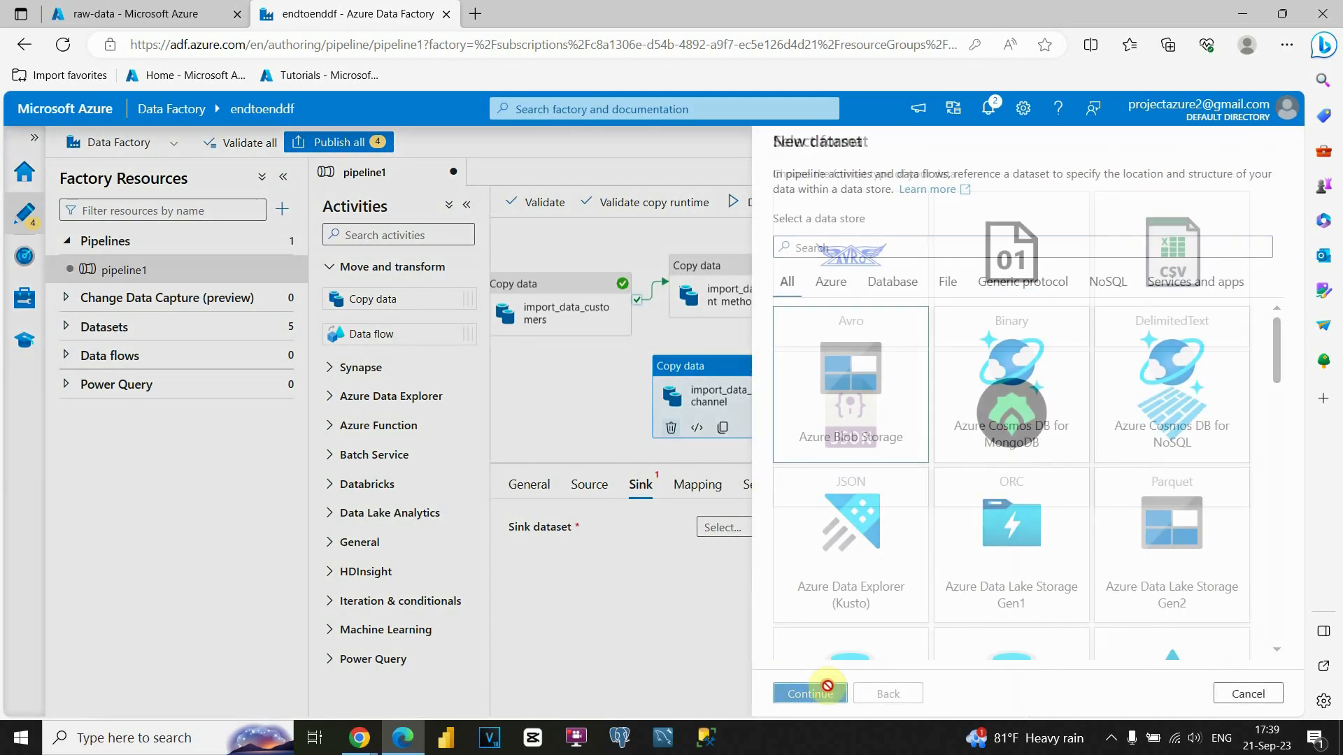
left_click(1125, 301)
left_click(814, 693)
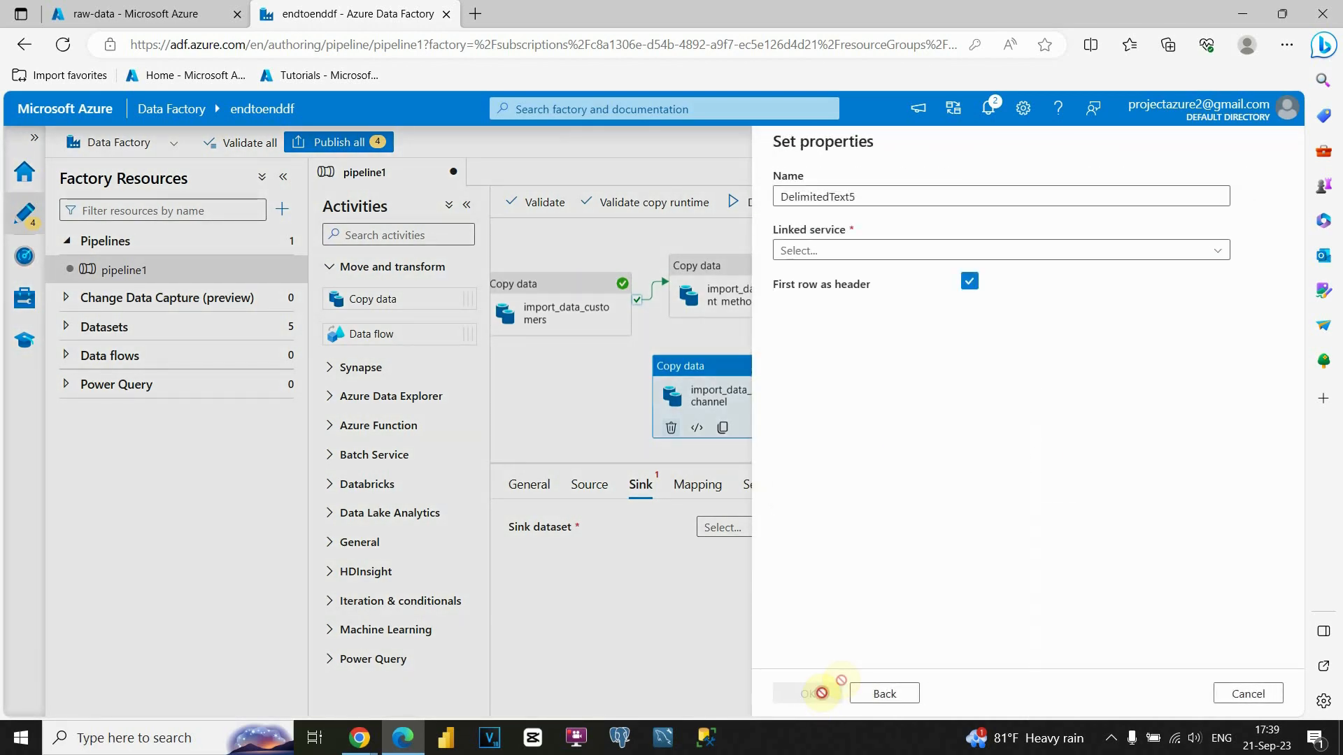
Target the raw-data container via import_data1, change the schema import option, and create DelimitedText5.
left_click(914, 251)
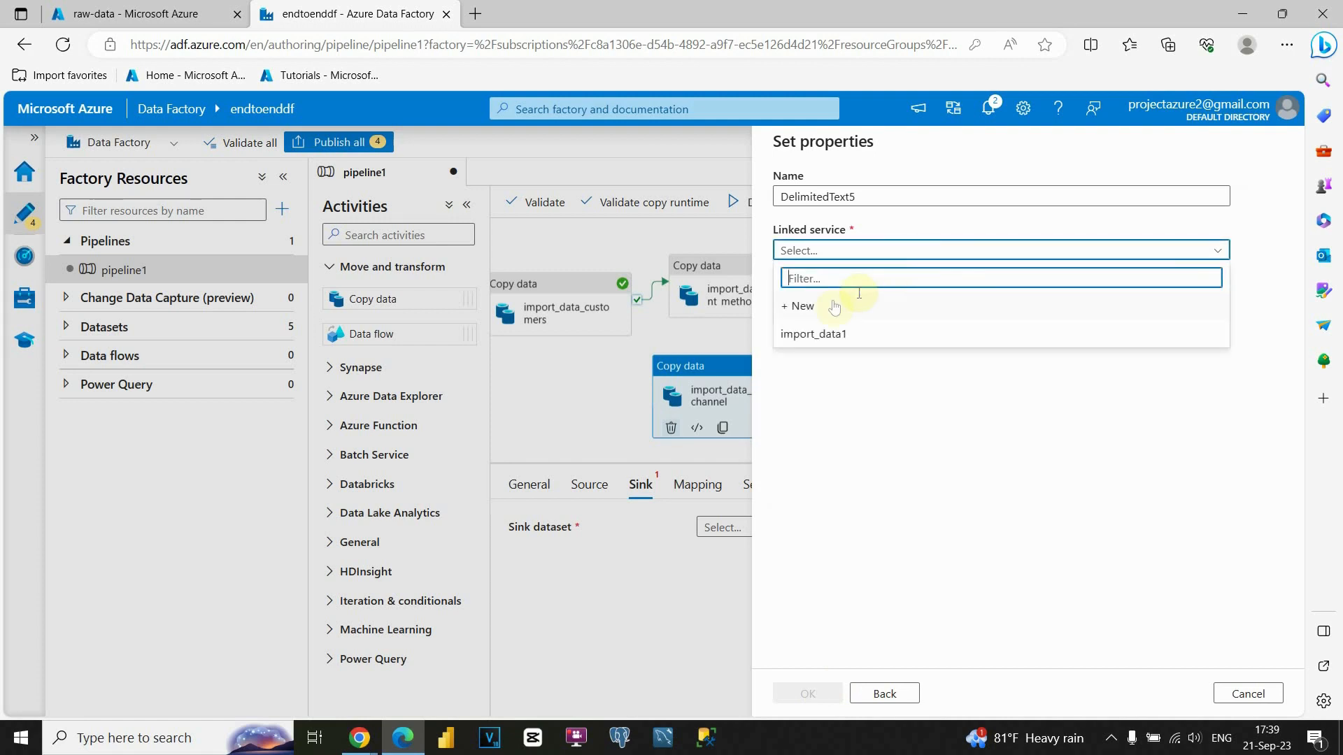
left_click(822, 335)
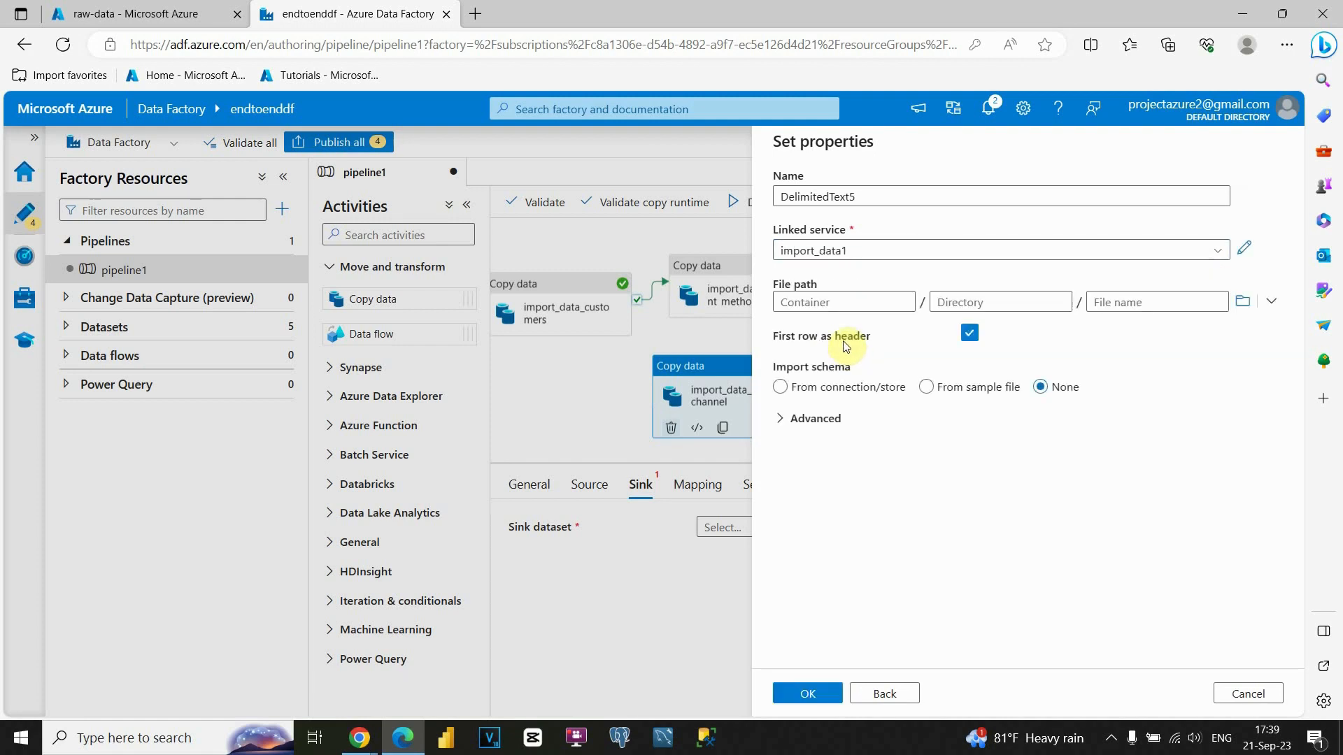
left_click(1242, 301)
left_click(844, 238)
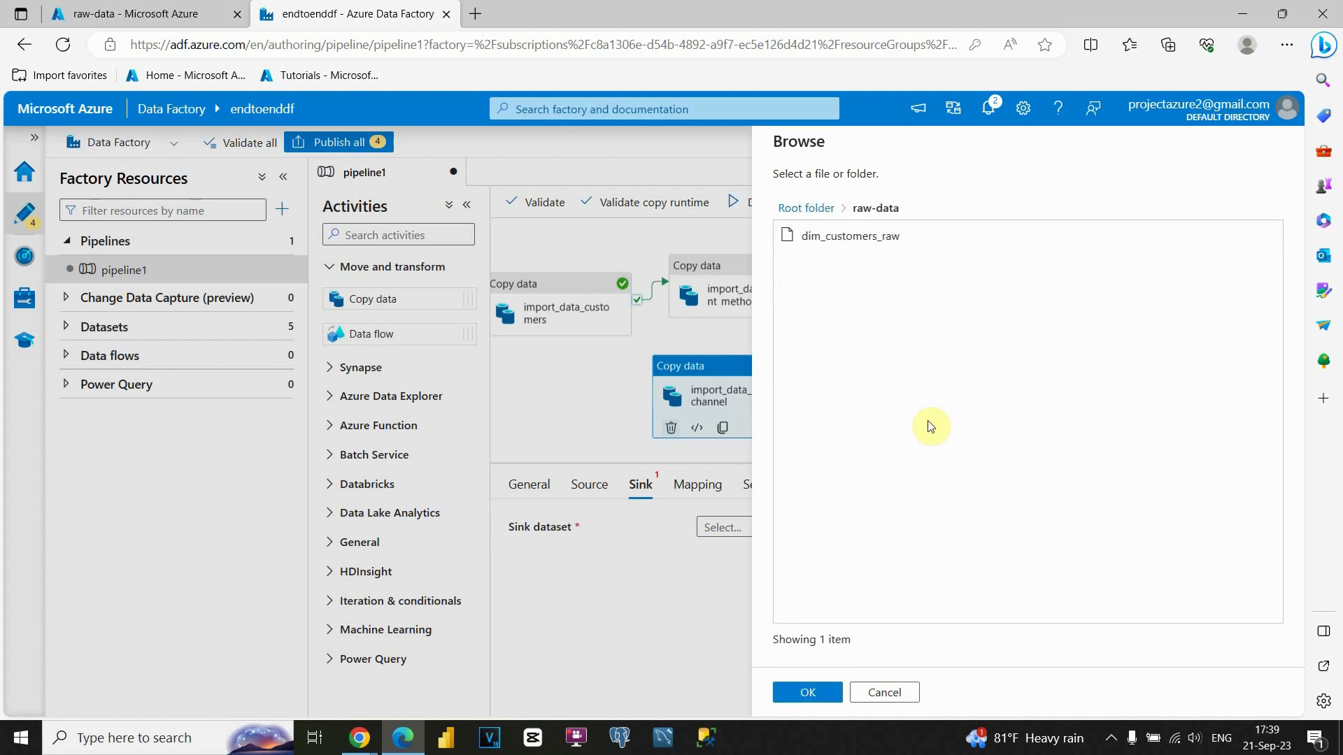
left_click(812, 691)
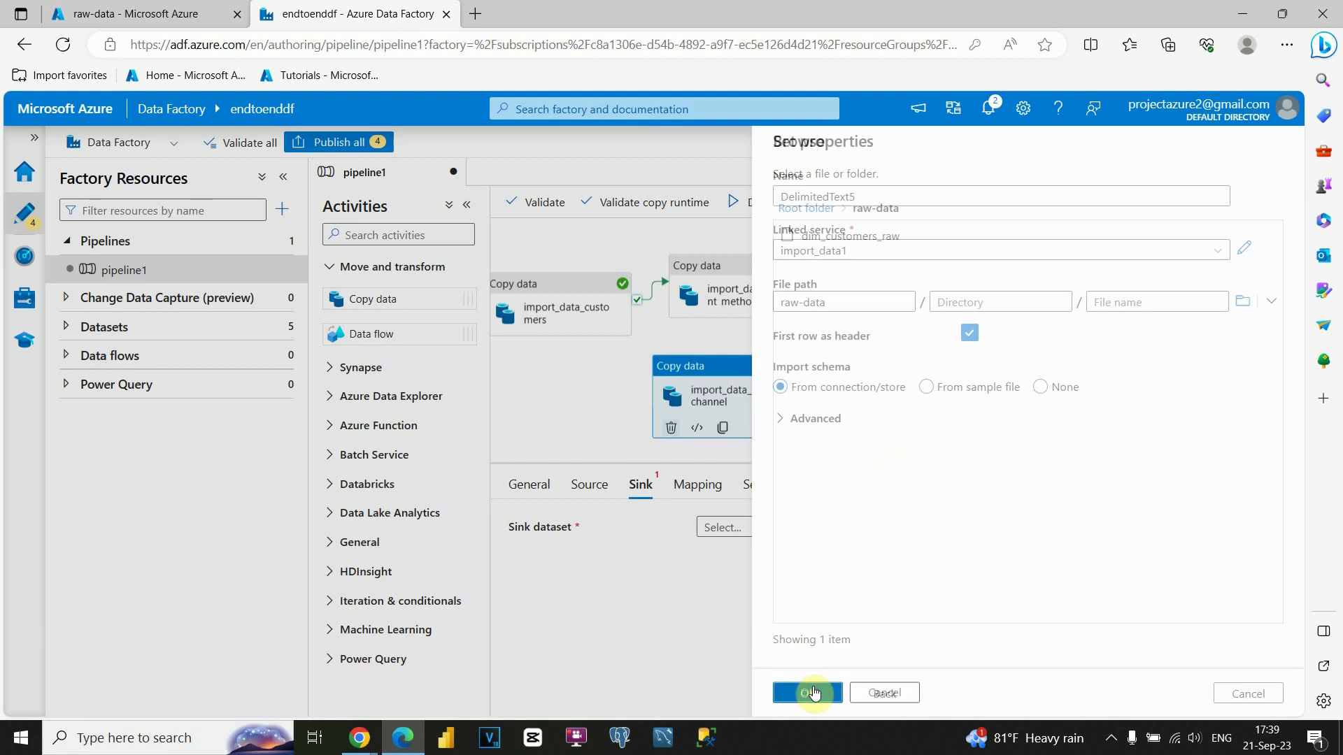
left_click(934, 386)
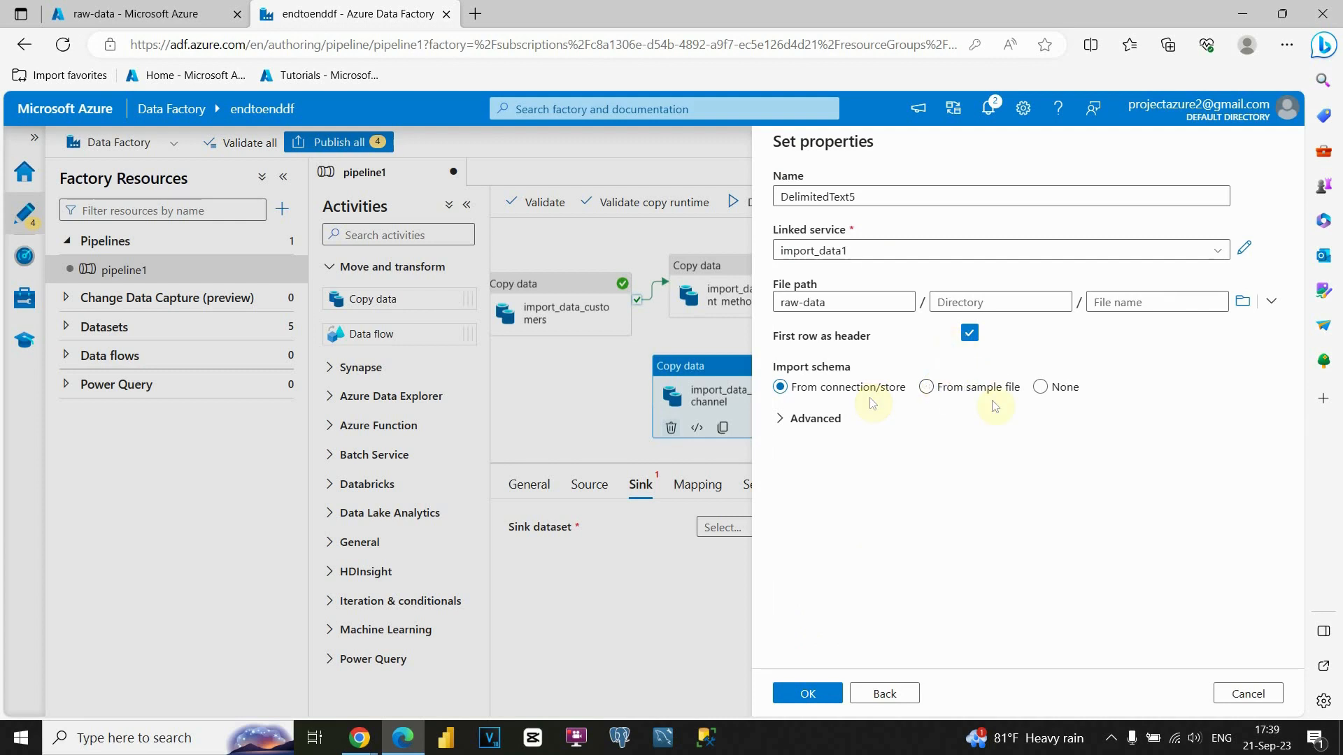
left_click(1041, 386)
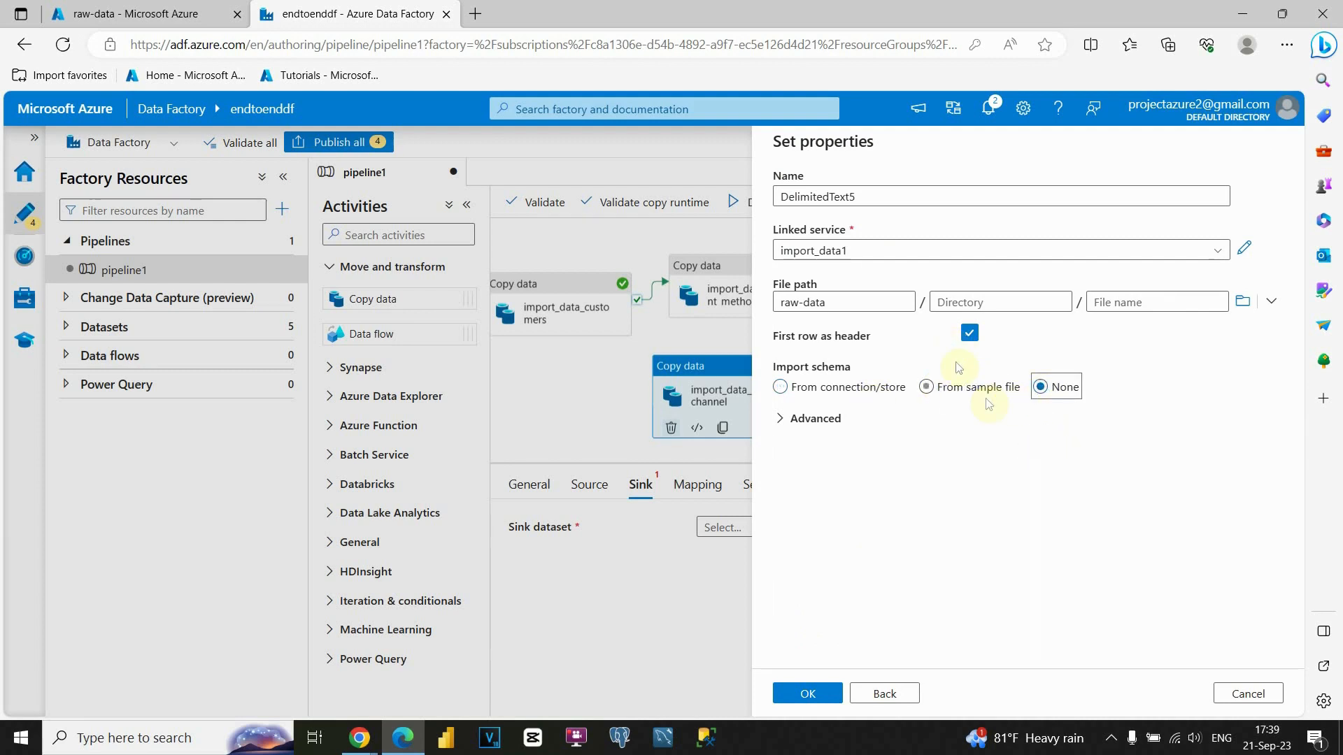
left_click(808, 693)
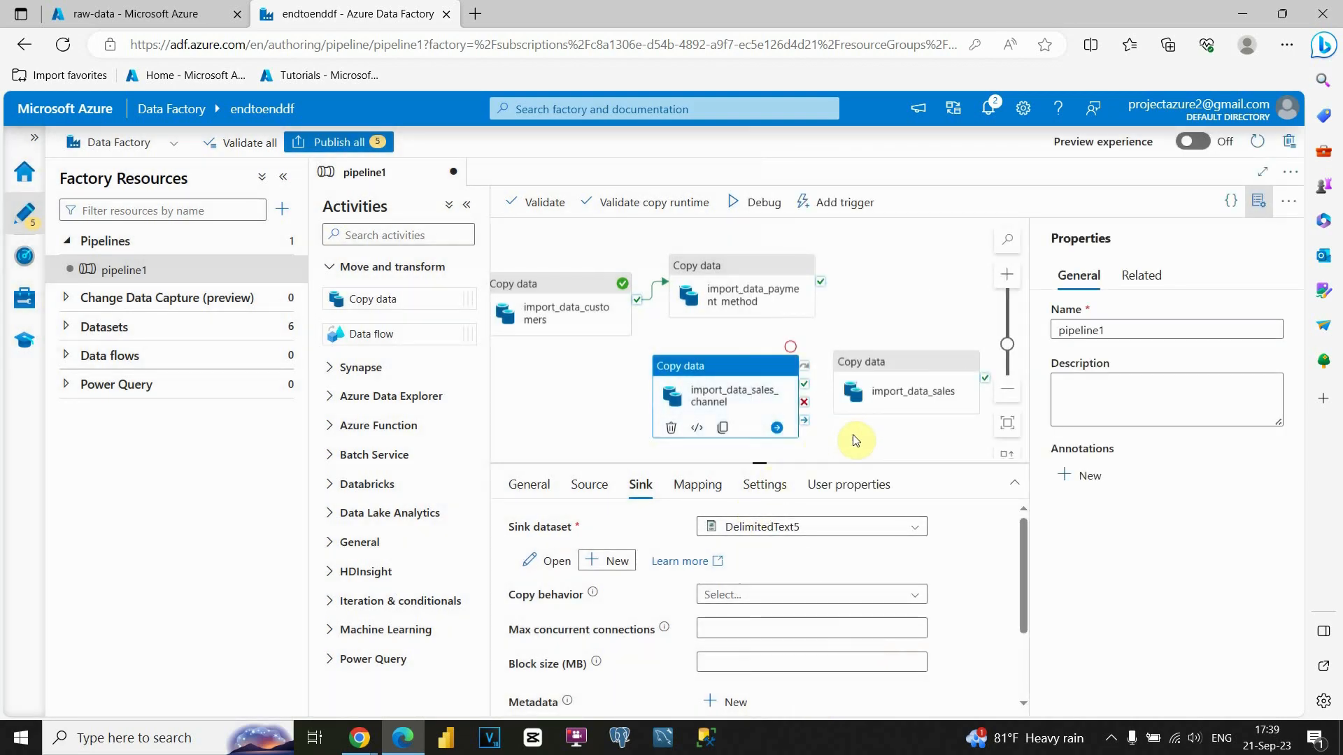
Connect import_data_payment_method's On success output to import_data_sales_channel.
left_click_drag(822, 286, 668, 392)
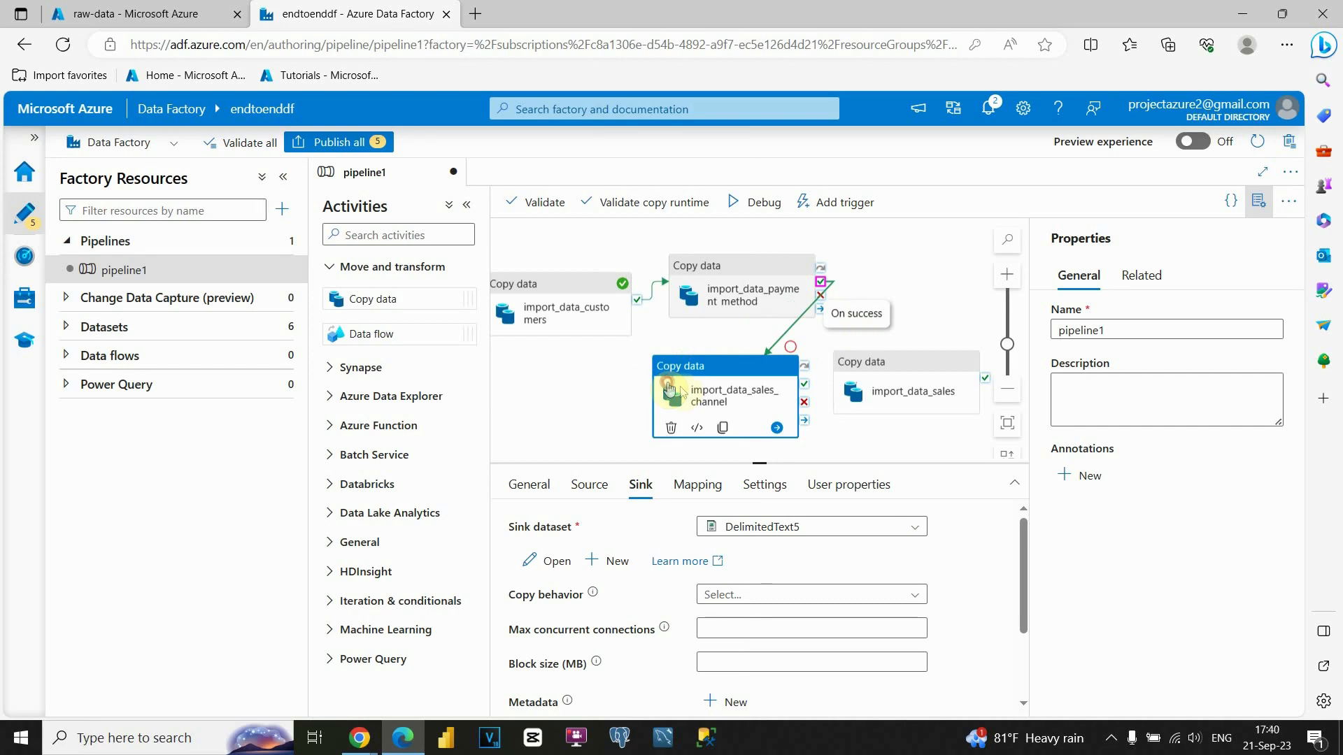
left_click(589, 376)
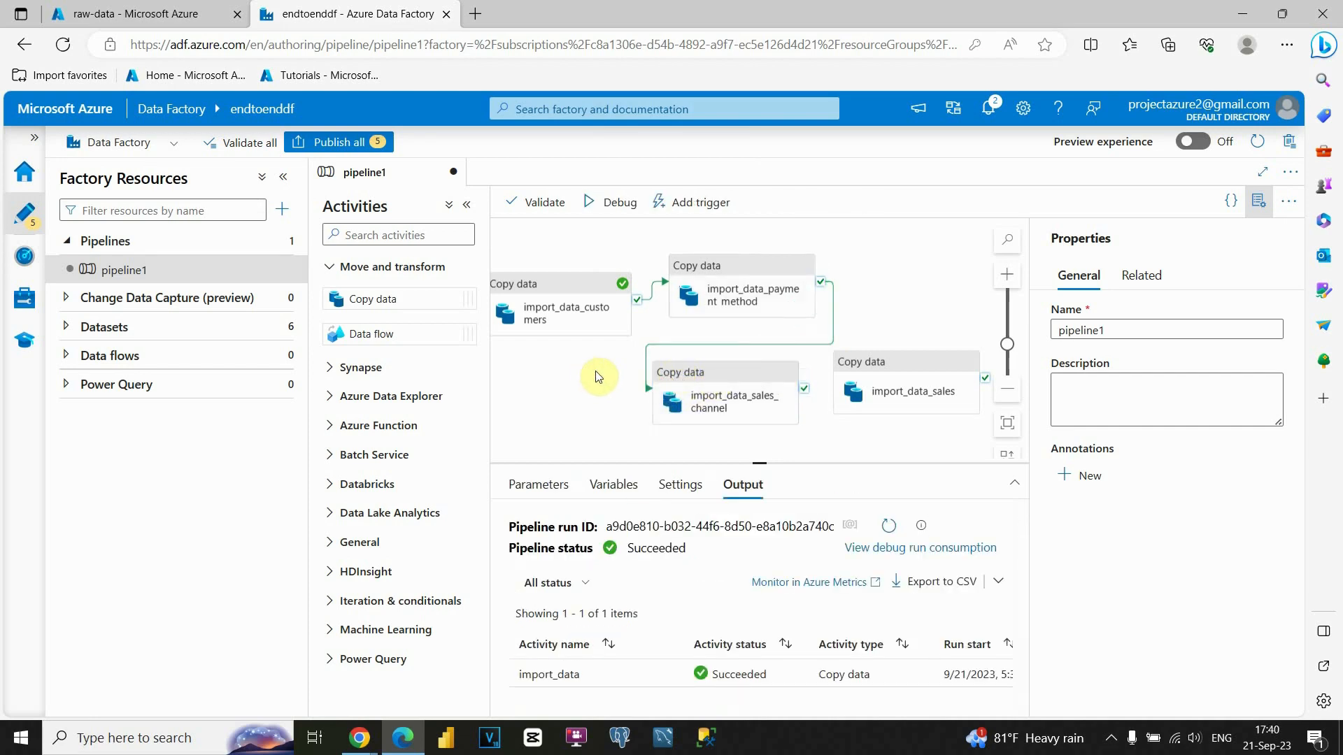
left_click(879, 371)
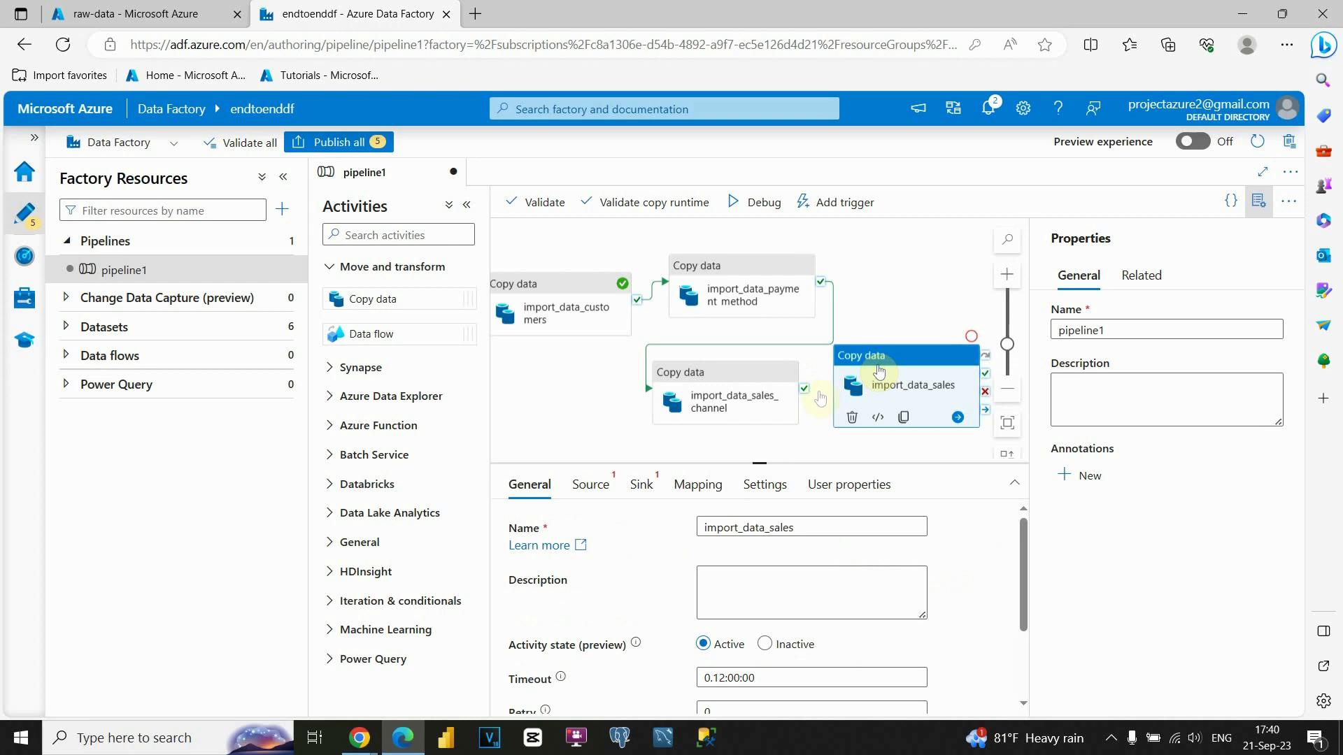
Start a new Azure Blob Storage DelimitedText source dataset for import_data_sales.
left_click(590, 484)
left_click(959, 526)
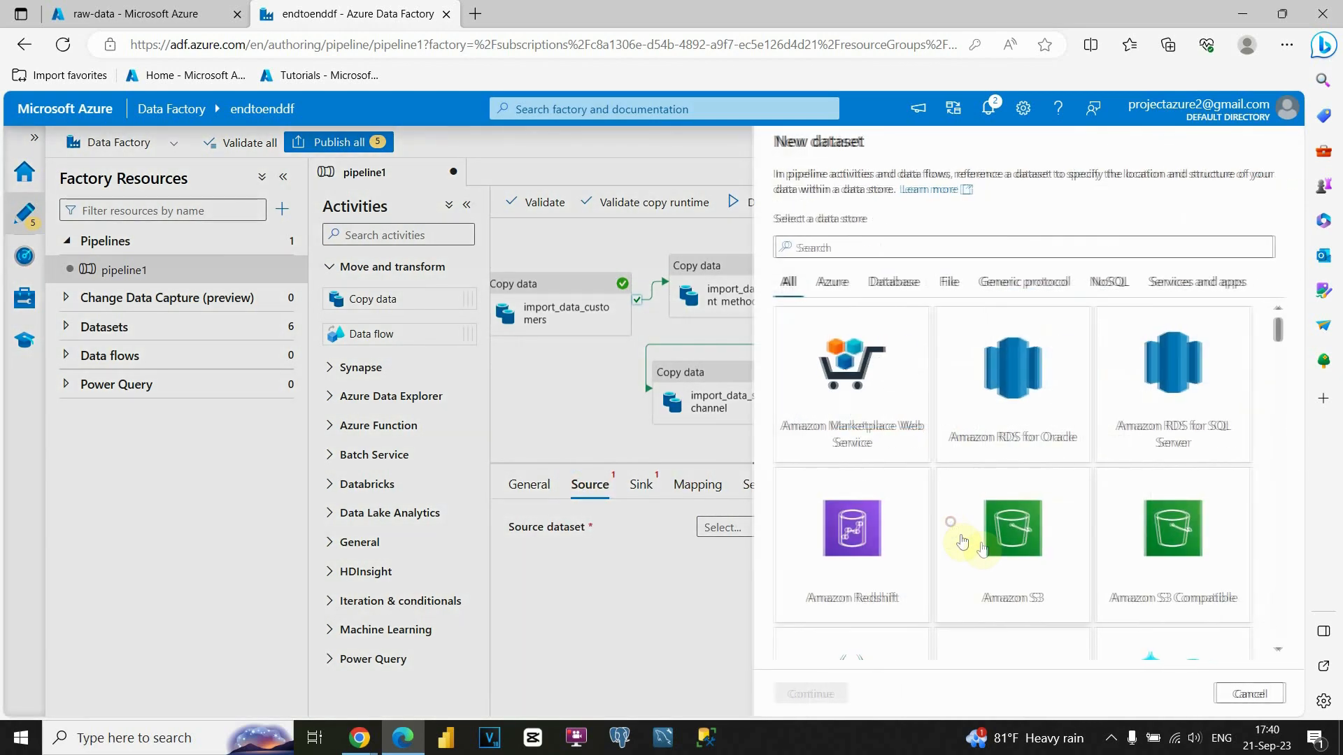
type("az")
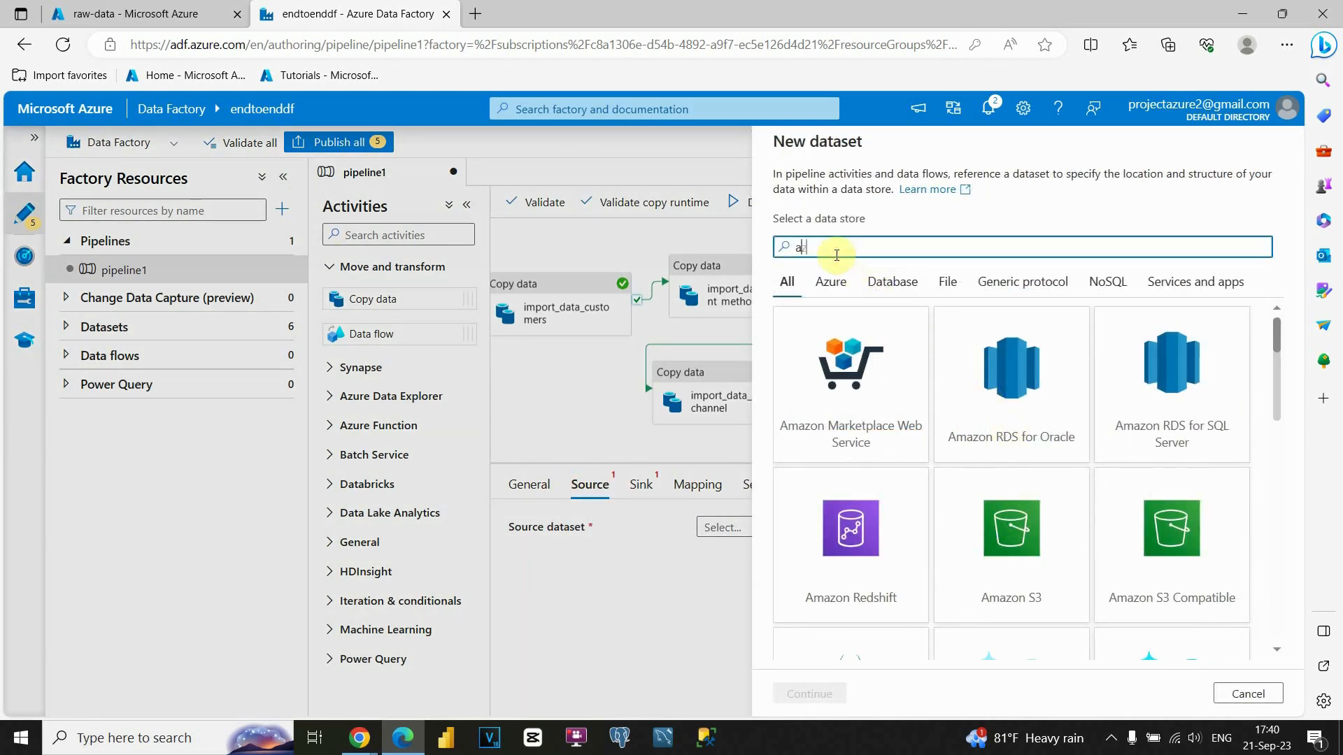
type("ure")
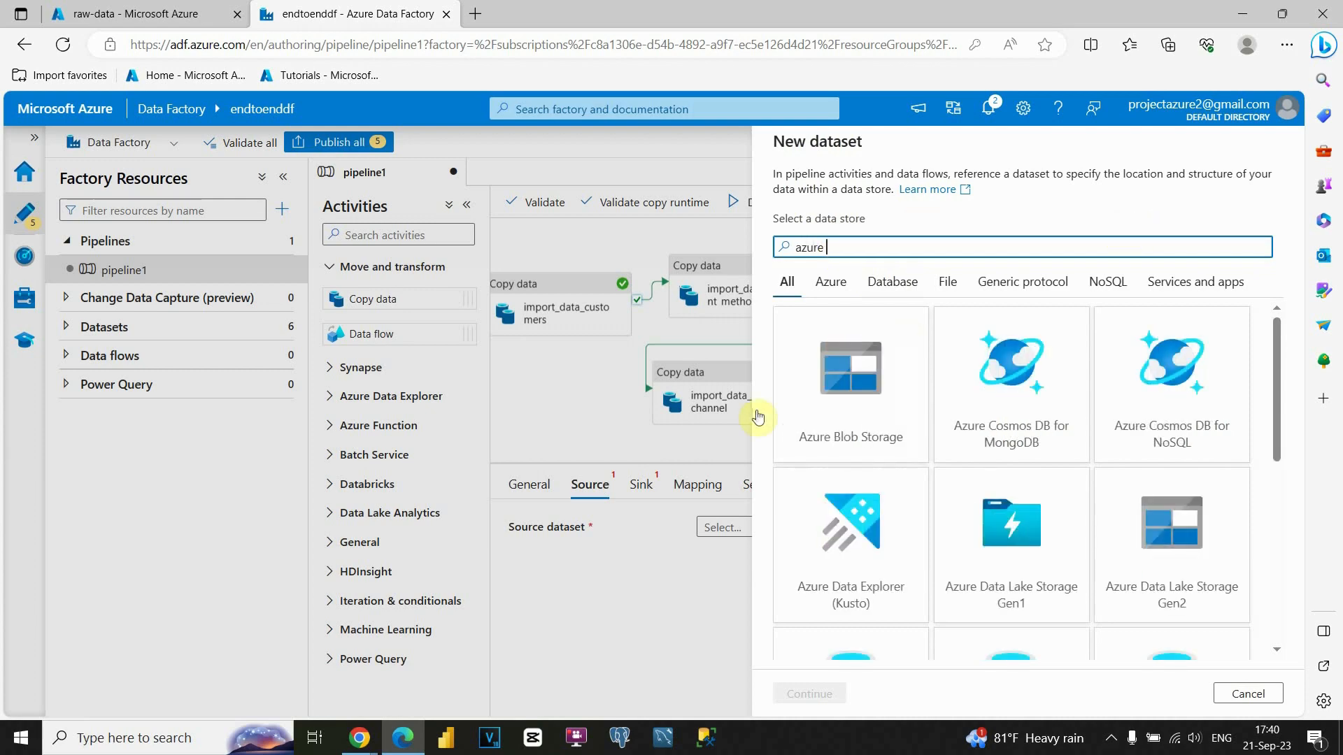
left_click(815, 393)
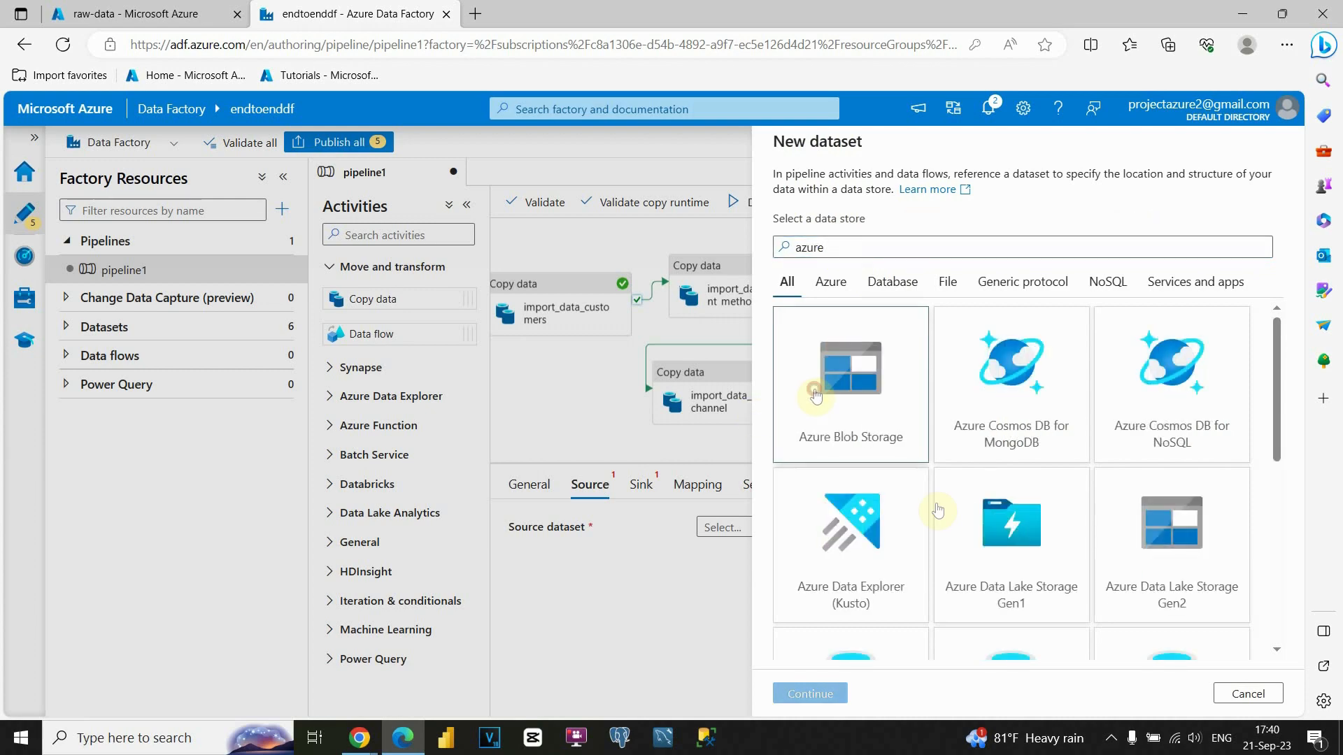
left_click(822, 696)
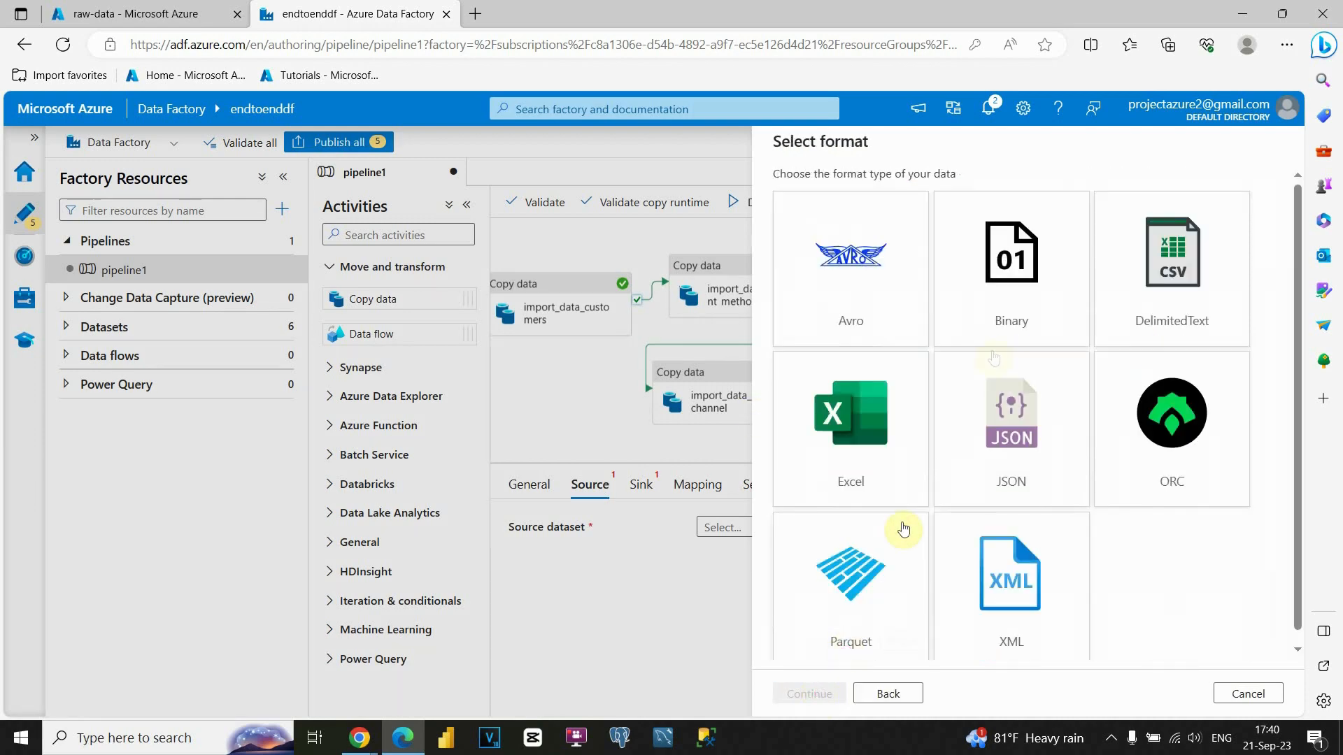
left_click(1163, 301)
left_click(845, 693)
Point DelimitedText6 at staging-data/fact_sales.csv via linked service import_data1.
left_click(890, 250)
left_click(840, 328)
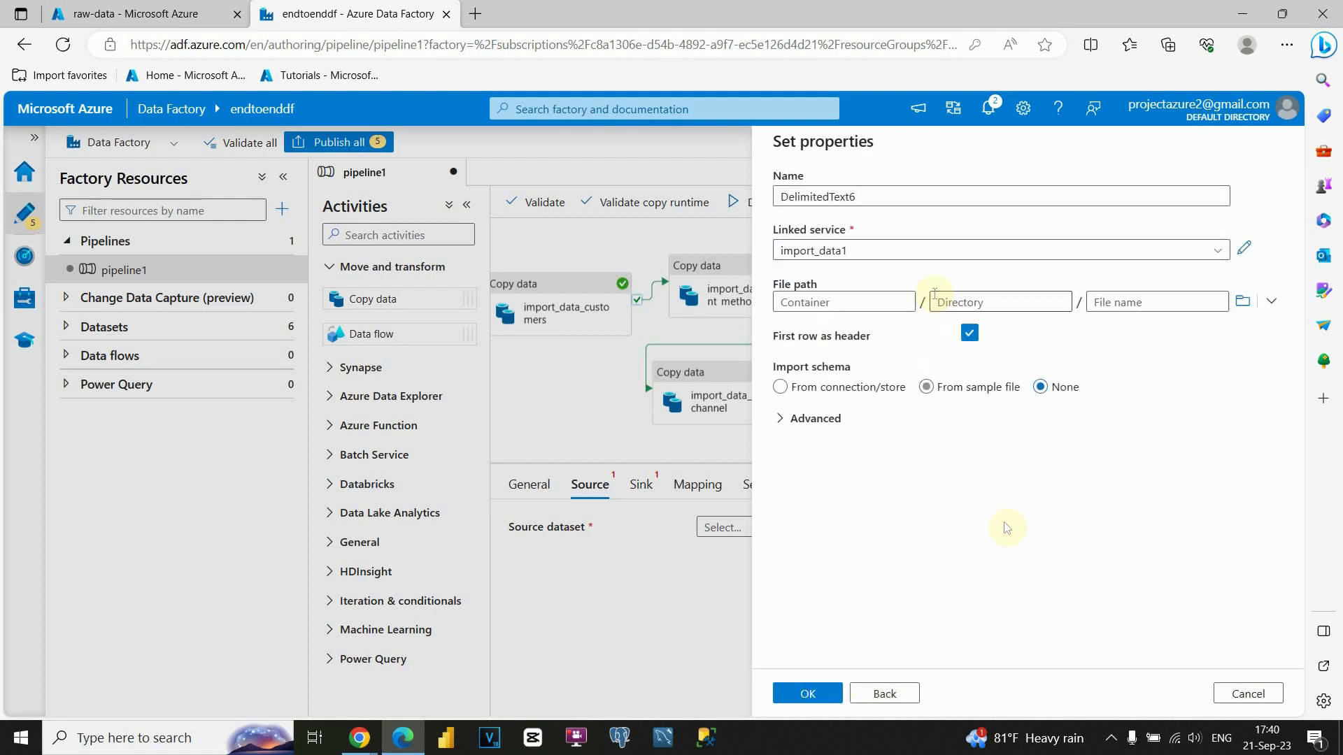
left_click(1252, 304)
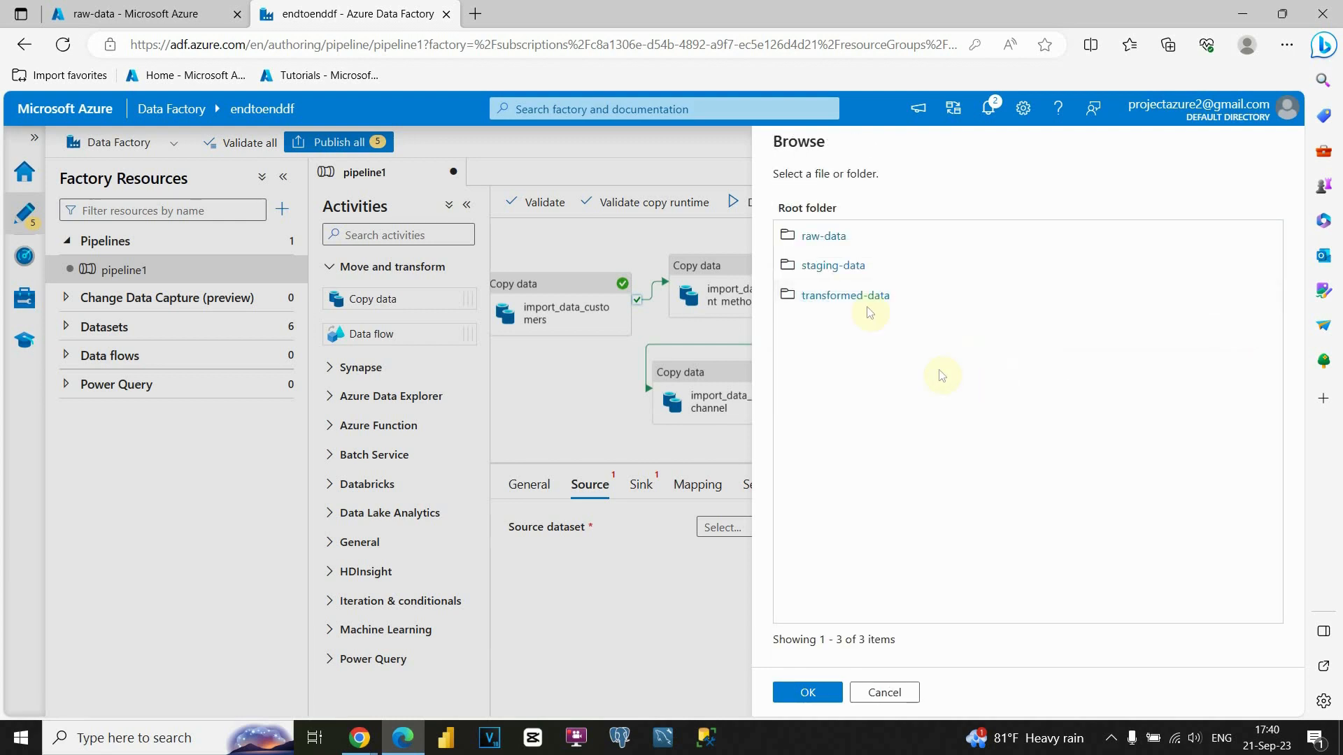
left_click(833, 262)
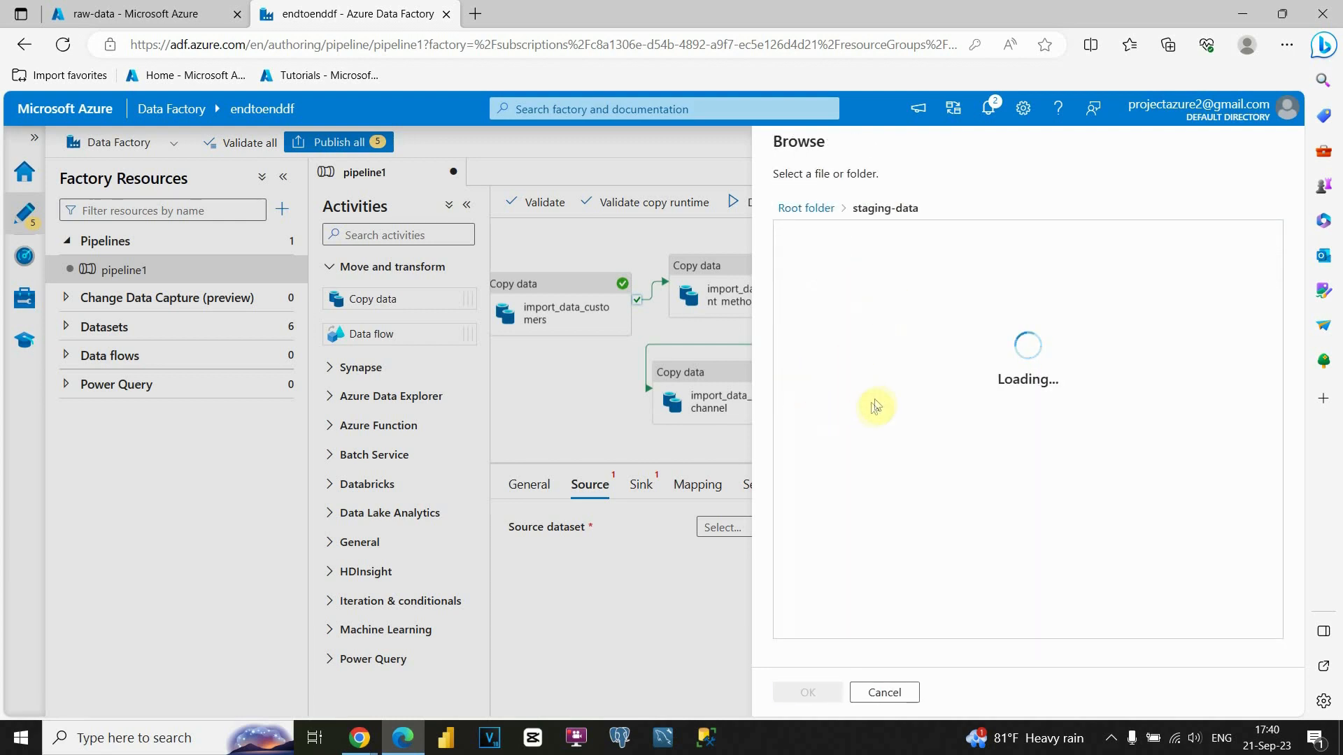
left_click(832, 326)
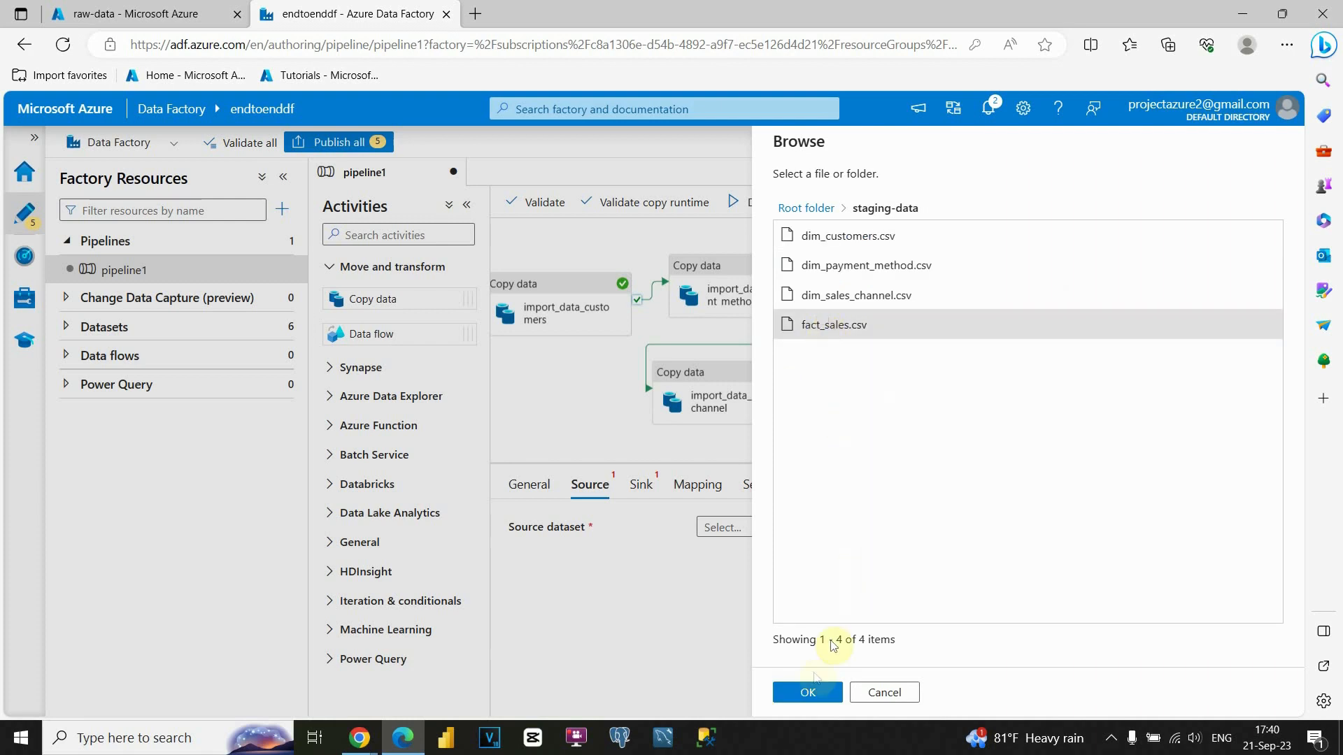
left_click(806, 693)
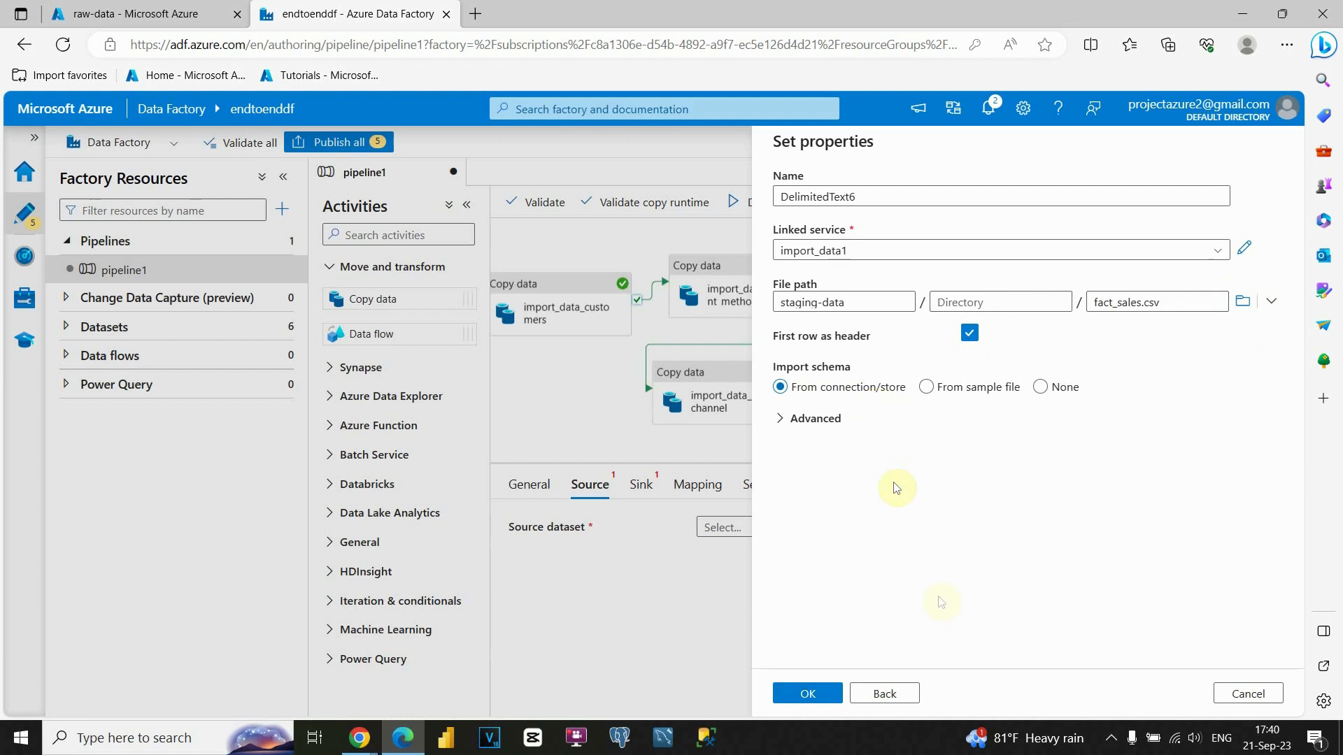
left_click(809, 693)
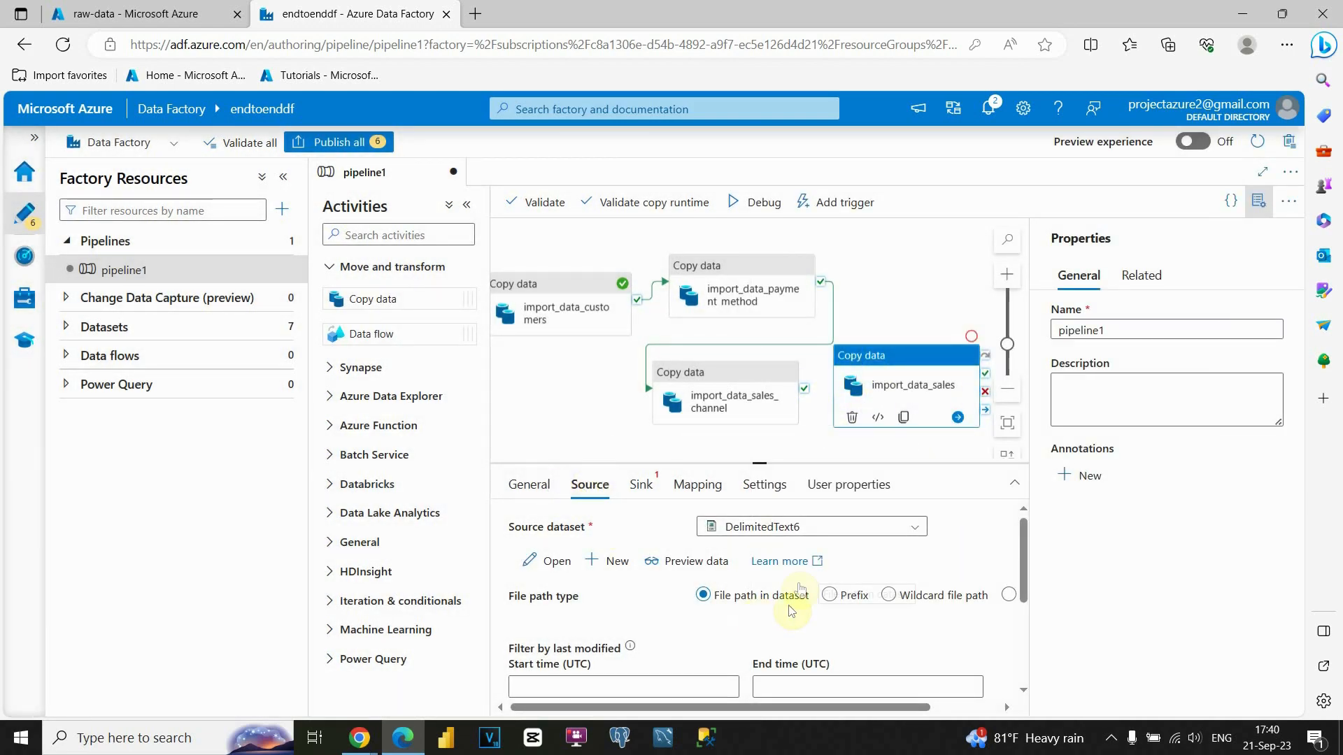
Preview the rows of fact_sales.csv, then return to the import_data_sales activity.
left_click(720, 560)
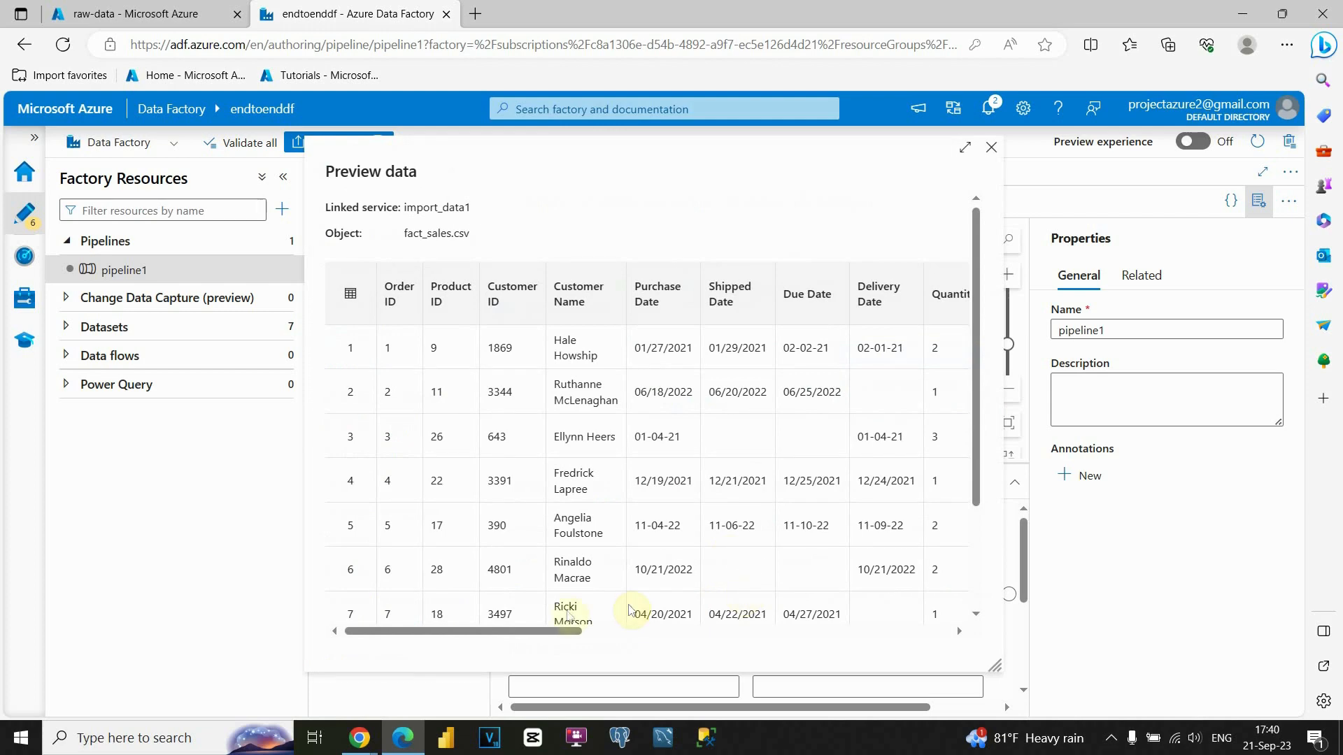
mouse_move(535, 636)
left_mouse_down()
mouse_move(929, 633)
mouse_move(536, 633)
left_mouse_up()
scroll(639, 503, "down", 3)
scroll(639, 504, "up", 3)
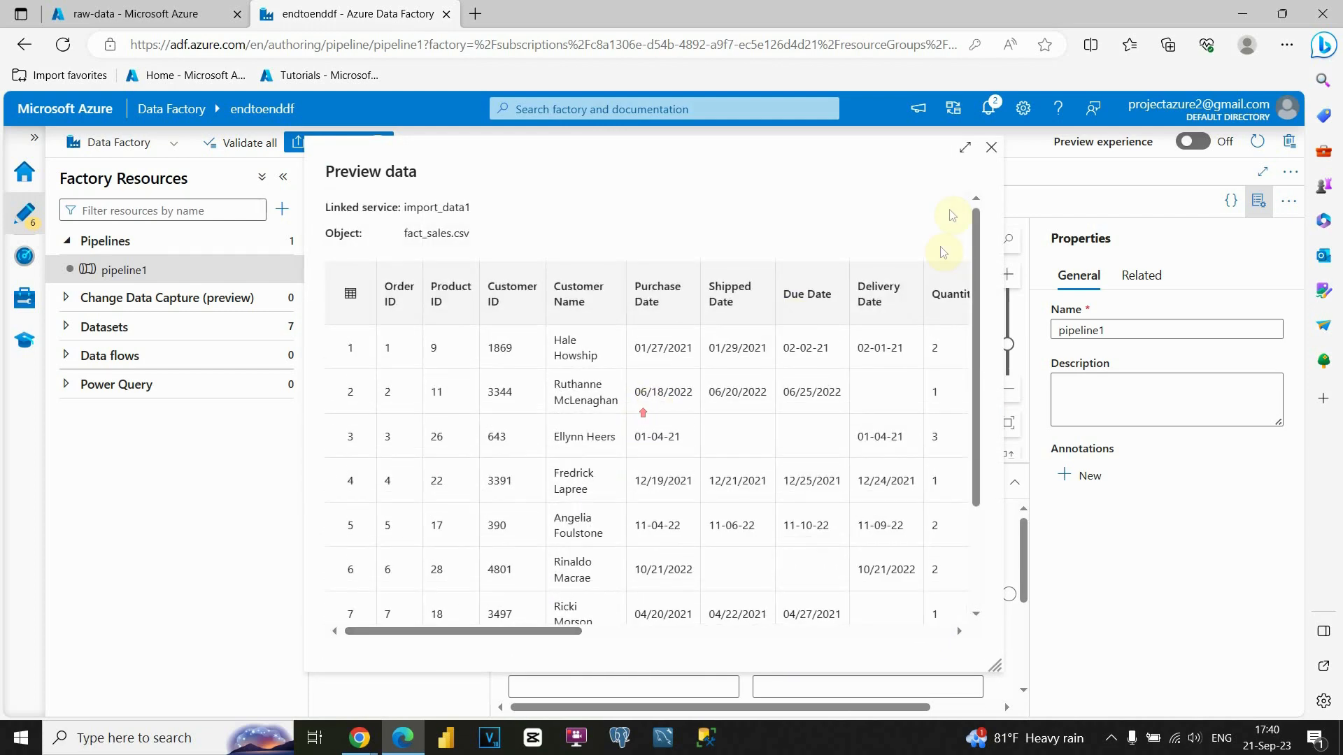
left_click(993, 150)
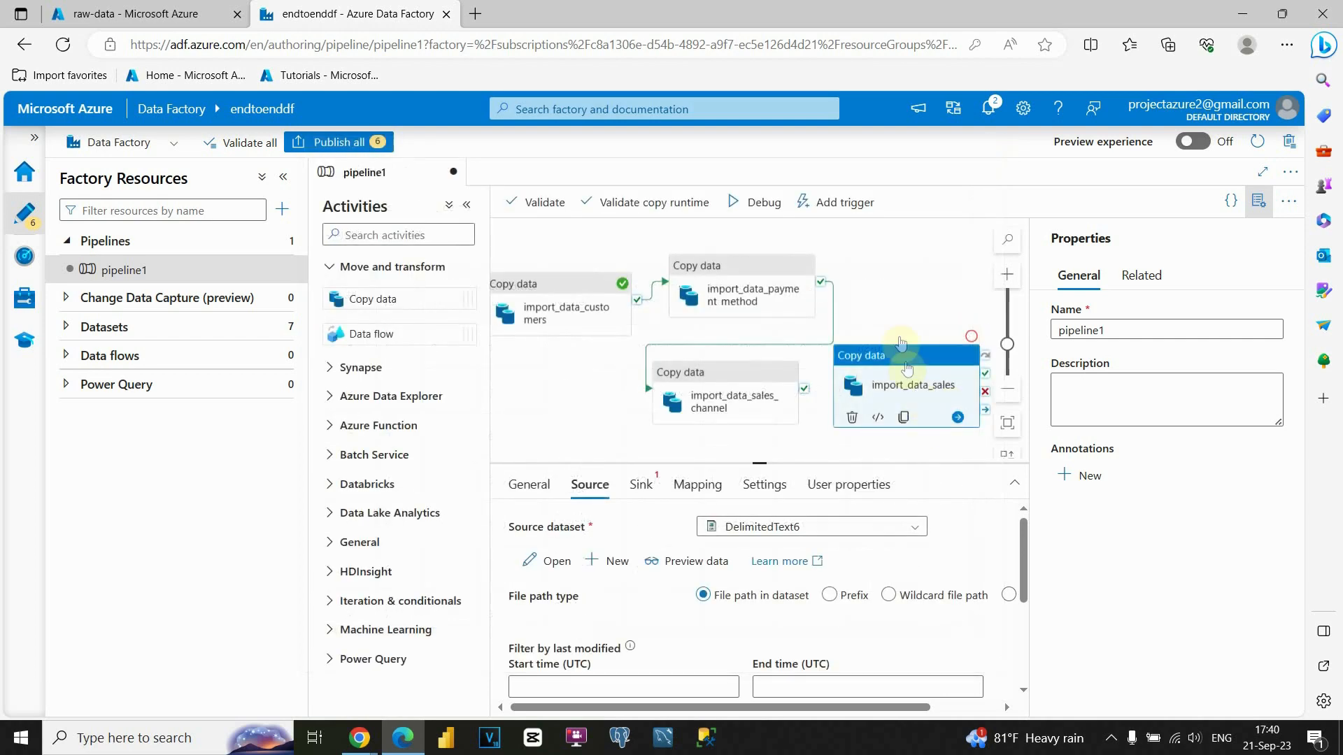
left_click(901, 311)
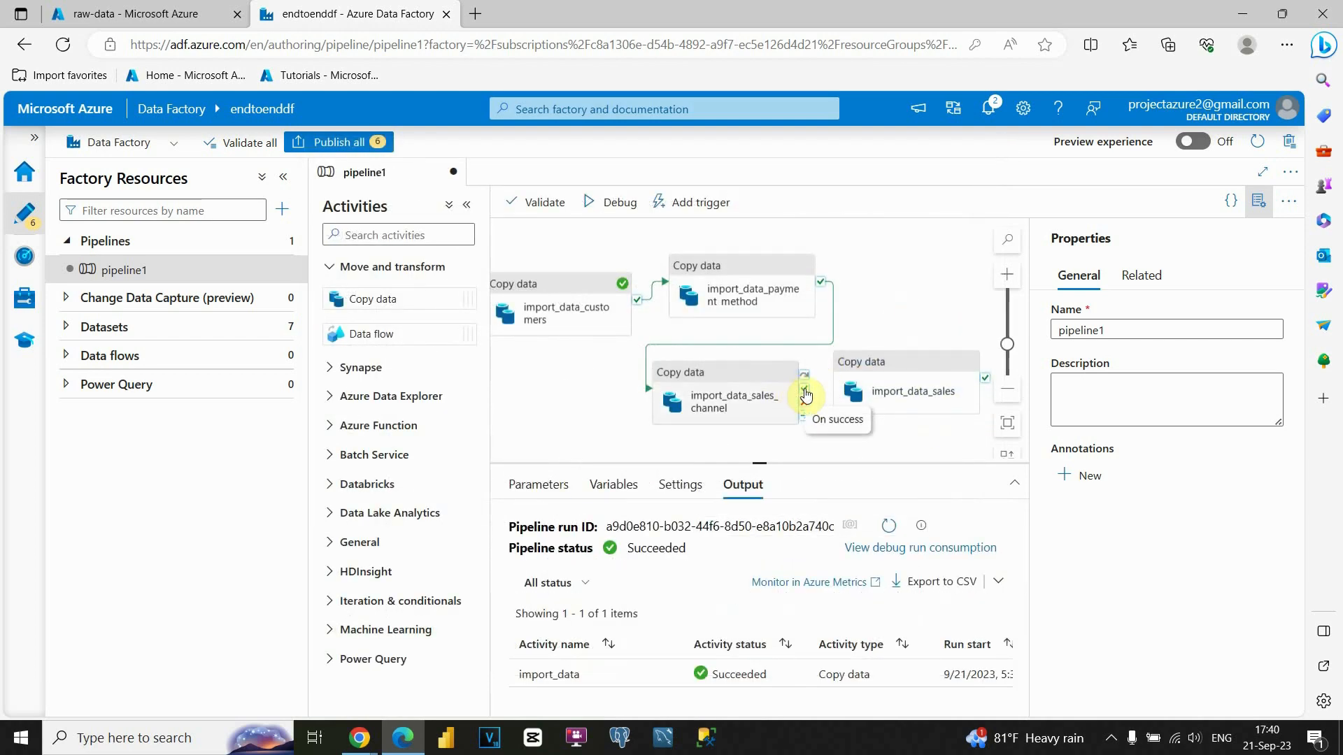
left_click(871, 383)
Start a new Azure Blob Storage DelimitedText sink dataset for import_data_sales.
left_click(641, 484)
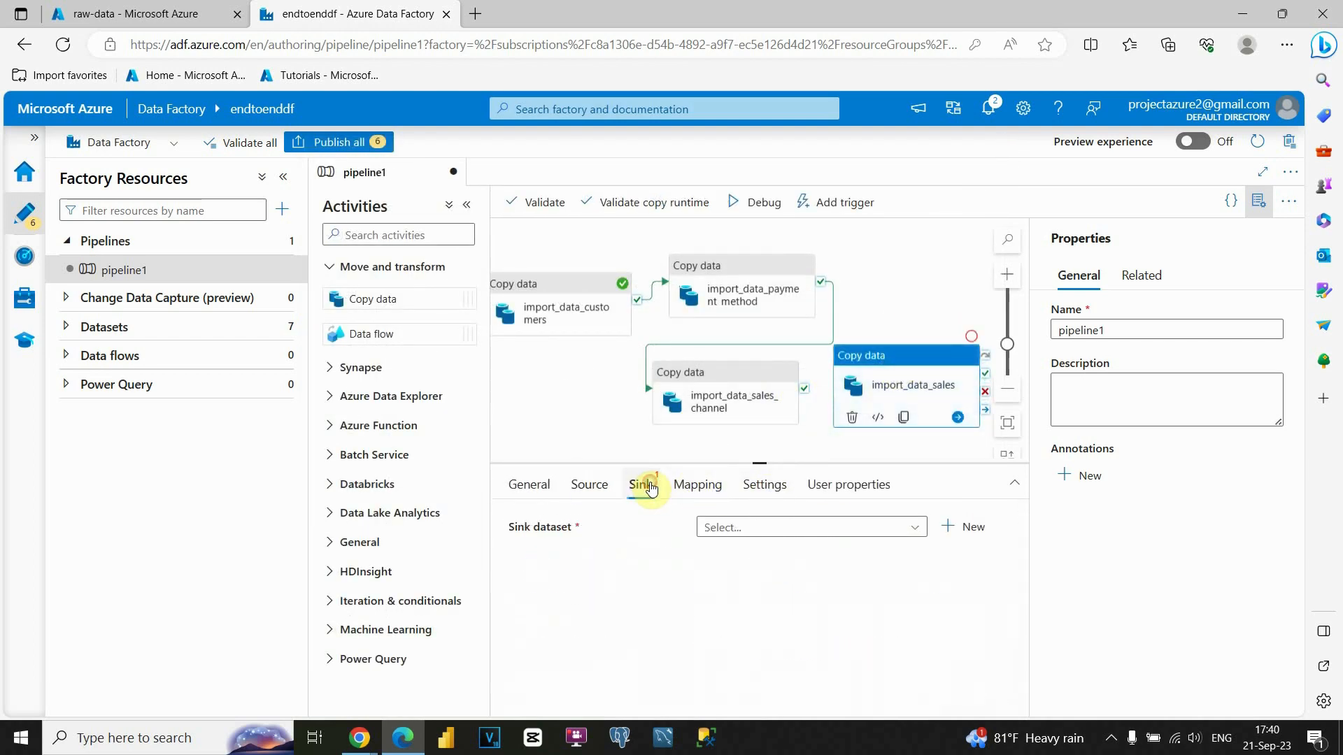
left_click(971, 527)
left_click(864, 398)
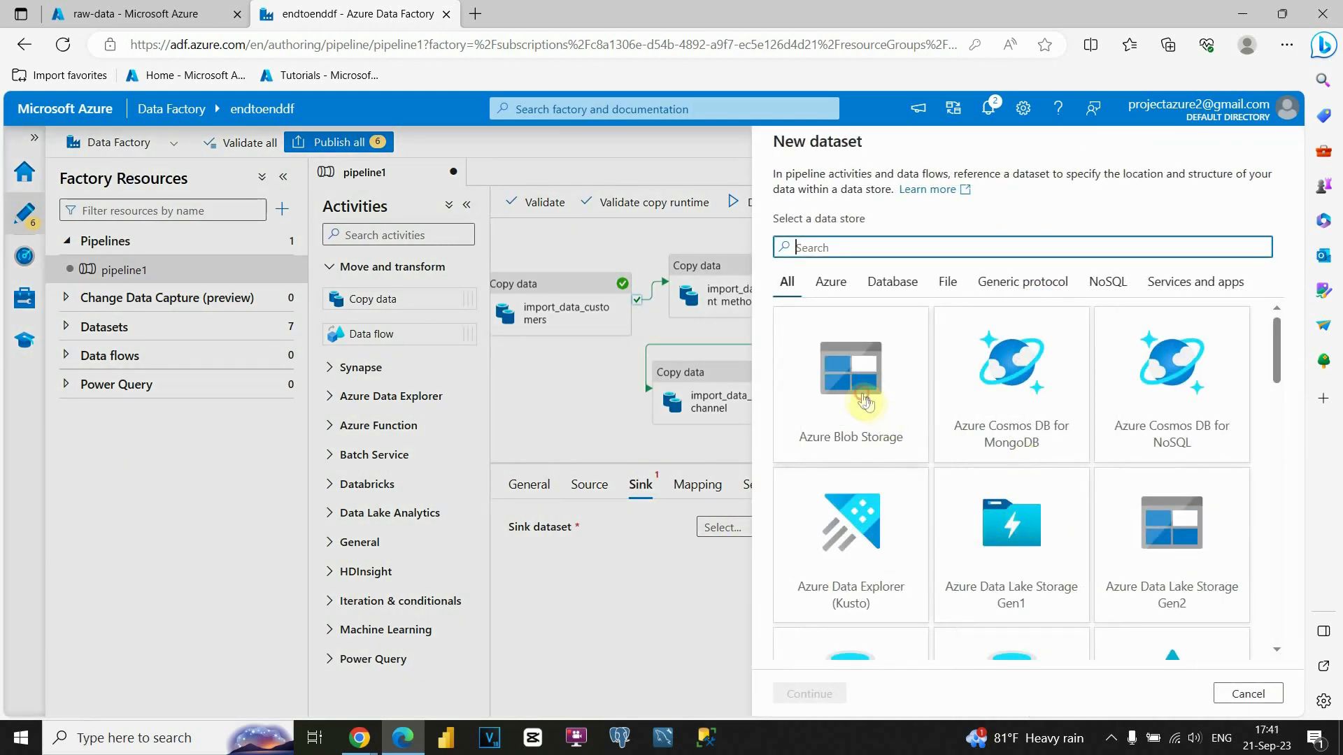
left_click(809, 693)
left_click(1198, 312)
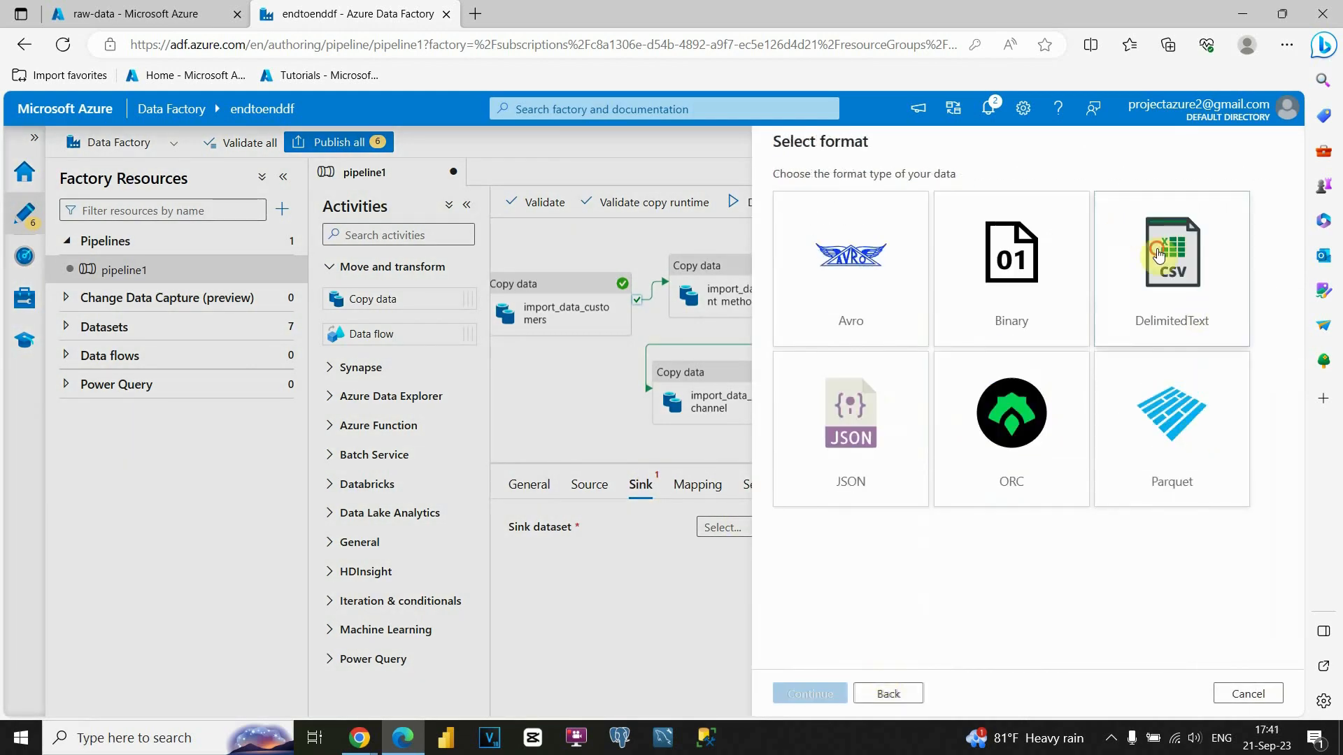
left_click(812, 693)
Write to raw-data/fact_sales_raw via import_data1 with Import schema None, creating DelimitedText7.
left_click(937, 254)
left_click(808, 333)
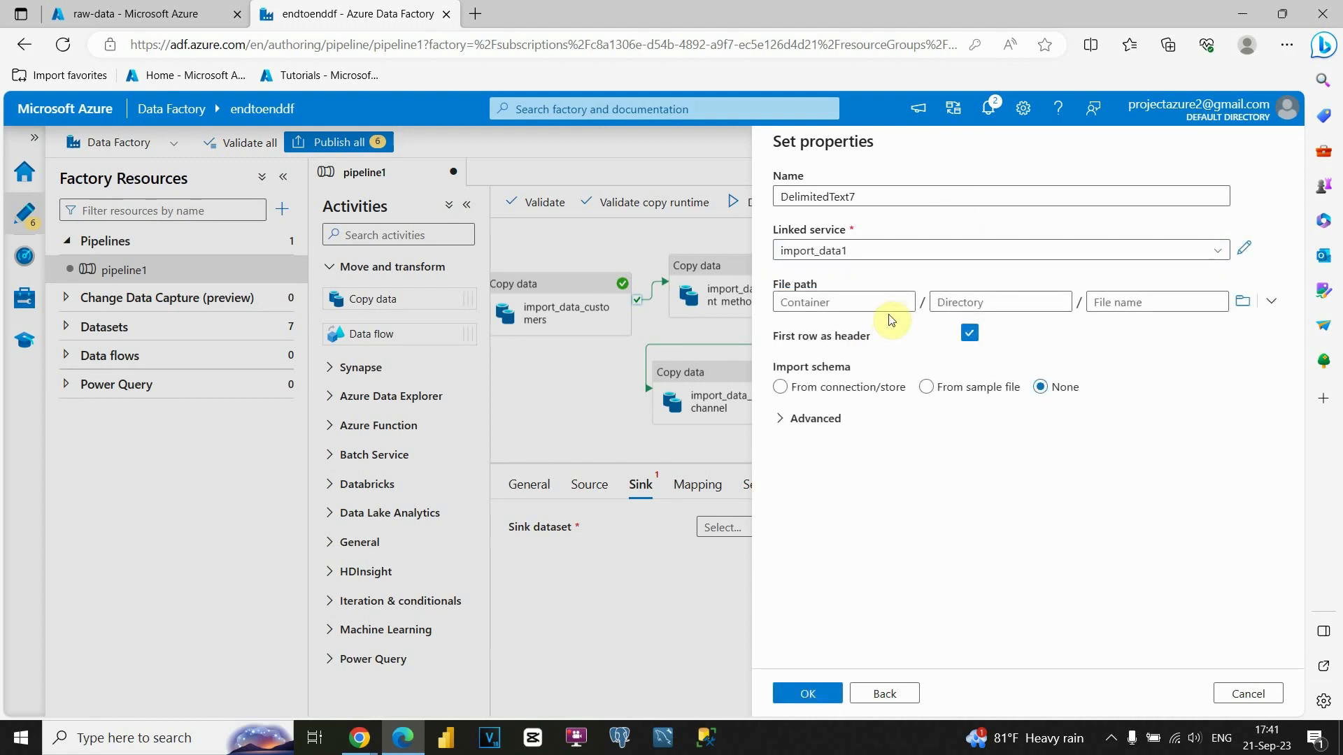
left_click(1242, 301)
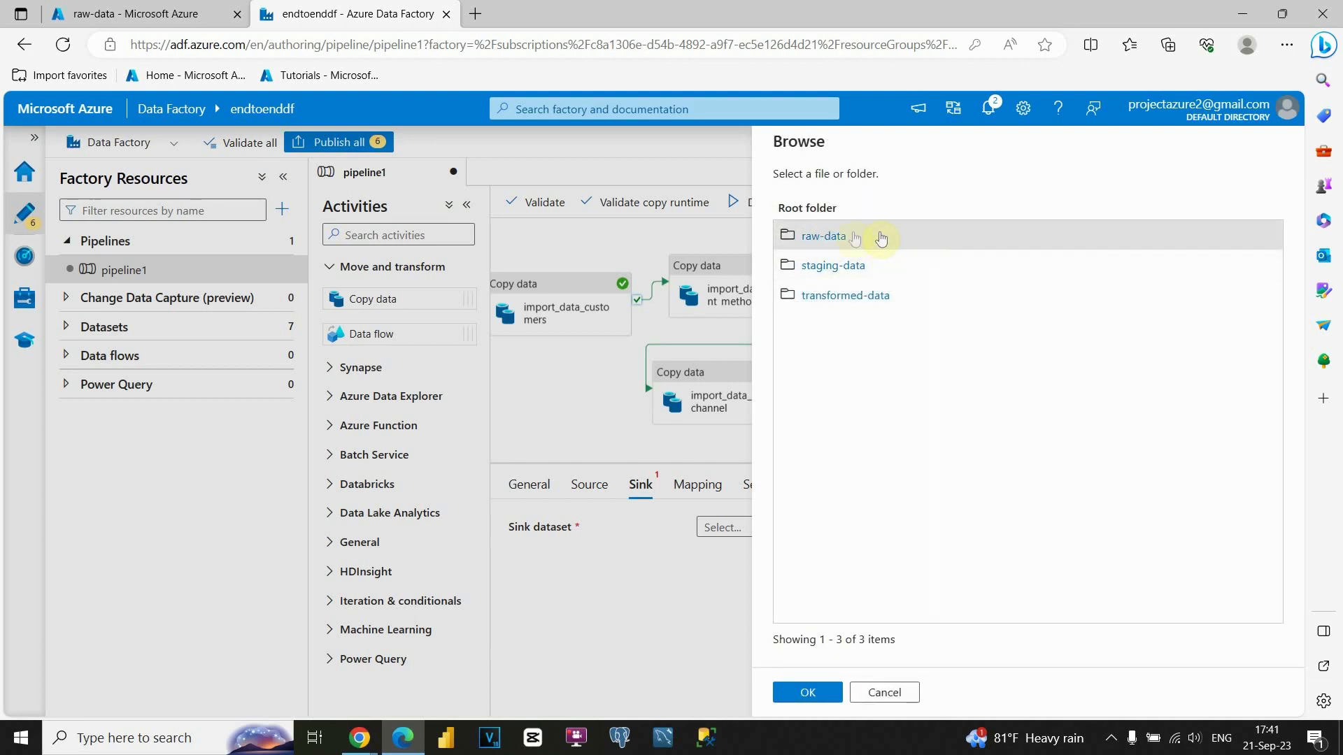
left_click(840, 233)
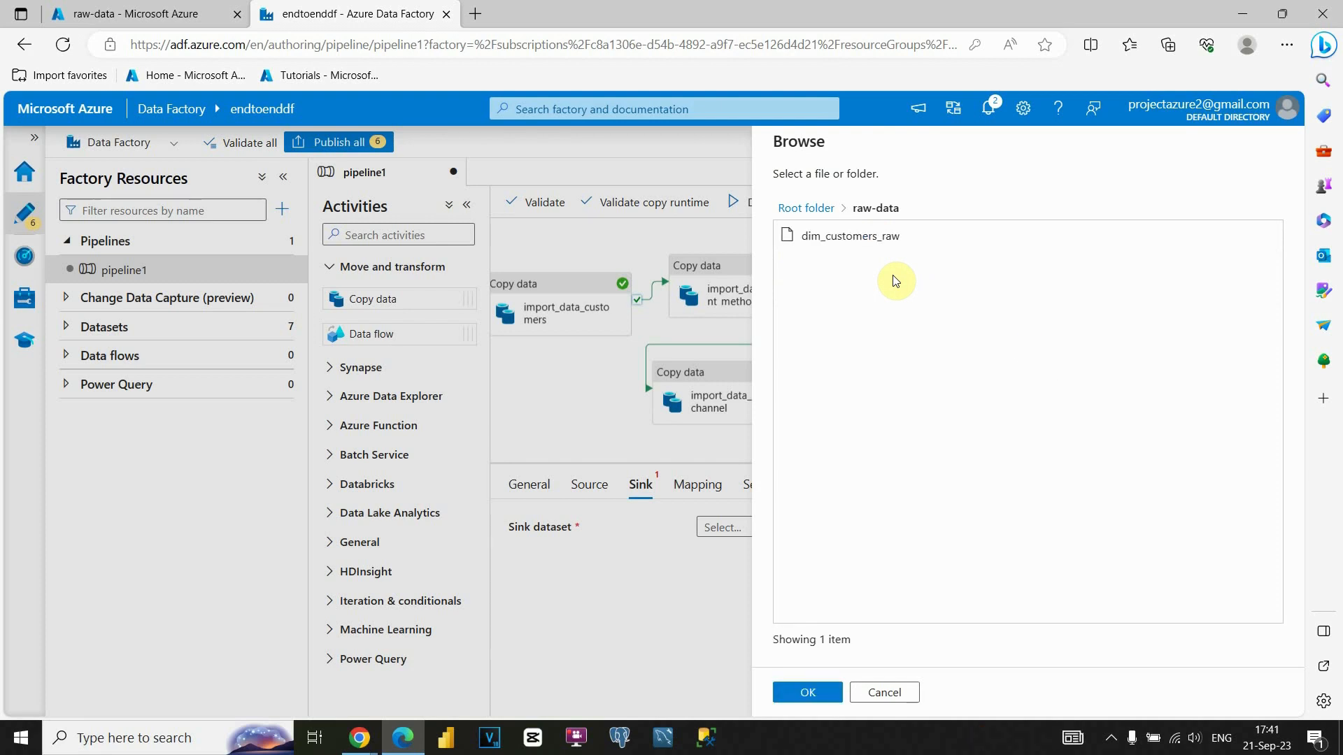
left_click(807, 694)
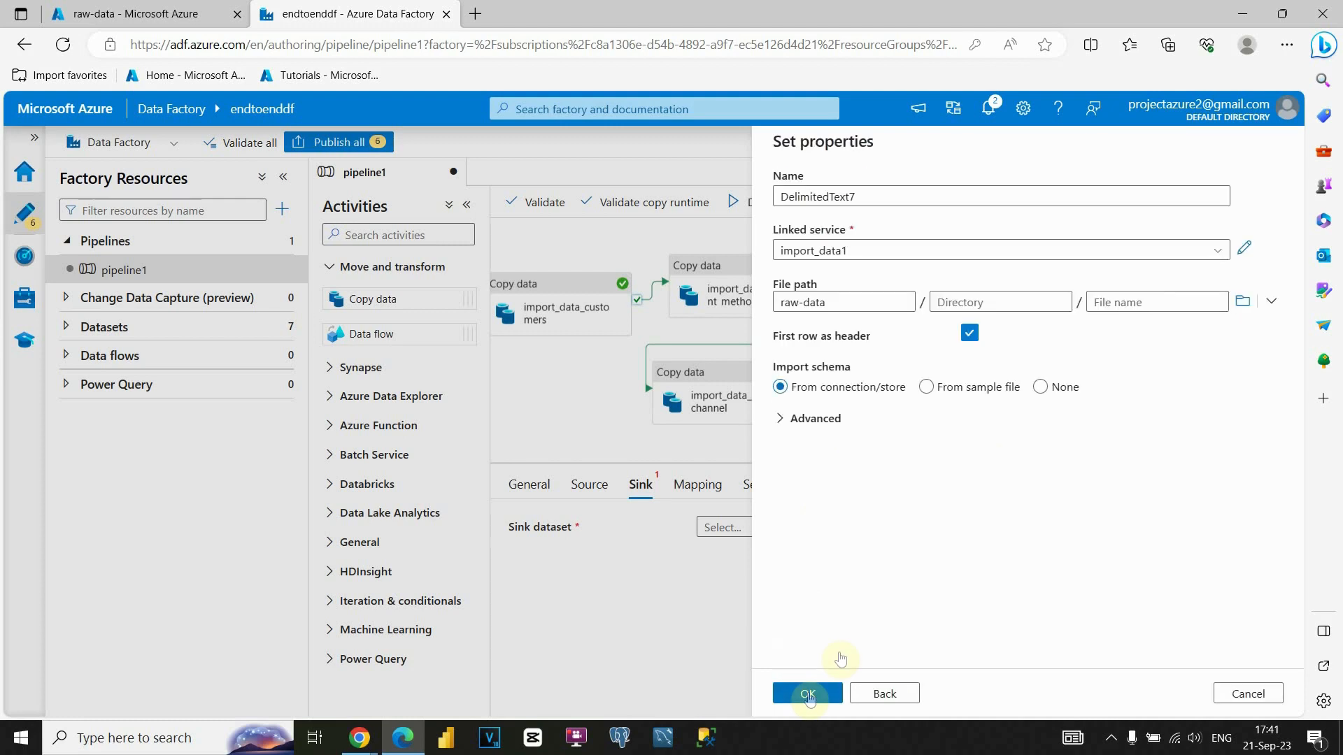
left_click(1156, 303)
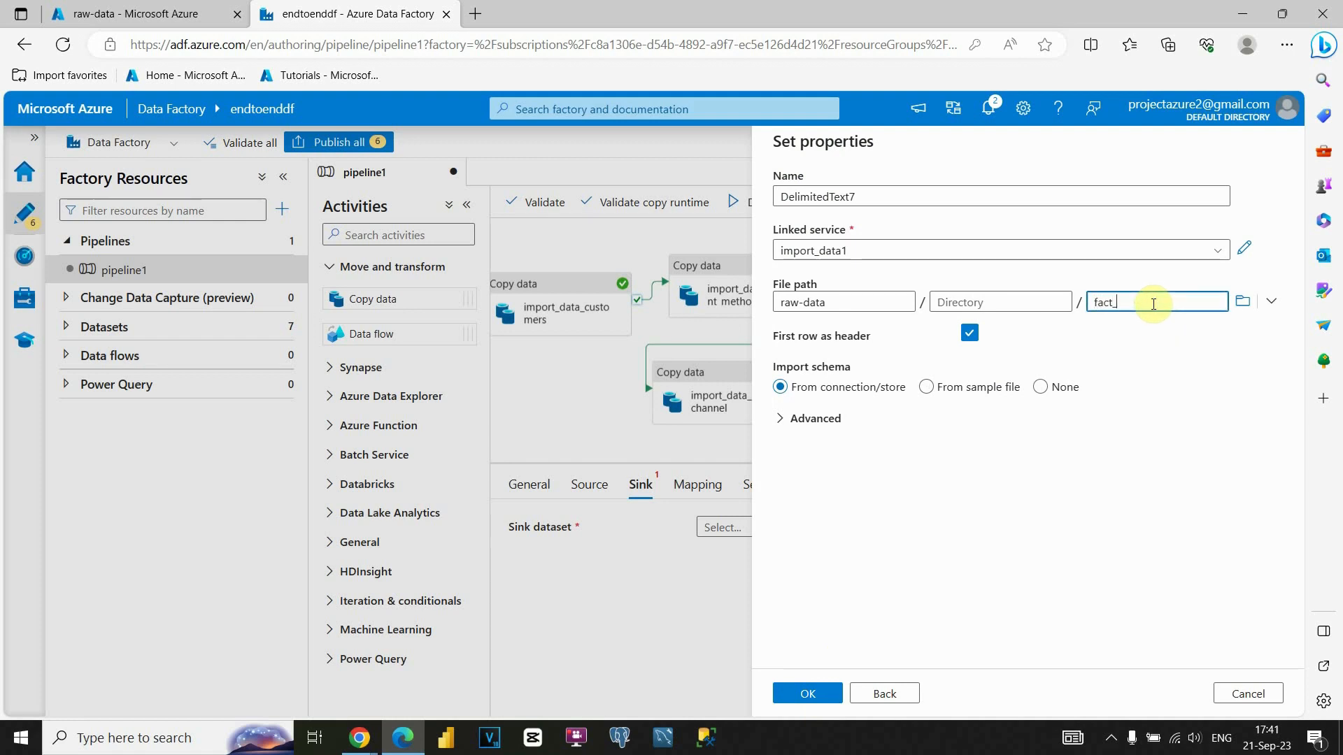
type("fact_sales_raw")
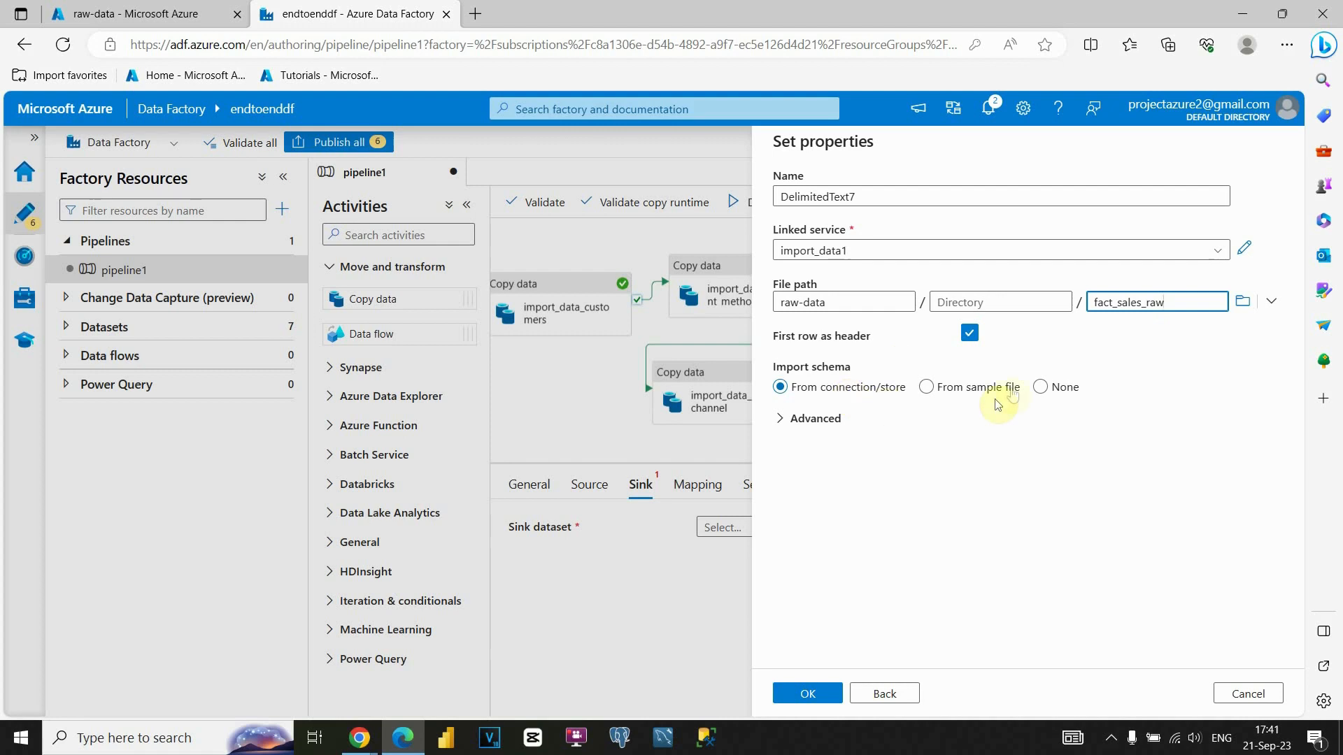
left_click(1042, 386)
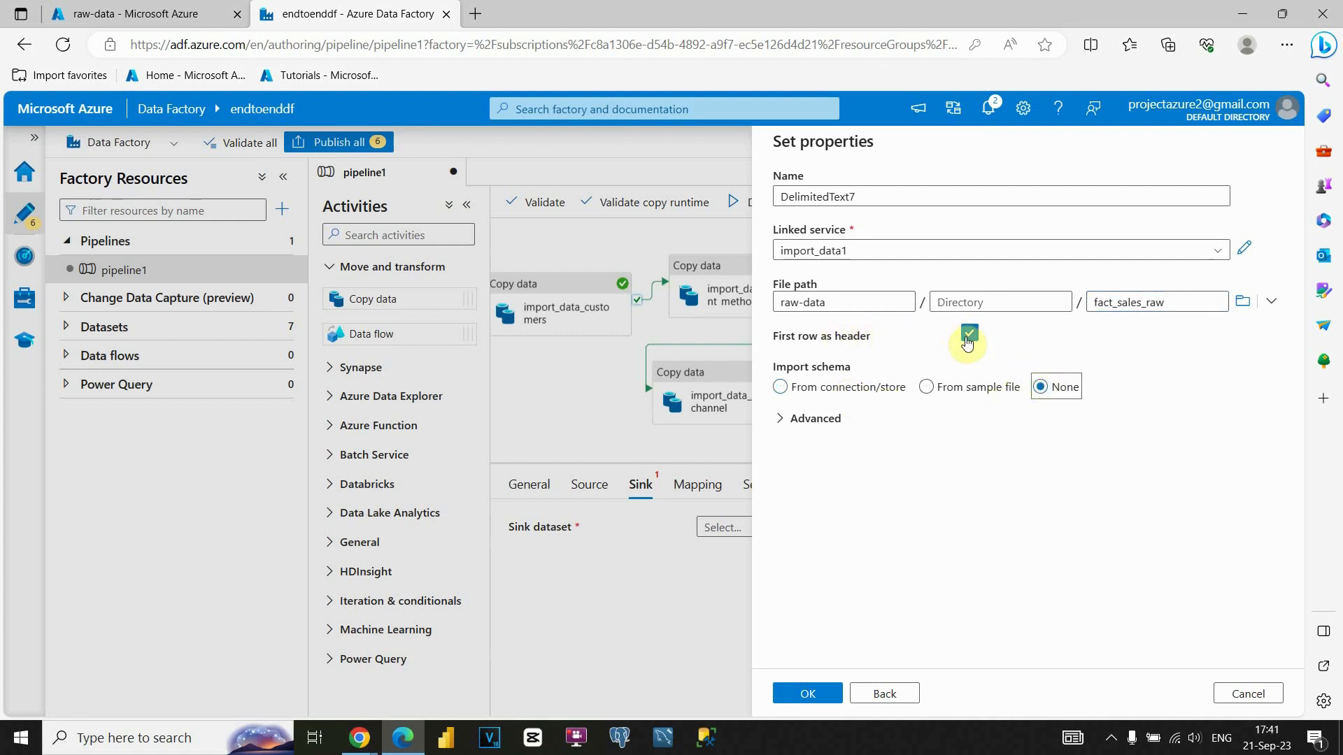
scroll(924, 529, "down", 1)
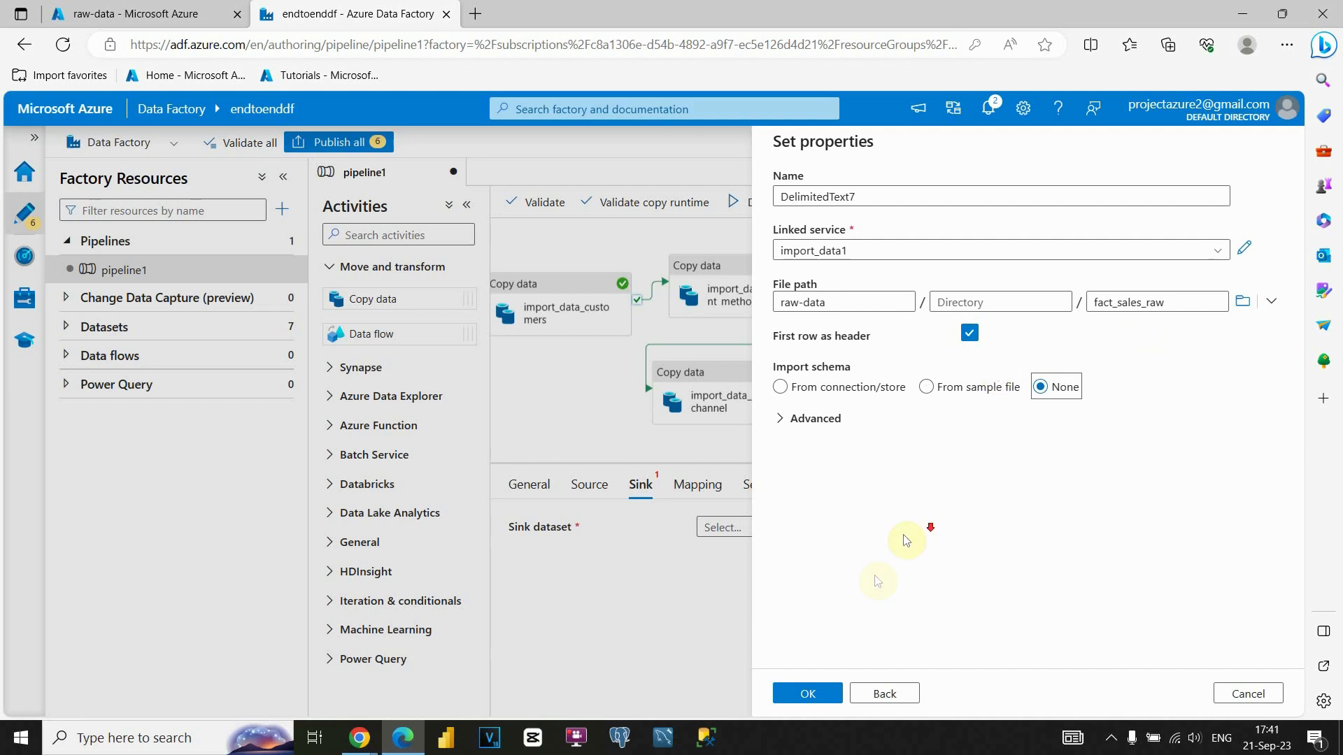
left_click(825, 693)
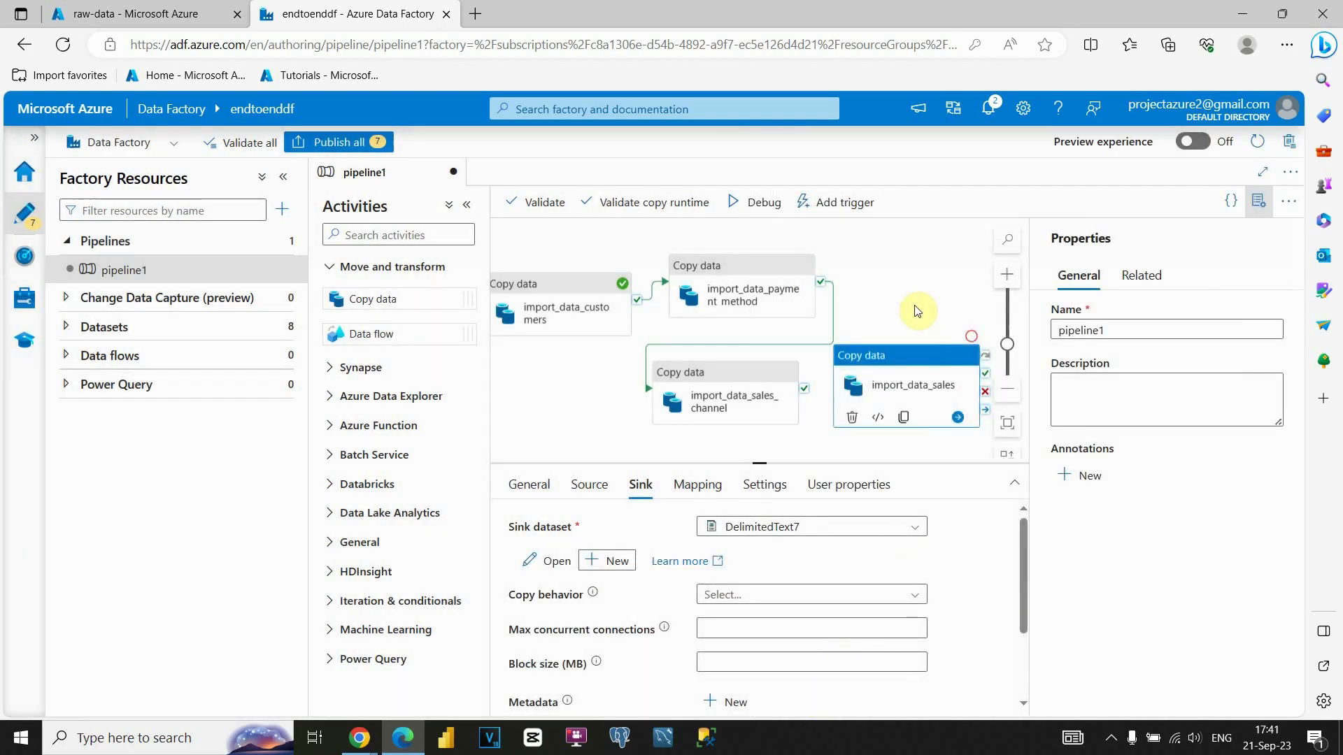
Connect import_data_sales_channel's On success output to import_data_sales.
left_click_drag(803, 389, 842, 394)
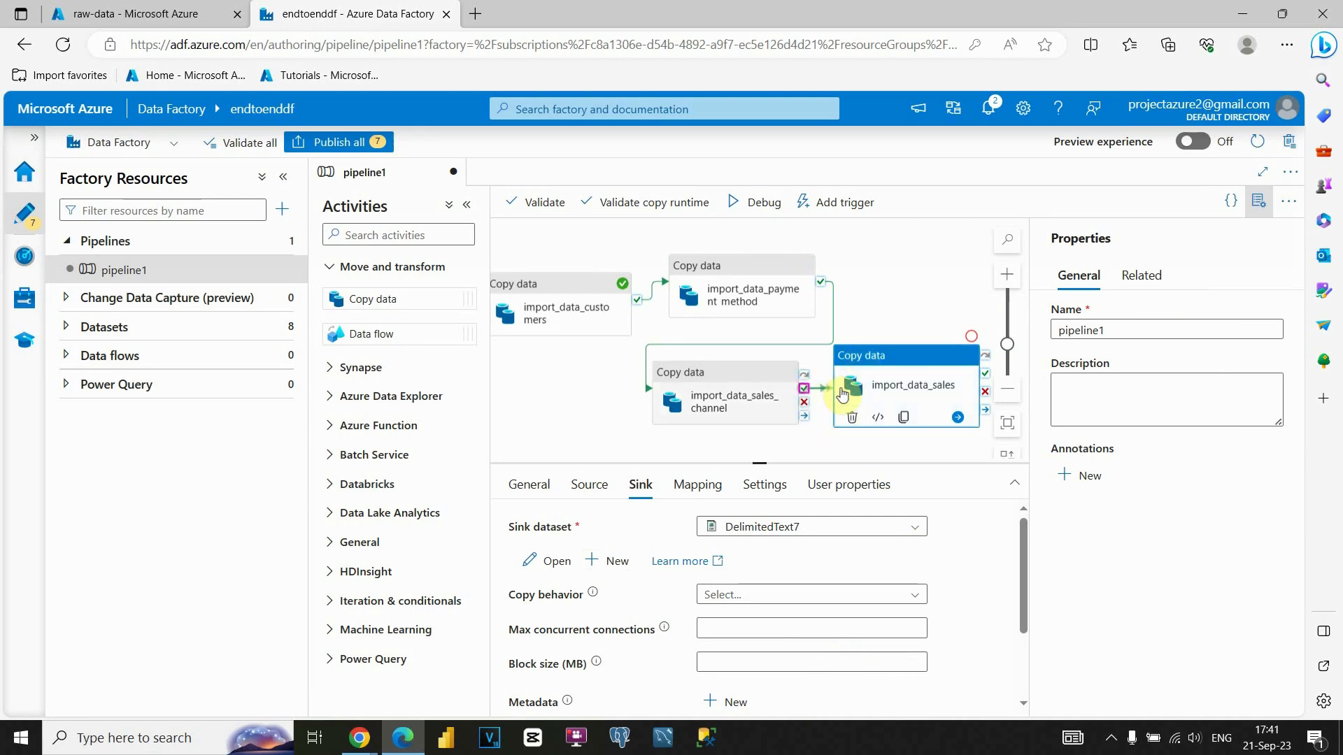
left_click(902, 300)
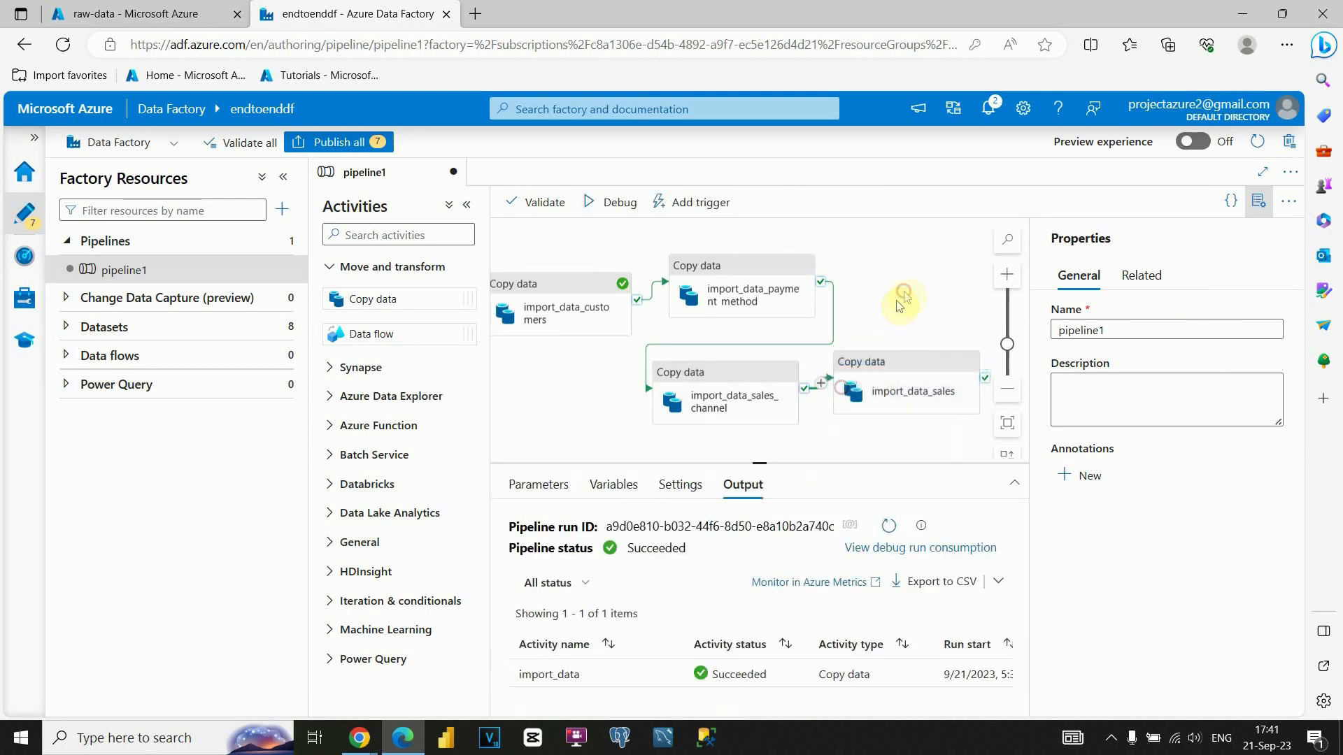
left_click(876, 367)
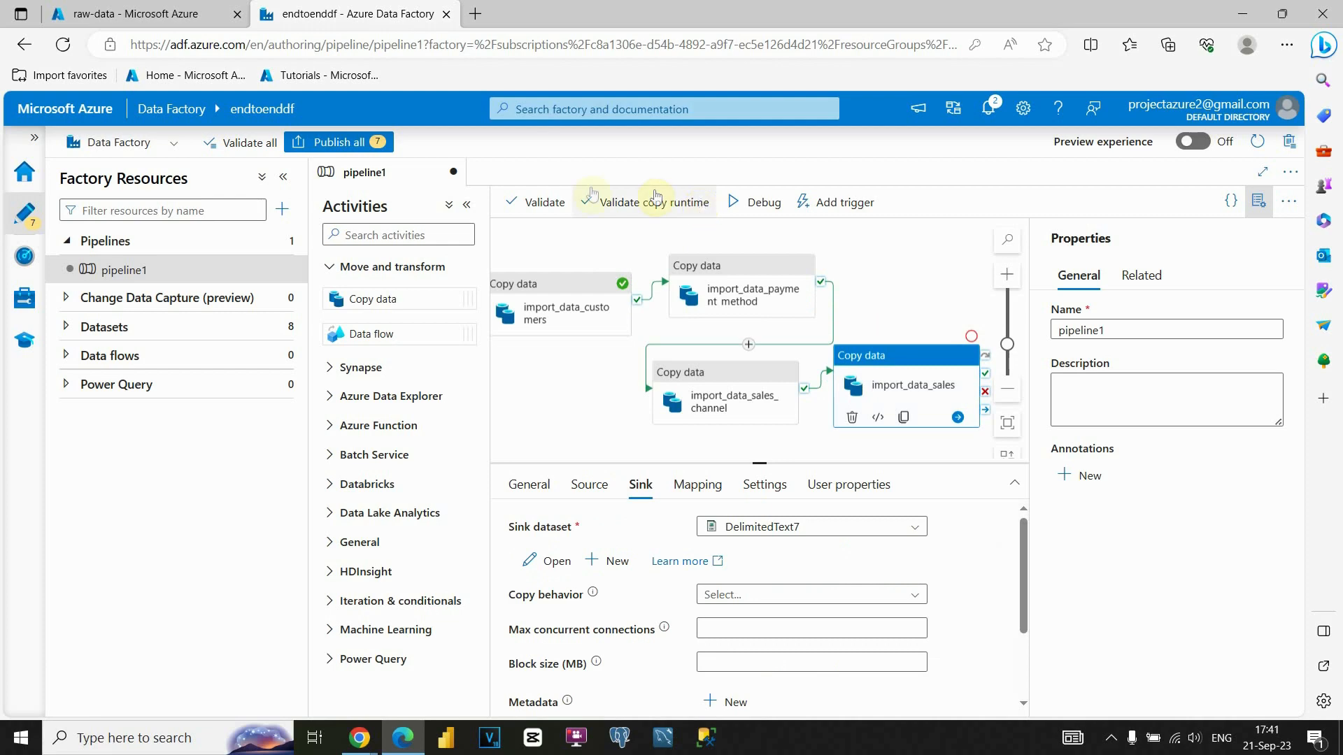
Validate pipeline1, dismiss the results, and start a debug run.
left_click(546, 202)
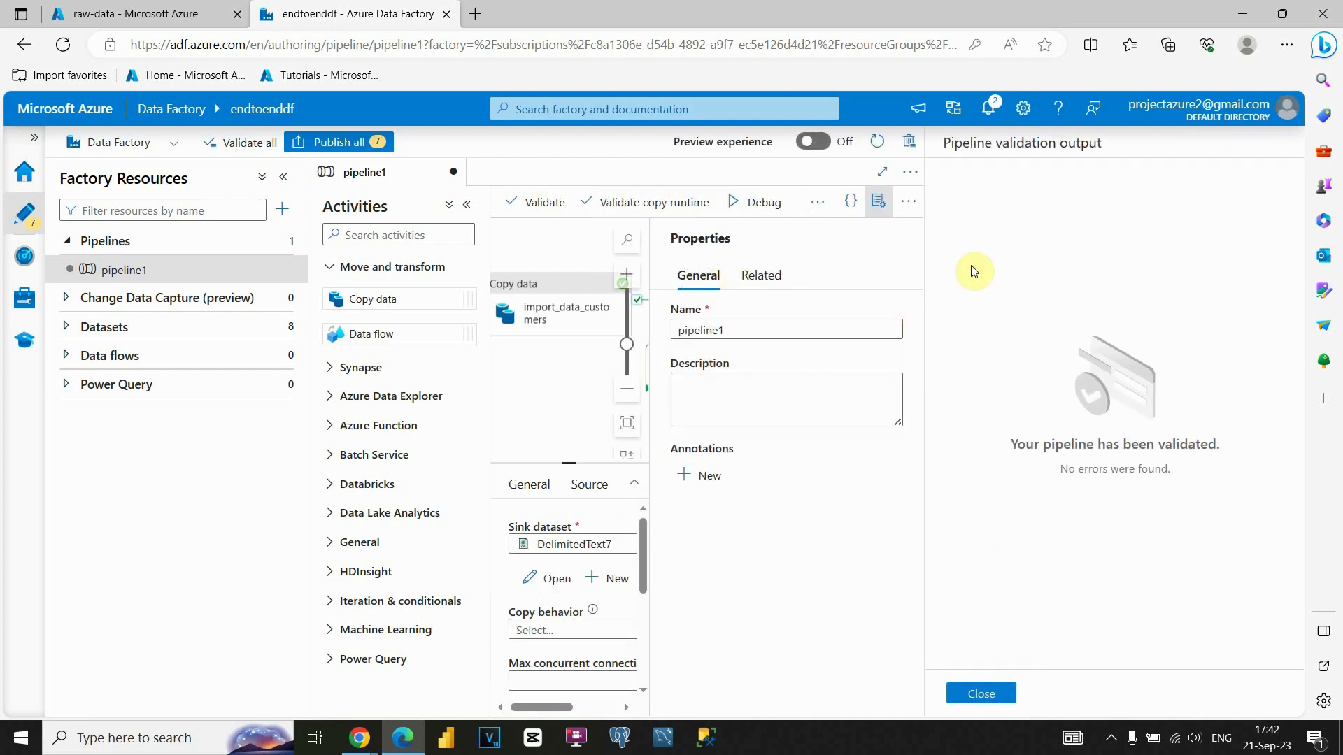
left_click(980, 693)
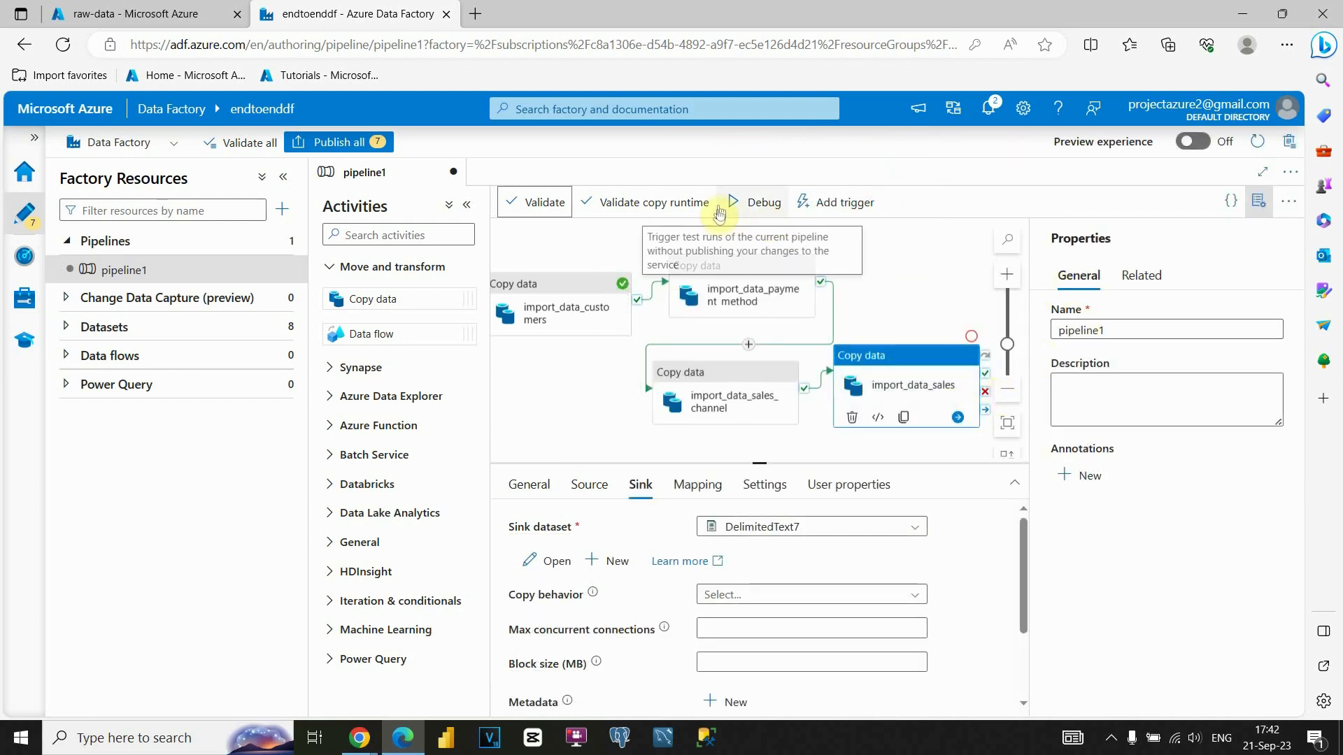
left_click(753, 209)
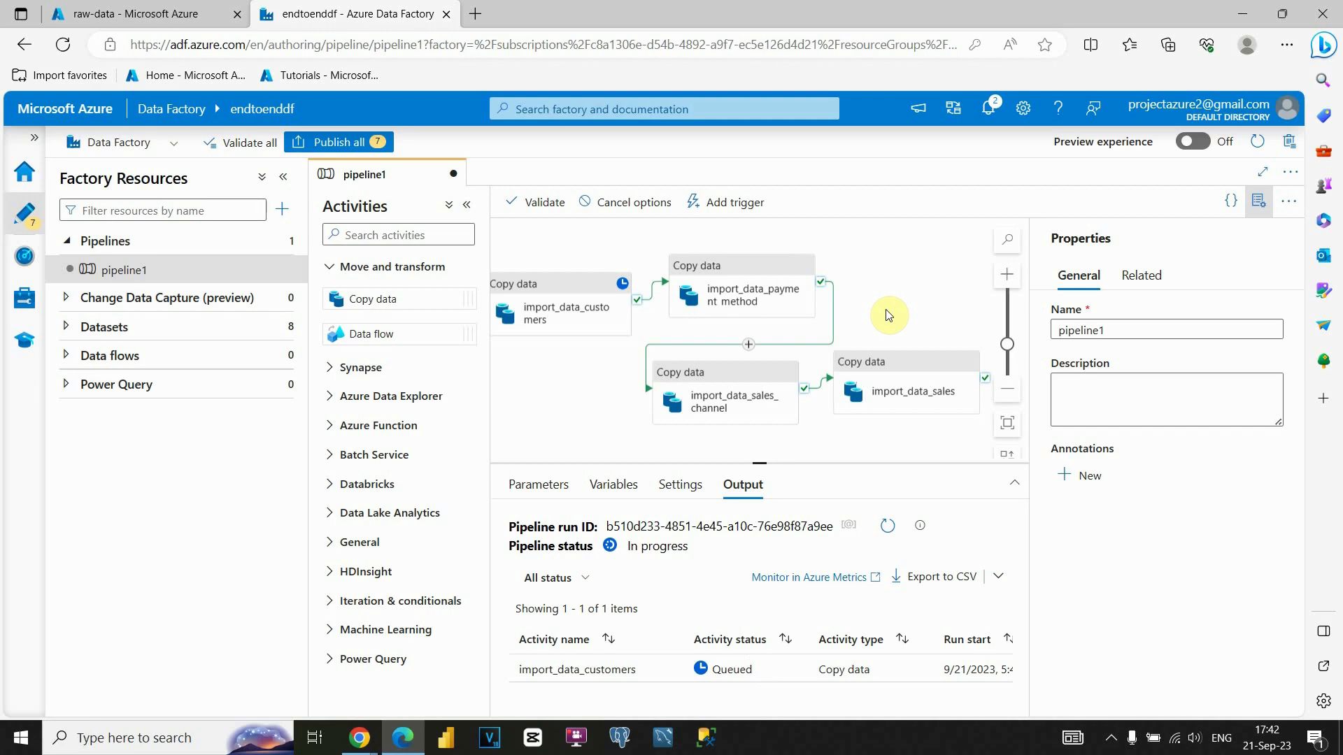
Navigate from portal Home to the raw-data container of storage account endtoendproject1010.
left_click(168, 13)
left_click(35, 142)
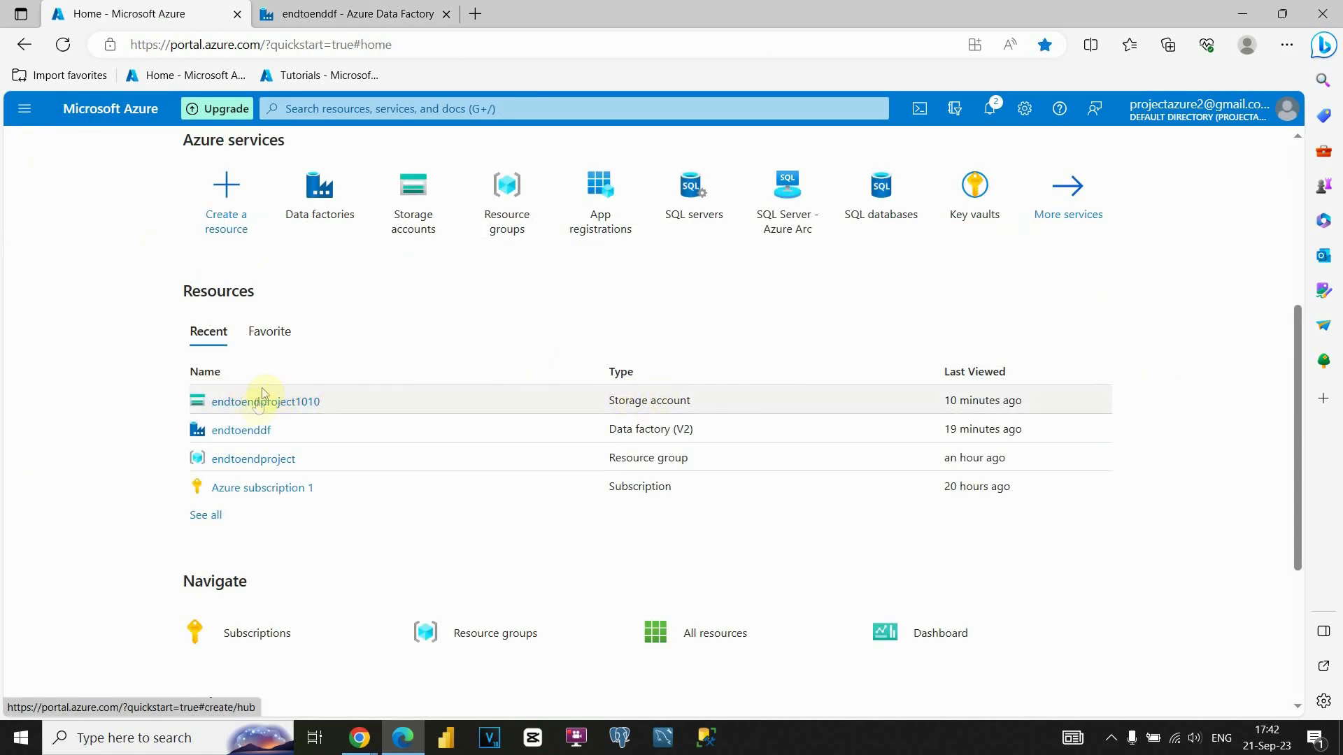
left_click(263, 401)
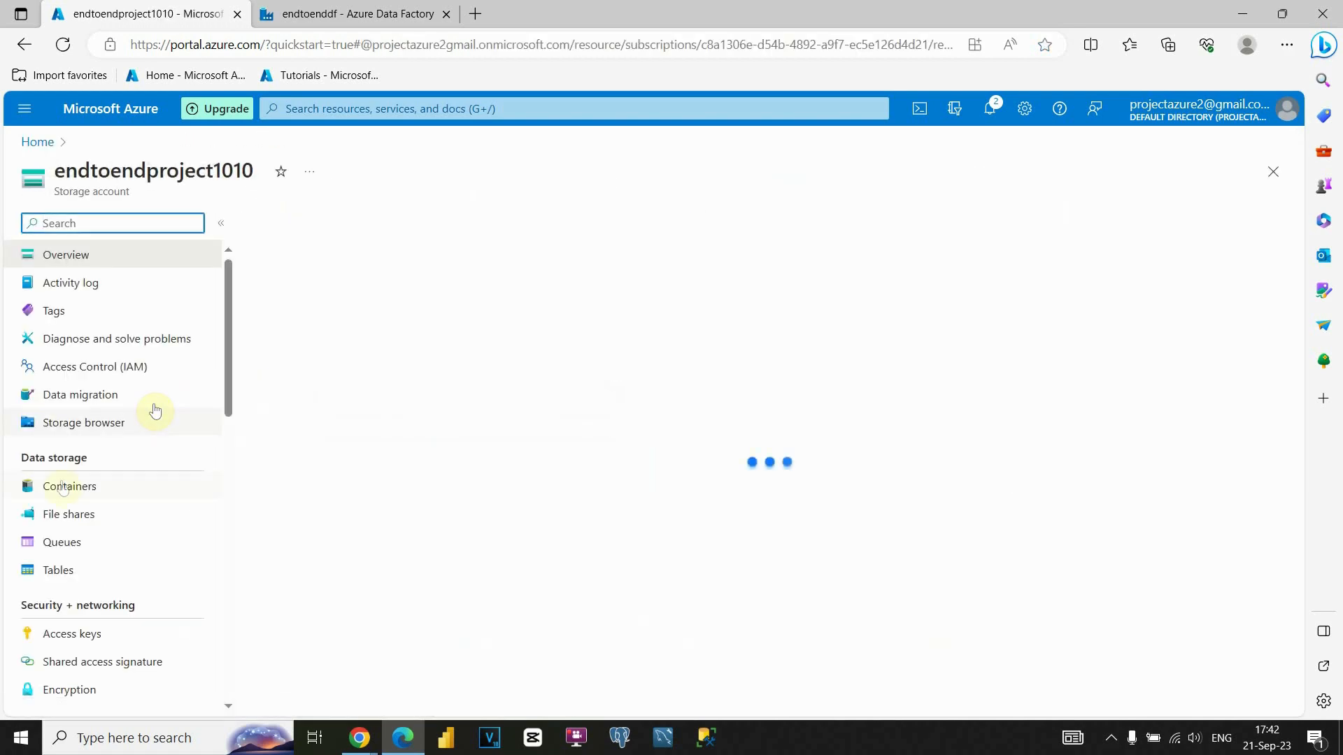
left_click(73, 514)
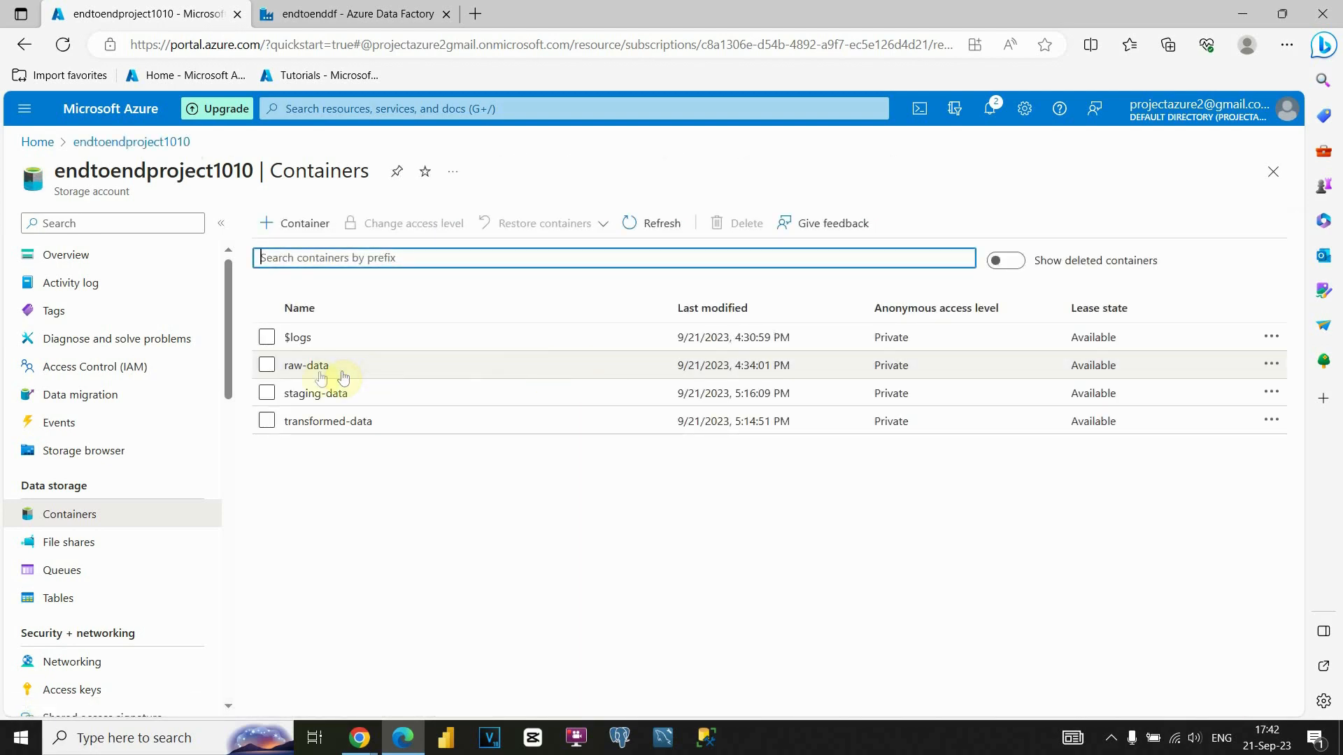
left_click(314, 365)
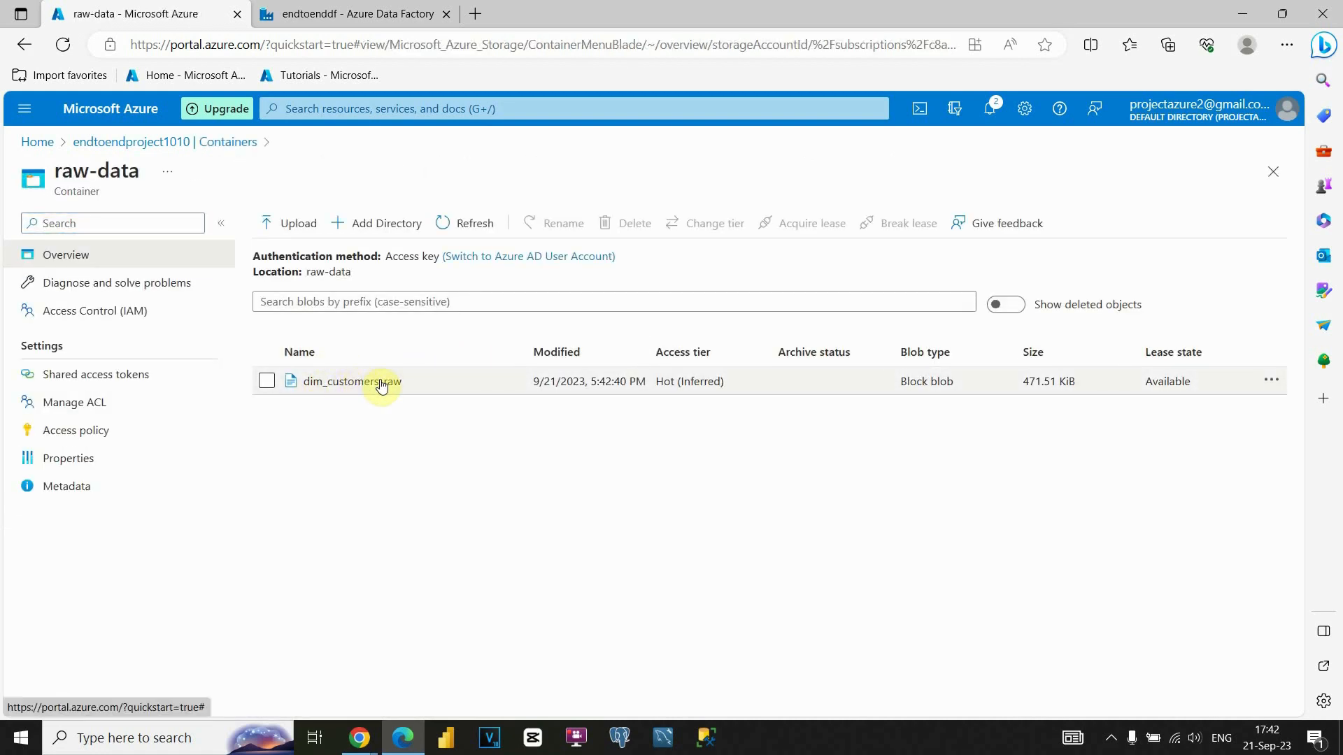
Check the debug run's progress, then refresh raw-data to show the copied blobs.
left_click(360, 14)
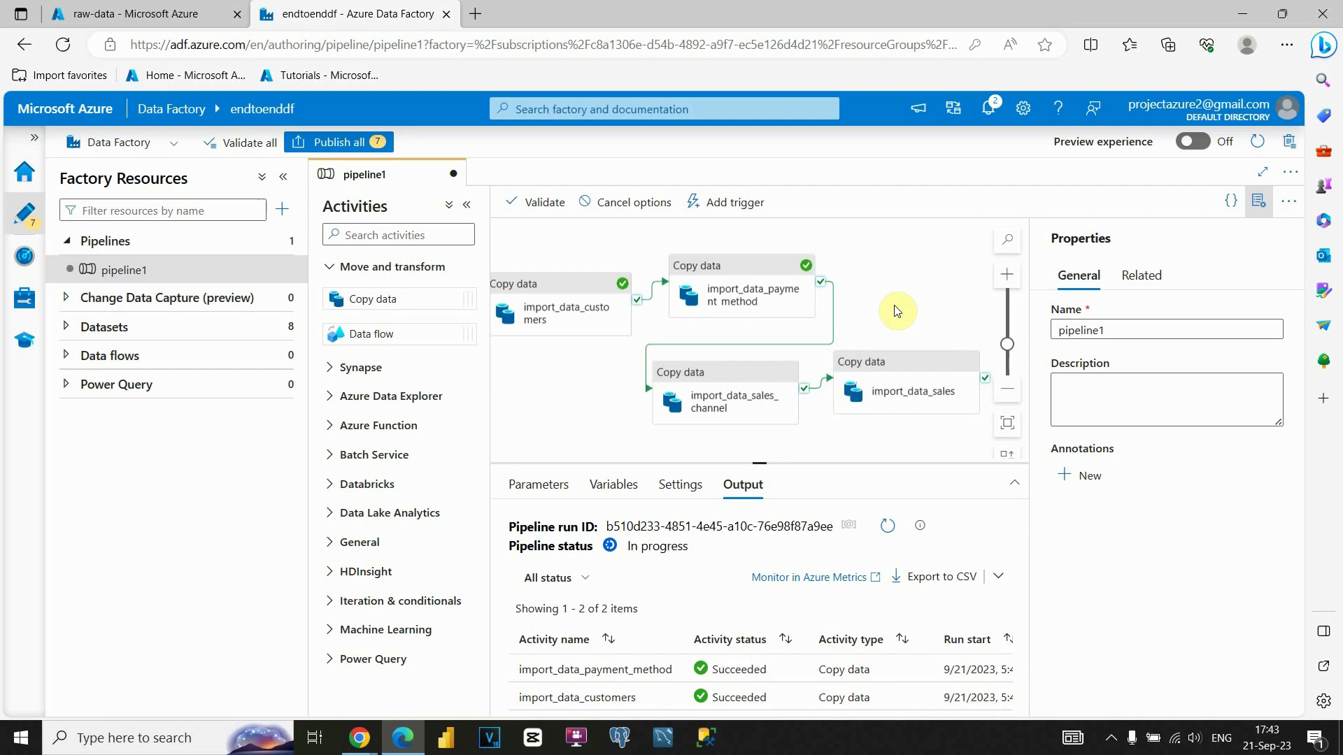
left_click(154, 14)
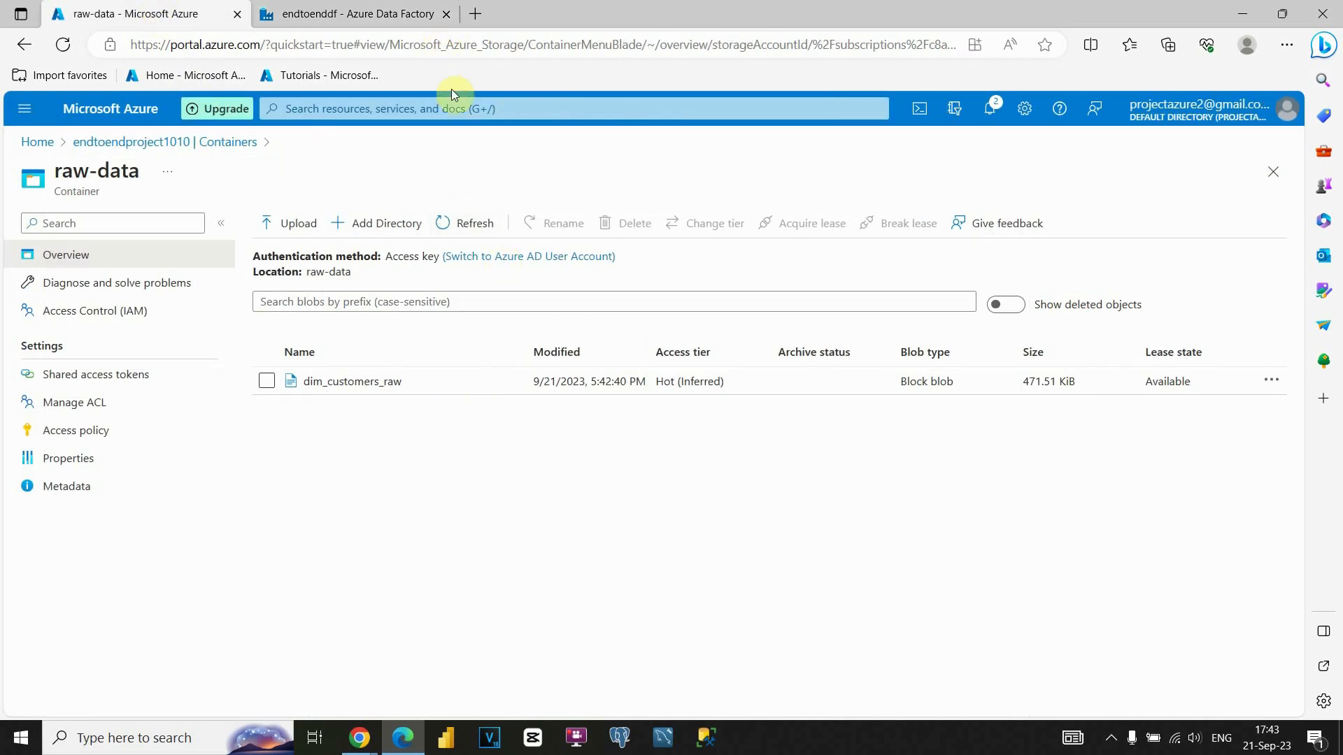
left_click(474, 233)
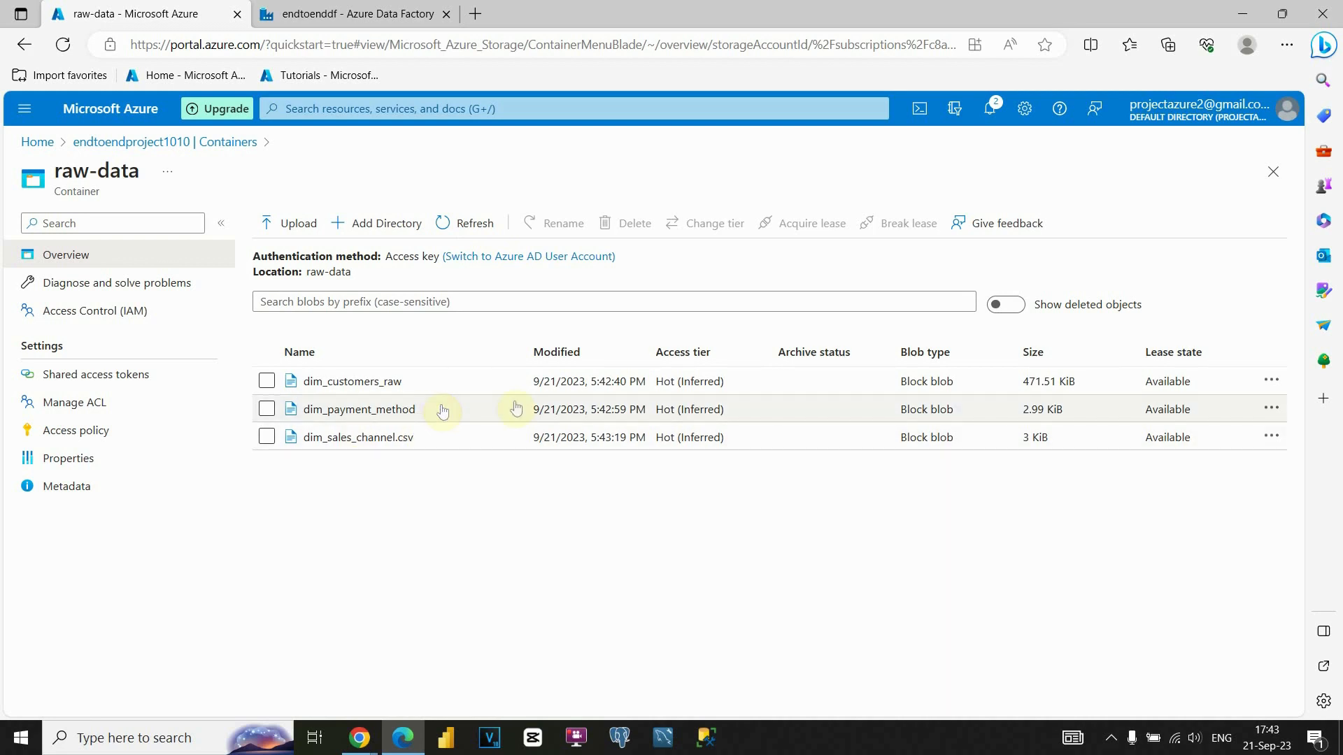
Rename the dim_payment_method blob to dim_payment_method_raw.
left_click(1271, 414)
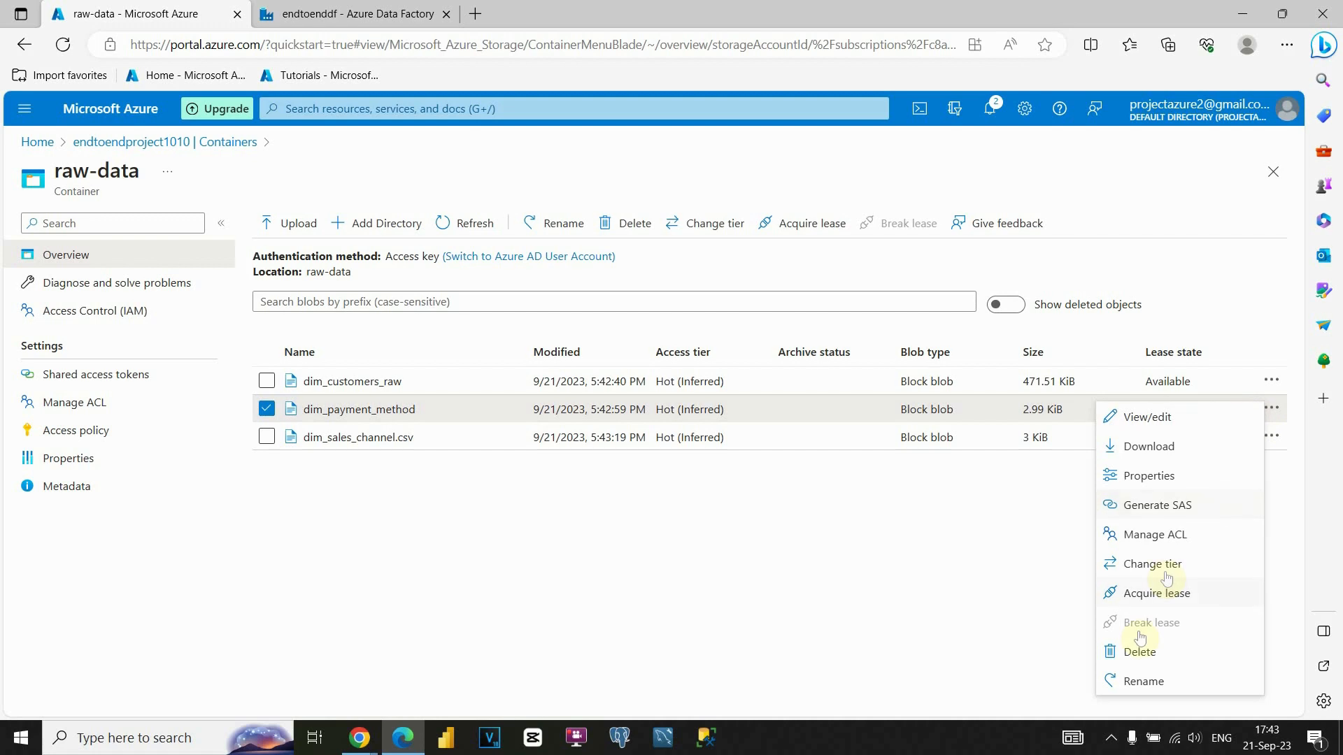
left_click(1140, 681)
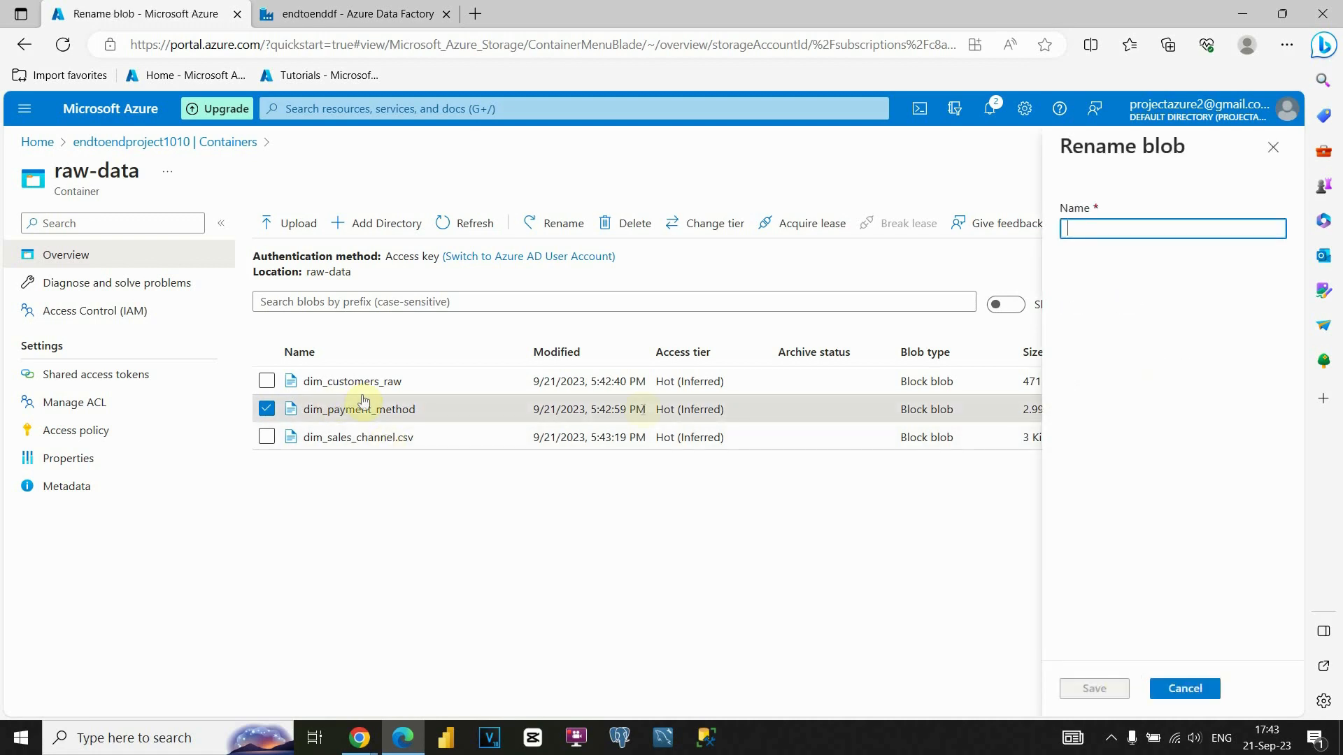
type("dim_pa")
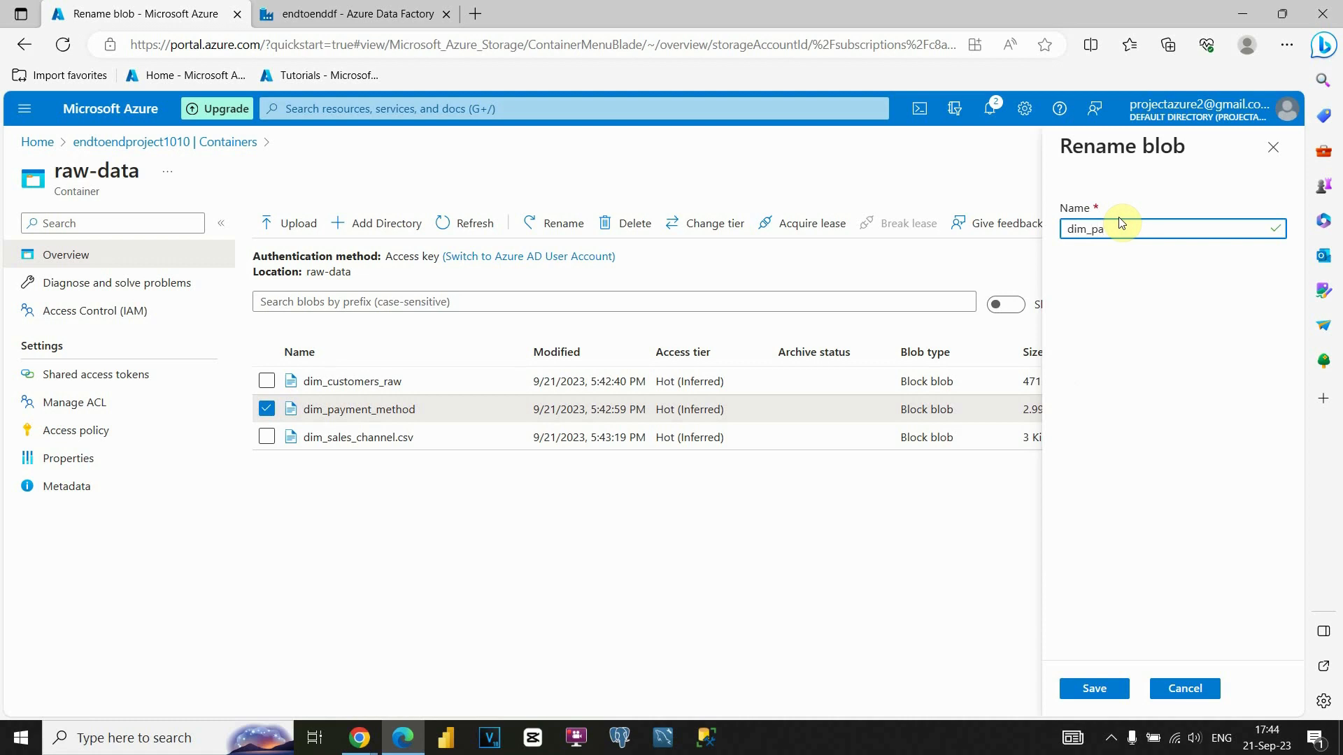
type("yment_method_raw")
left_click(1094, 688)
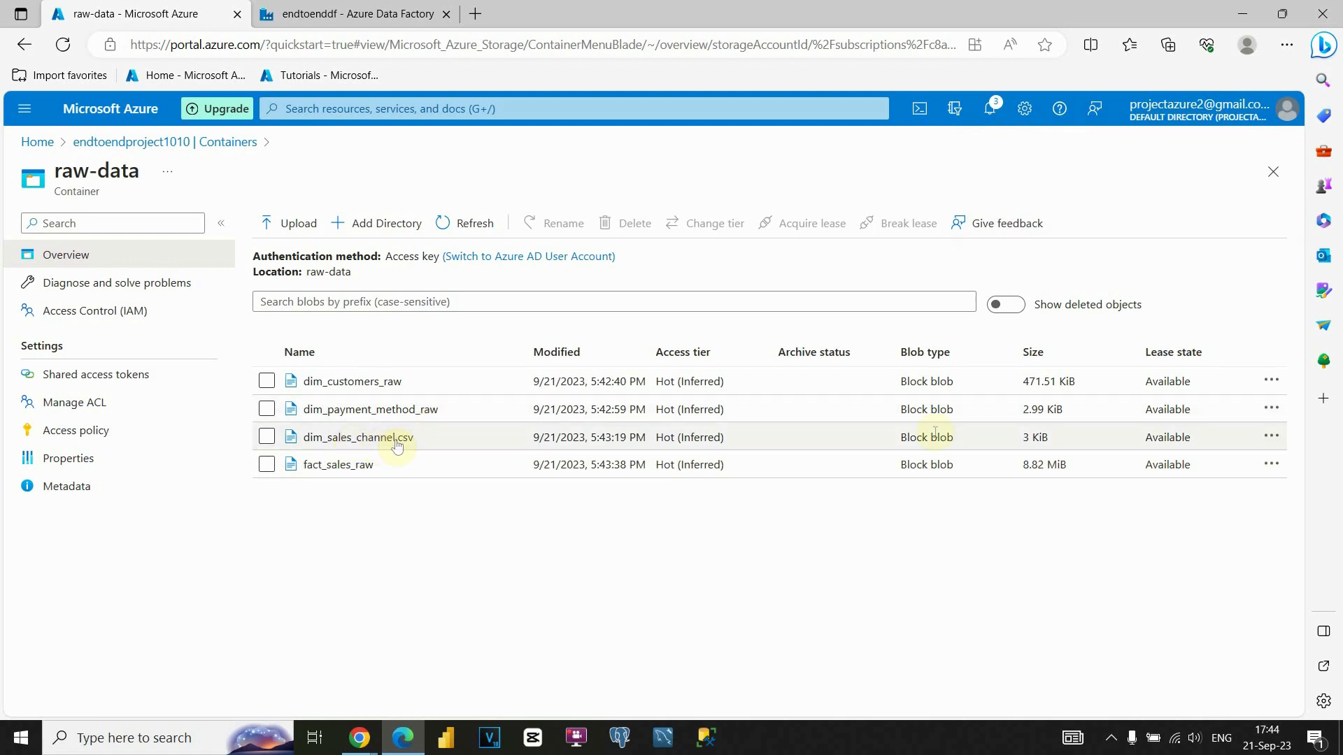
Rename the dim_sales_channel.csv blob to dim_sales_channel_raw.
left_click(1271, 437)
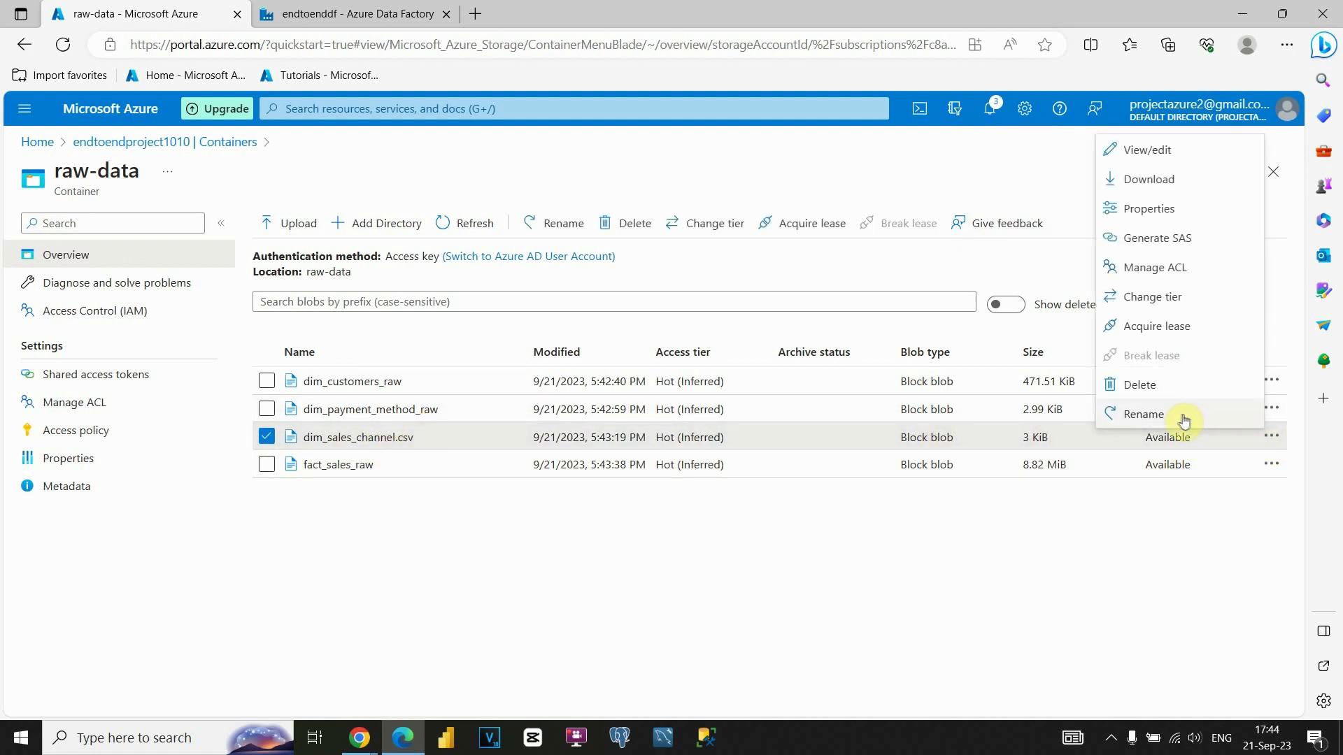
left_click(1182, 416)
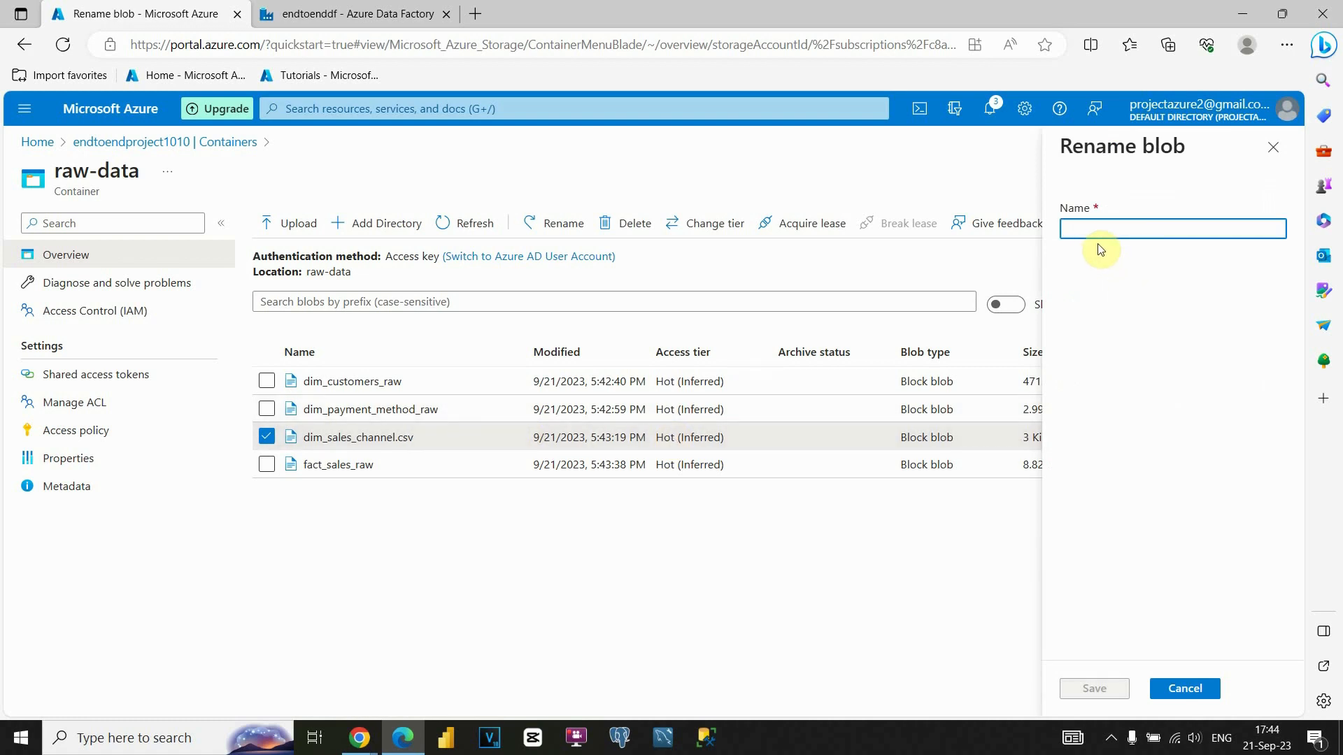
type("dim_sales_channel_raw")
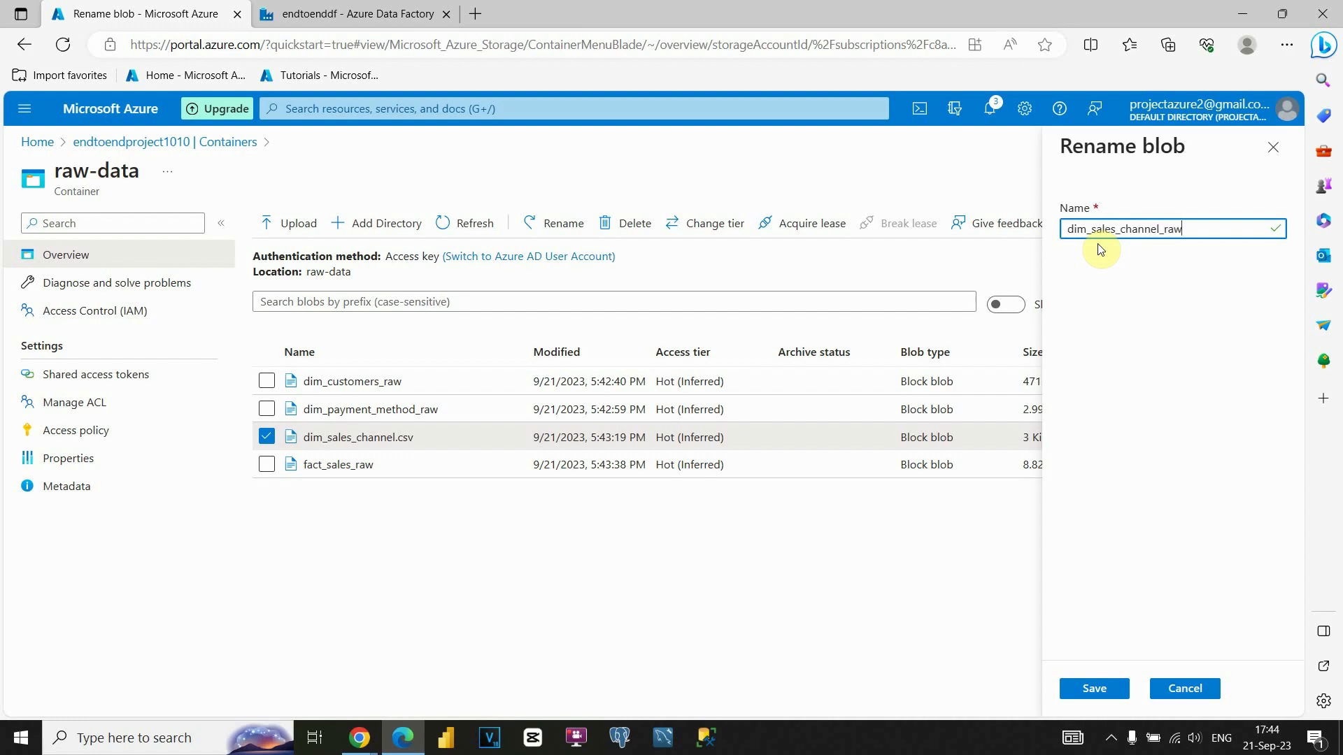
left_click(1096, 688)
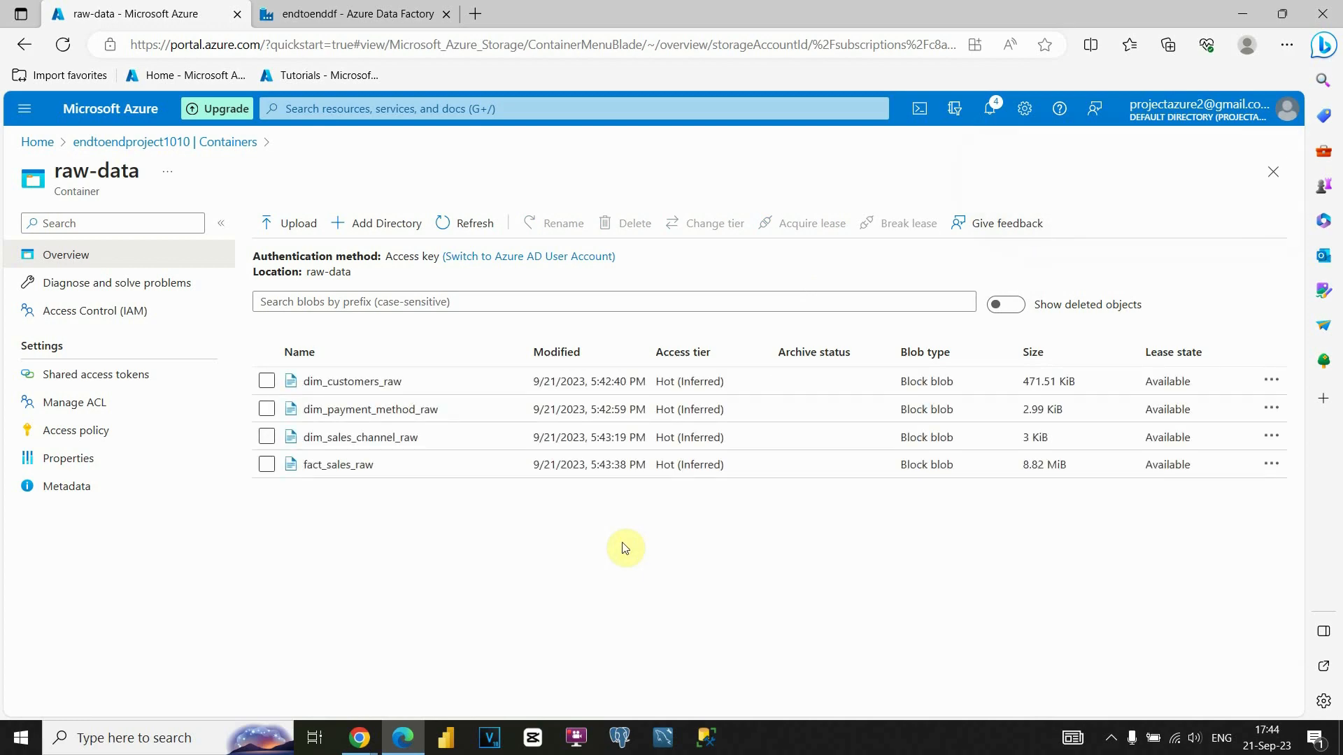
Start a full-screen slideshow of the DATA ENGINEERING AZURE deck.
mouse_move(359, 738)
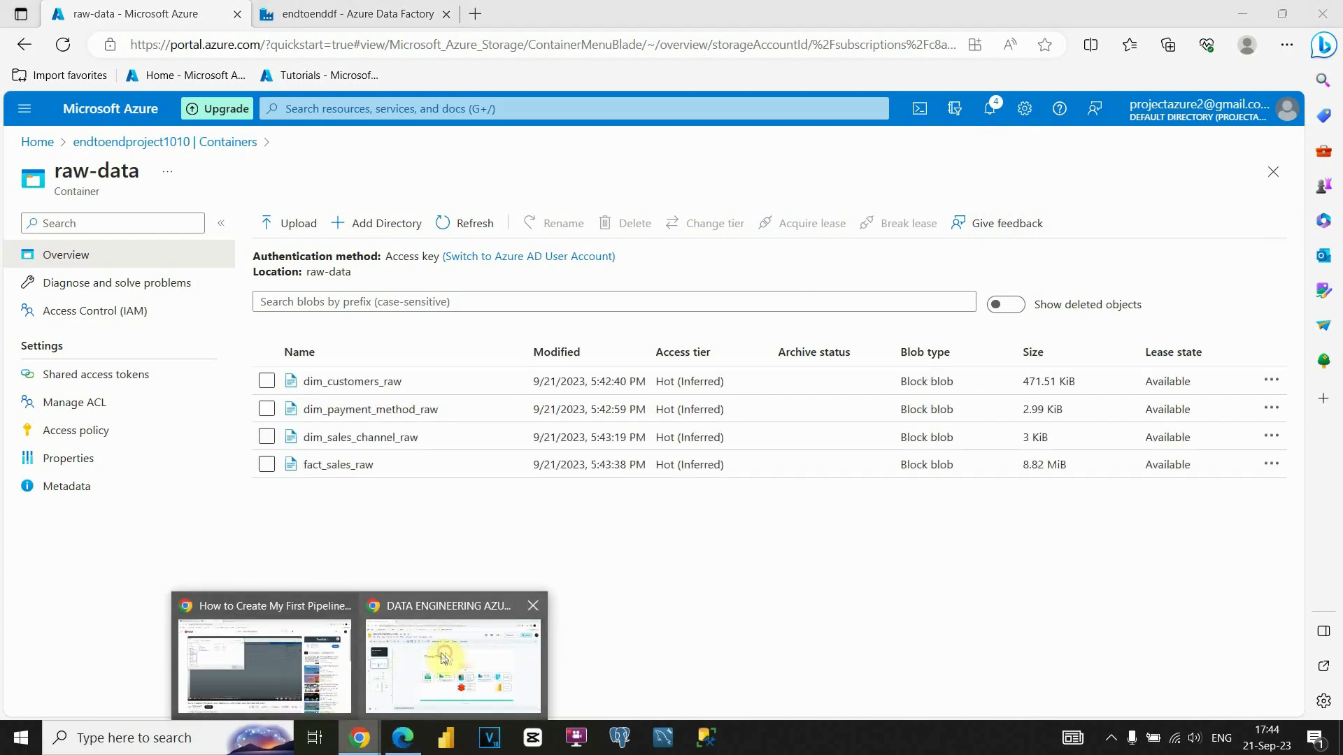
left_click(442, 657)
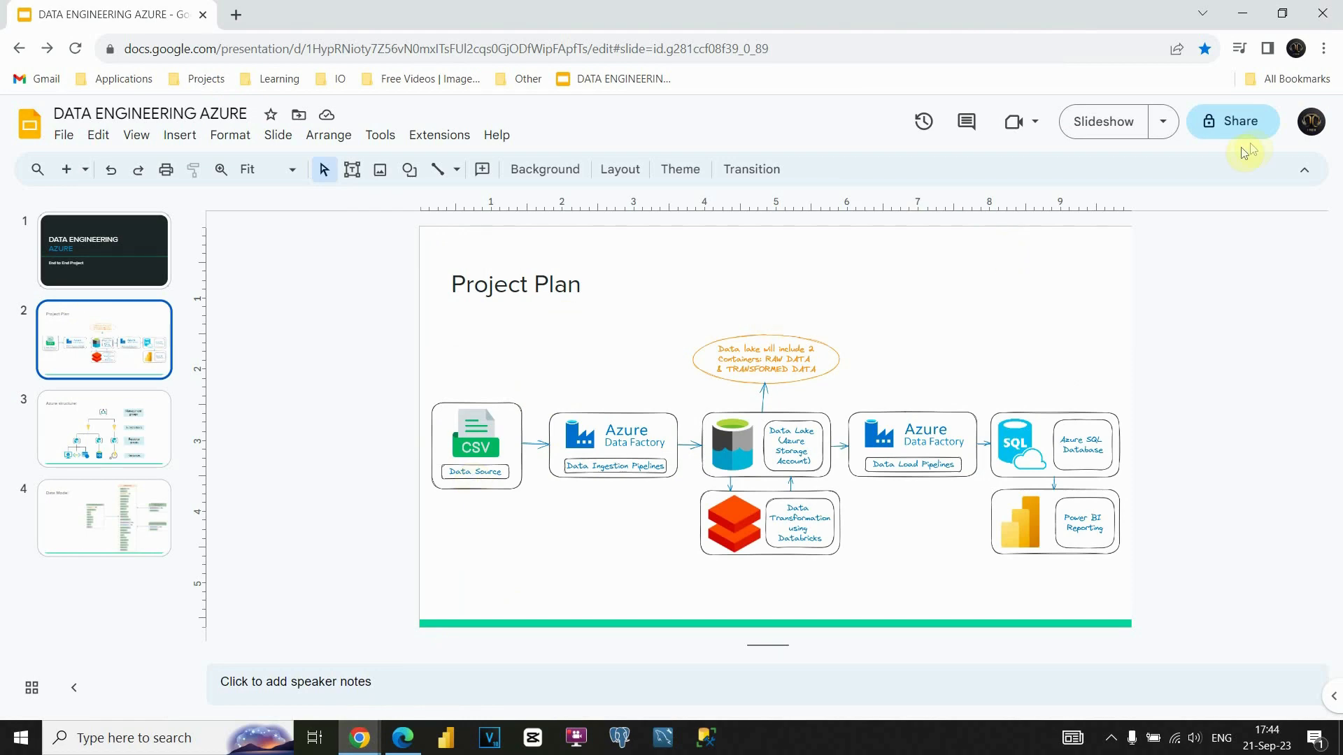
left_click(1110, 133)
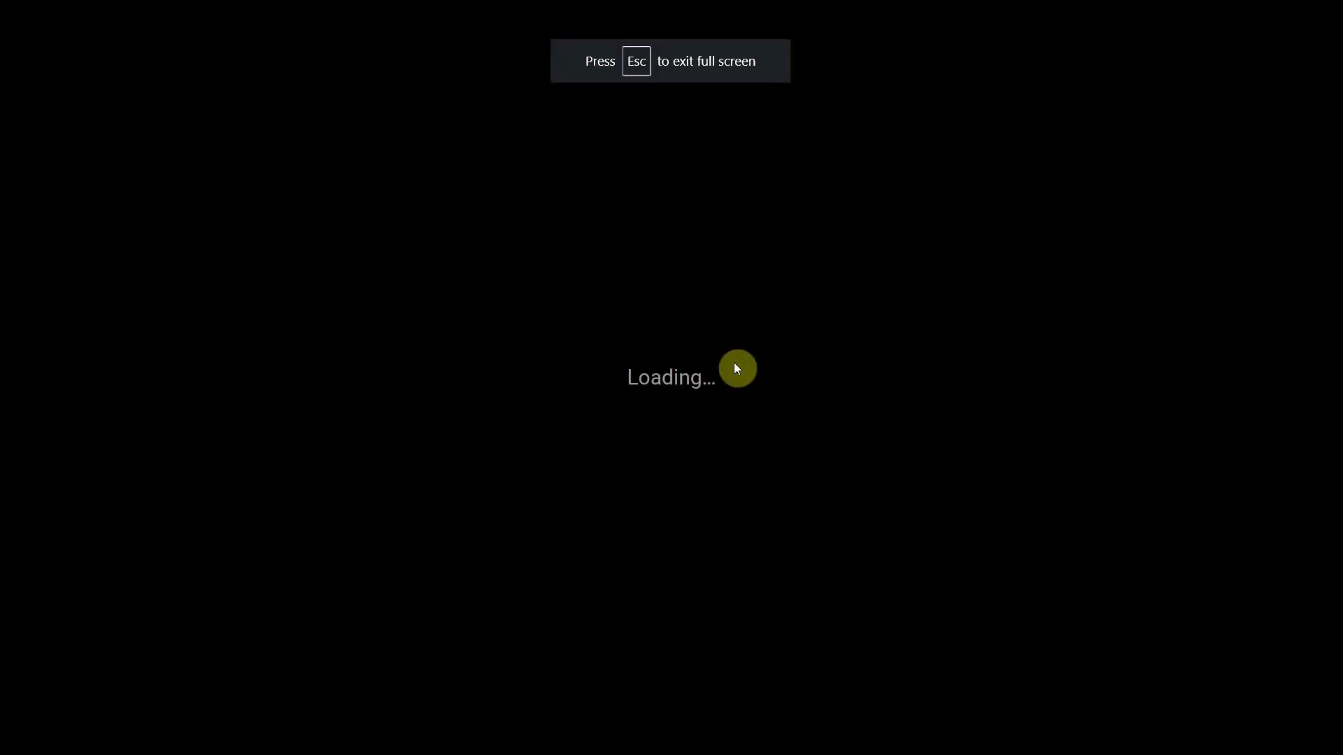